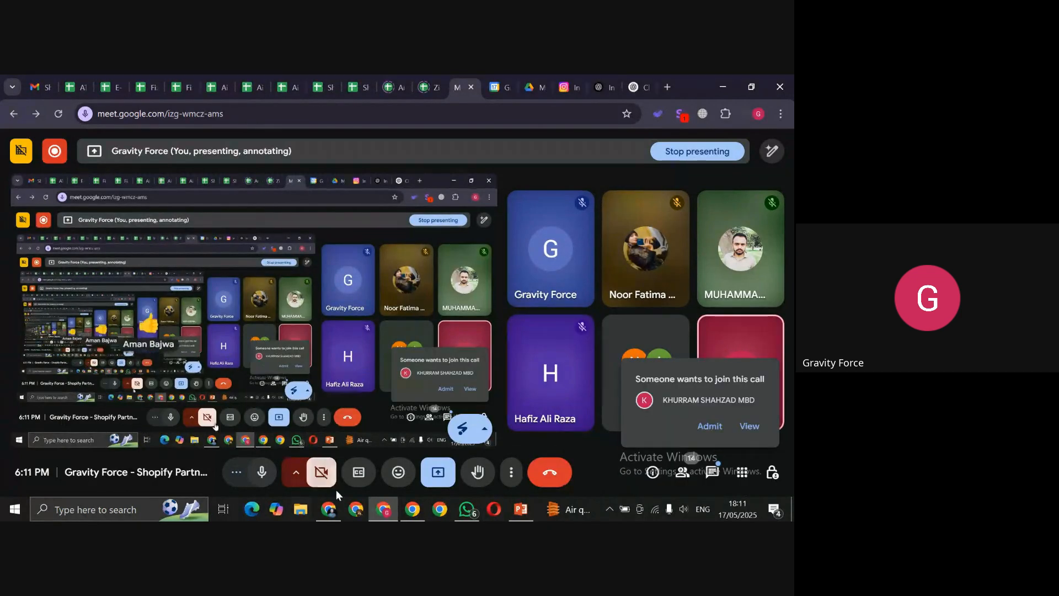
Step: Switch from the Google Meet window to the Shopify admin Orders page
click(329, 509)
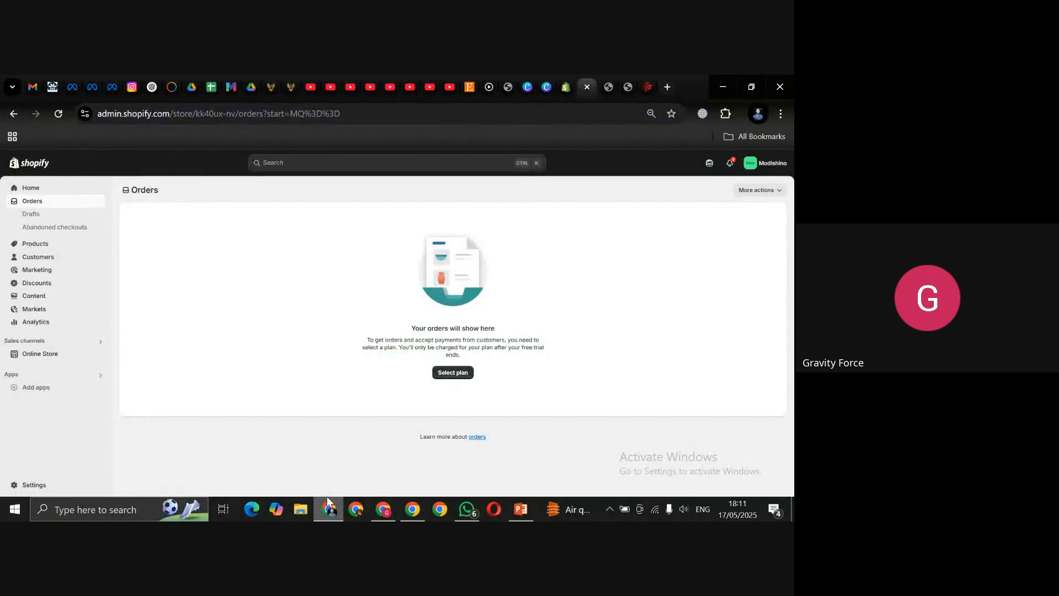
Step: Go to Products, where Women Sports Activewear is listed with 31 in stock across 30 variants
mouse_move(330, 504)
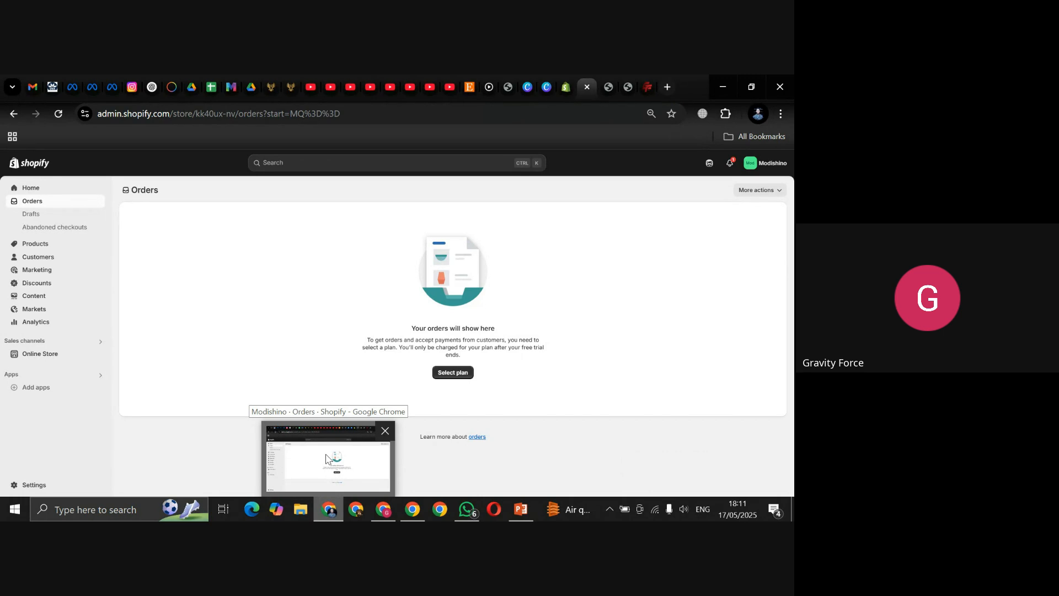
click(58, 244)
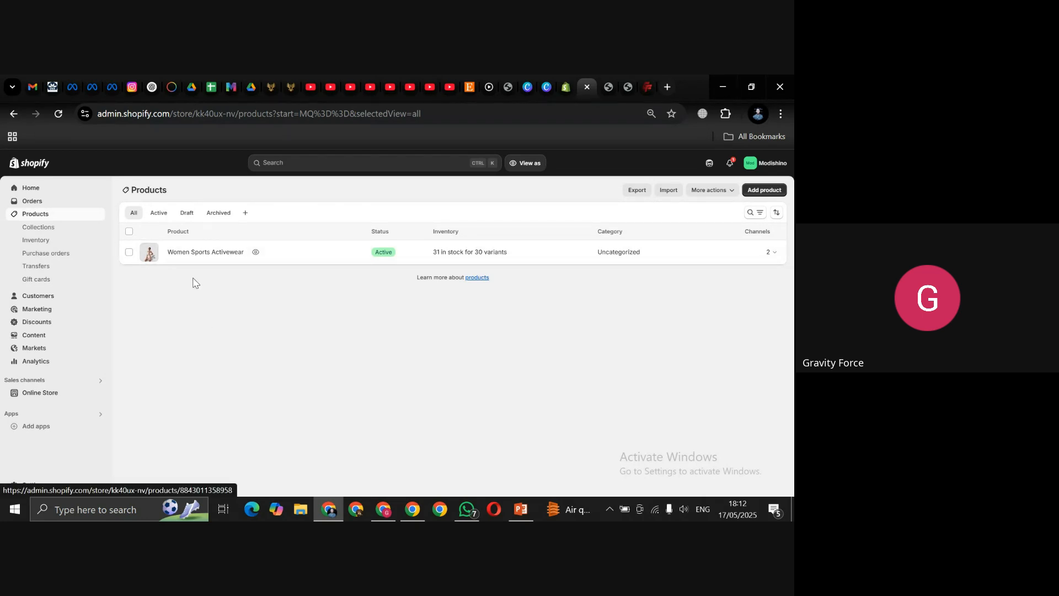
Step: Open Women Sports Activewear, look over its title, and select the existing description text
click(204, 253)
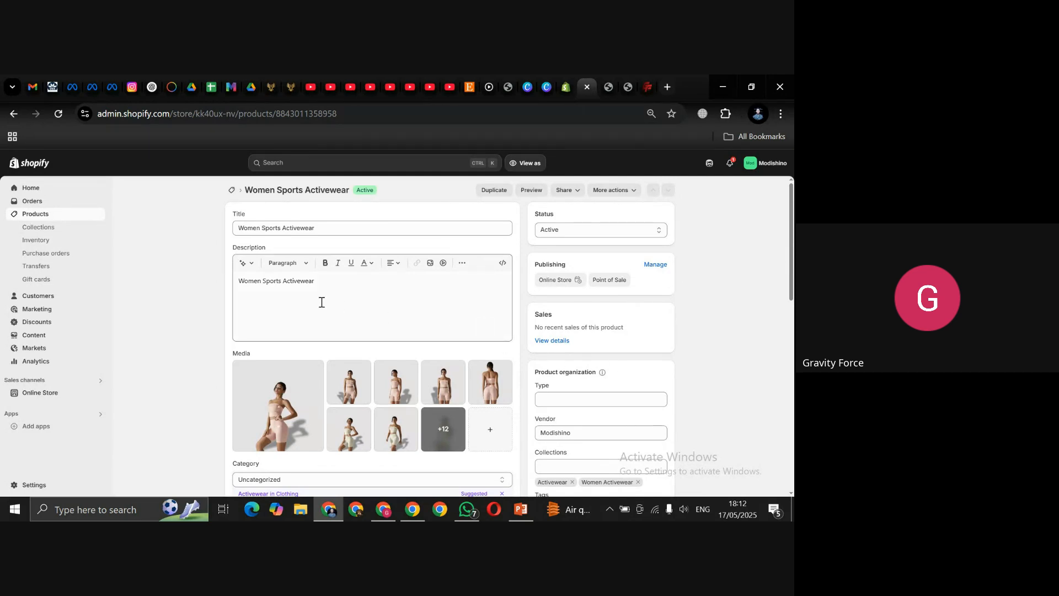
click(451, 228)
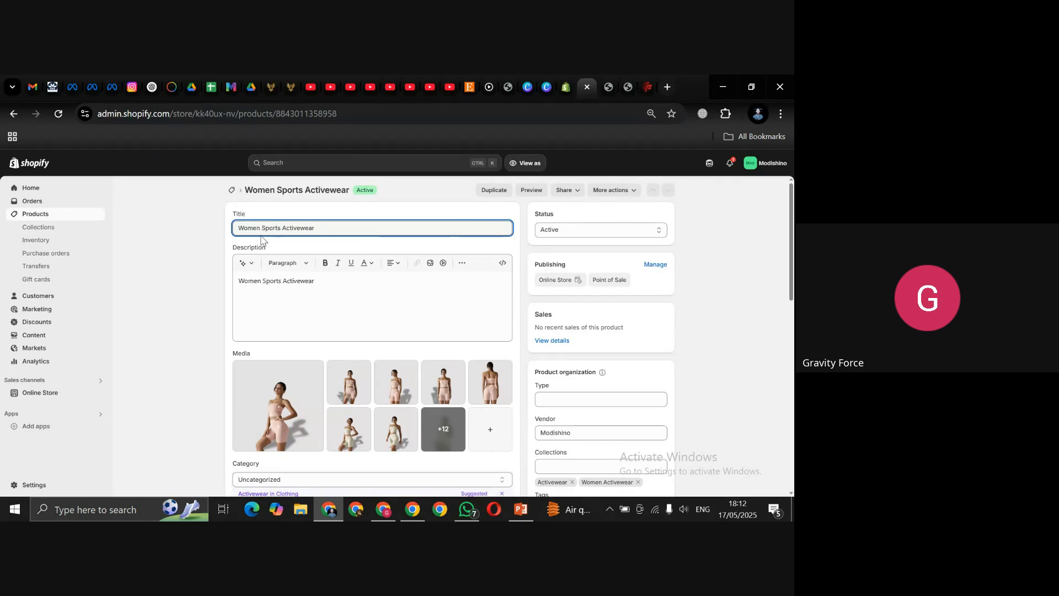
drag(261, 228, 325, 227)
drag(262, 230, 315, 229)
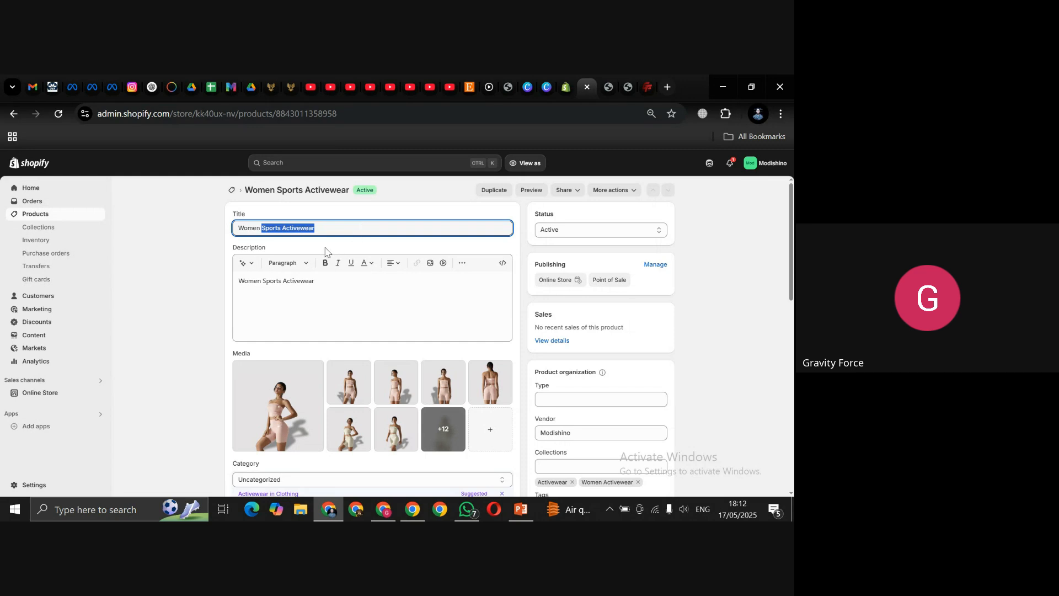
drag(268, 228, 316, 227)
click(263, 228)
drag(792, 235, 792, 246)
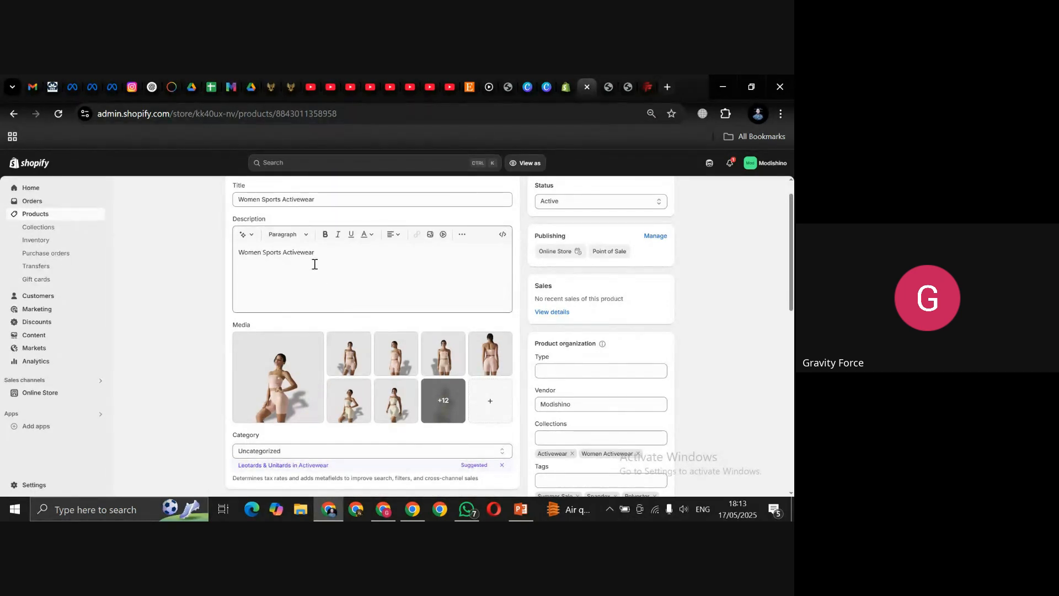
drag(316, 254, 242, 256)
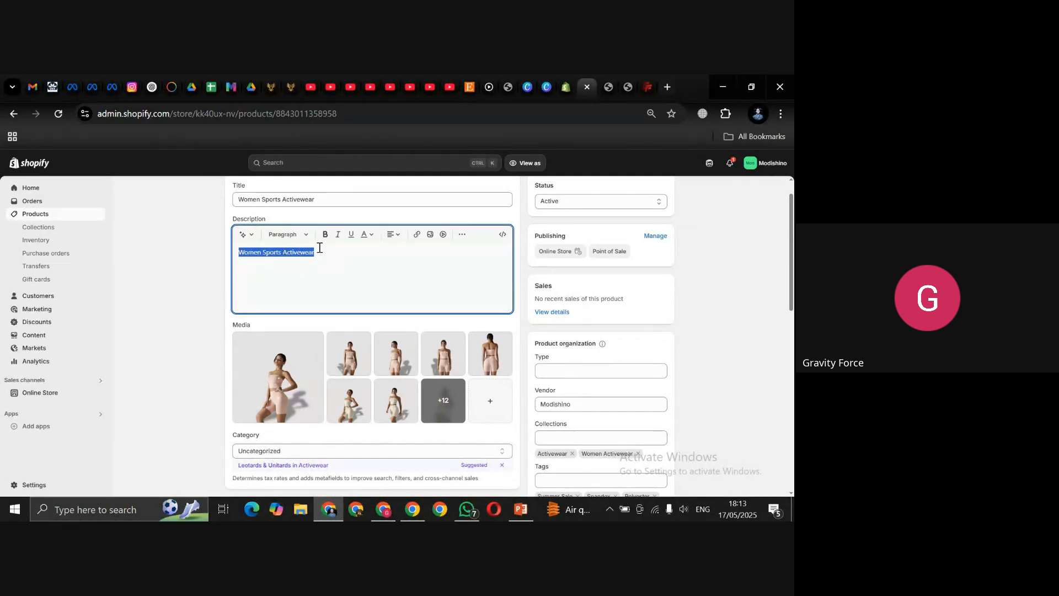
Step: Copy the two Flex Fit Legging description paragraphs from gravityforce.co and return to Shopify's description
click(649, 86)
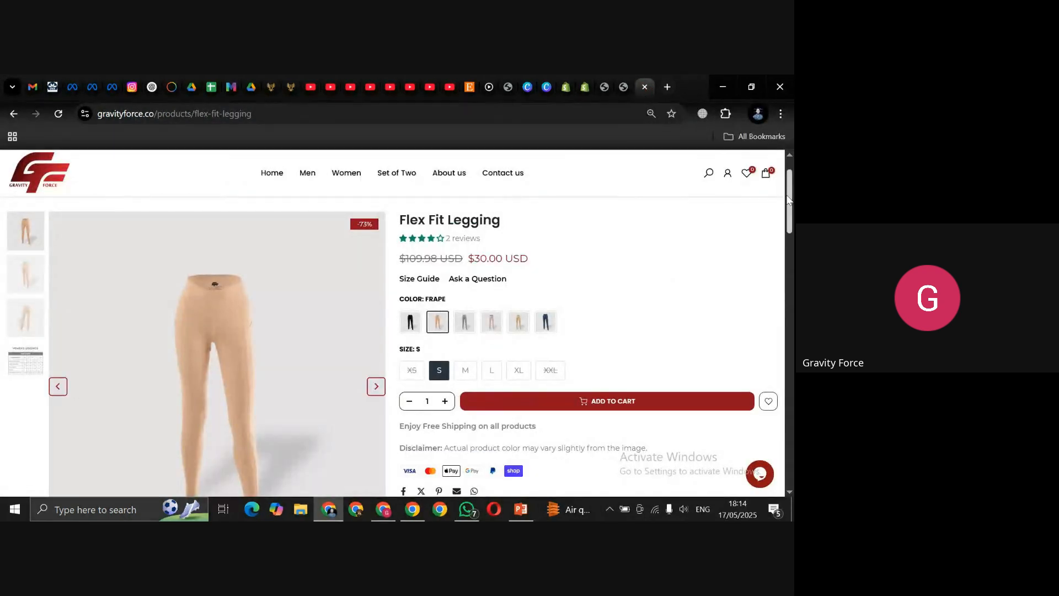
drag(790, 200, 791, 260)
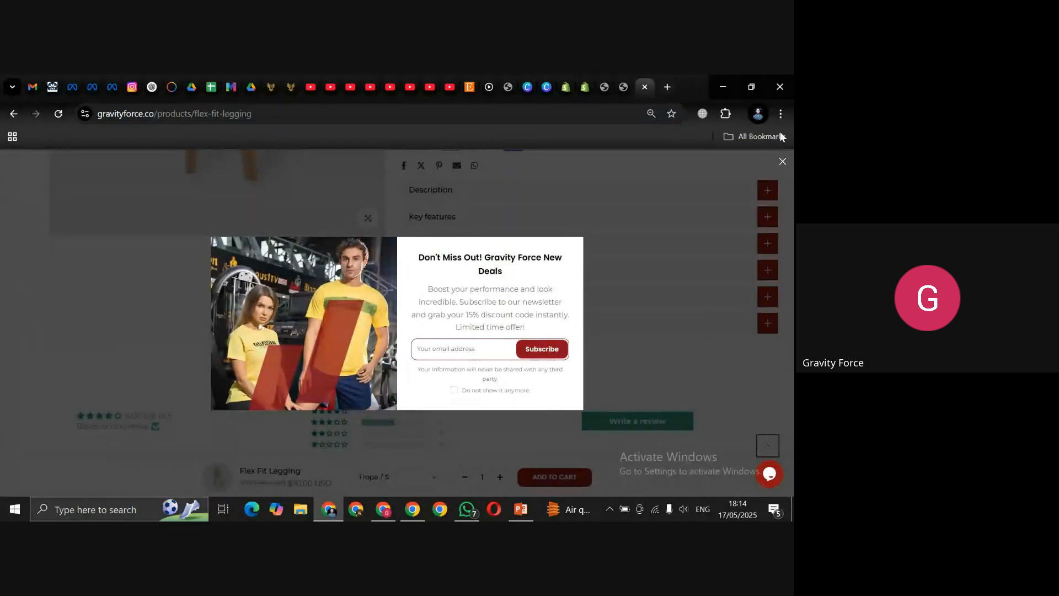
click(783, 172)
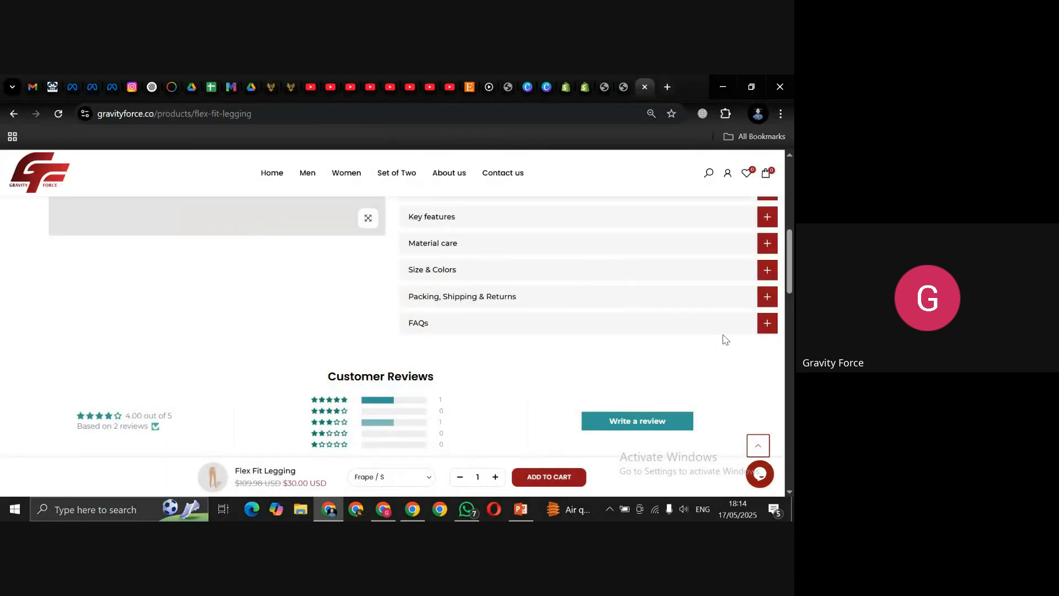
scroll(791, 280, up, 2)
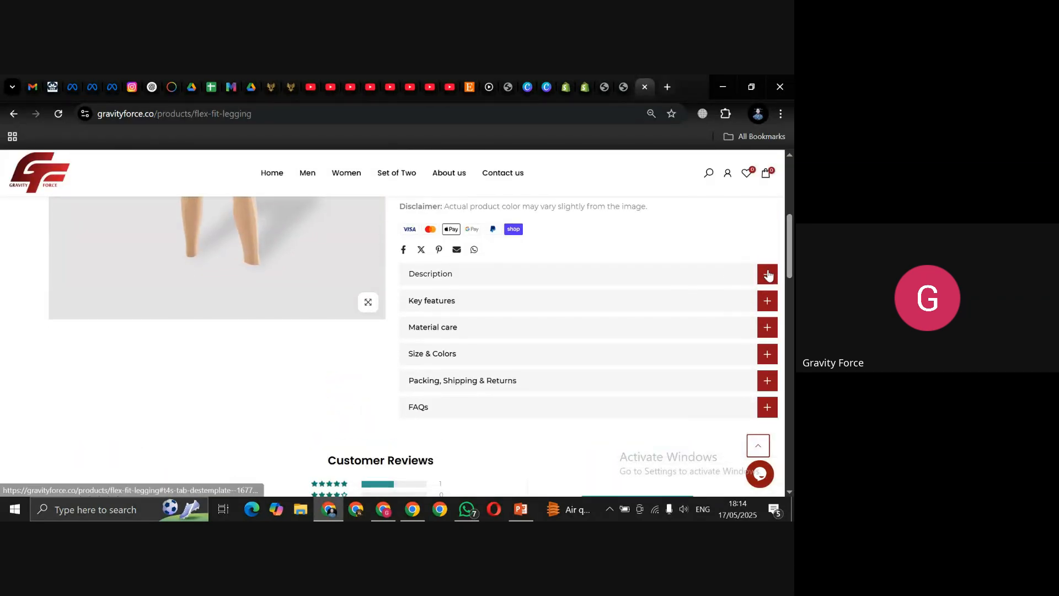
click(768, 275)
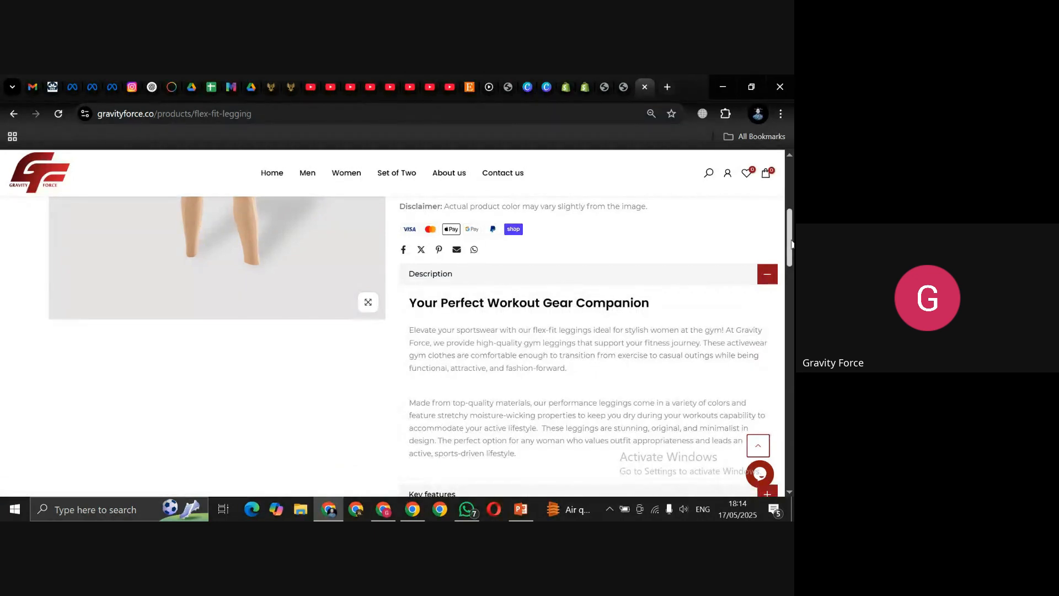
scroll(792, 261, down, 2)
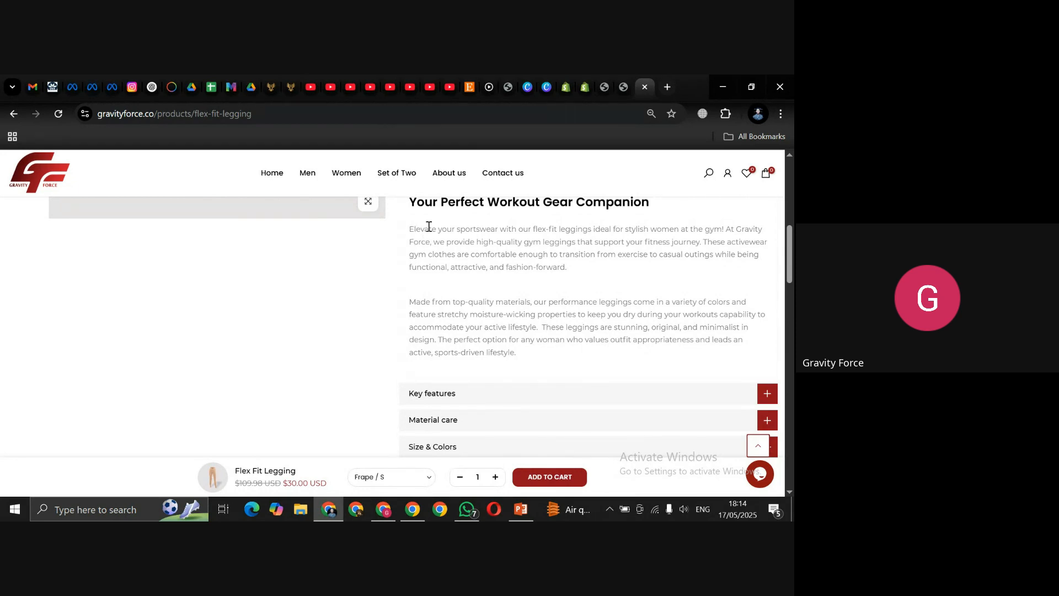
drag(411, 229, 520, 359)
key(ctrl+c)
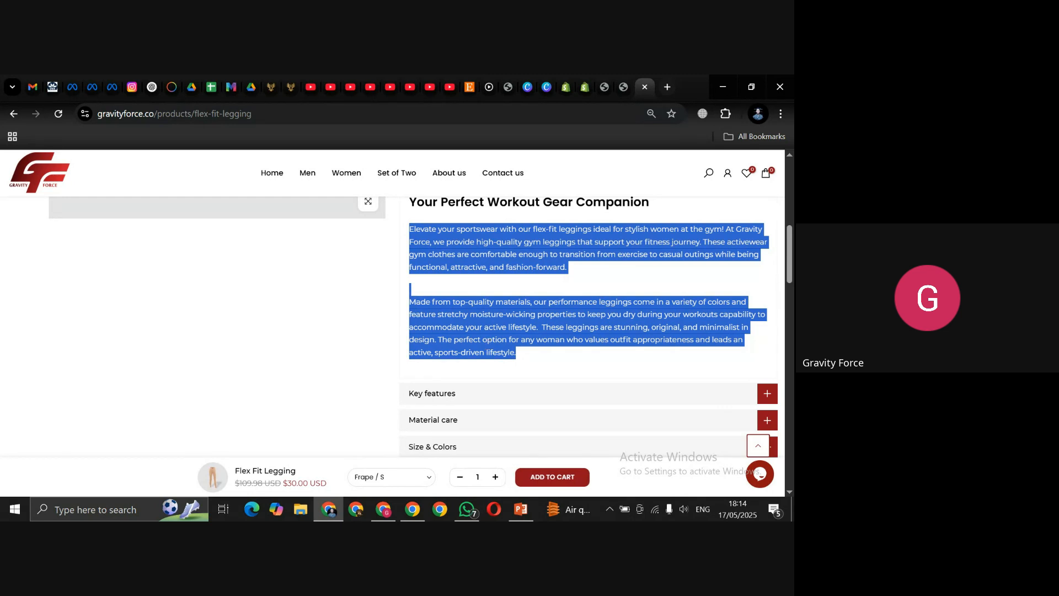
click(584, 86)
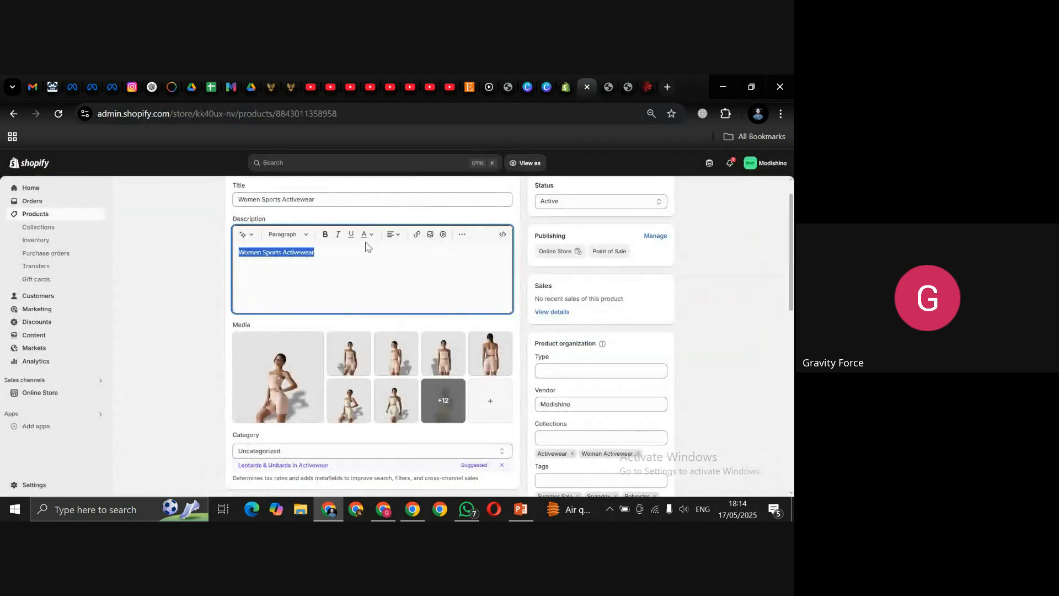
click(355, 254)
Step: Replace the product description with the copied Flex Fit Legging paragraphs
key(ctrl+a)
key(ctrl+v)
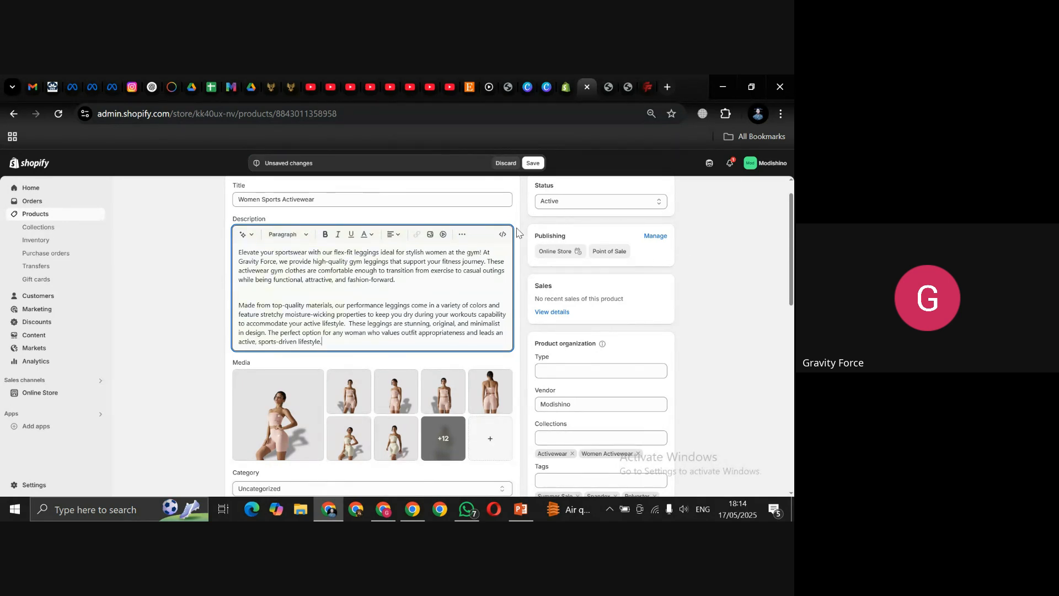
drag(792, 220, 792, 202)
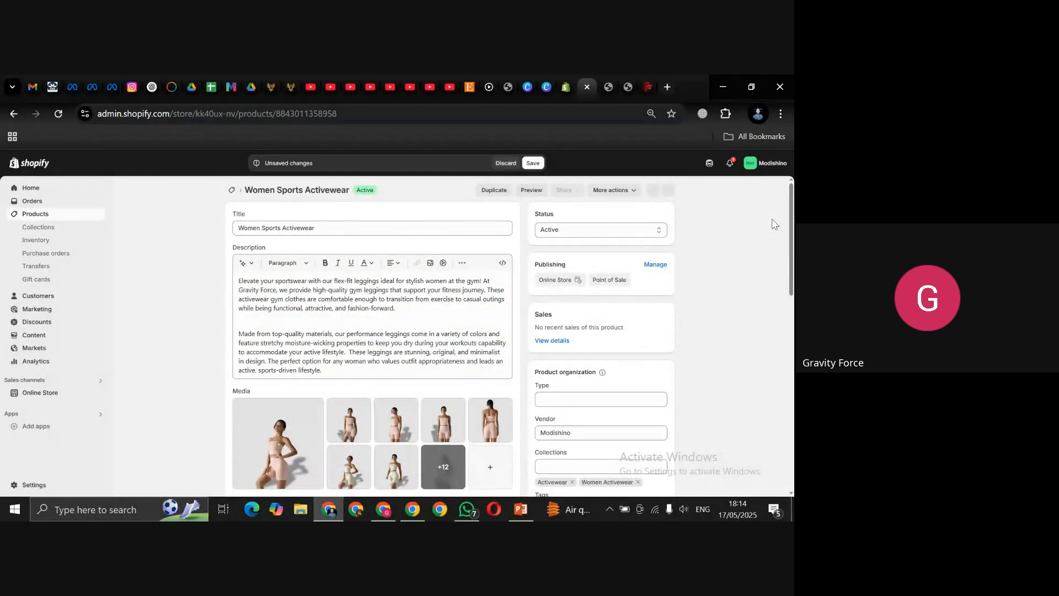
drag(792, 215, 789, 253)
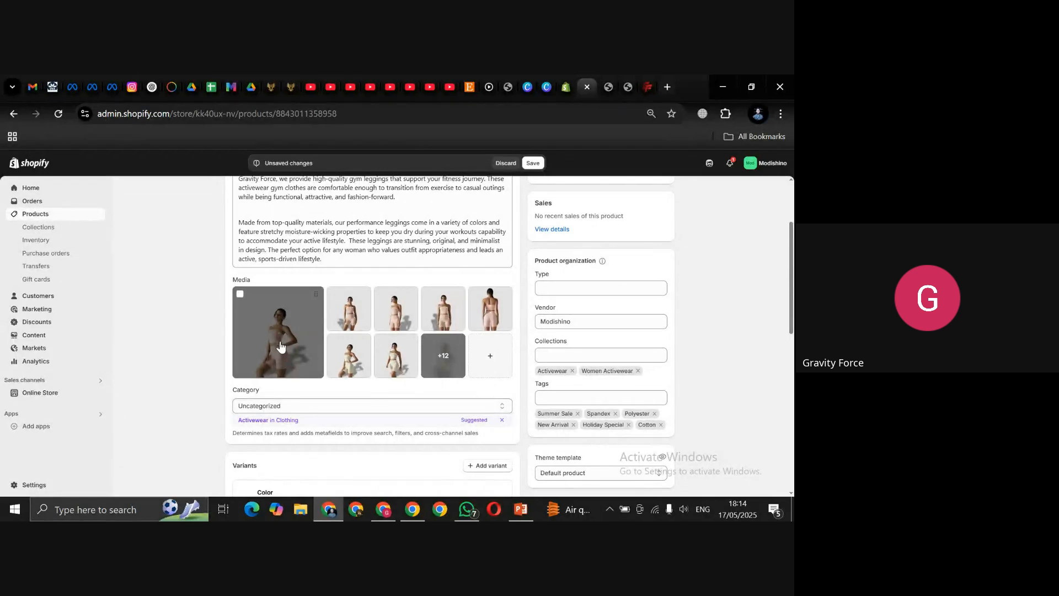
Step: Expand the full media gallery and bring up the file picker for adding media
click(450, 366)
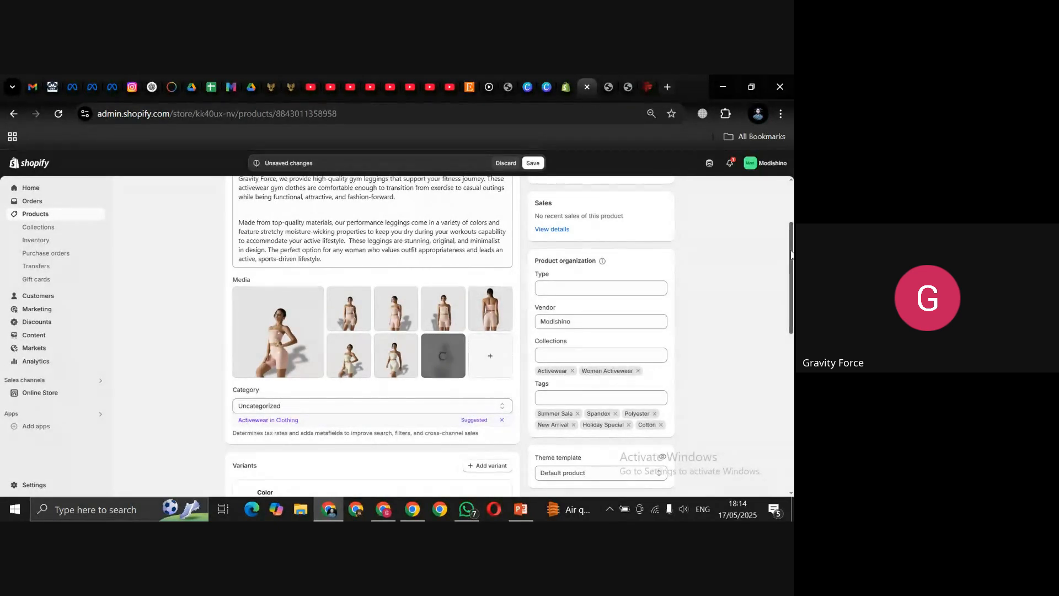
drag(791, 254, 794, 272)
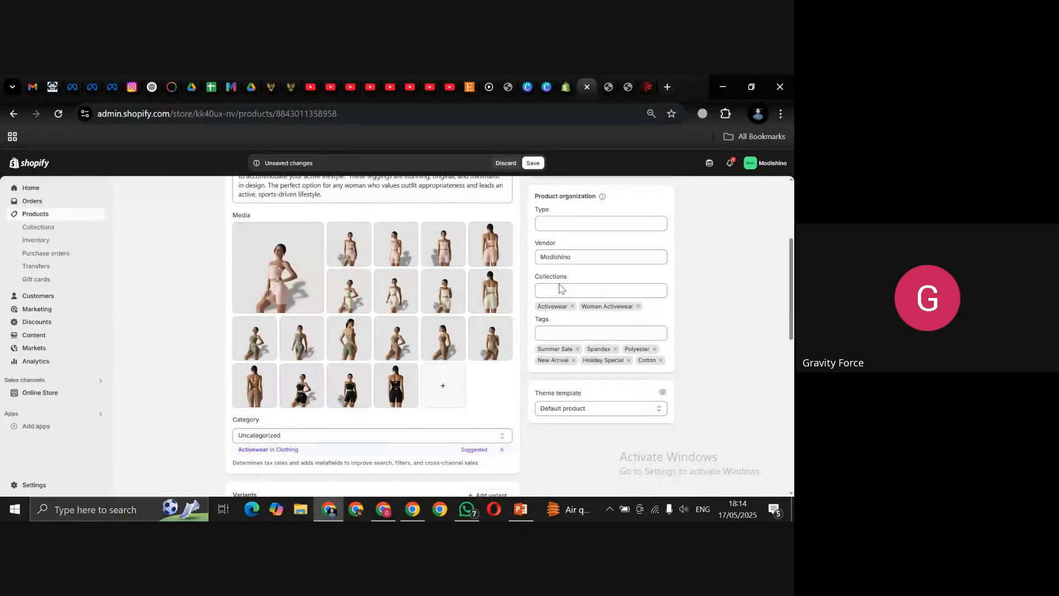
click(437, 395)
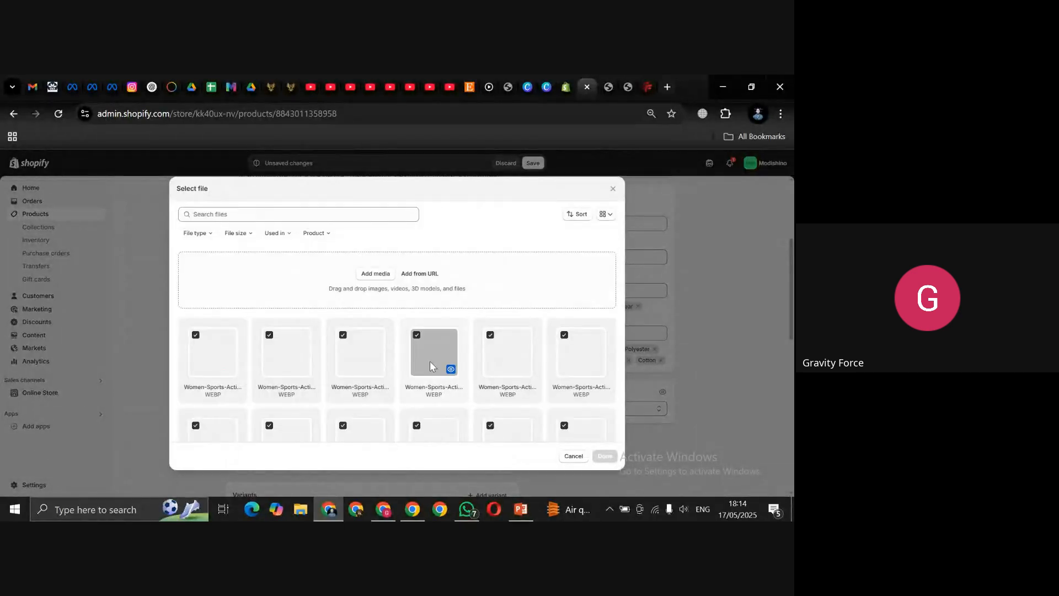
Step: Upload every photo from the Top-Short LXF-7064+7054 folder into the product's media
click(378, 275)
click(375, 274)
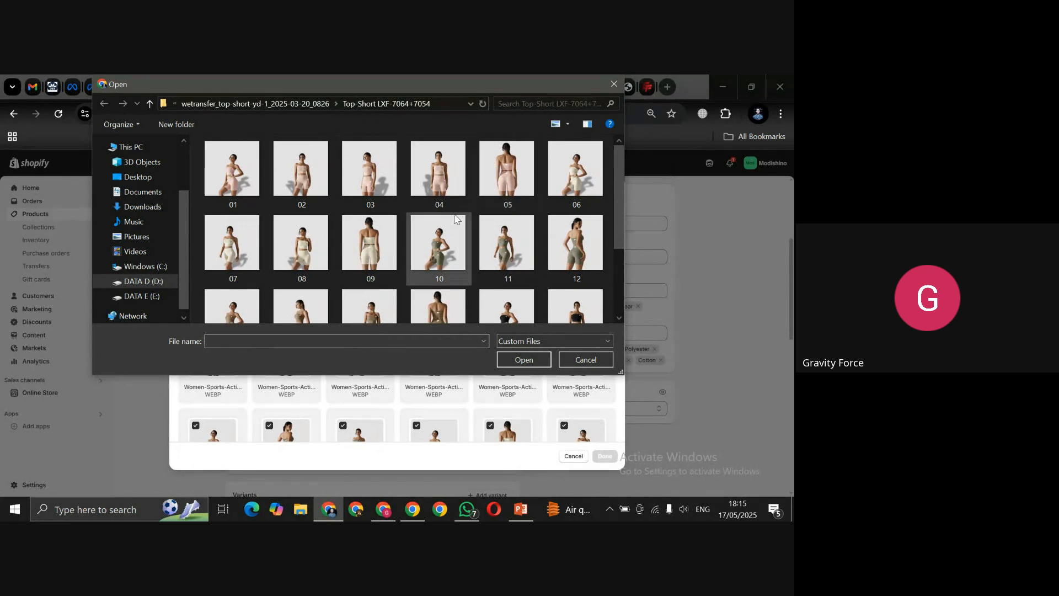
click(408, 209)
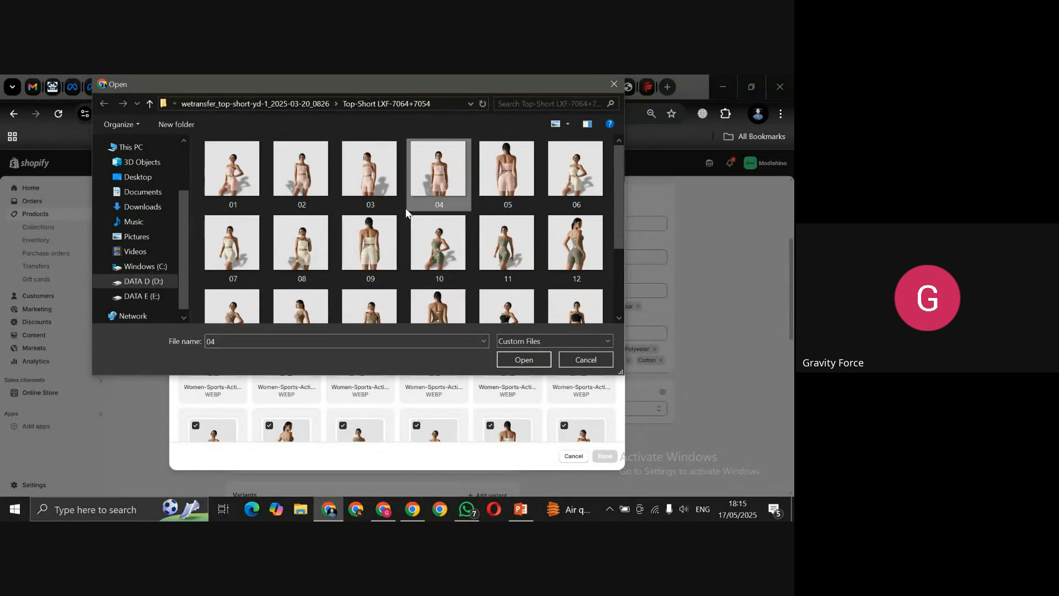
key(ctrl+a)
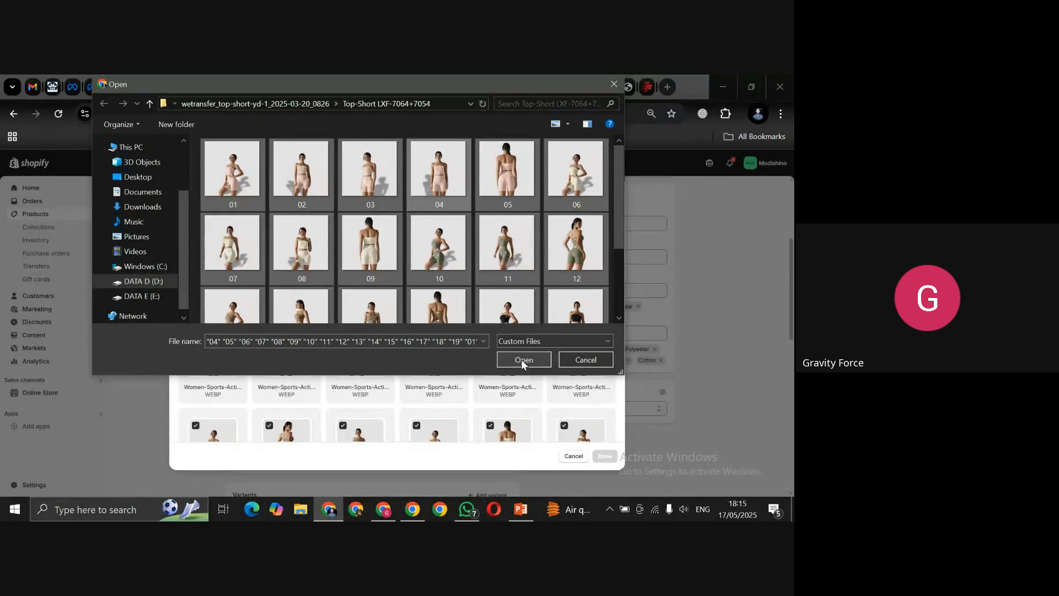
click(543, 358)
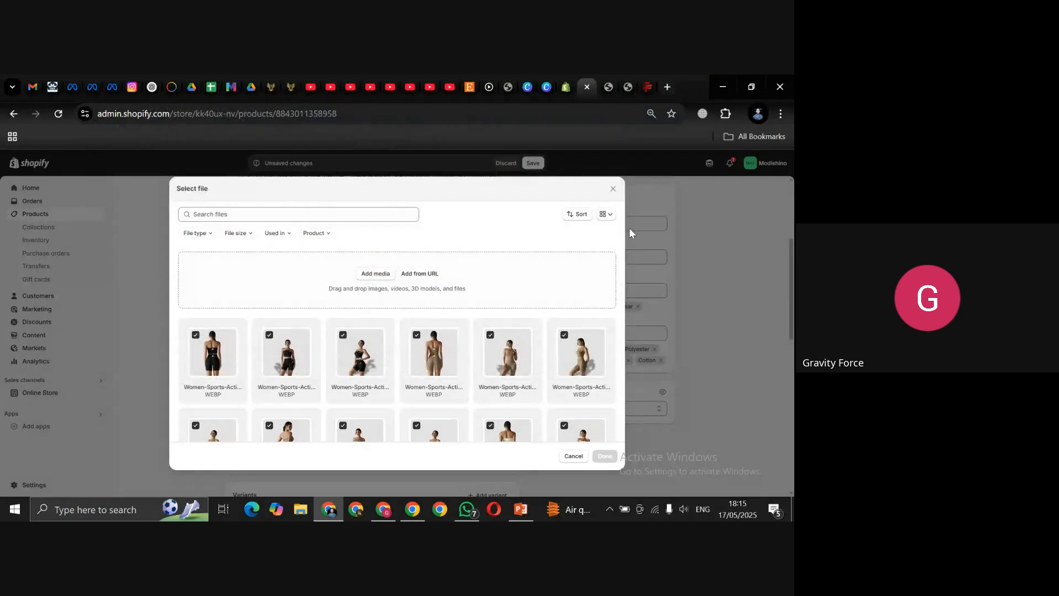
click(613, 189)
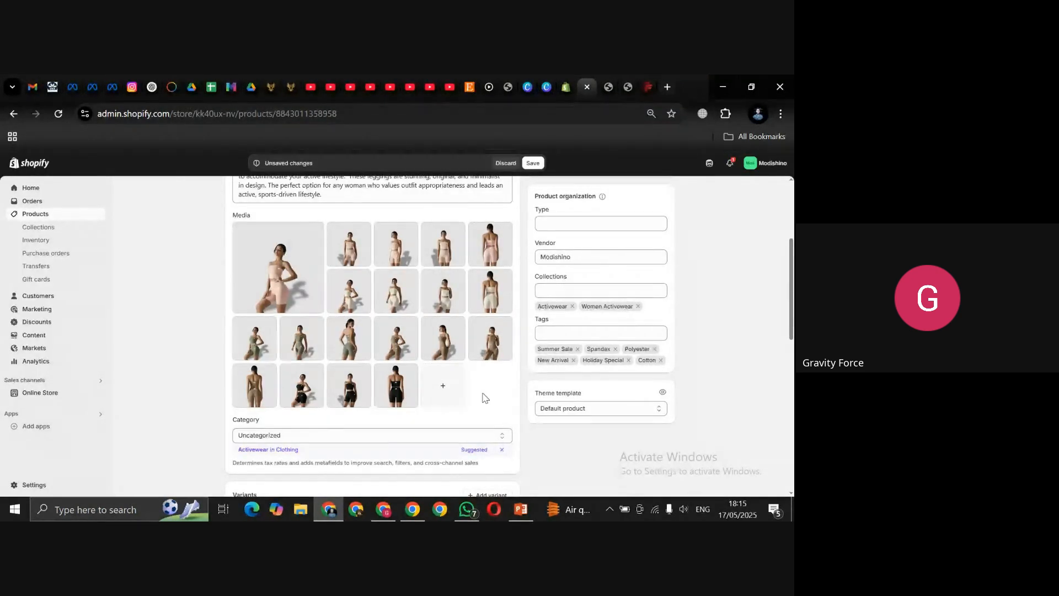
drag(791, 281, 791, 327)
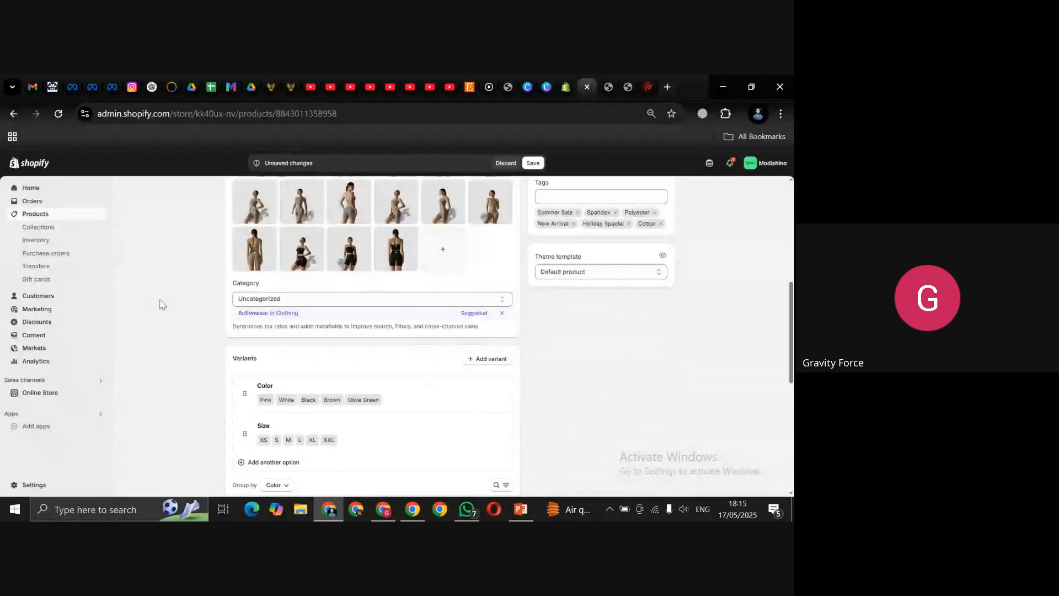
Step: Apply the suggested Activewear category, then change it to Activewear Tops
click(339, 298)
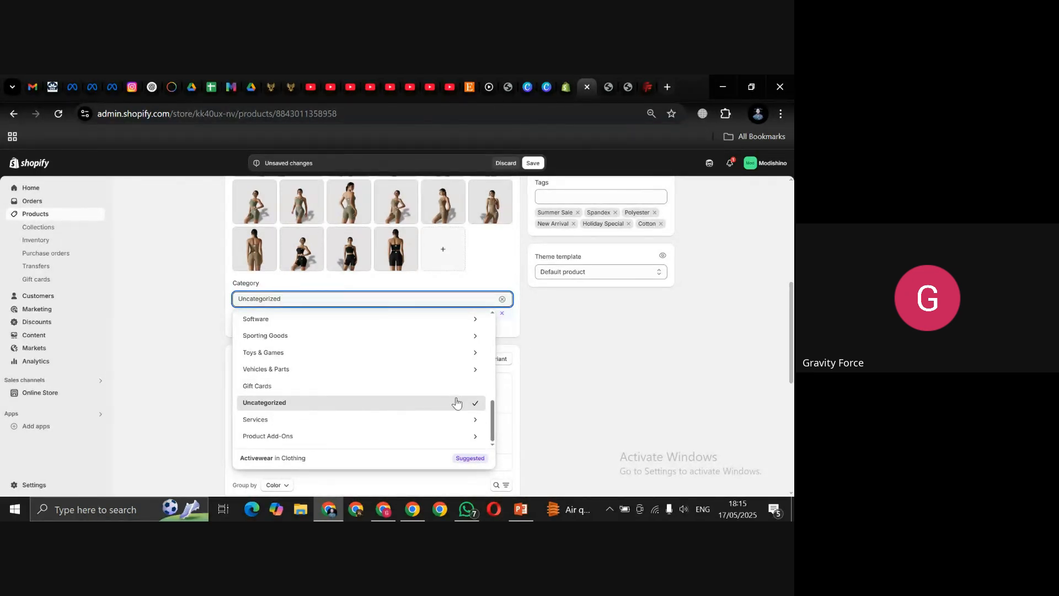
click(493, 410)
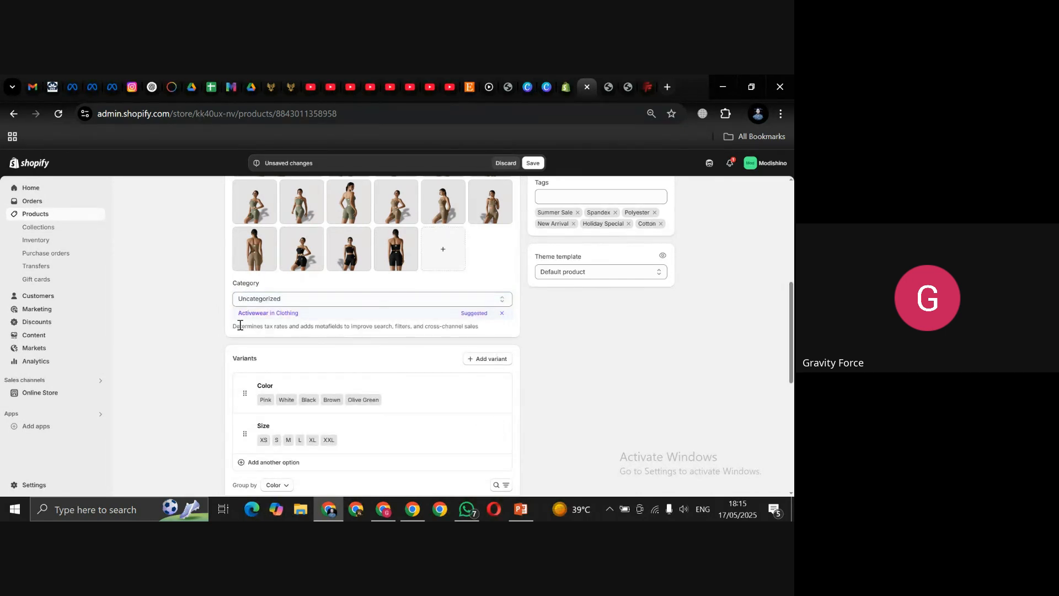
click(291, 313)
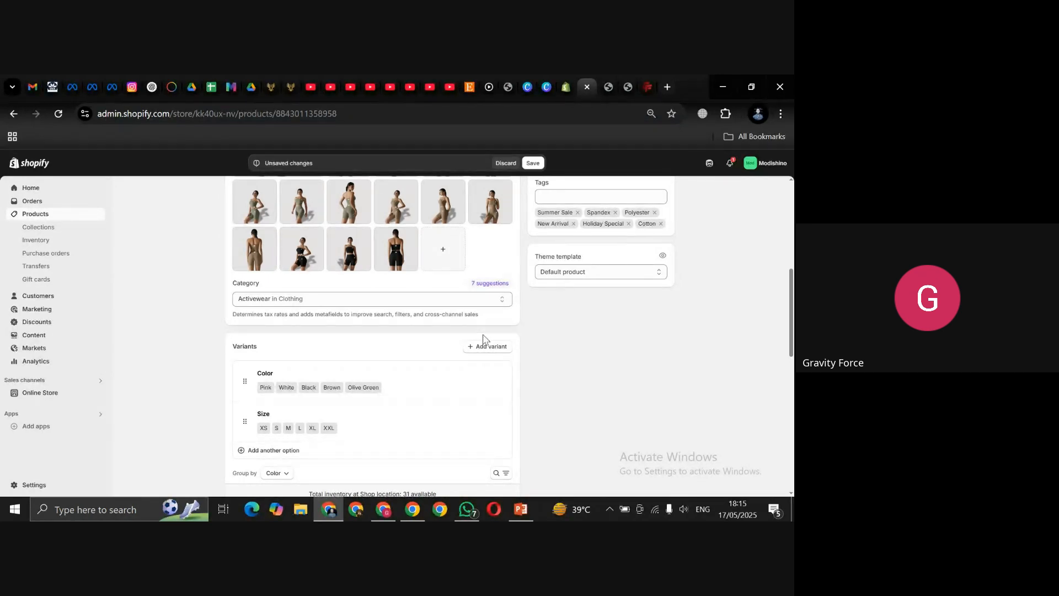
click(396, 299)
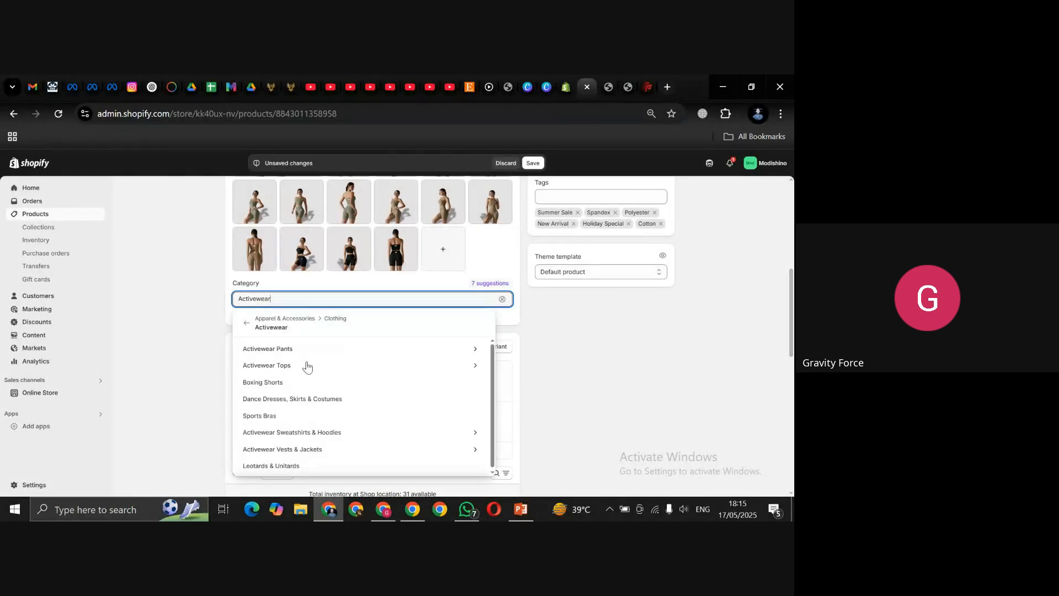
click(276, 367)
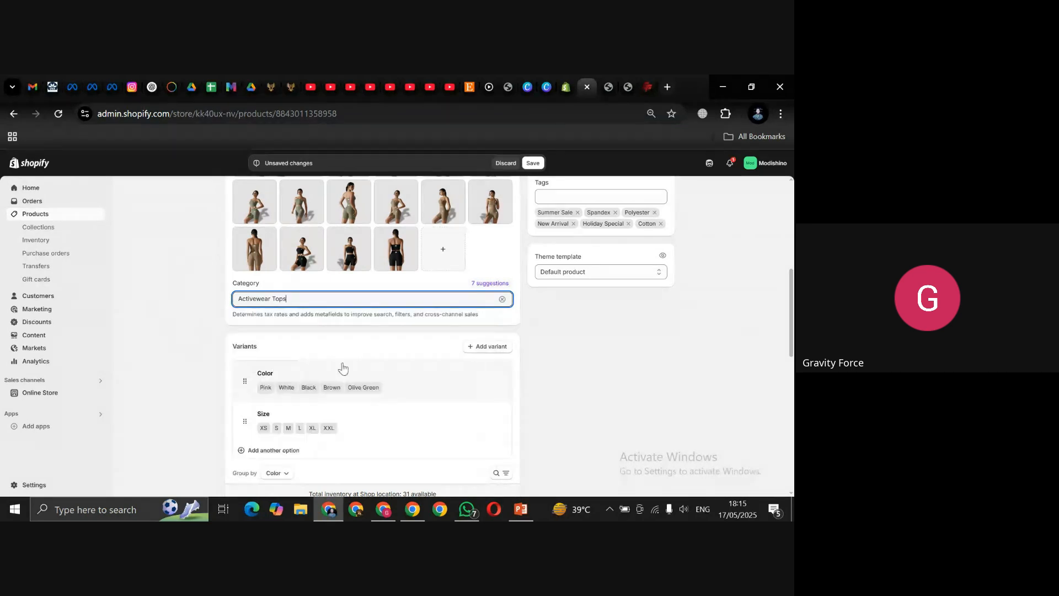
Step: Browse Clothing > Activewear > Activewear Tops and pick Crop Tops as the category
click(502, 299)
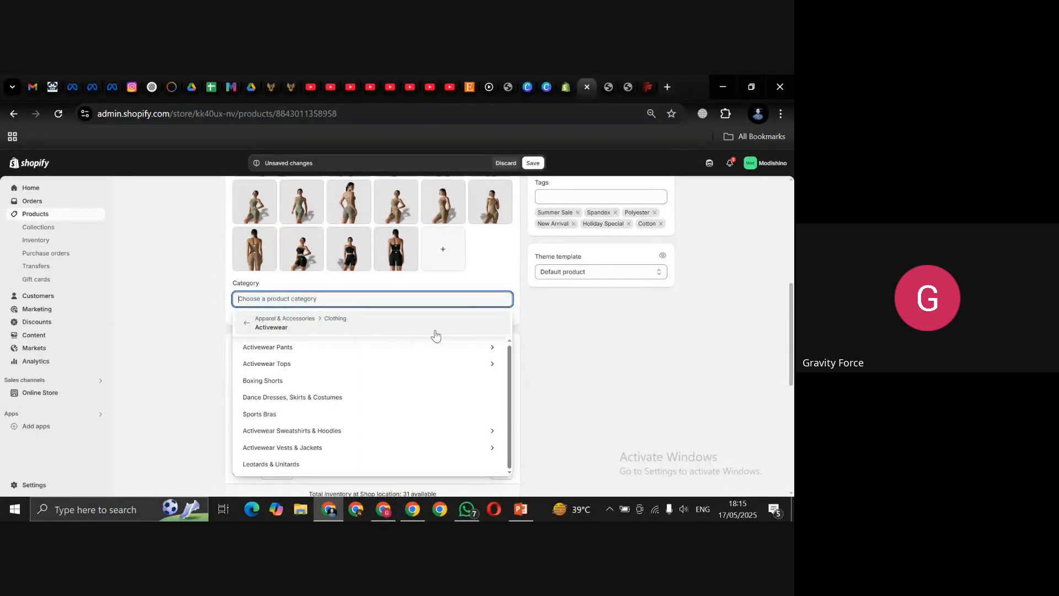
click(395, 320)
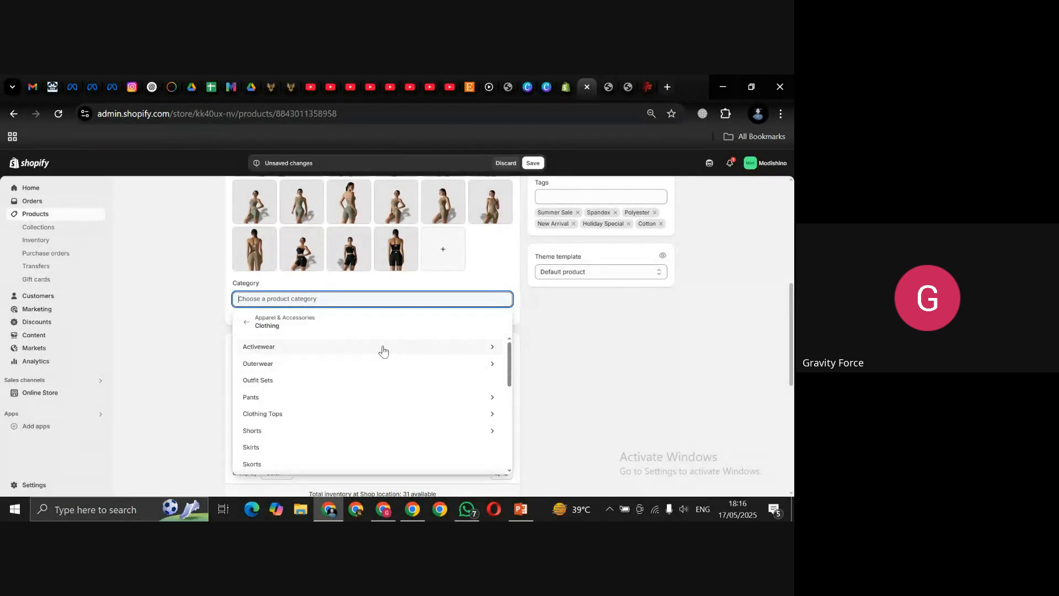
click(383, 347)
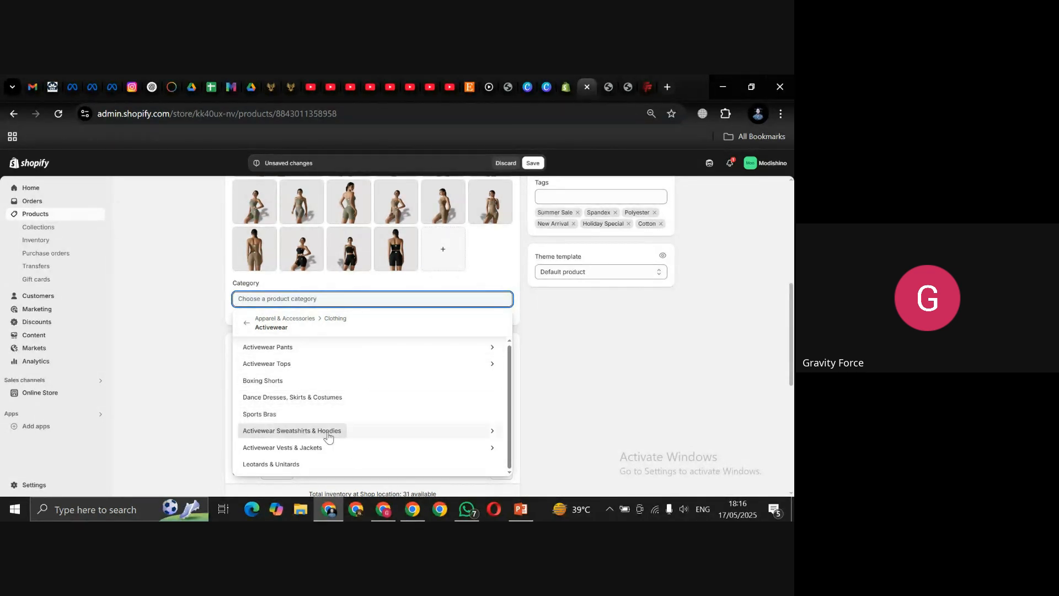
click(489, 369)
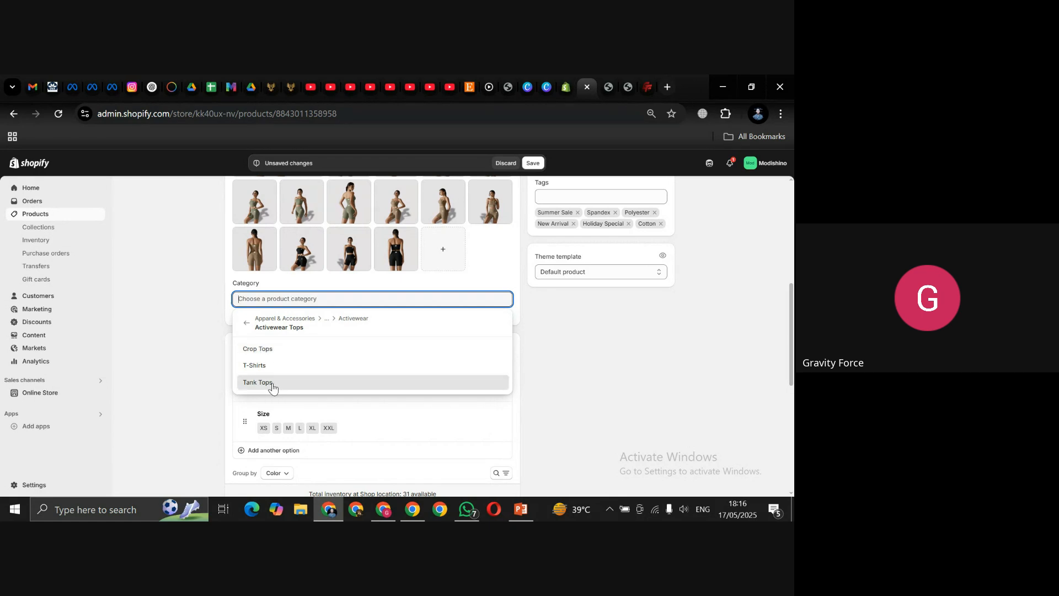
click(247, 331)
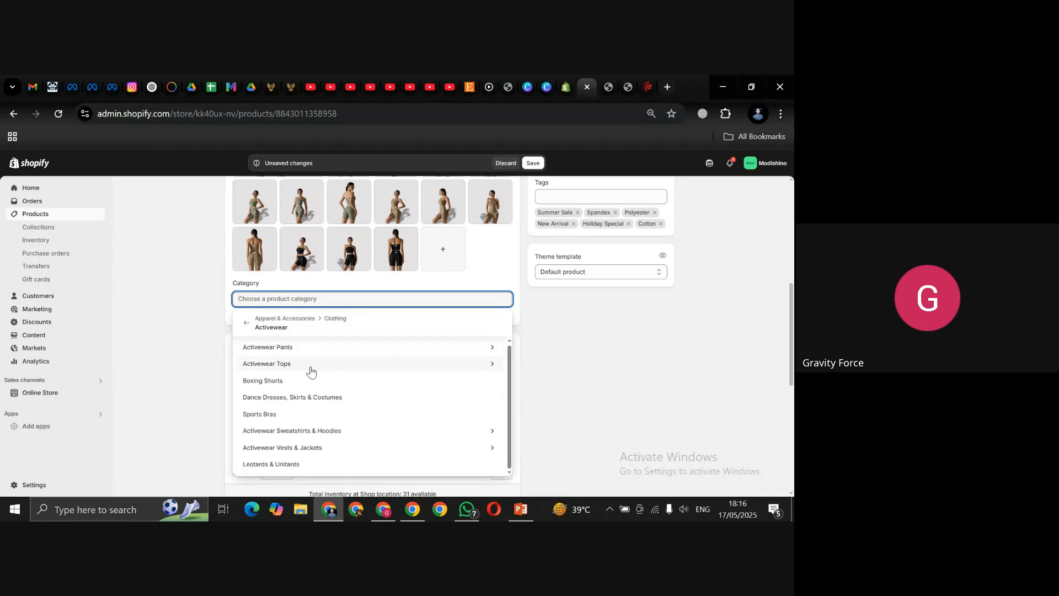
click(303, 369)
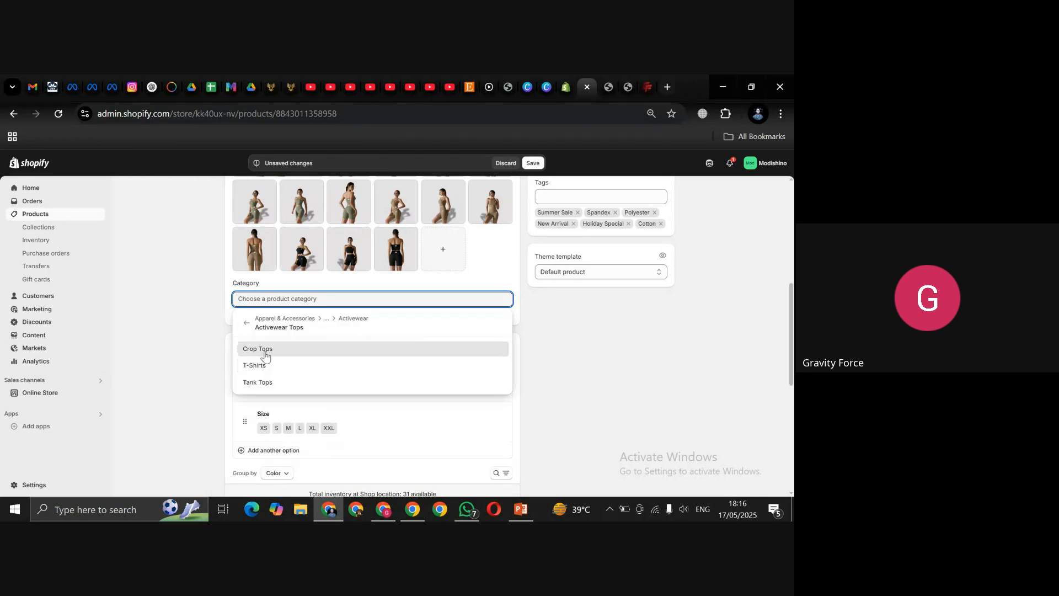
click(261, 349)
click(601, 337)
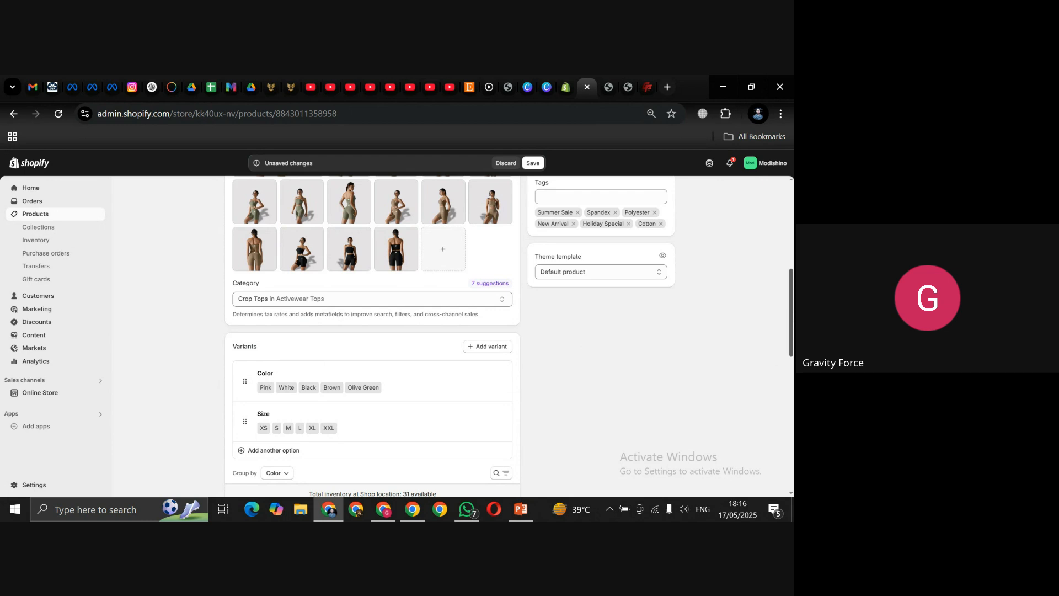
drag(792, 316, 793, 339)
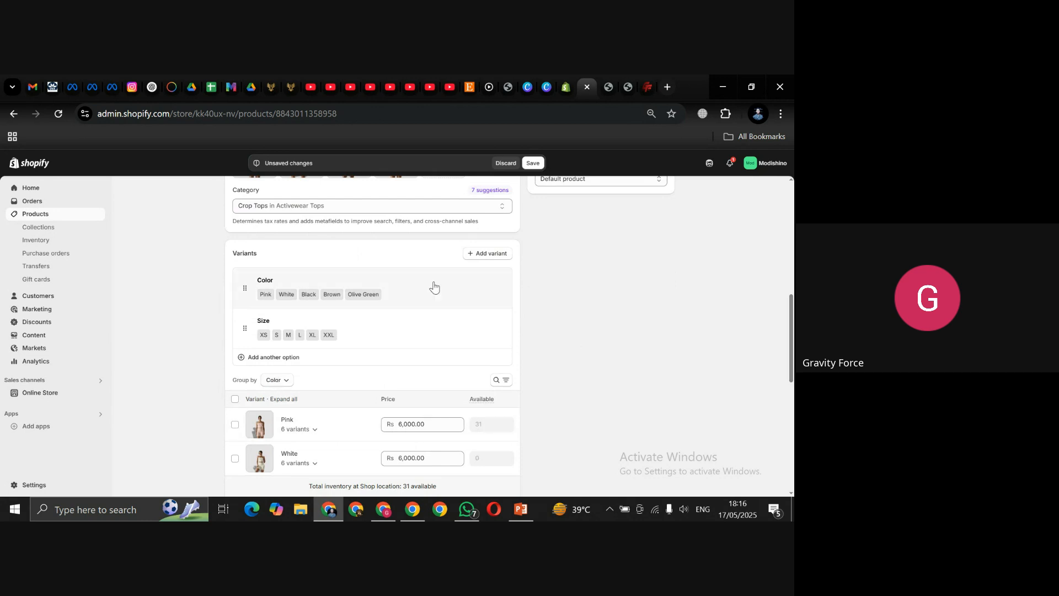
Step: Delete the Color and Size variant options, leaving the product with no variants
click(411, 299)
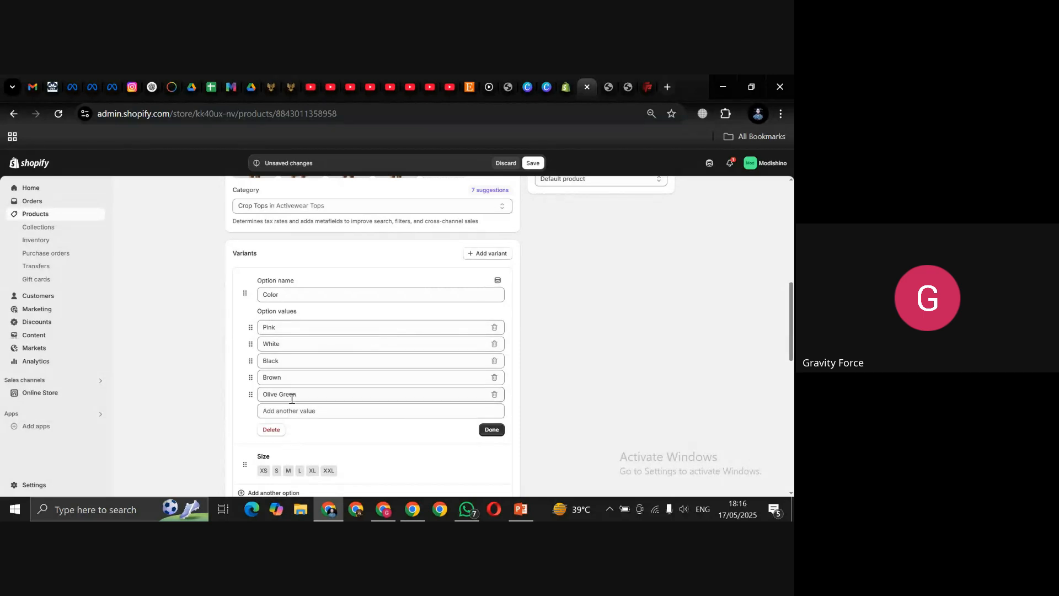
click(272, 430)
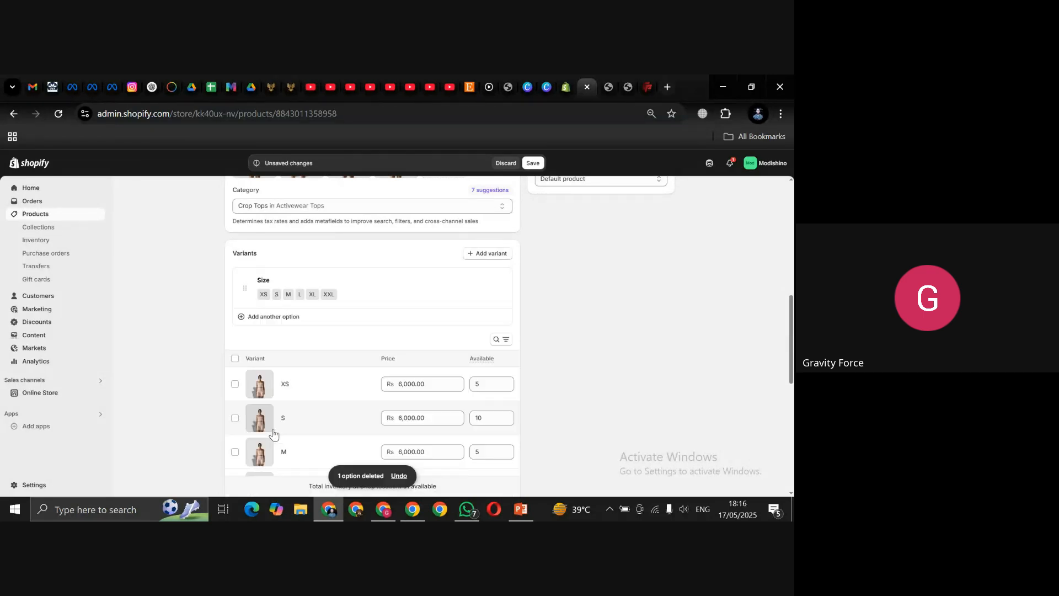
click(397, 291)
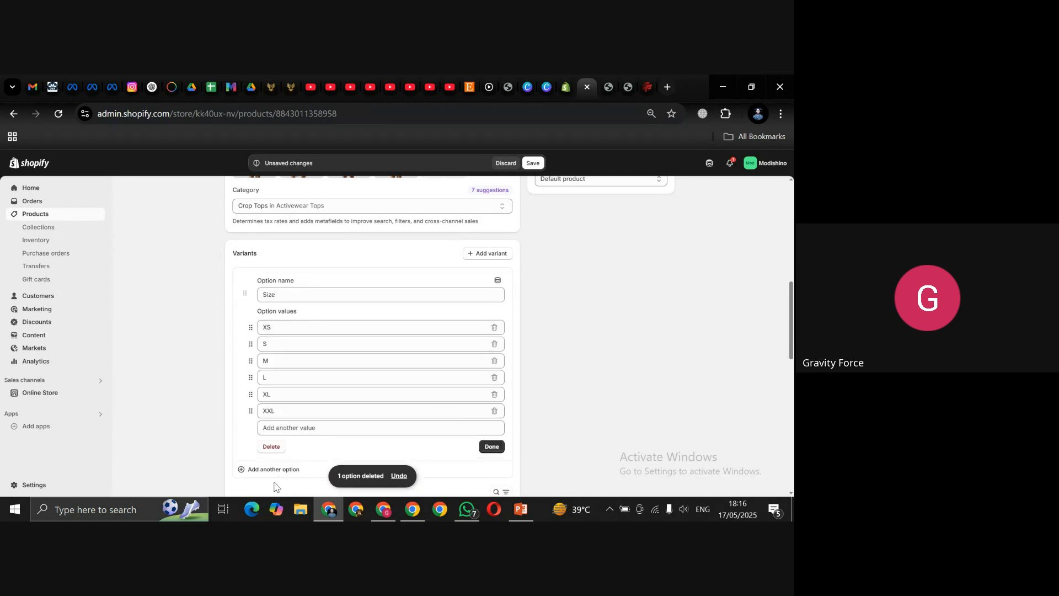
click(271, 447)
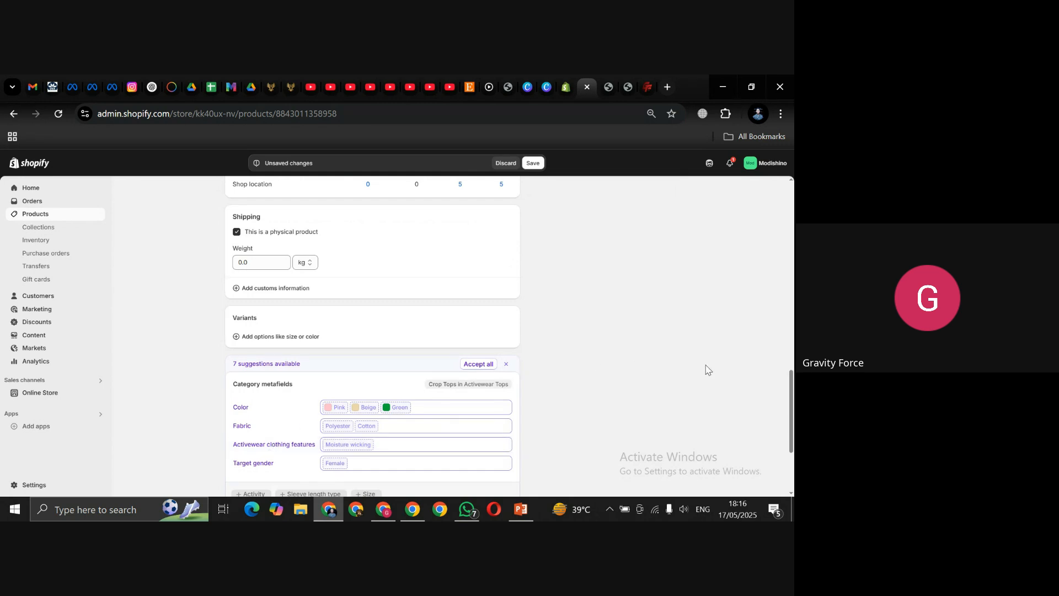
scroll(428, 428, down, 1)
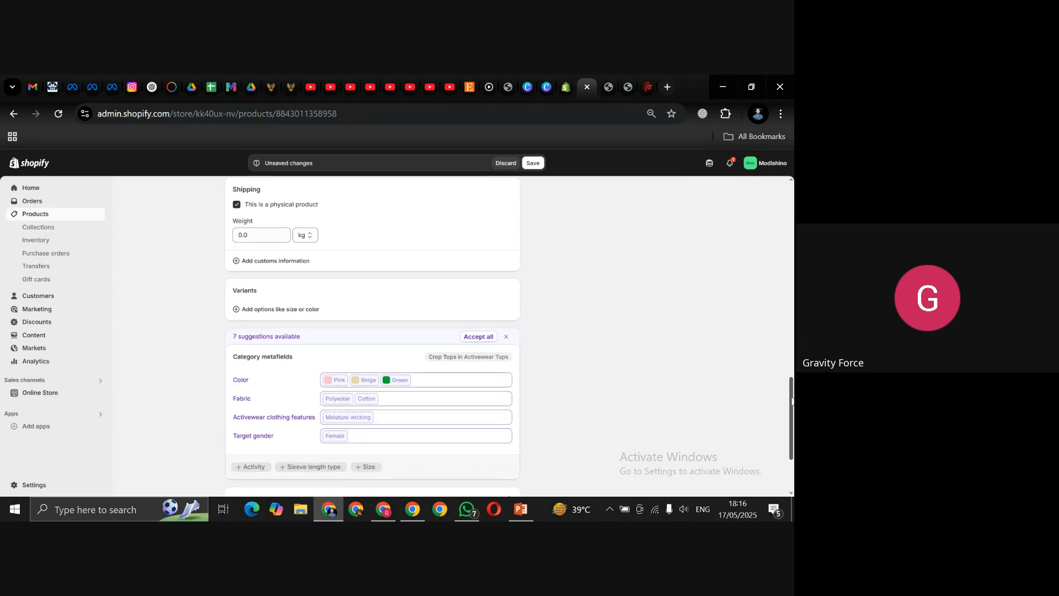
Step: Add Color and Size as variant options
click(265, 310)
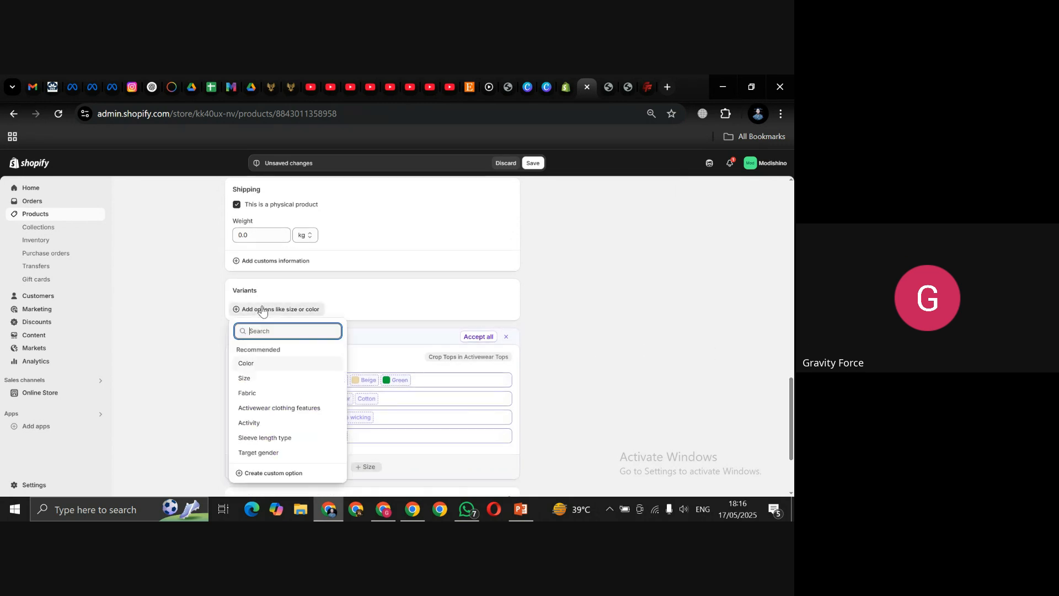
click(305, 365)
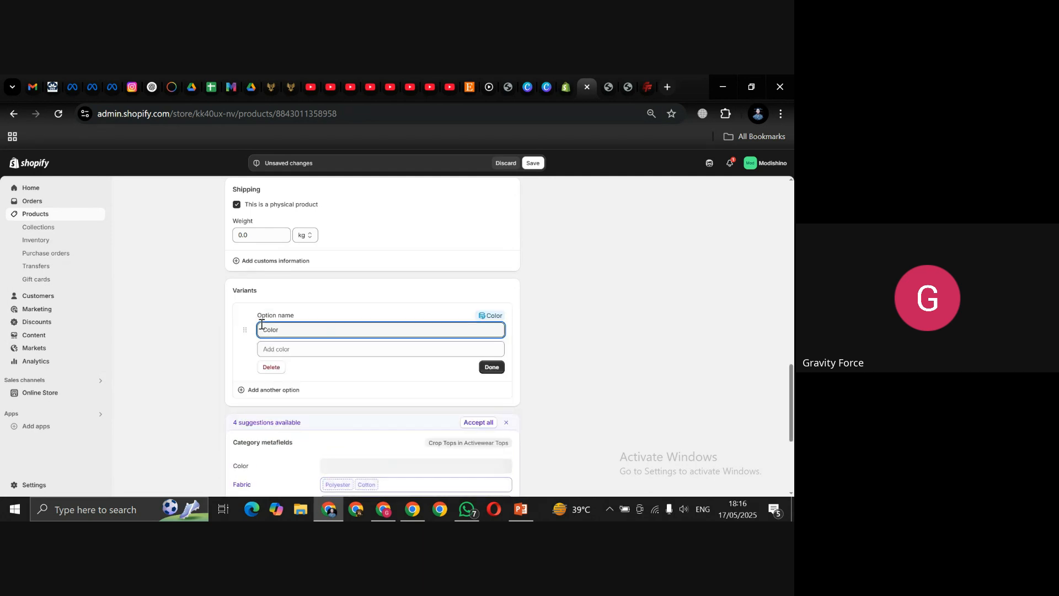
click(241, 391)
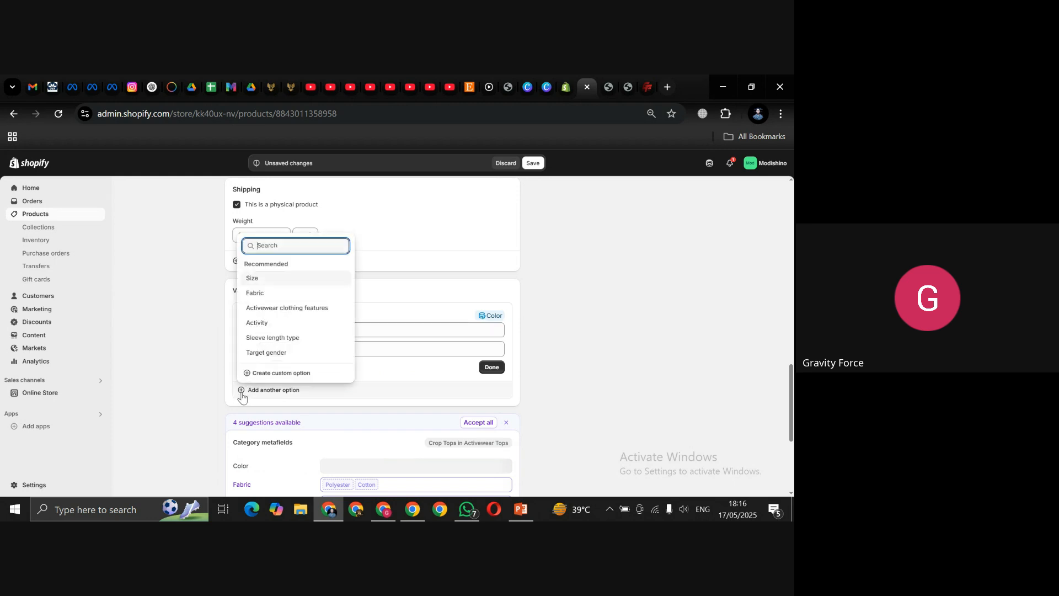
click(287, 277)
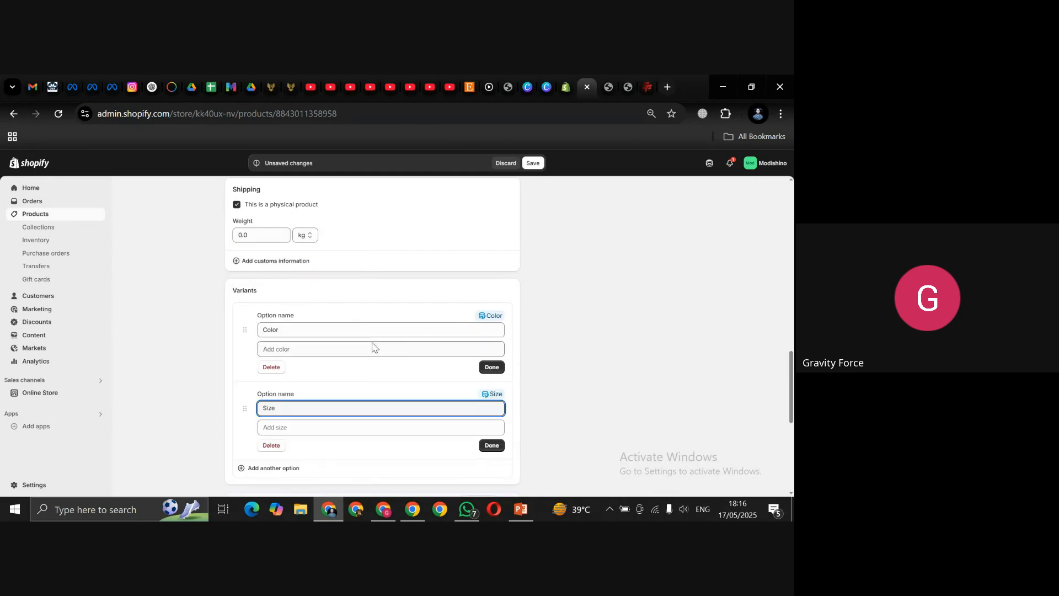
Step: Disconnect both Color and Size from their category metafields, making them manual options
click(492, 319)
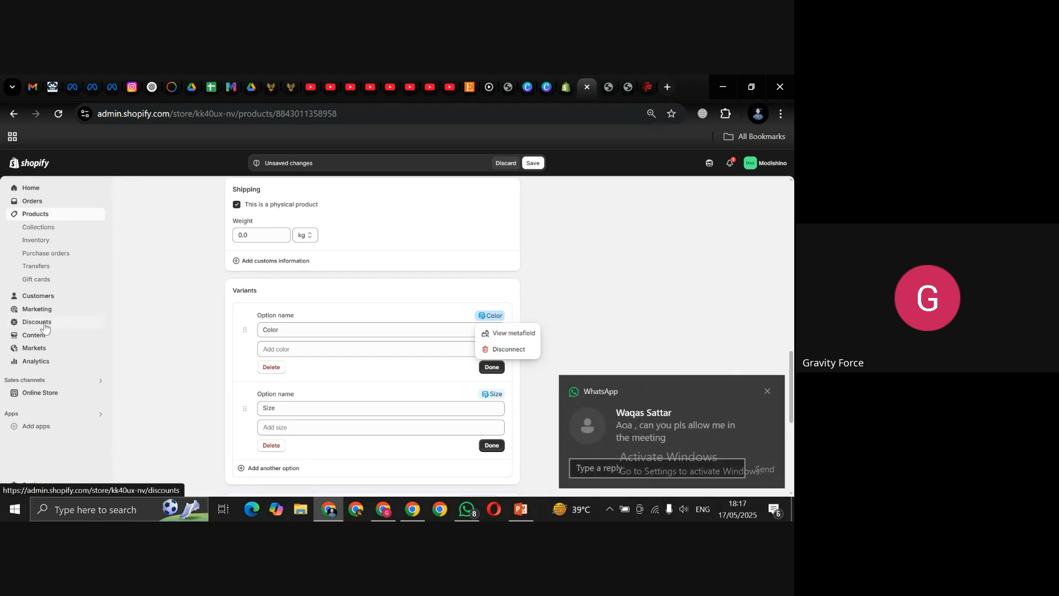
click(767, 392)
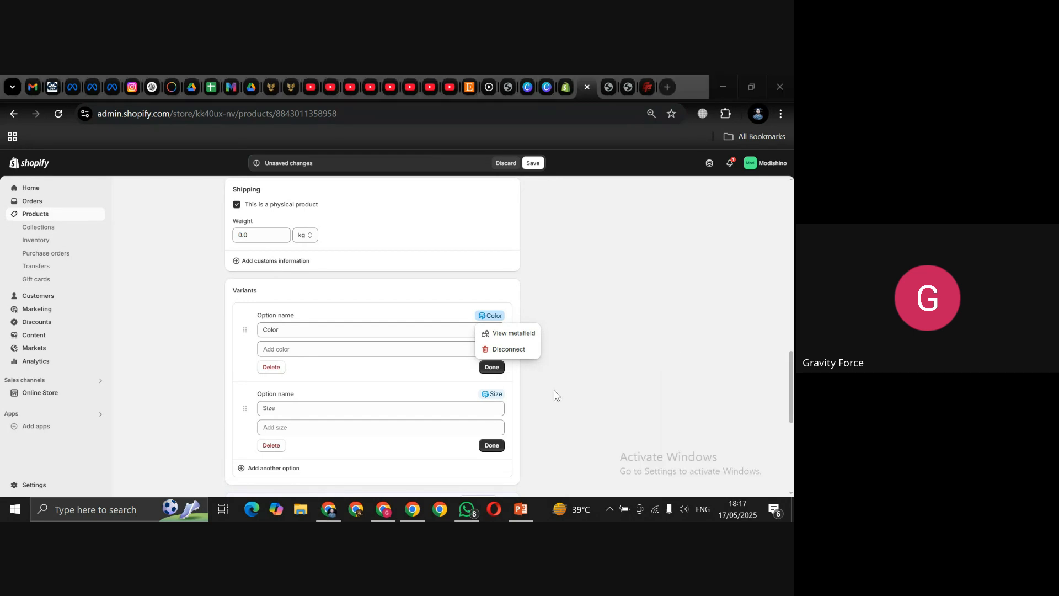
click(513, 353)
click(515, 353)
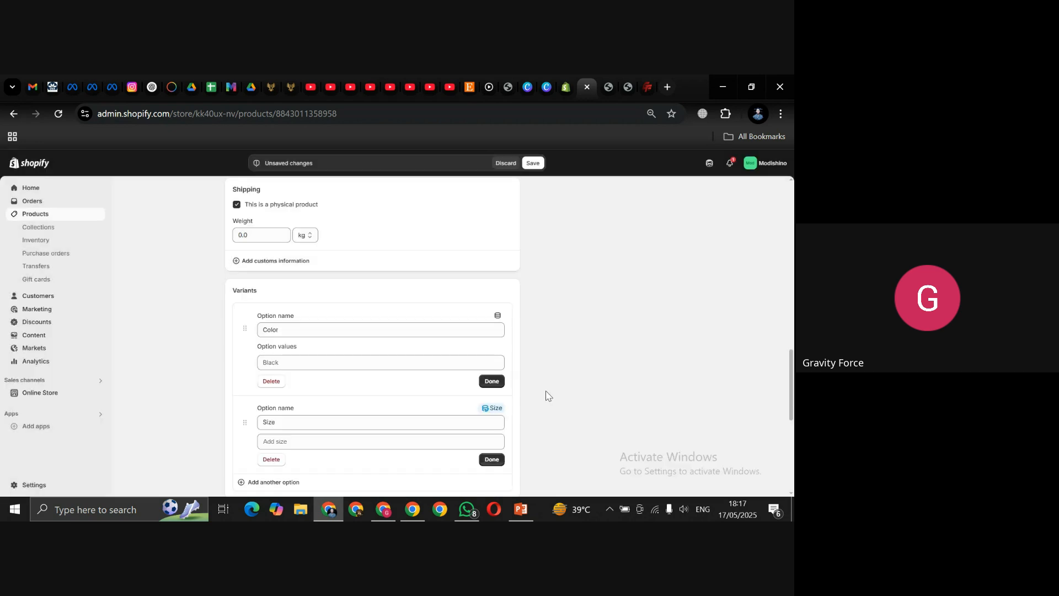
click(491, 410)
click(511, 441)
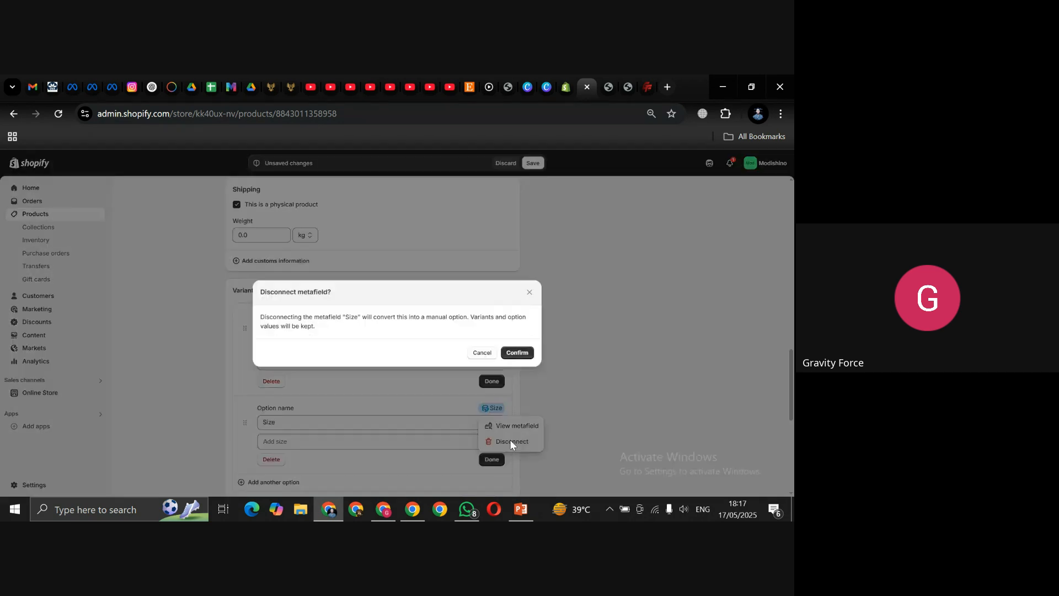
click(517, 354)
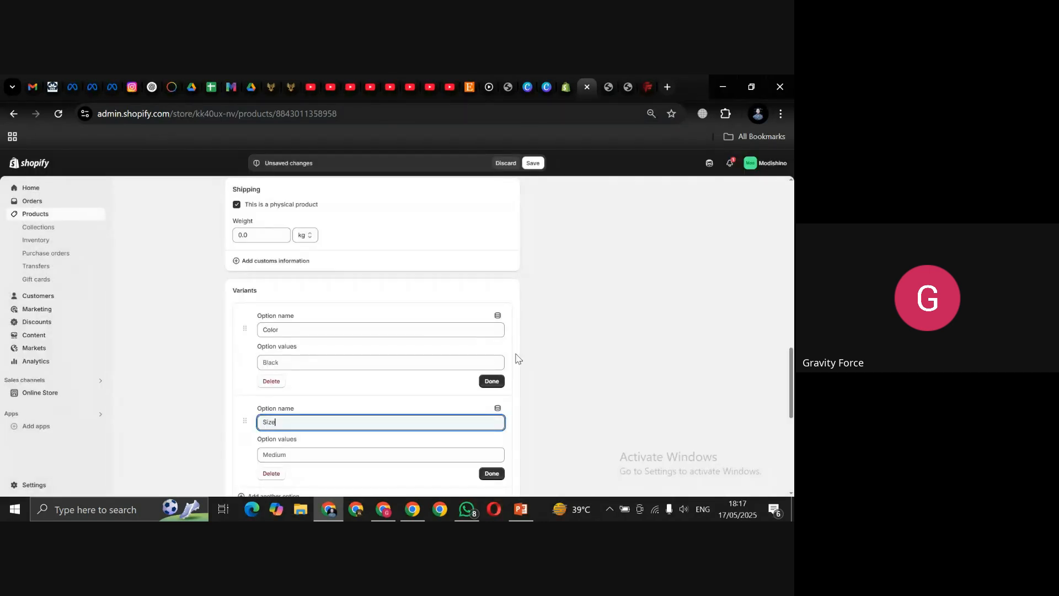
Step: Give the Color option the values Pink, Black, White, Olive Green and Brown
click(354, 367)
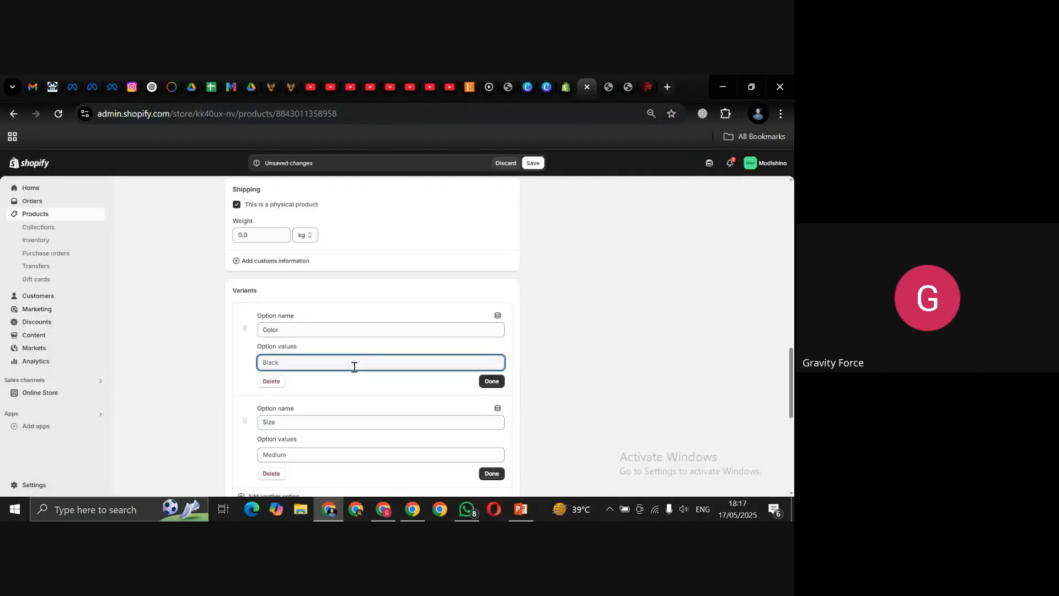
text(Pink)
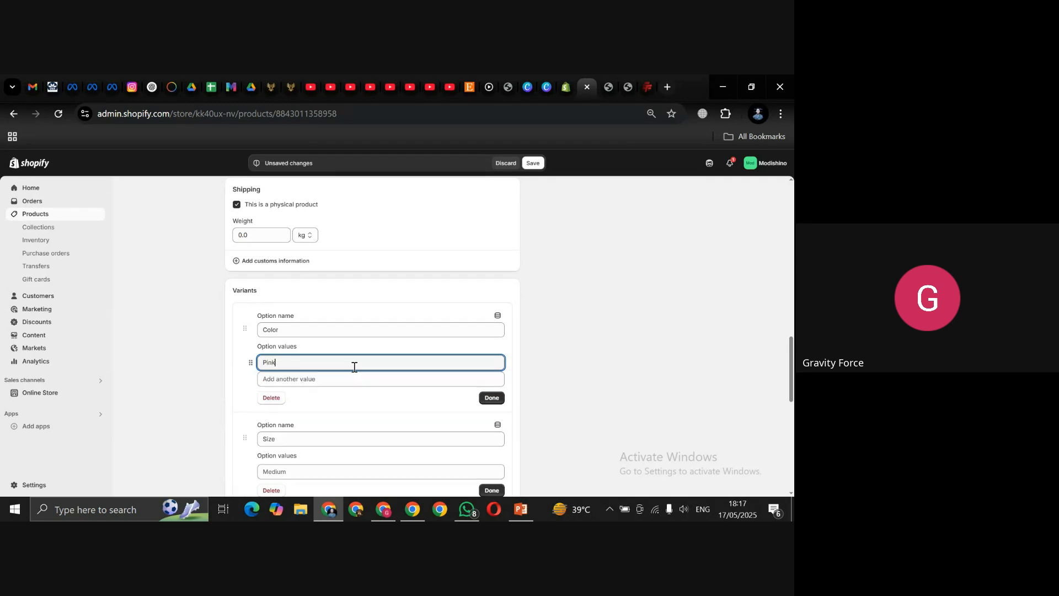
key(Return)
text(Black)
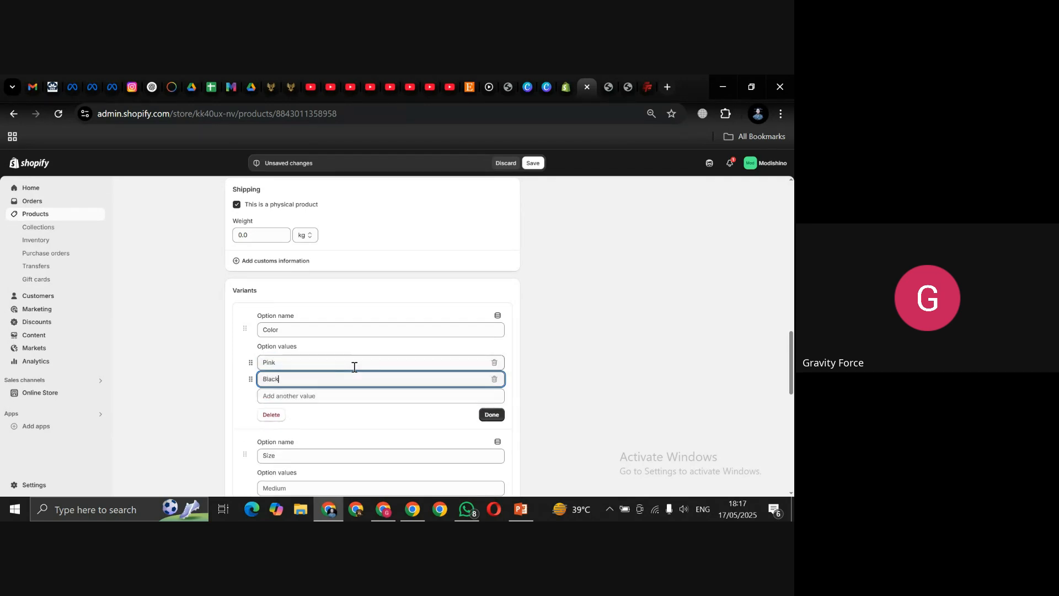
key(Return)
text(White)
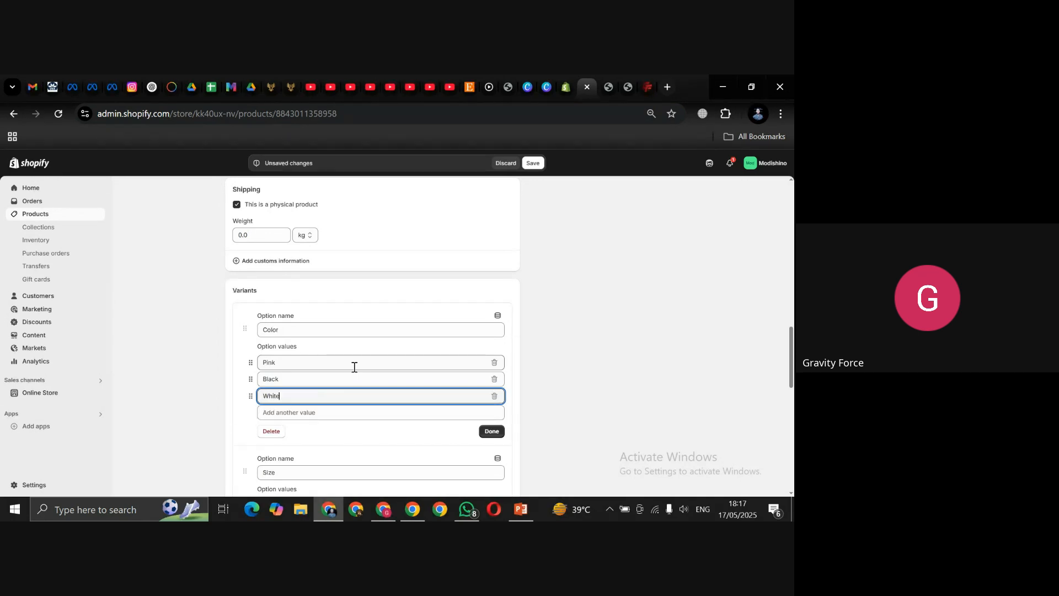
key(Return)
text(Olive)
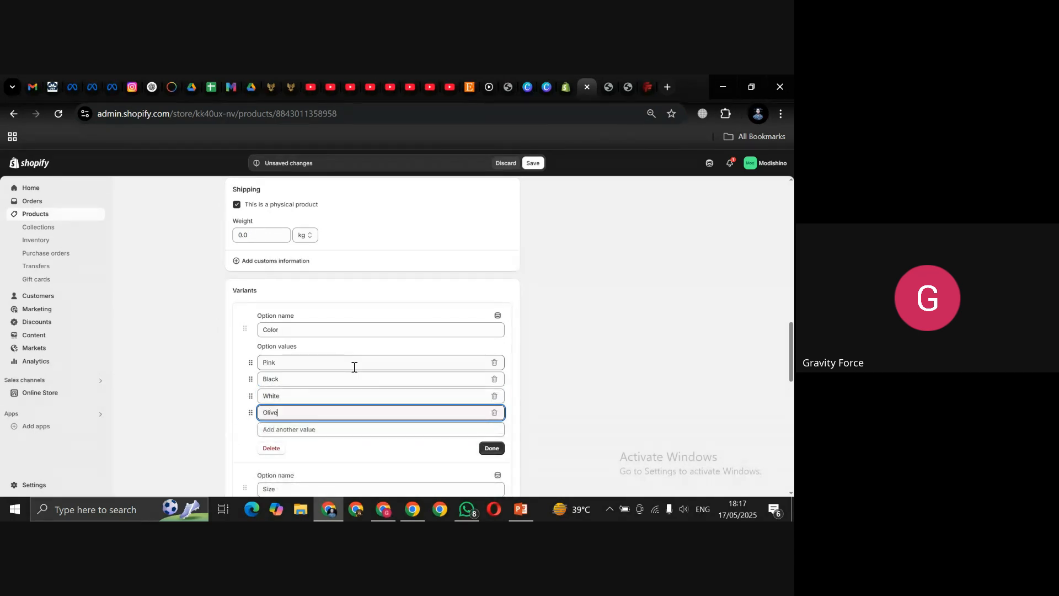
text( Green)
key(Return)
text(row)
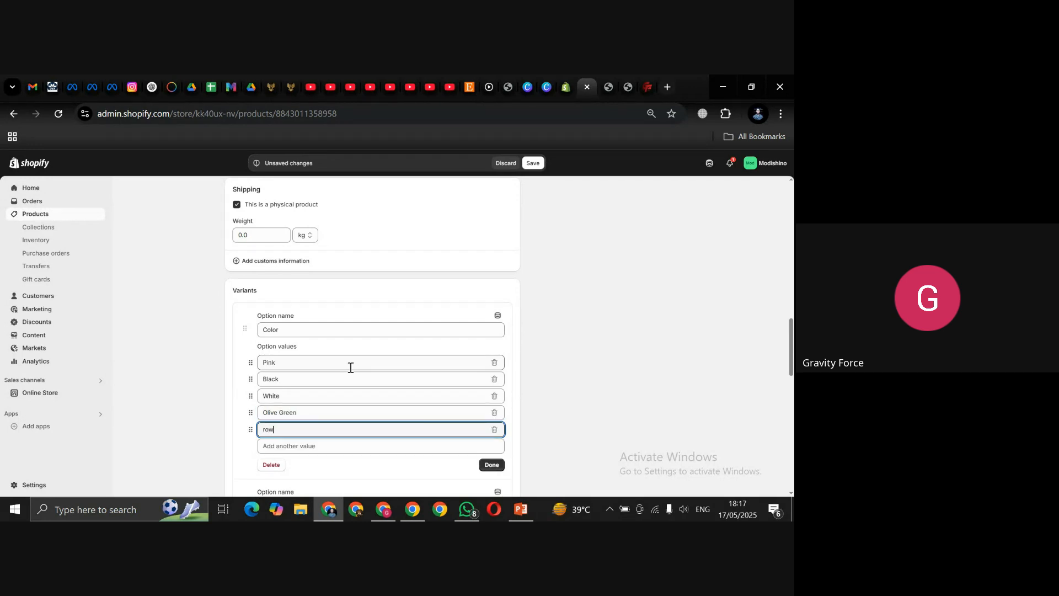
text(n)
key(Home)
text(B)
click(489, 466)
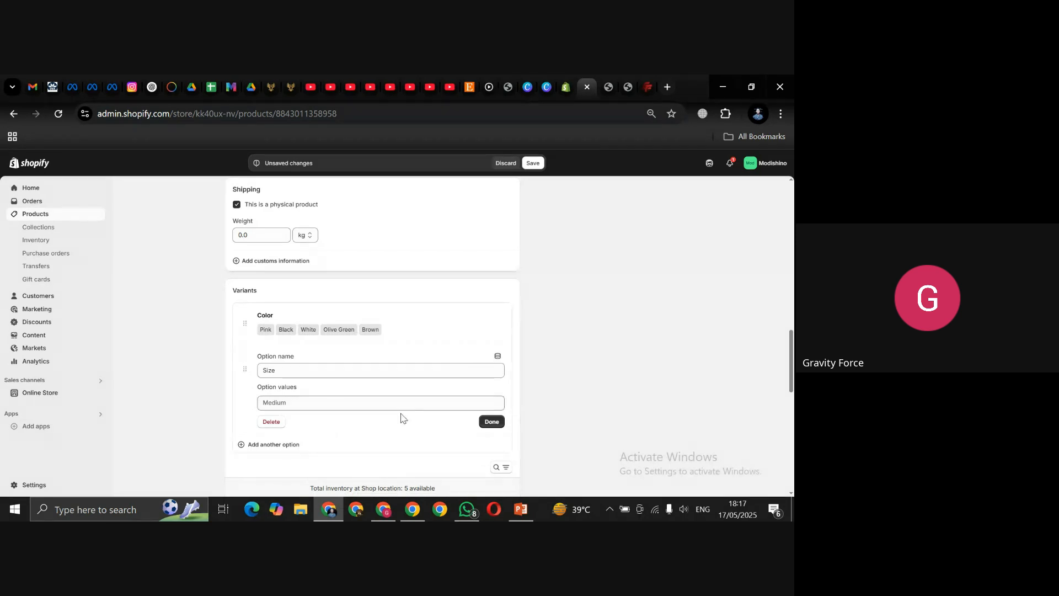
Step: Enter Size values XS, S, M, L, XL and XXL and finish the option
click(263, 401)
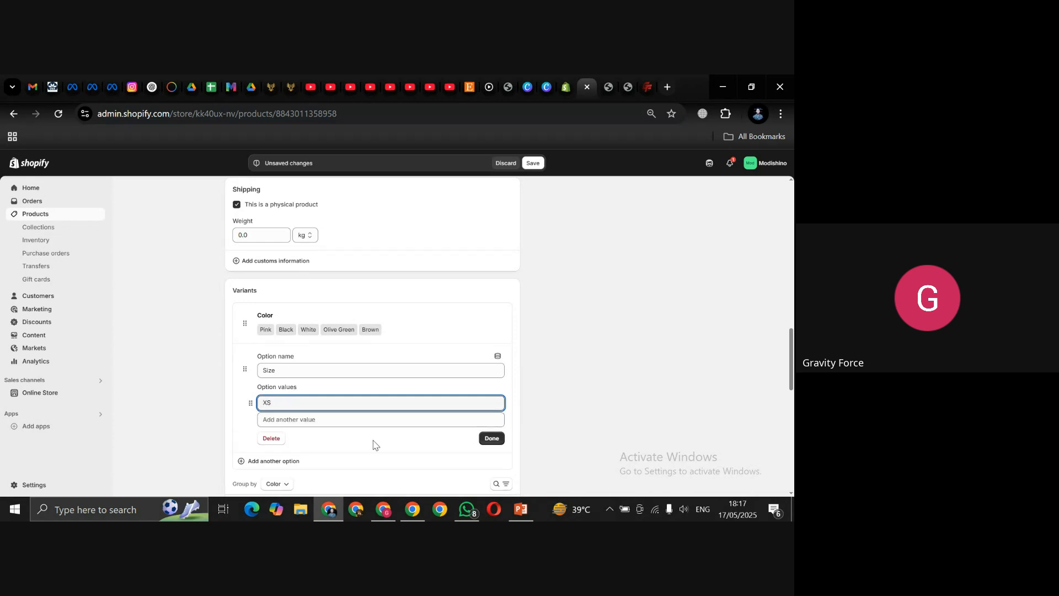
key(Tab)
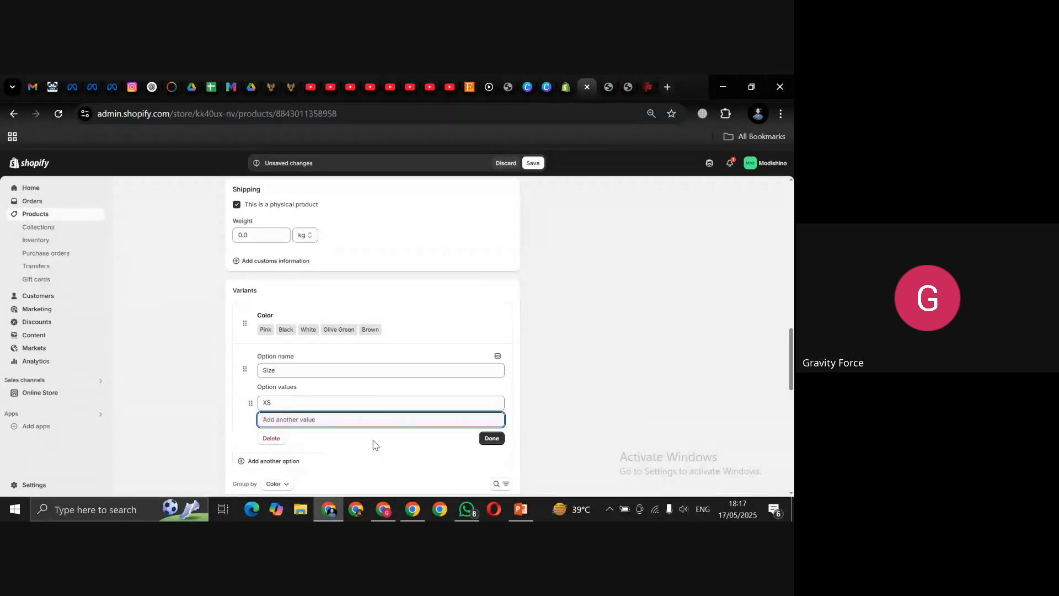
text(S)
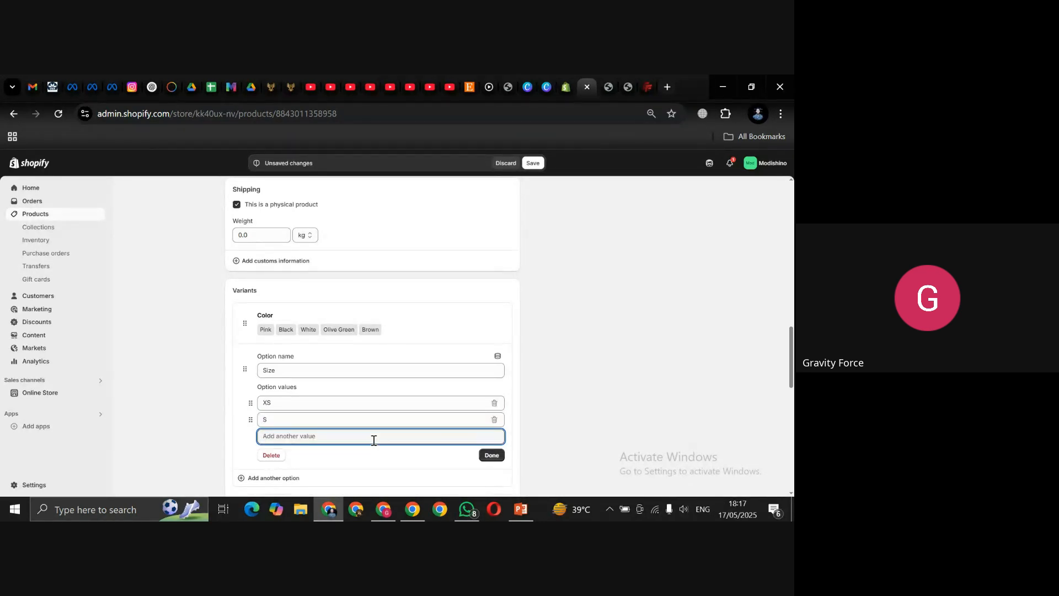
text(M)
key(Tab)
text(L)
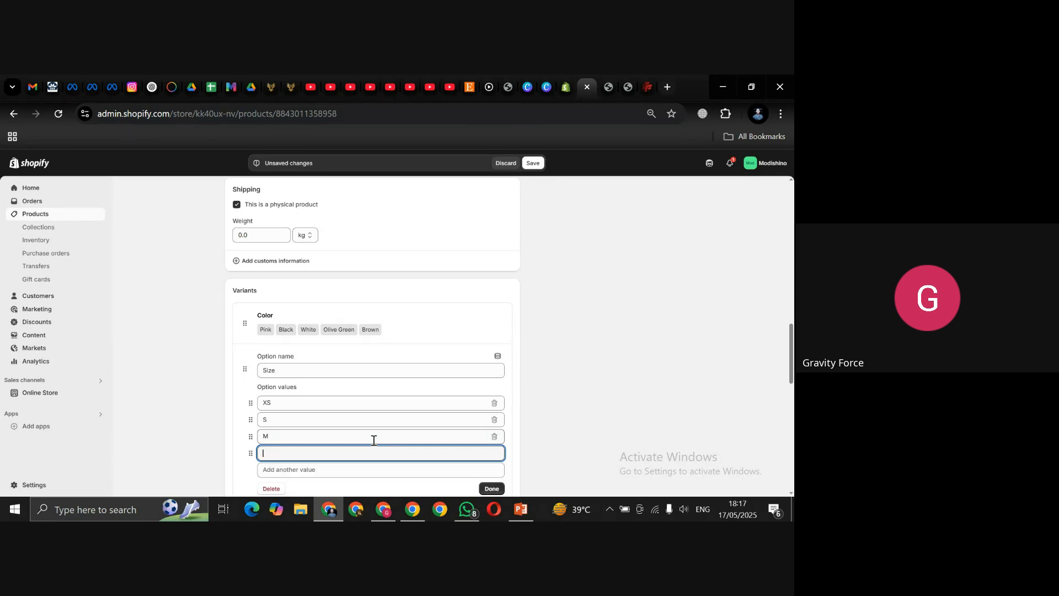
text(L)
key(Tab)
text(XL)
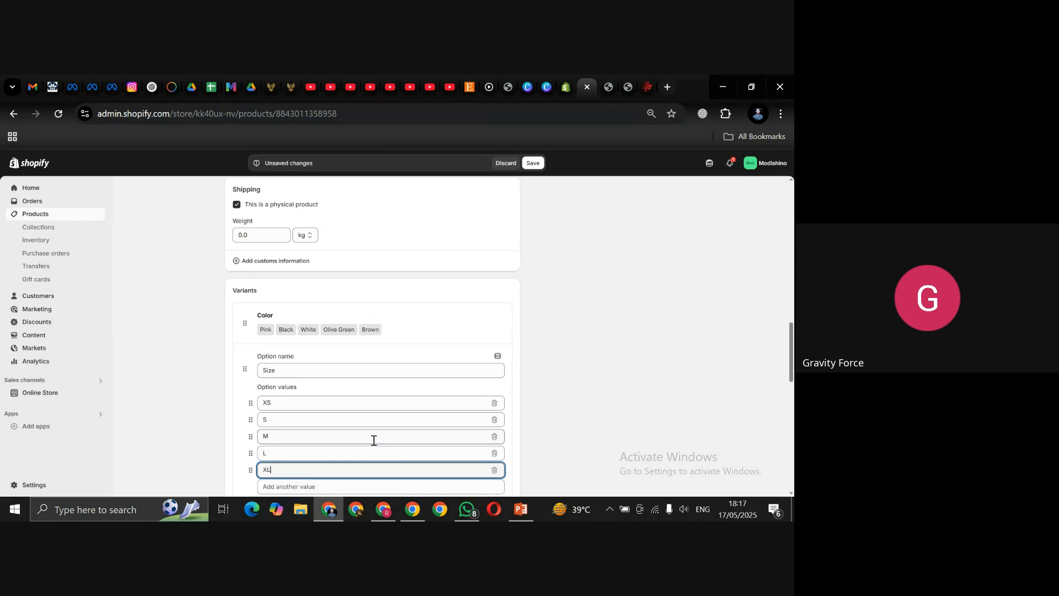
key(Tab)
text(XXL)
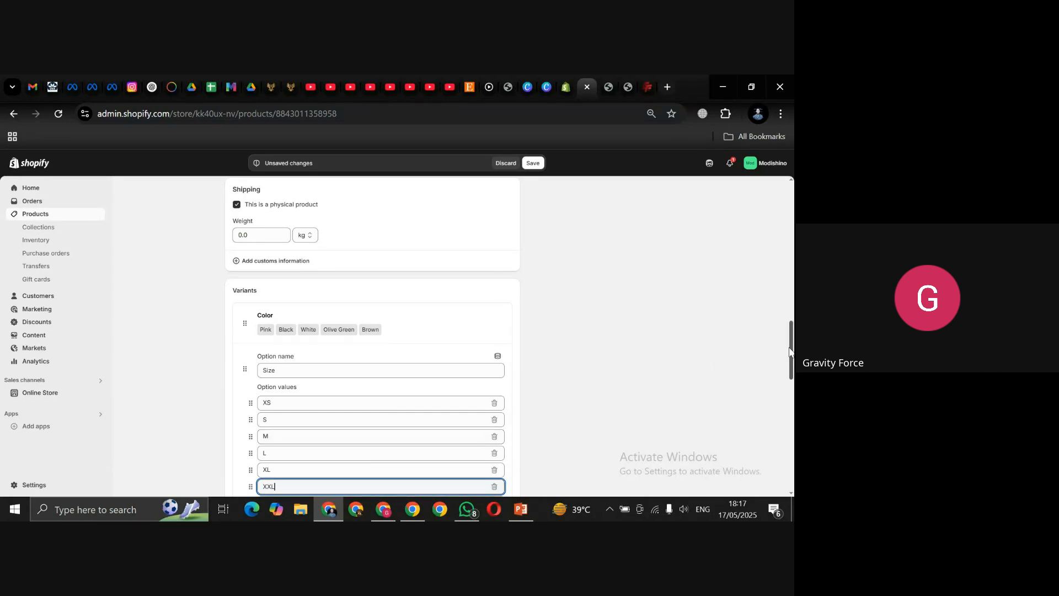
scroll(790, 353, down, 2)
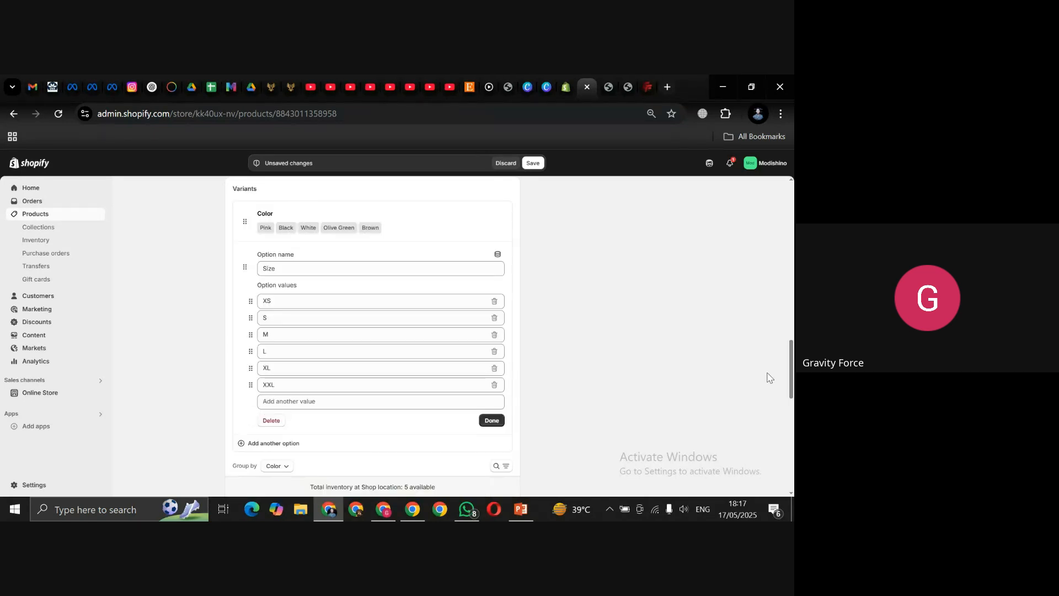
click(488, 422)
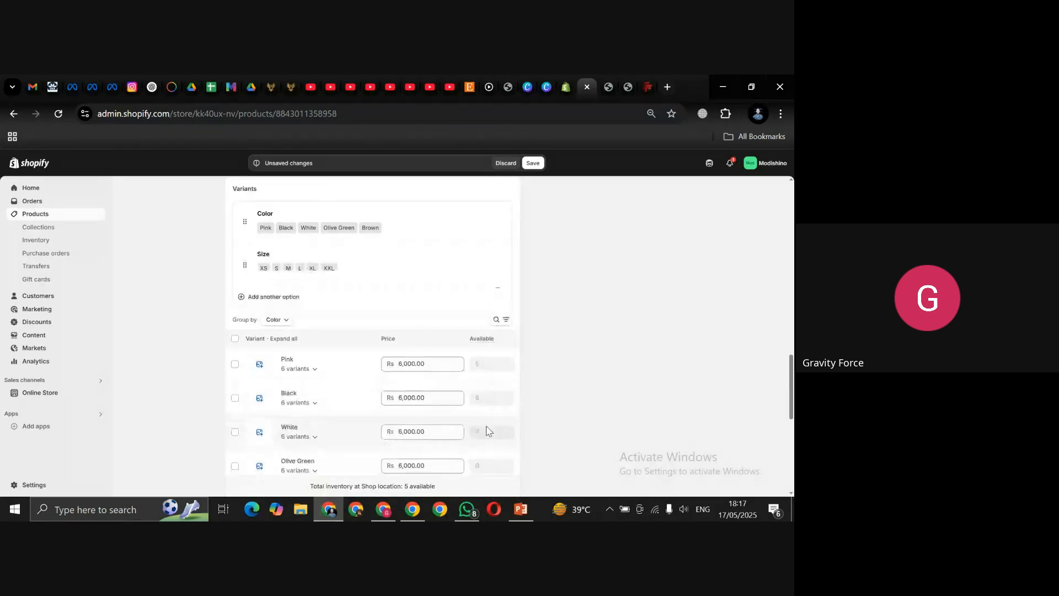
click(259, 358)
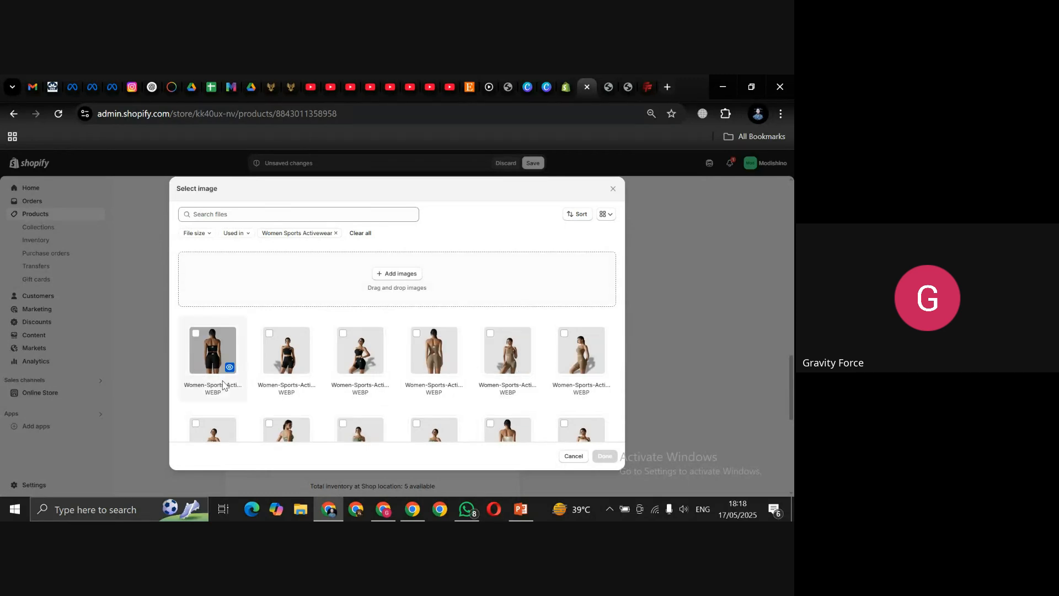
click(278, 345)
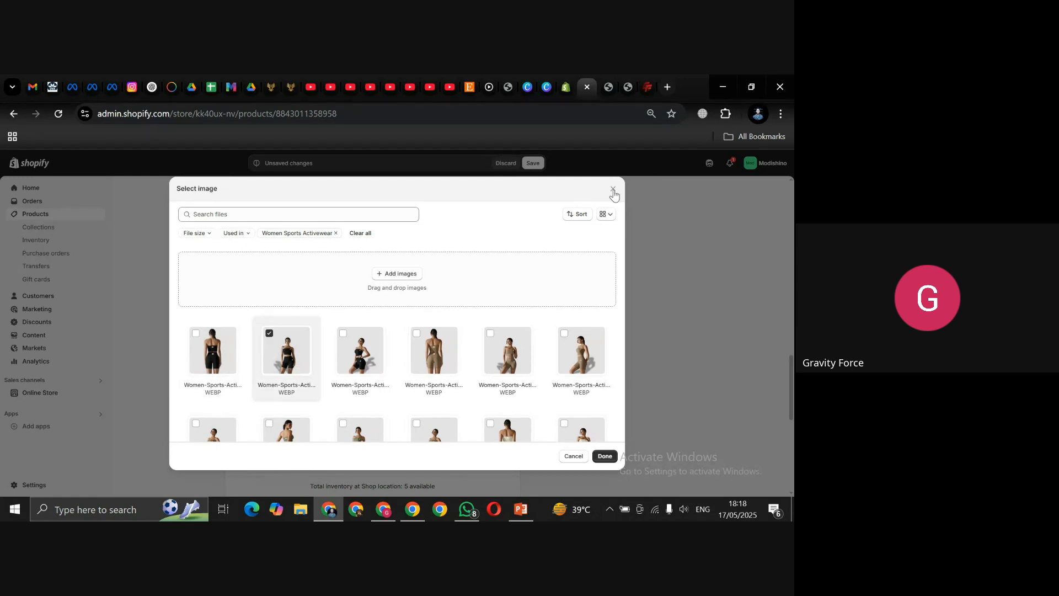
click(614, 190)
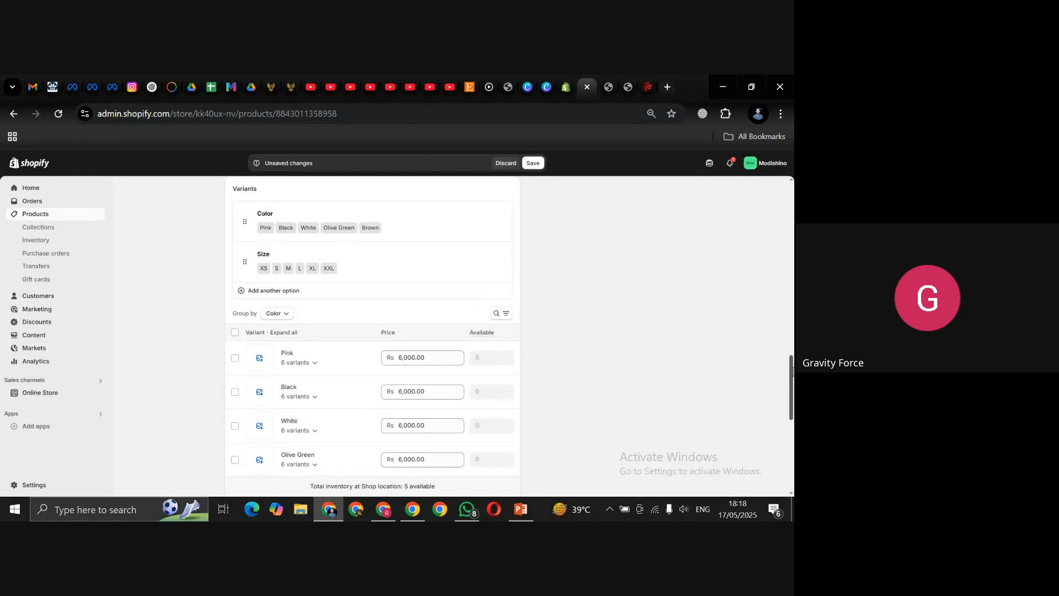
scroll(792, 371, down, 2)
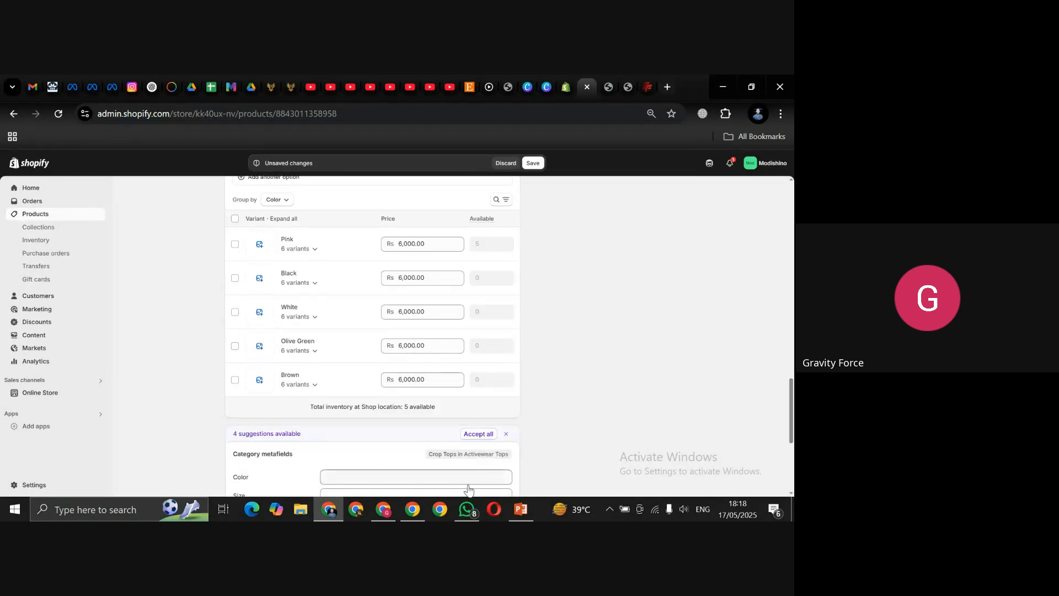
Step: In Google Meet, mute the mic and admit the waiting guest, then go back to Shopify
click(386, 511)
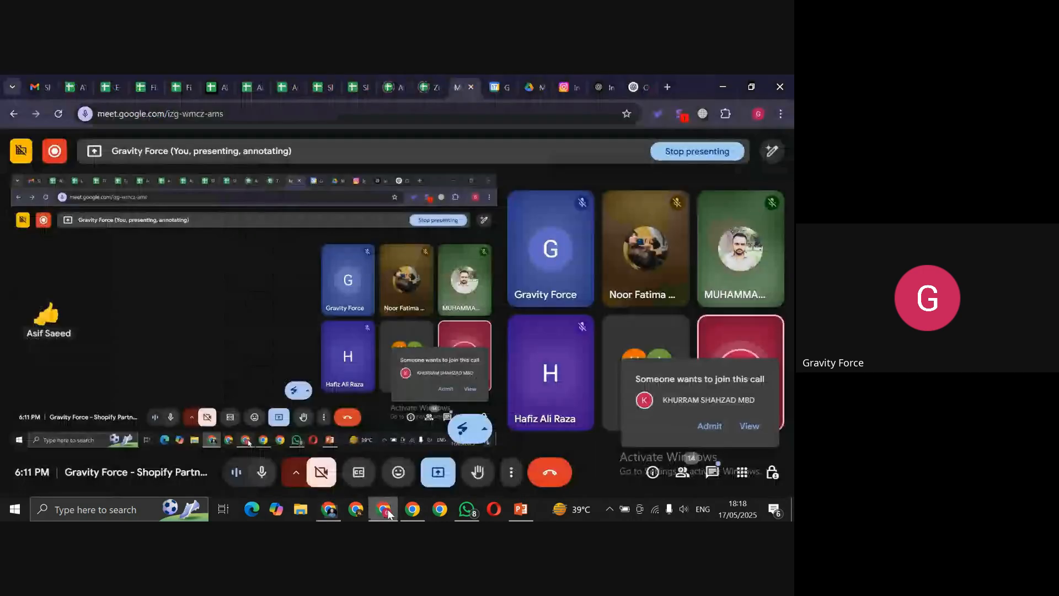
click(263, 474)
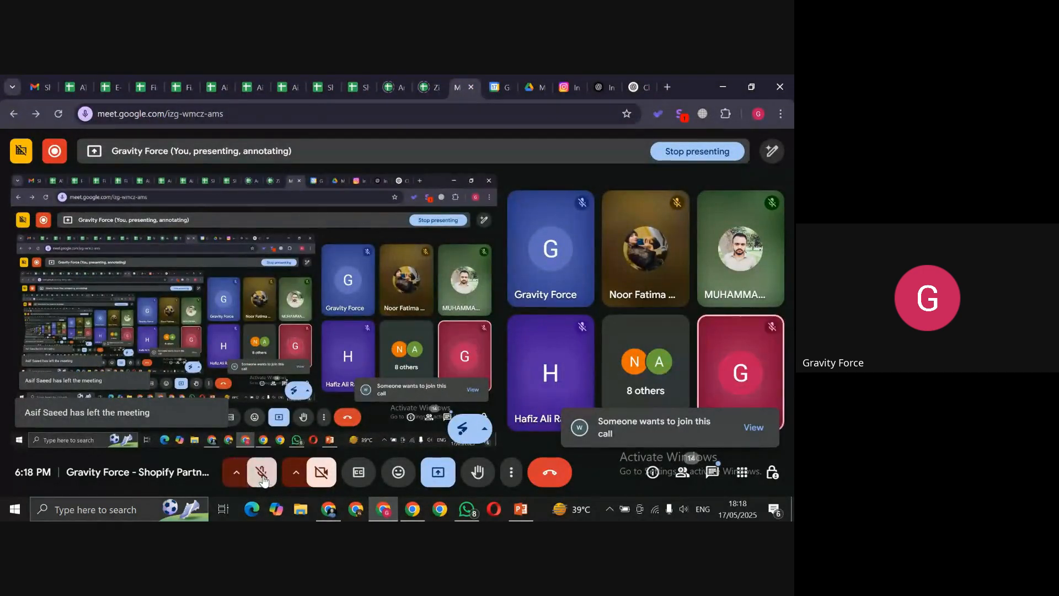
click(755, 429)
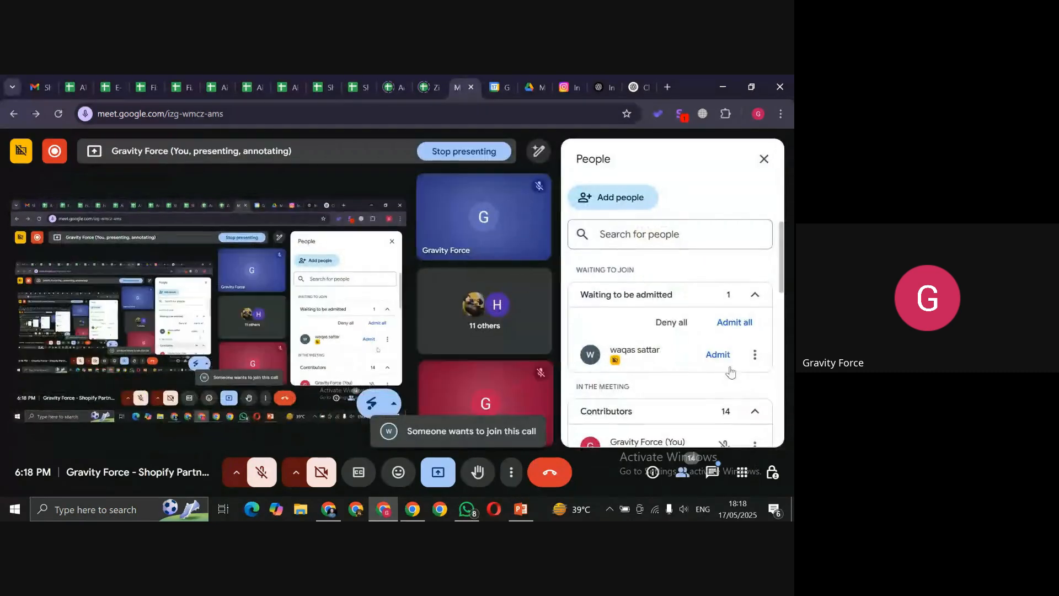
click(720, 358)
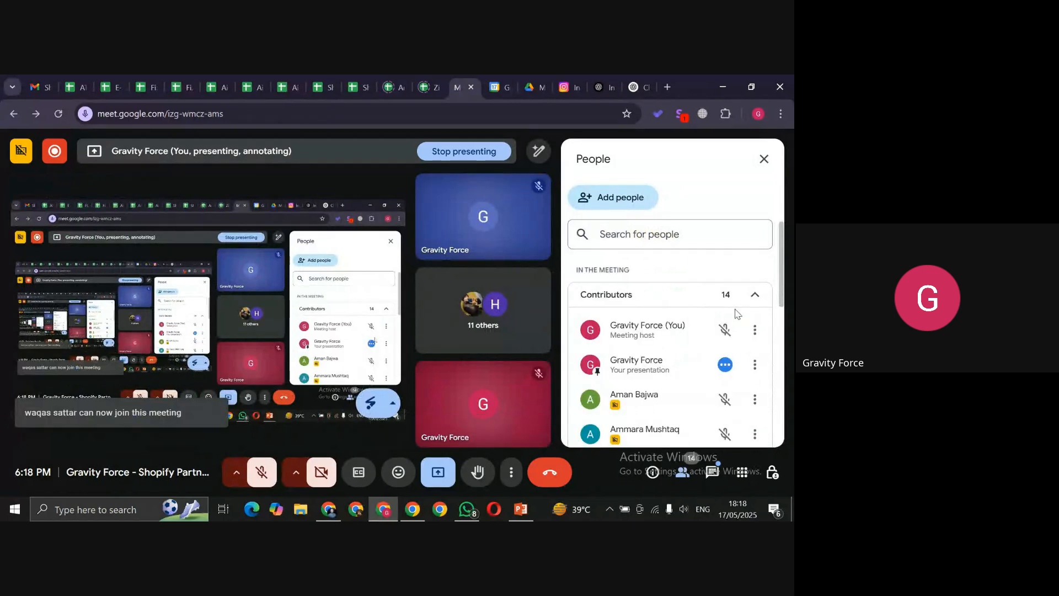
click(322, 514)
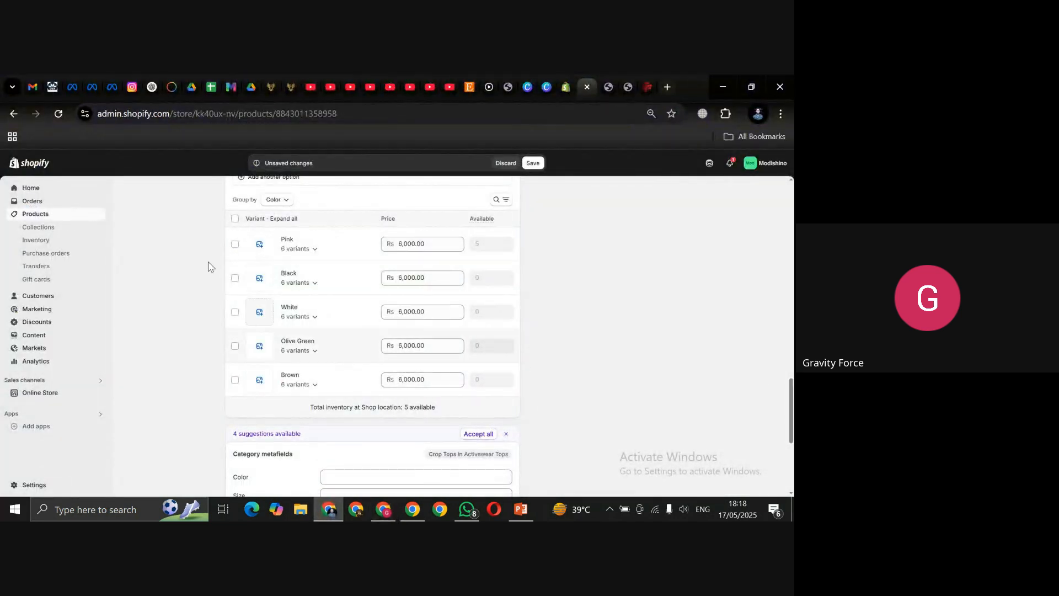
Step: Assign the fourth photo in the third row to the Pink variant
click(330, 242)
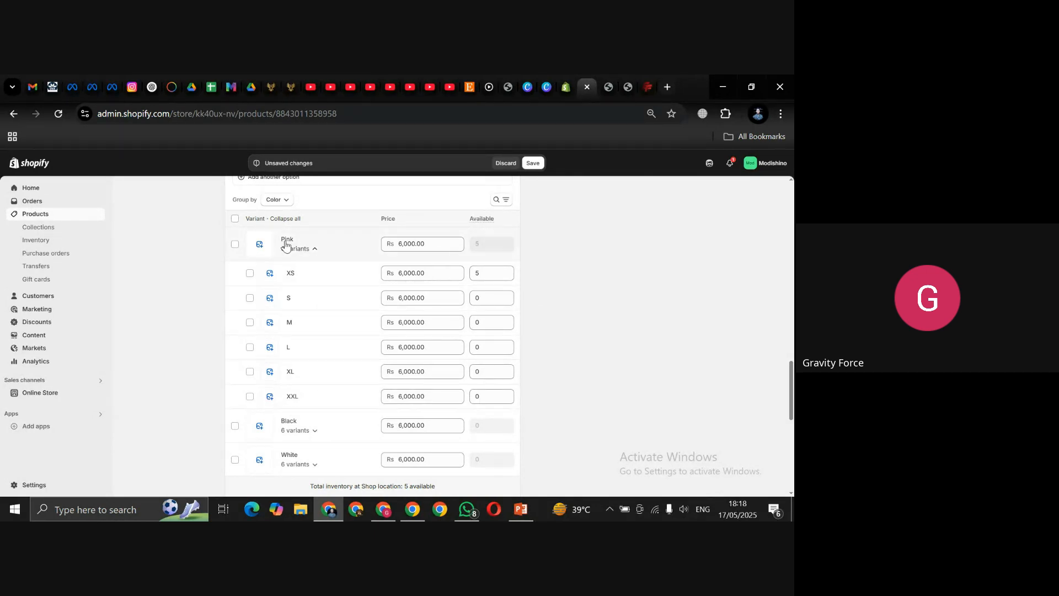
click(259, 246)
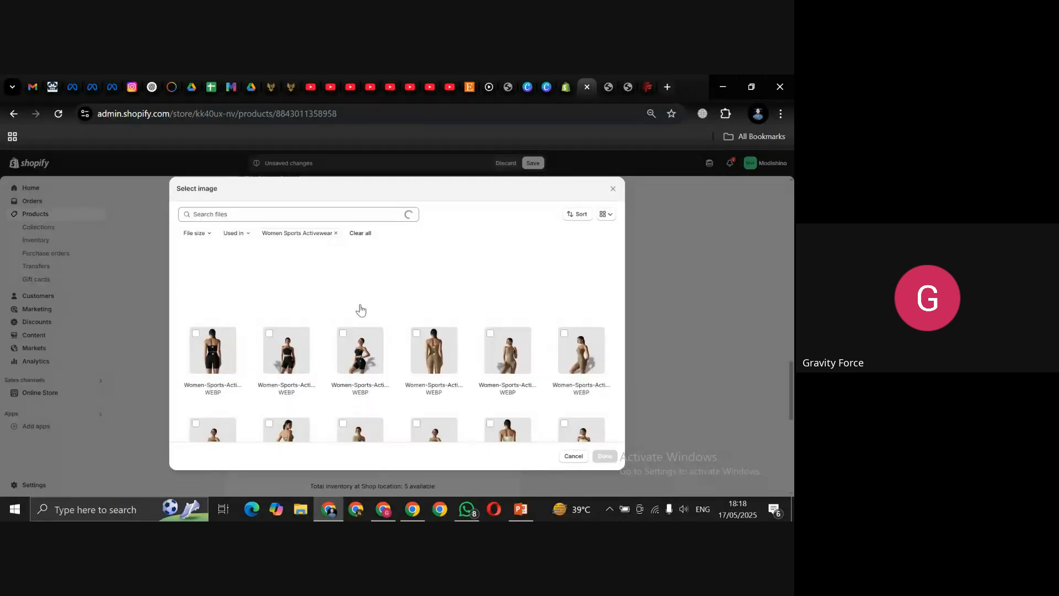
key(Tab)
key(Tab)
key(Tab)
key(Tab)
key(Tab)
key(Tab)
key(Tab)
key(Tab)
key(Tab)
key(Tab)
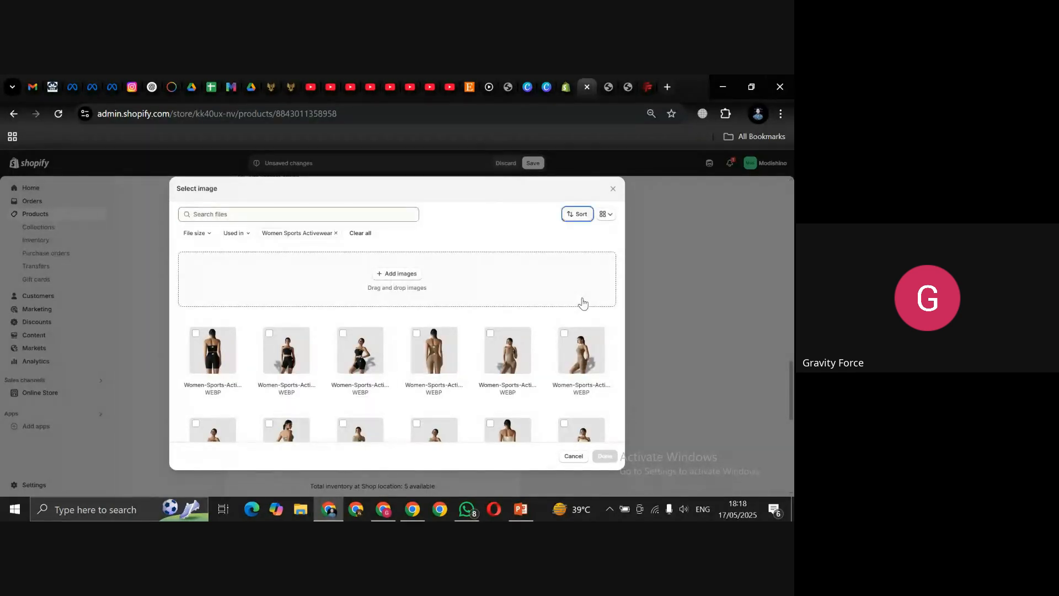
key(Tab)
key(Tab)
key(Tab)
key(Tab)
key(Tab)
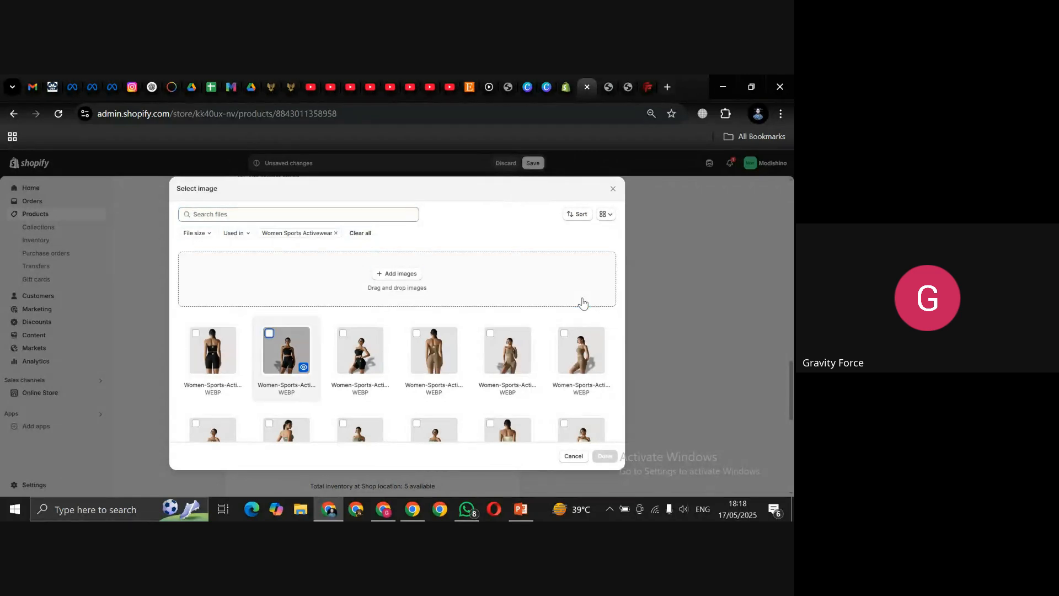
key(Tab)
key(Tab)
key(Tab)
key(Tab)
key(Tab)
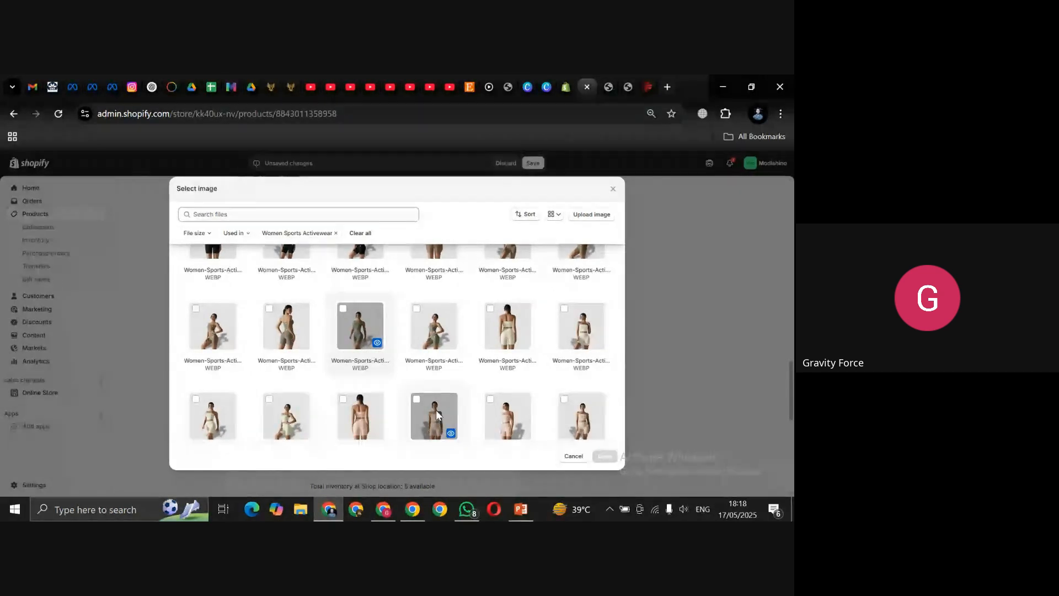
click(437, 415)
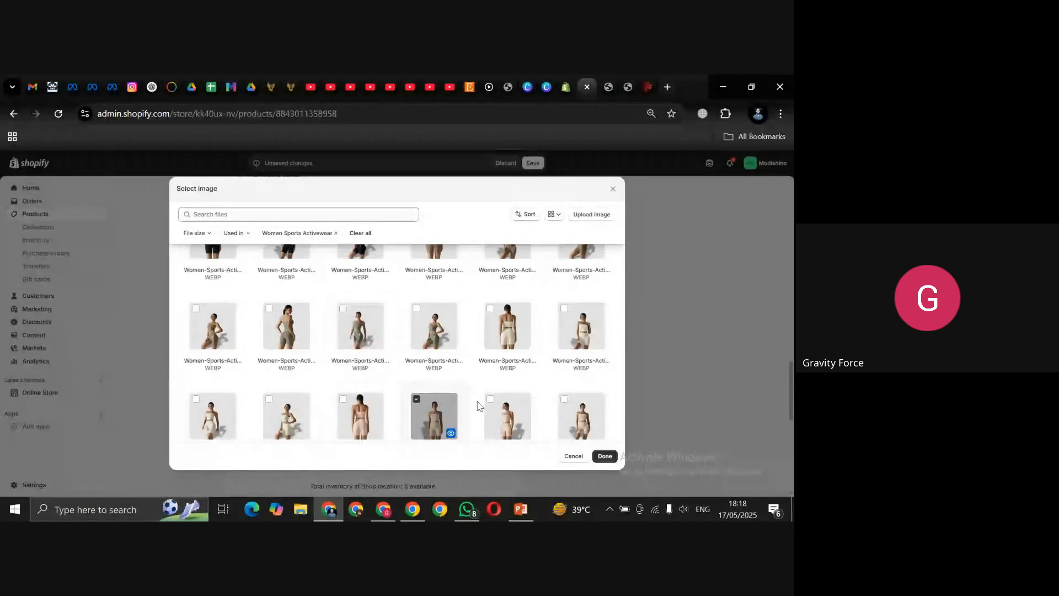
click(605, 457)
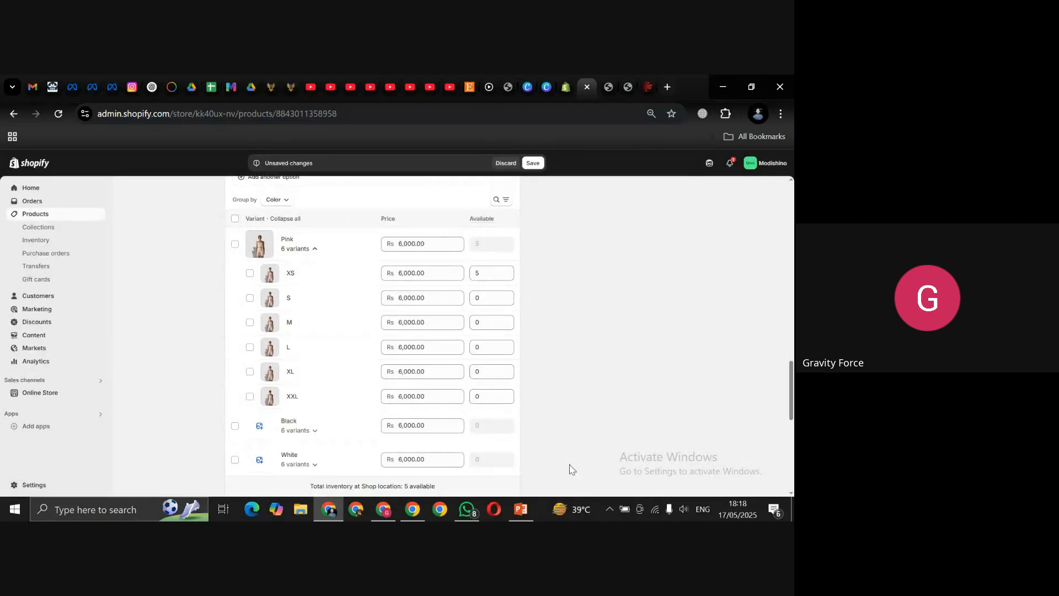
click(313, 249)
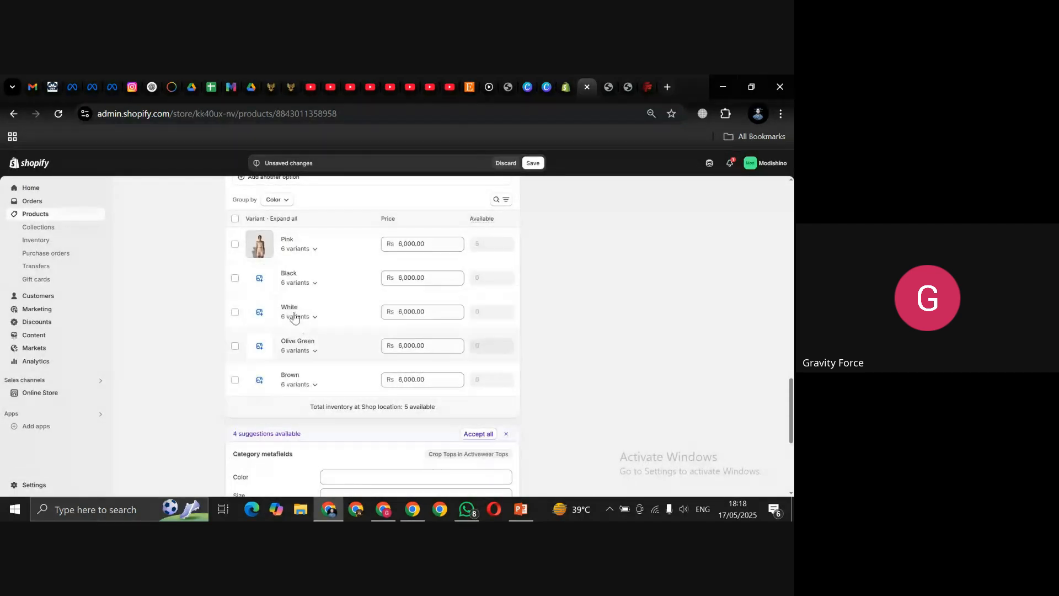
Step: Give the Black variant the second product photo and White the last second-row photo
click(260, 278)
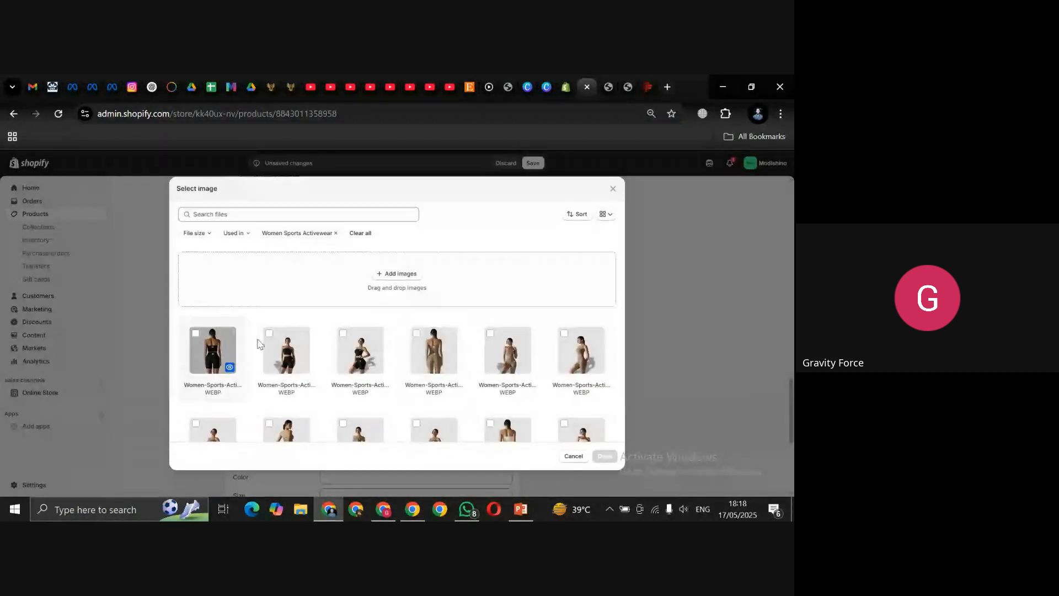
click(260, 343)
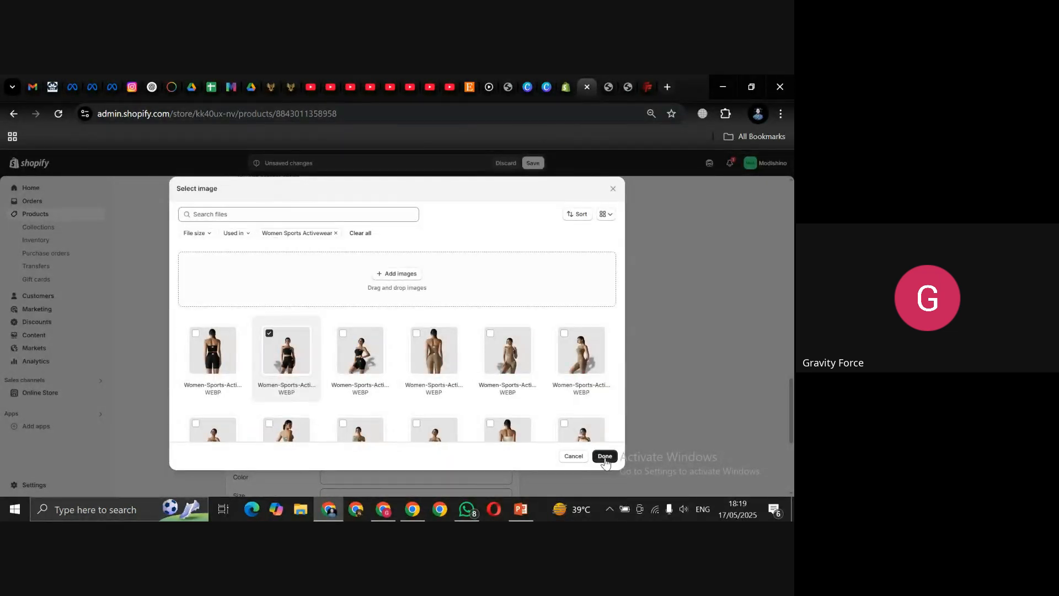
click(605, 457)
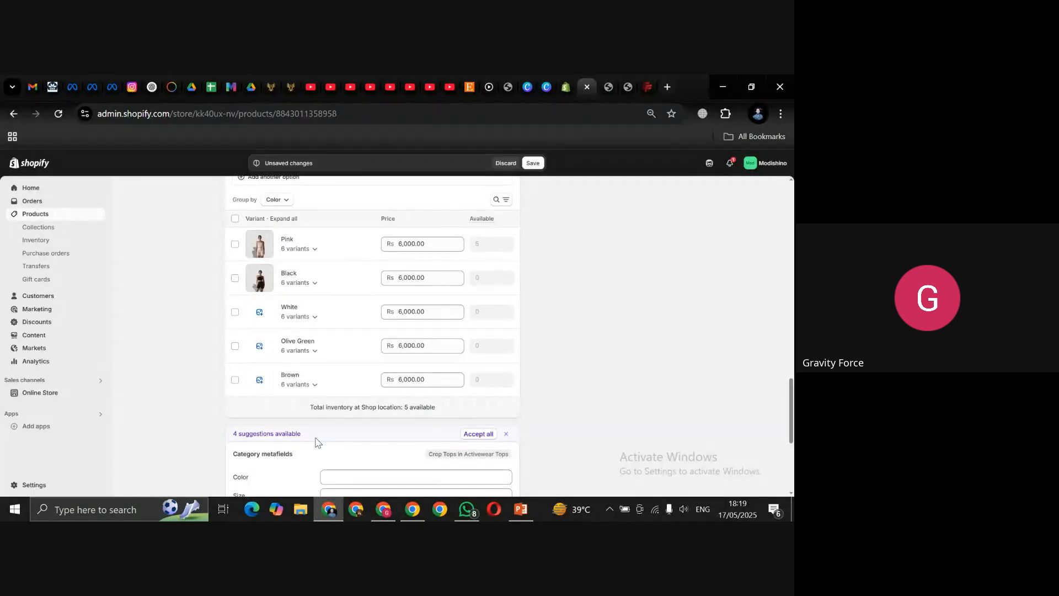
click(259, 313)
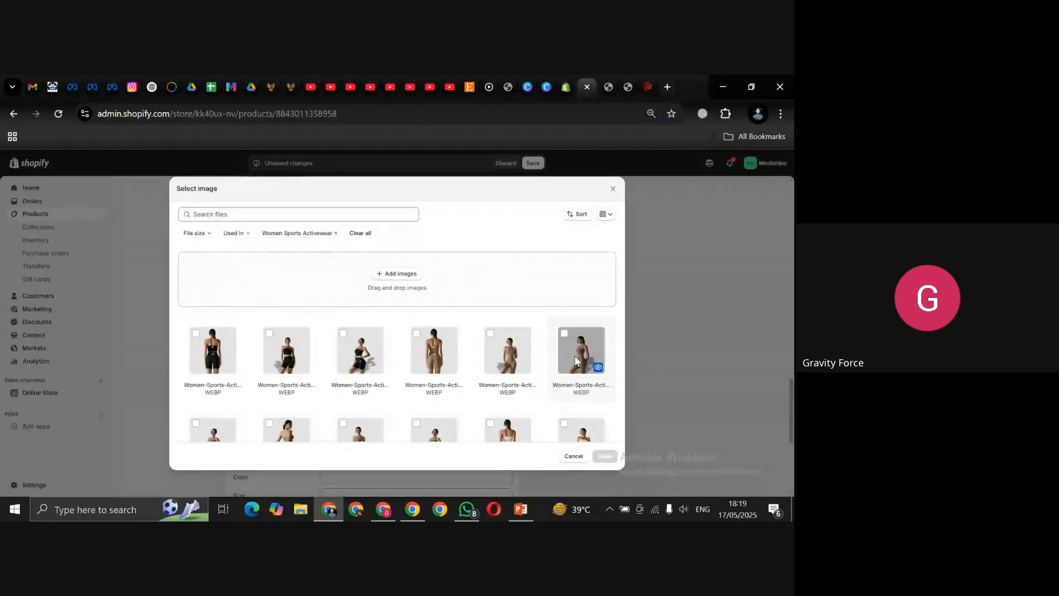
key(Tab)
key(Tab)
key(Tab)
key(Tab)
key(Tab)
key(Tab)
key(Tab)
key(Tab)
key(Tab)
key(Tab)
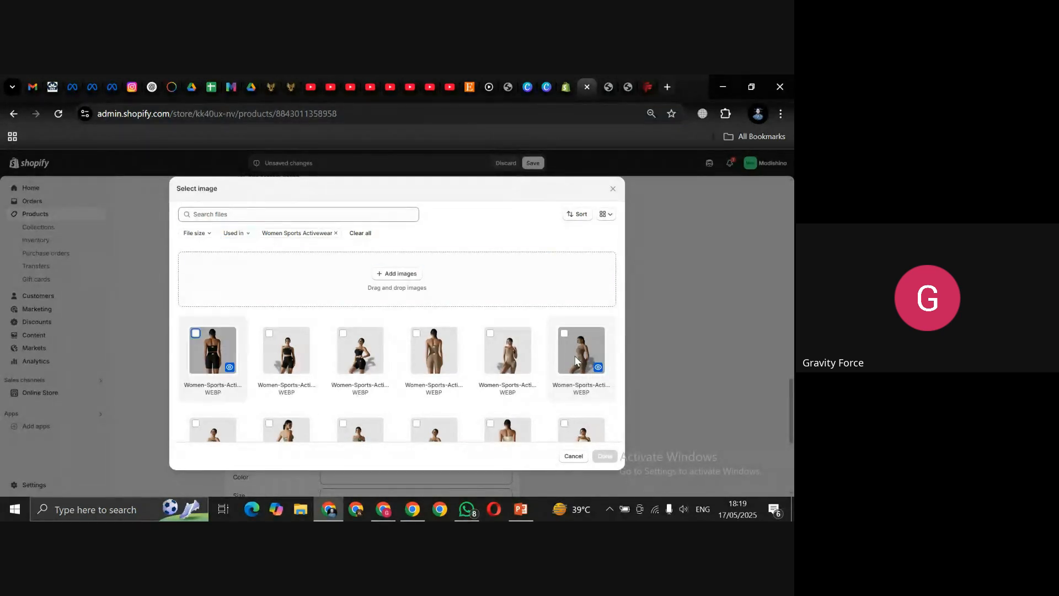
click(575, 437)
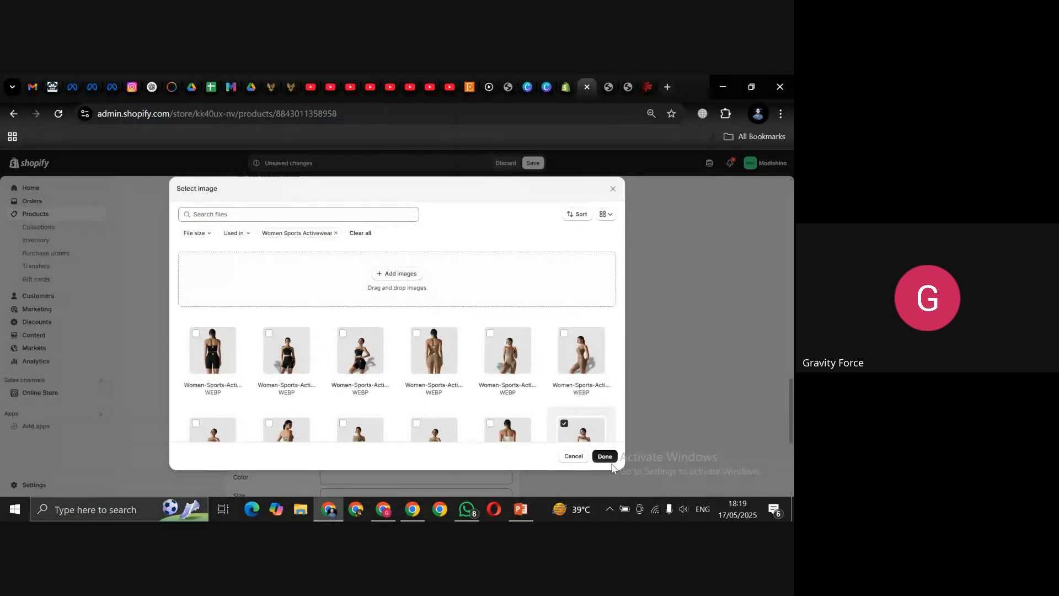
click(605, 456)
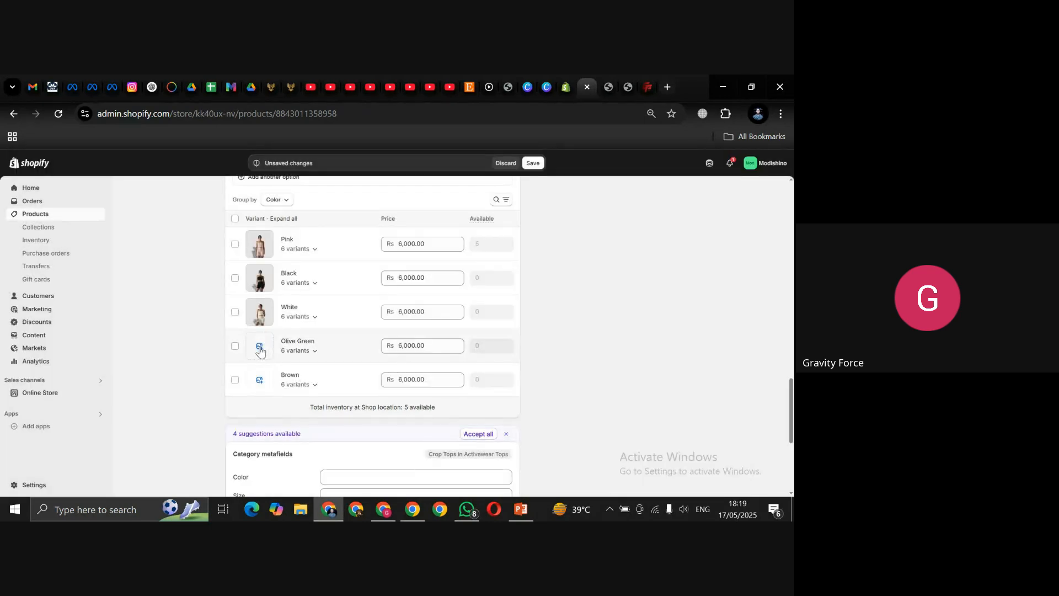
Step: Assign a second-row photo to Olive Green and the fifth photo to Brown
click(260, 347)
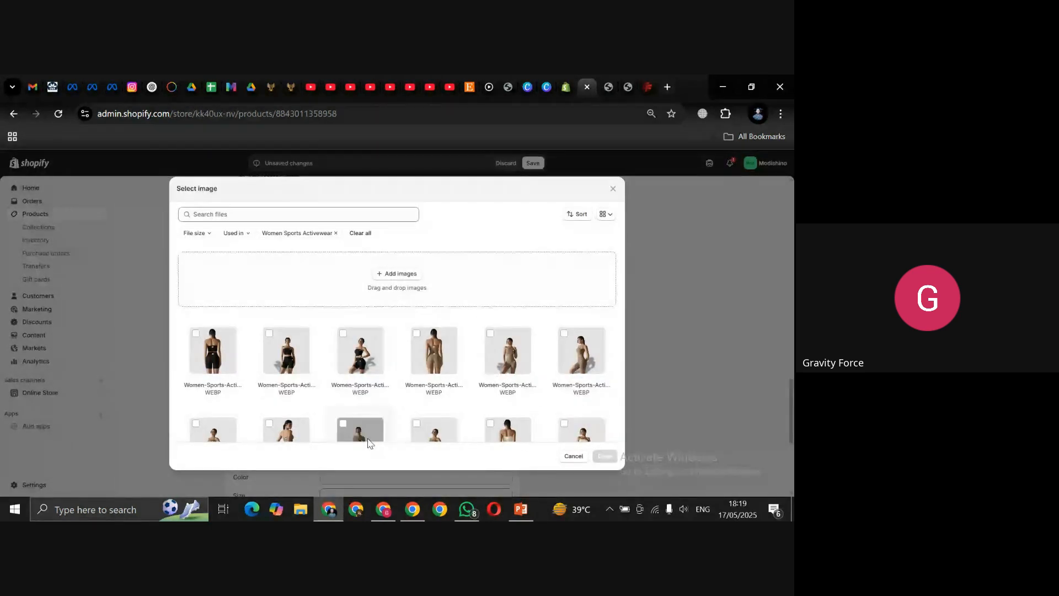
click(344, 425)
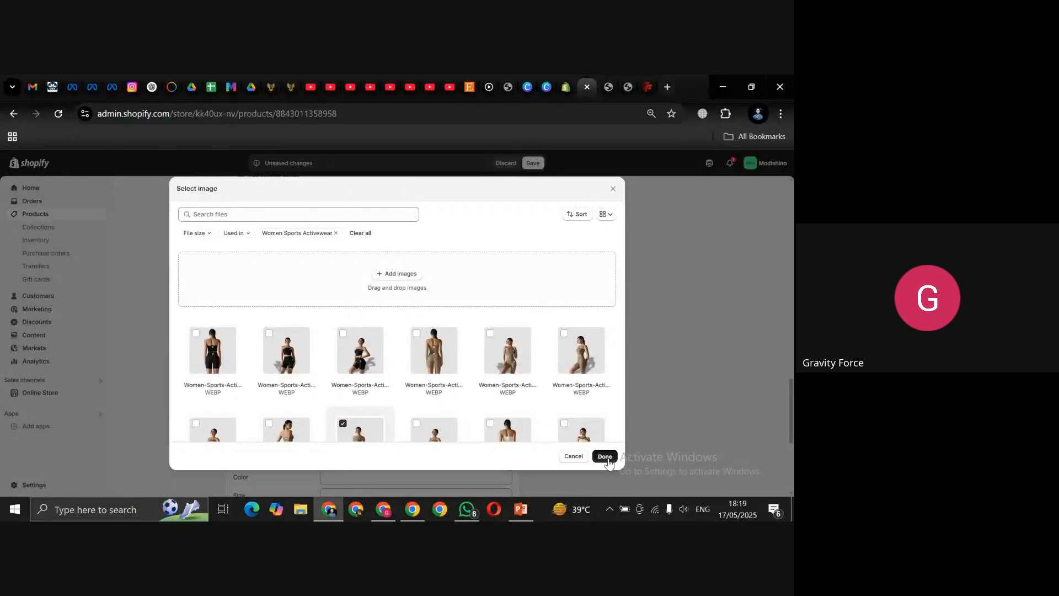
click(607, 456)
click(259, 380)
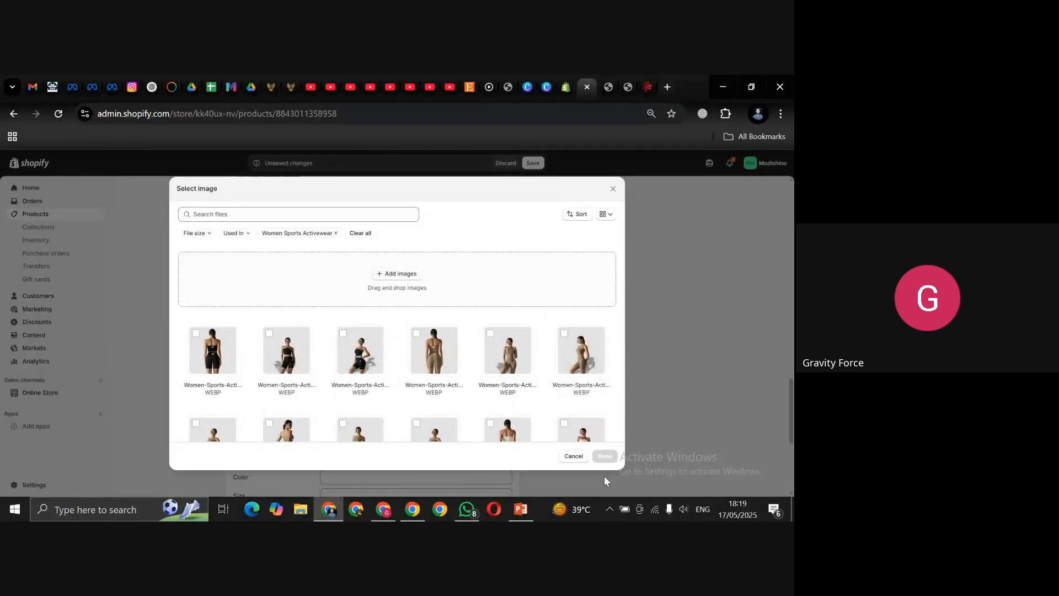
click(507, 347)
click(604, 456)
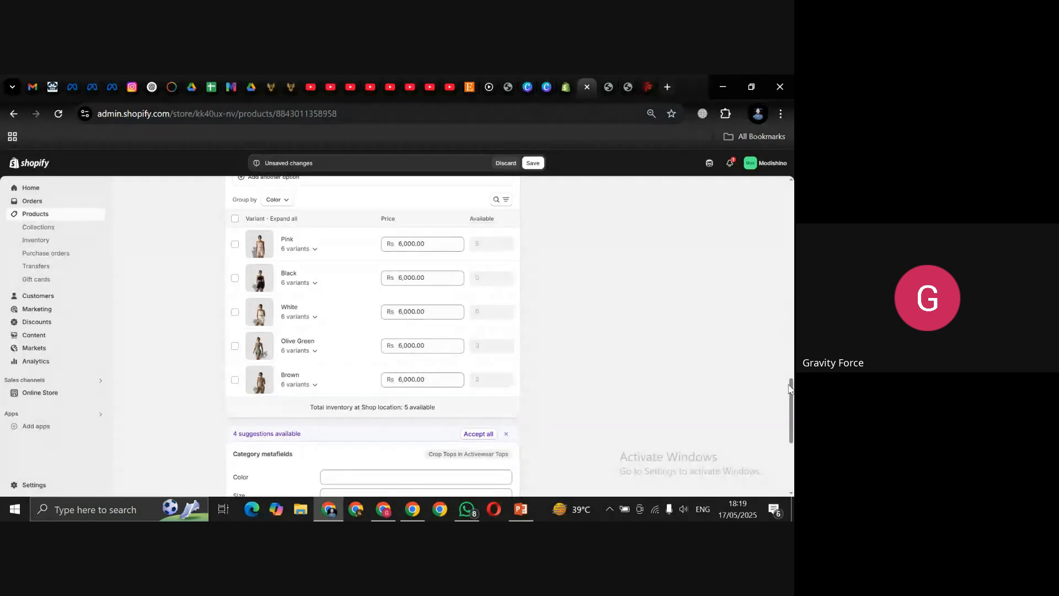
drag(789, 388, 792, 413)
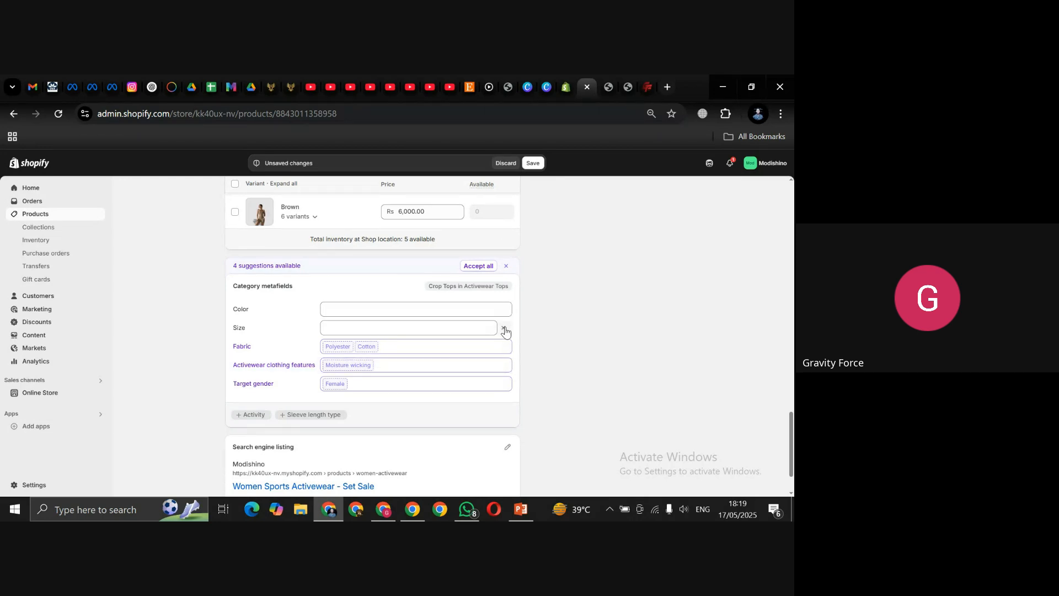
Step: Remove the empty Size and Color metafields and start a new 'Spandex' Fabric entry
click(504, 330)
click(505, 311)
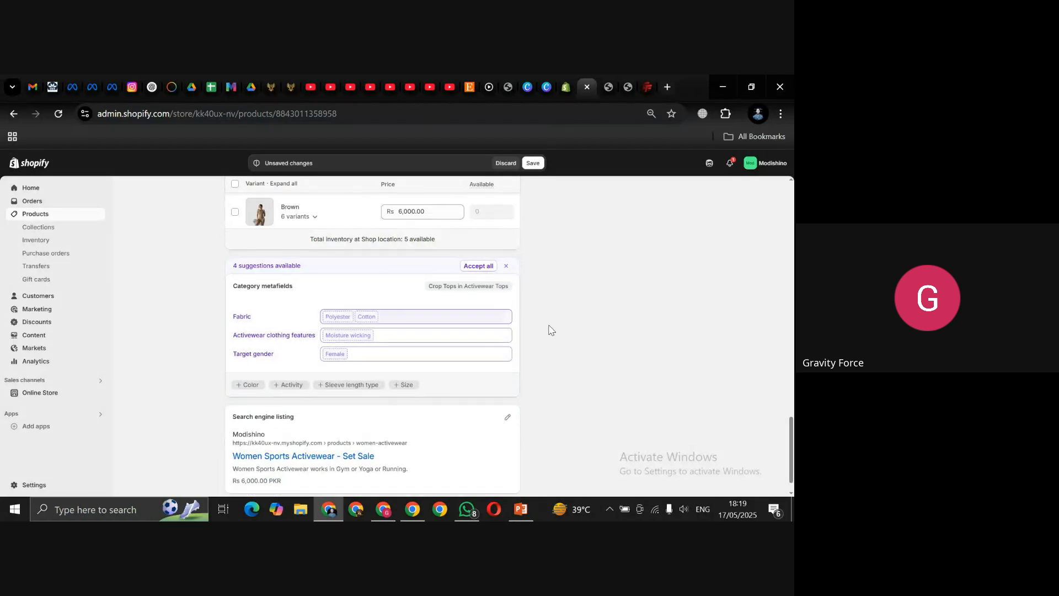
click(410, 312)
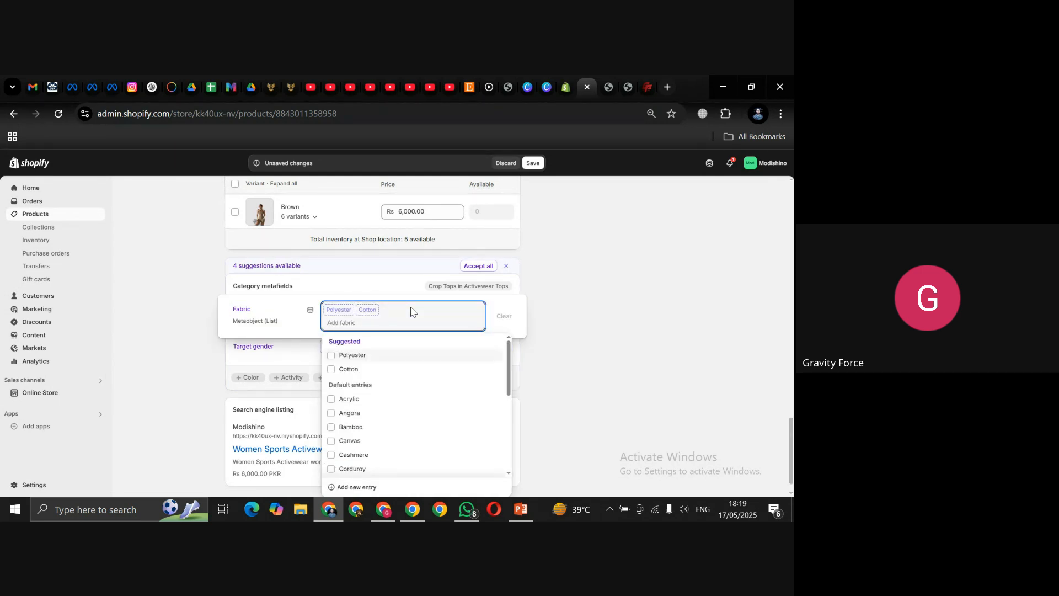
text(Spn)
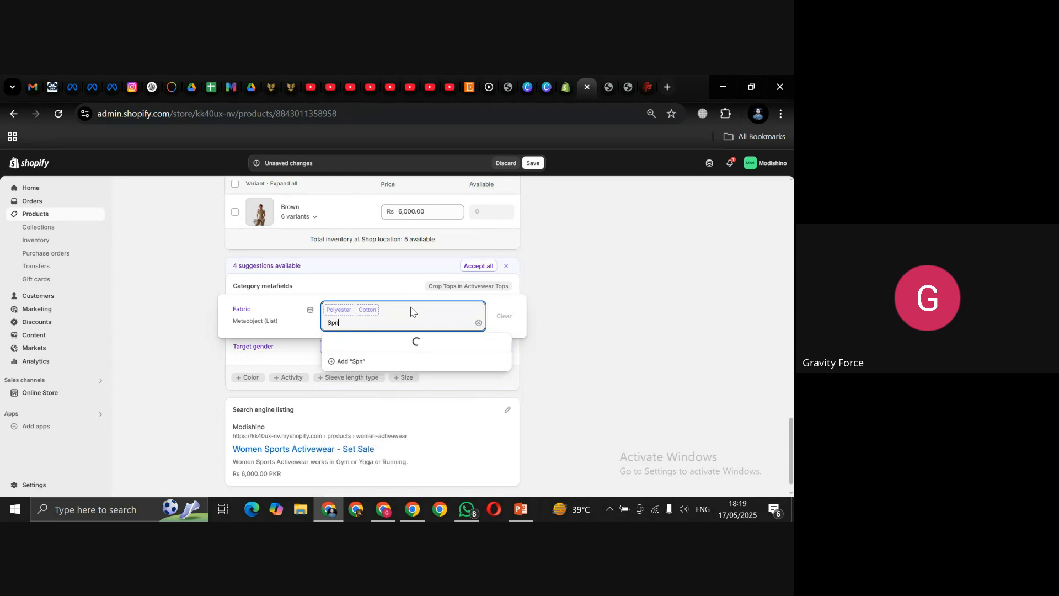
key(BackSpace)
text(andex)
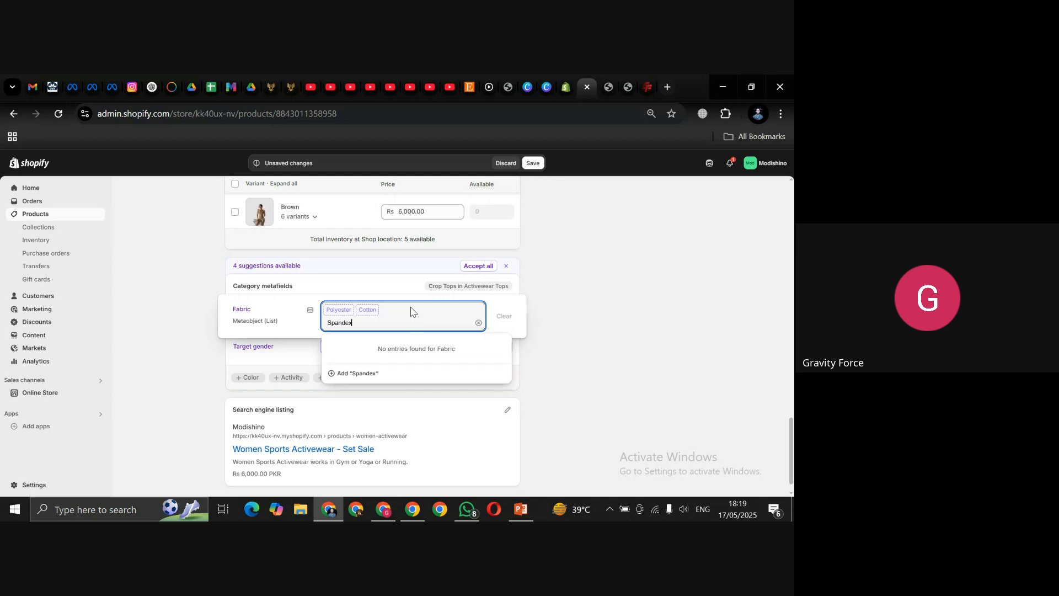
click(340, 375)
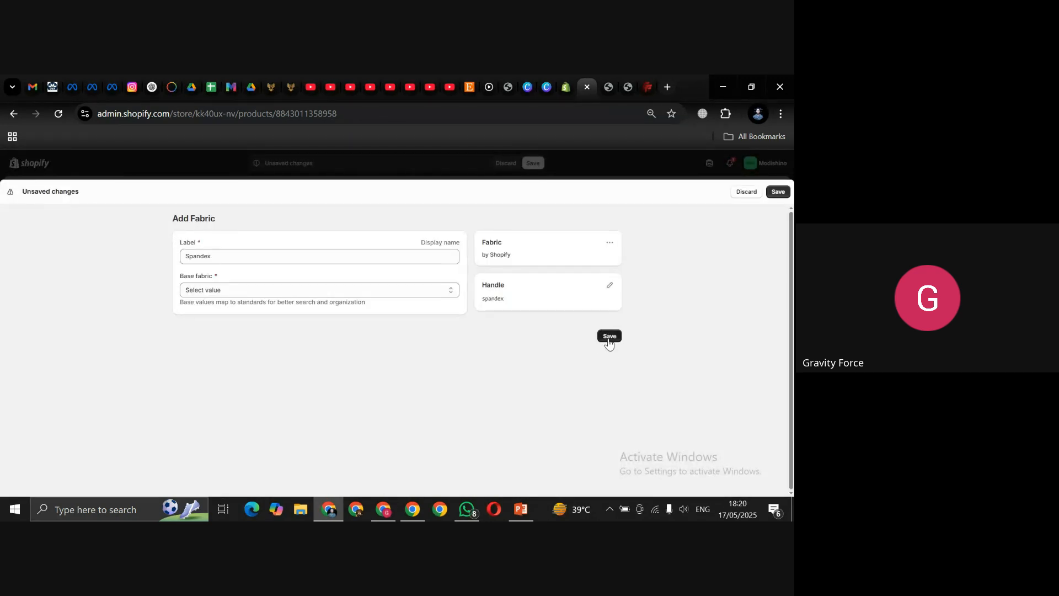
Step: Set Polyester as the Spandex entry's base fabric and save the entry
click(609, 337)
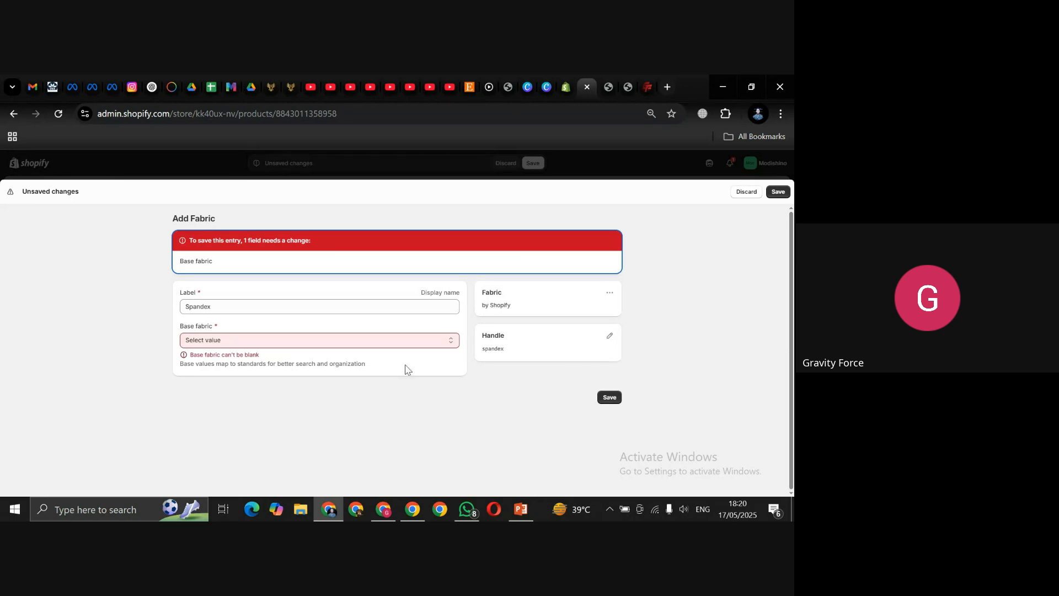
click(356, 342)
text(Span)
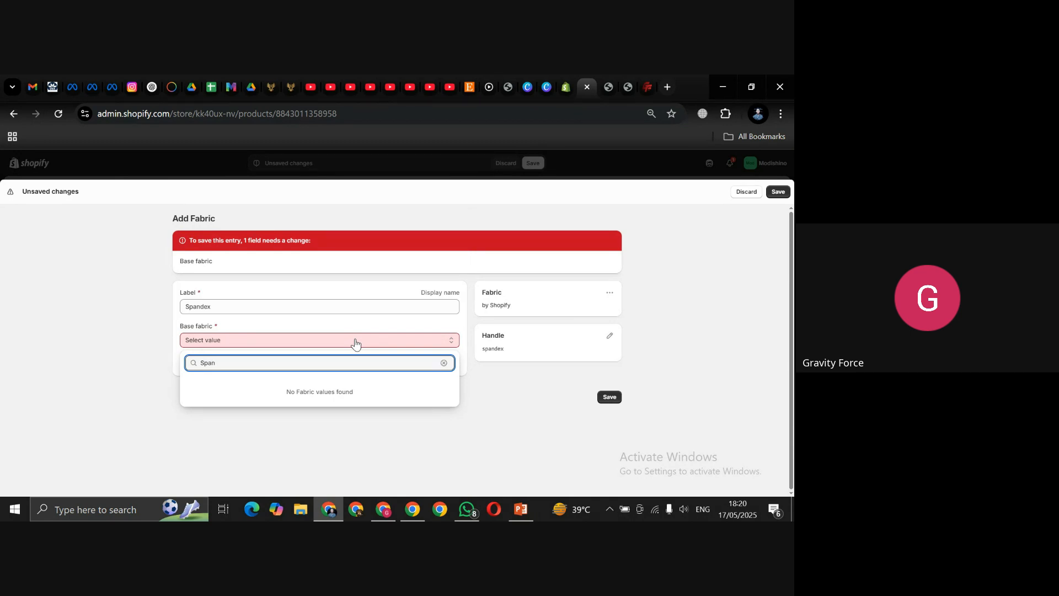
key(BackSpace)
key(BackSpace)
key(BackSpace)
key(BackSpace)
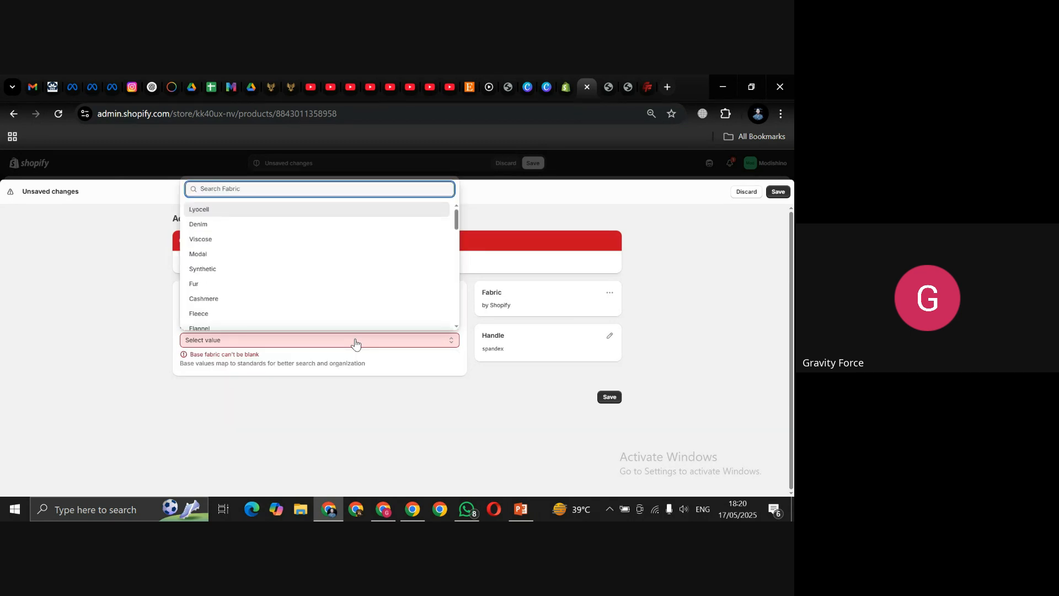
text(Polyester)
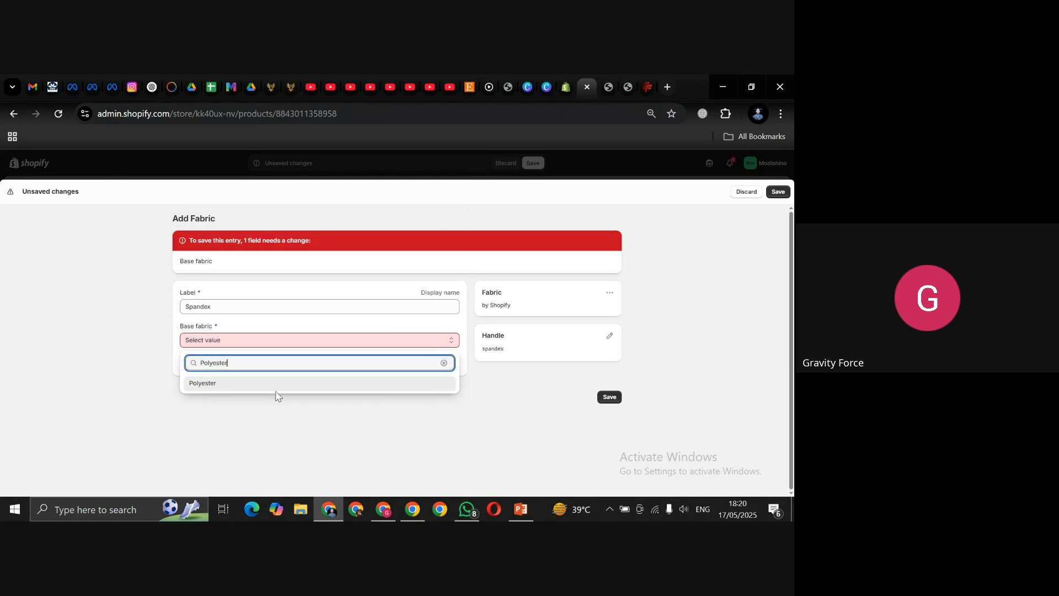
click(276, 386)
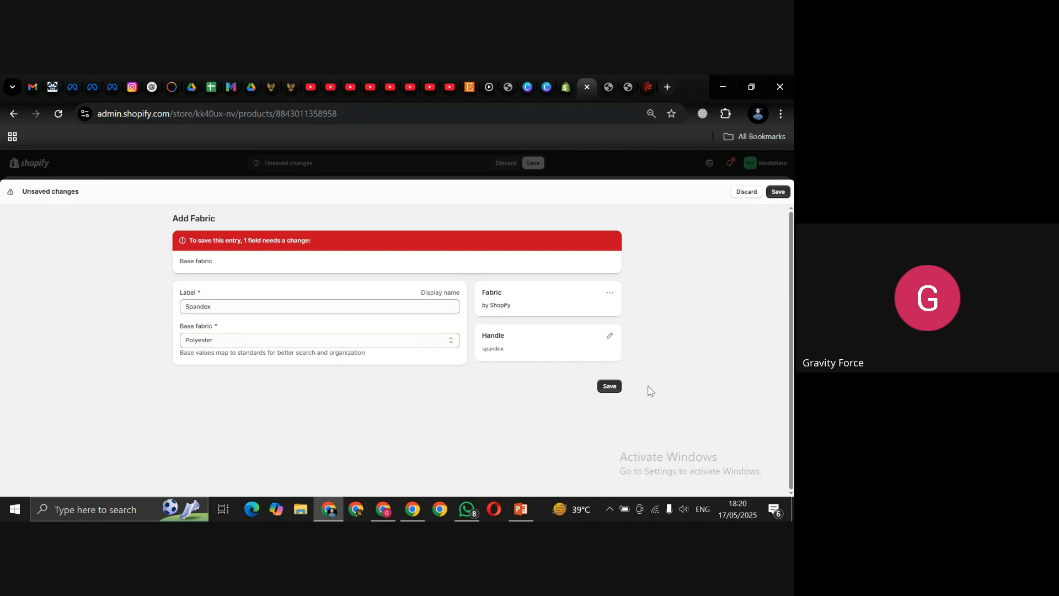
click(610, 388)
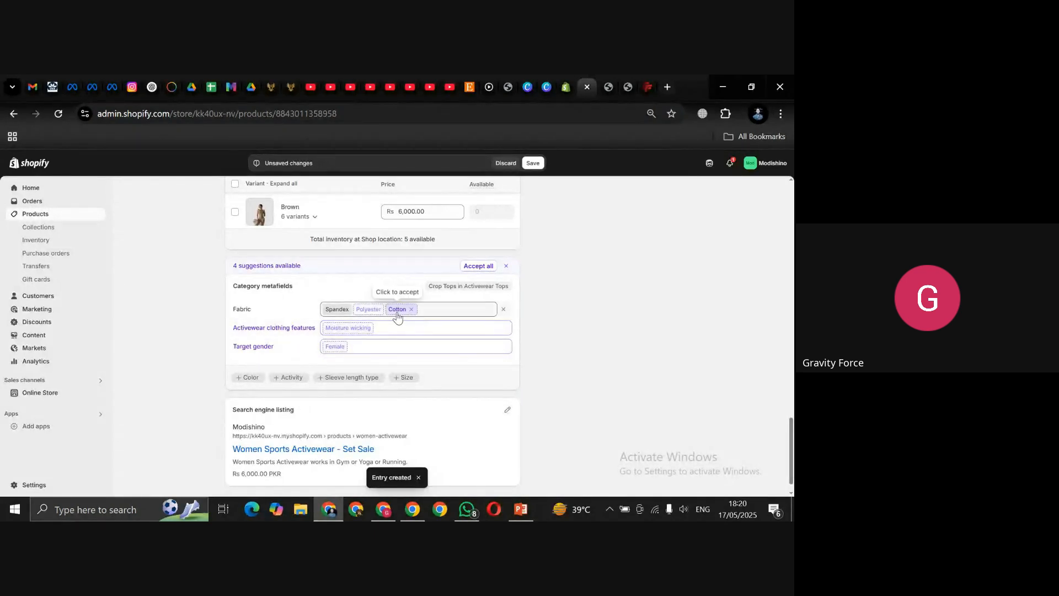
Step: Set the product's fabrics to Spandex, Polyester and Latex, dropping Cotton
click(397, 313)
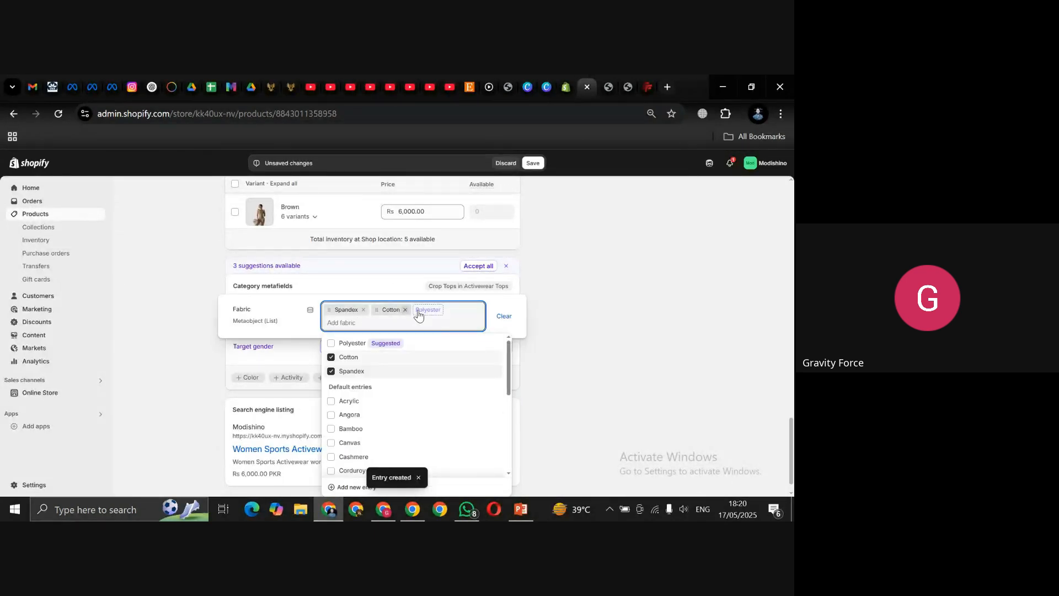
click(406, 311)
click(393, 313)
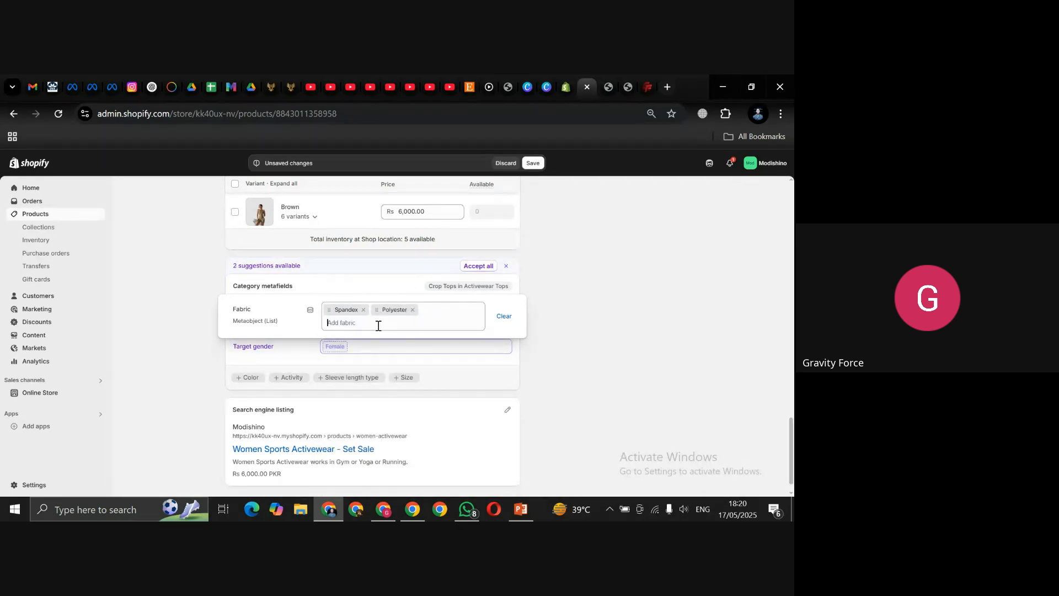
click(378, 326)
text(Latex)
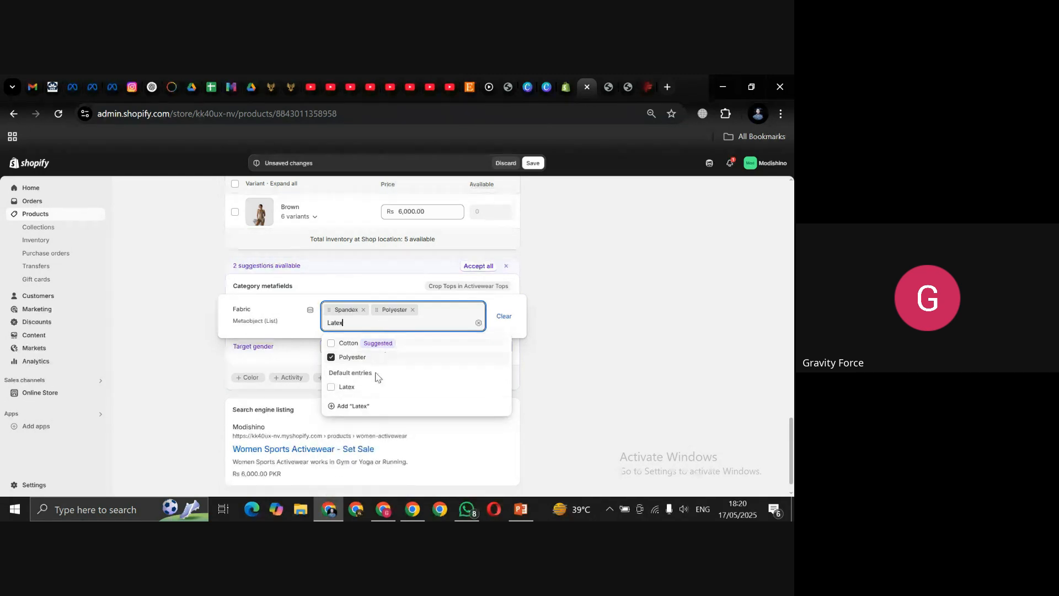
click(345, 388)
click(611, 371)
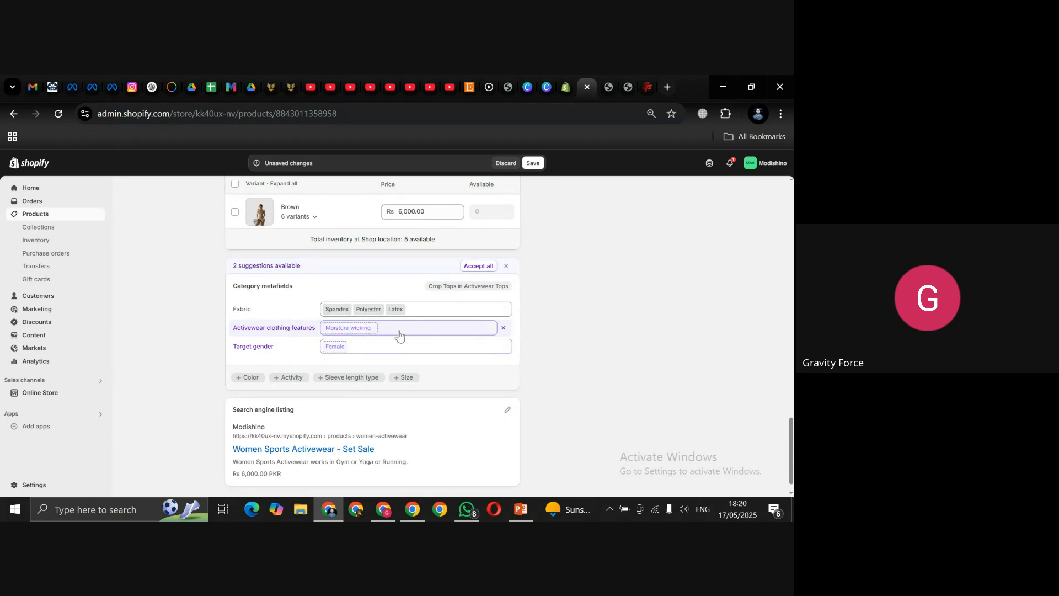
Step: Accept Moisture wicking and add Compression and Breathable design as activewear features
click(430, 331)
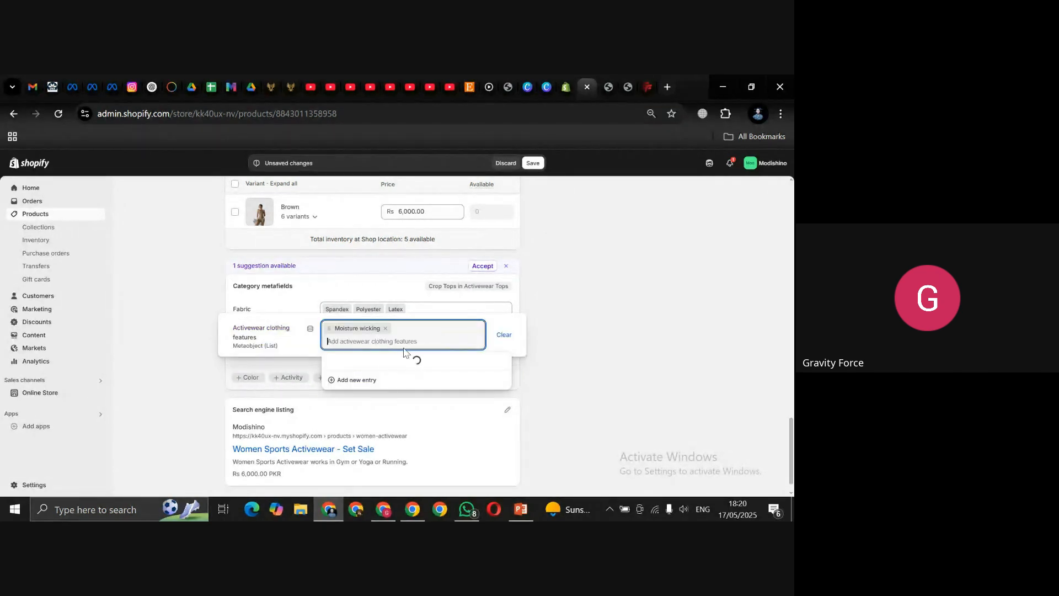
drag(507, 365, 508, 380)
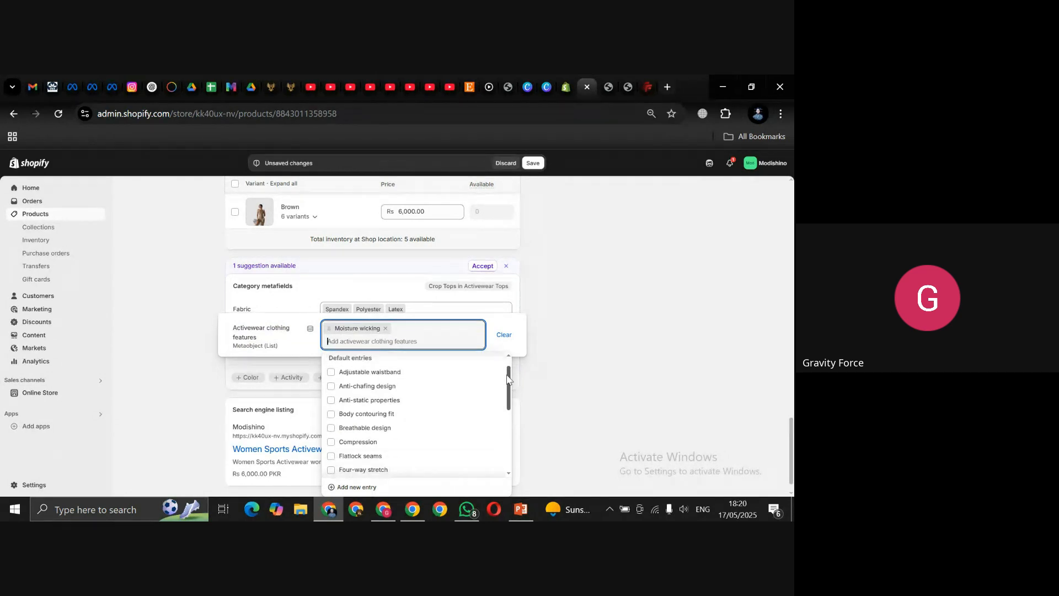
click(332, 444)
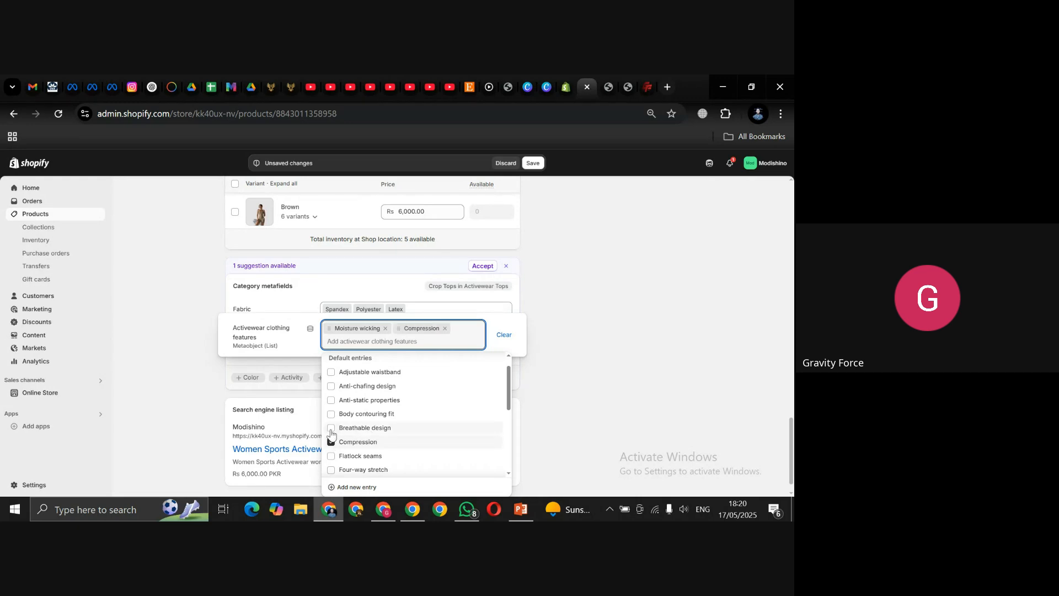
click(332, 428)
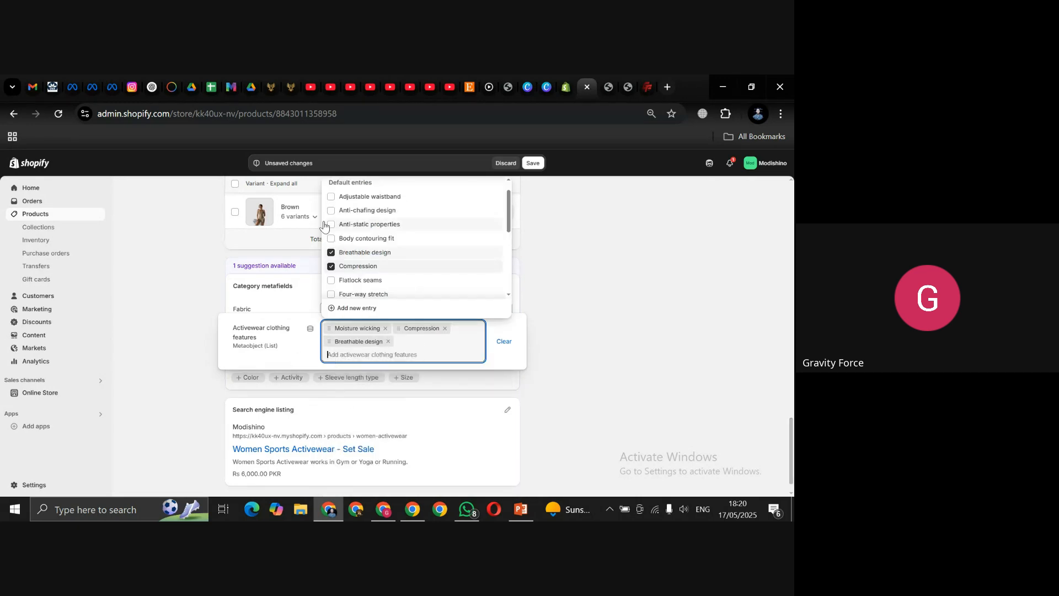
click(653, 284)
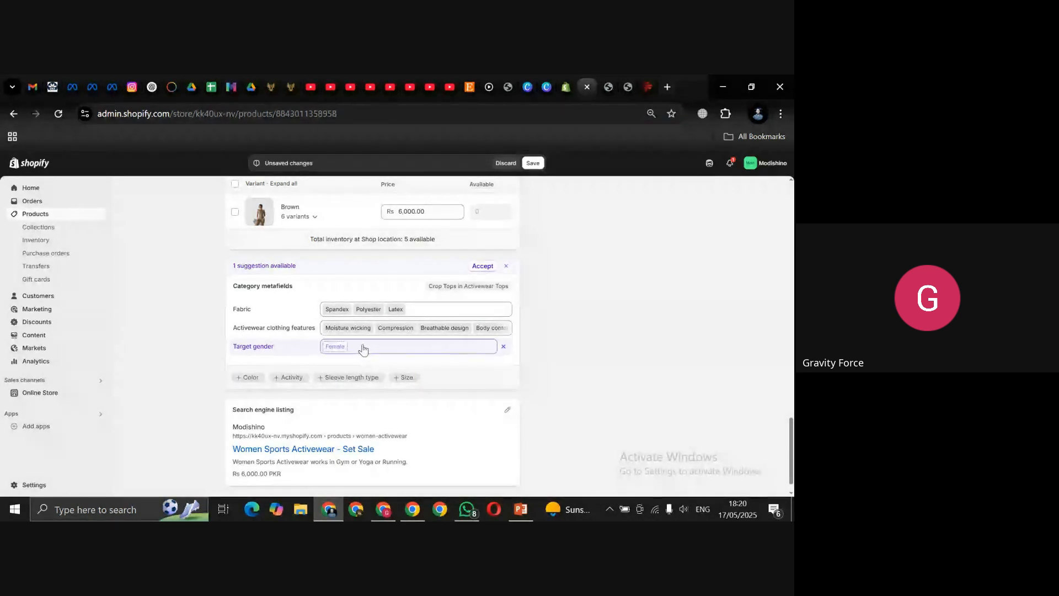
Step: Accept Female as the product's target gender
click(335, 348)
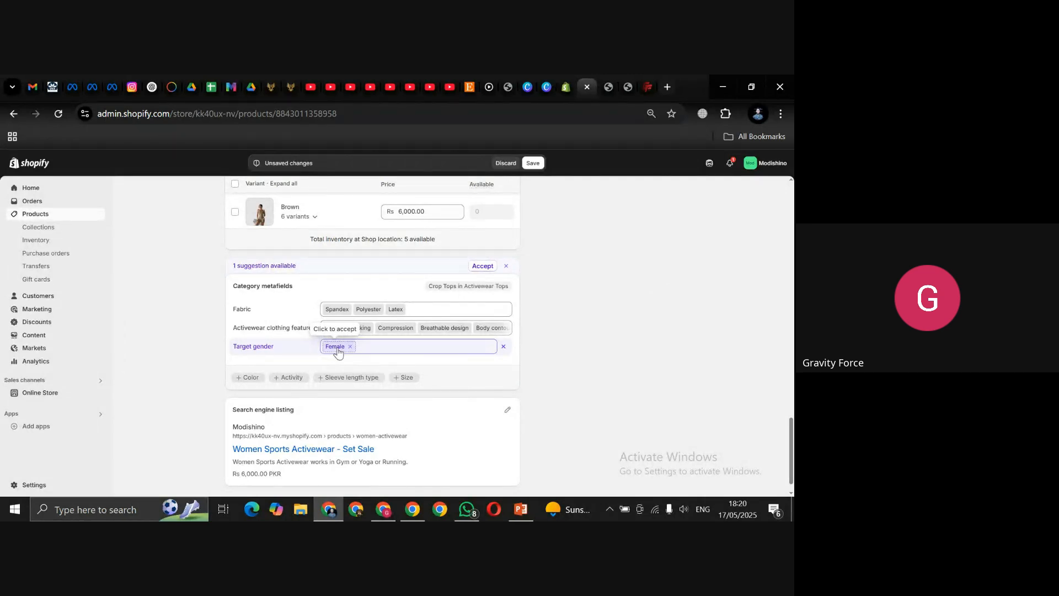
click(338, 351)
click(636, 340)
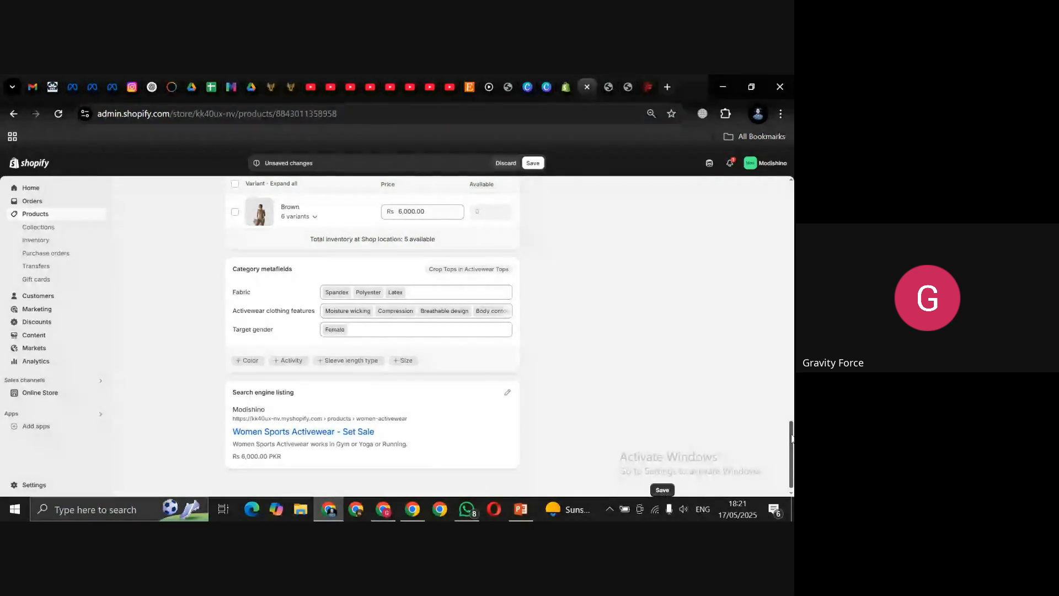
scroll(751, 425, down, 1)
Step: Add a Sleeve length type metafield with the value Sleeveless
click(350, 353)
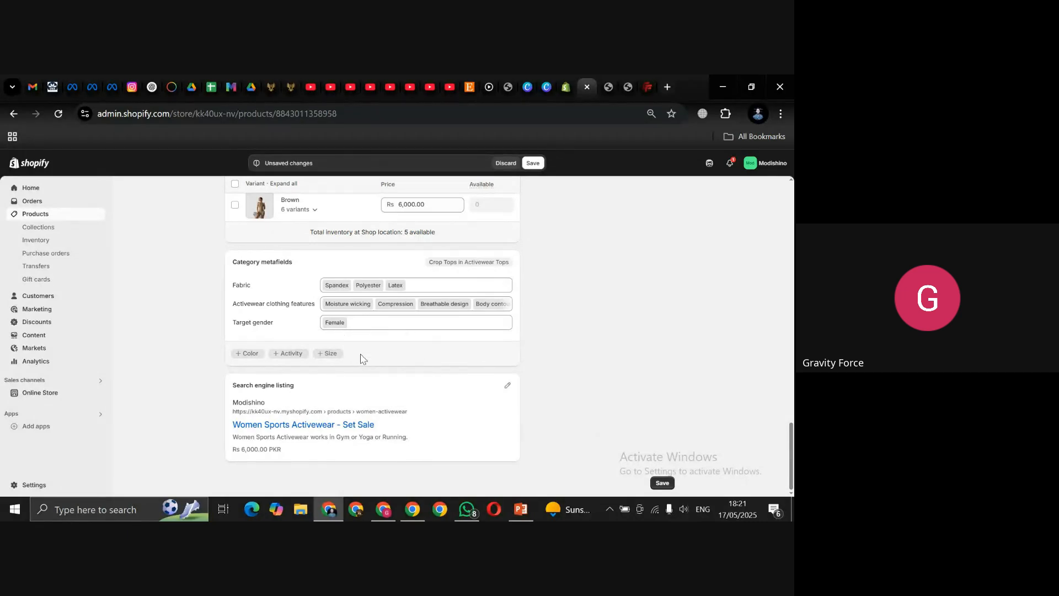
click(337, 338)
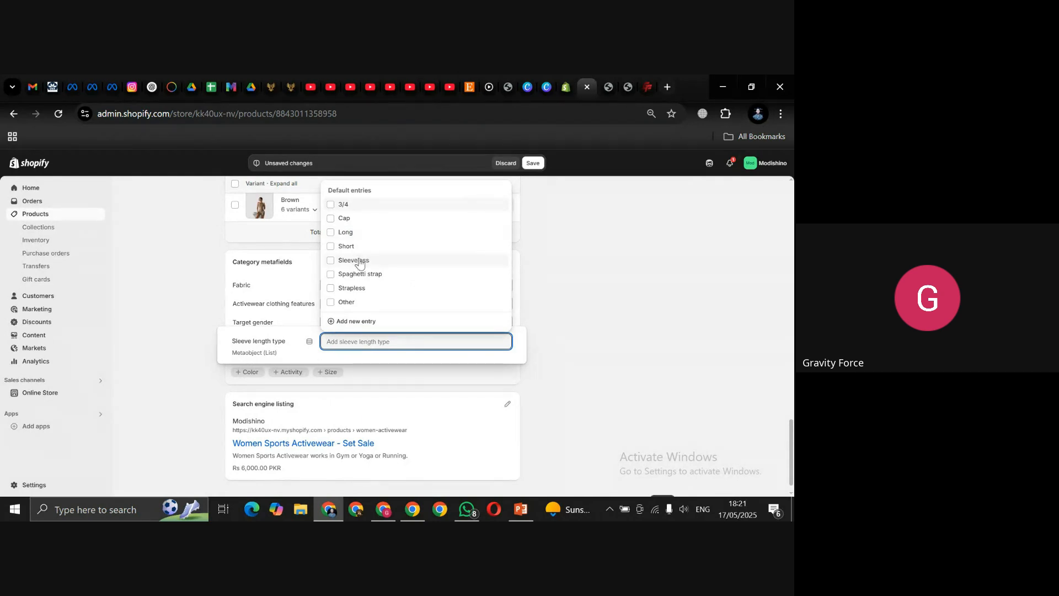
click(331, 260)
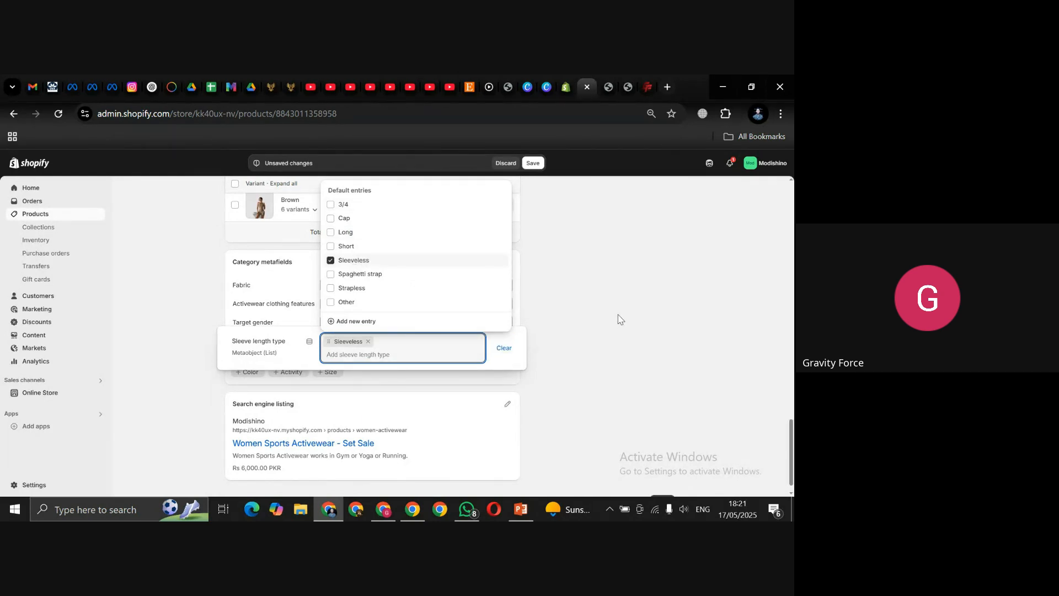
click(618, 318)
scroll(792, 456, down, 1)
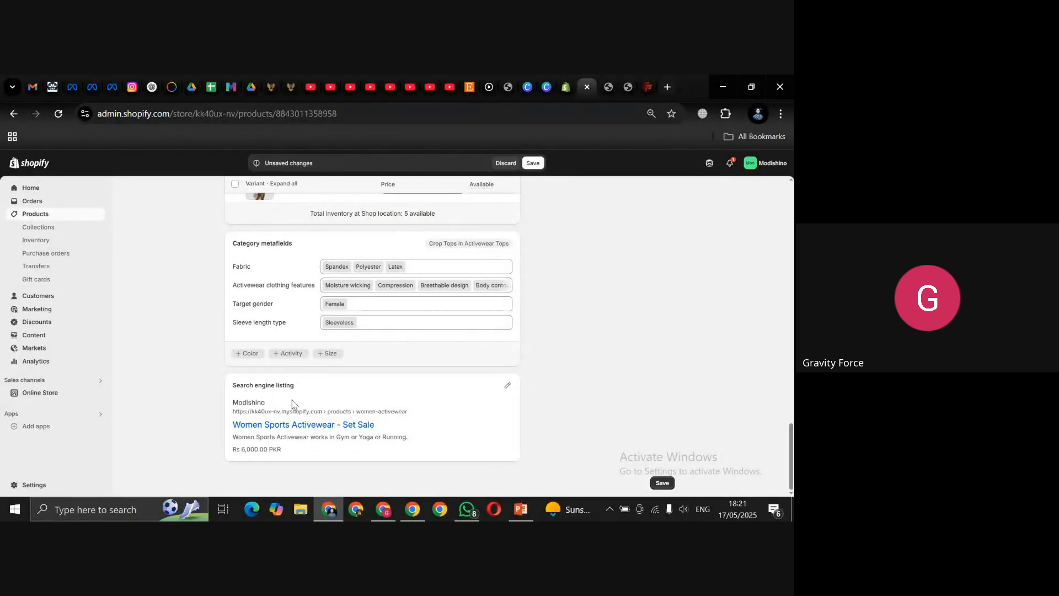
Step: Edit the search listing's page title and meta description, then review the preview title and description
click(506, 388)
drag(791, 413, 791, 449)
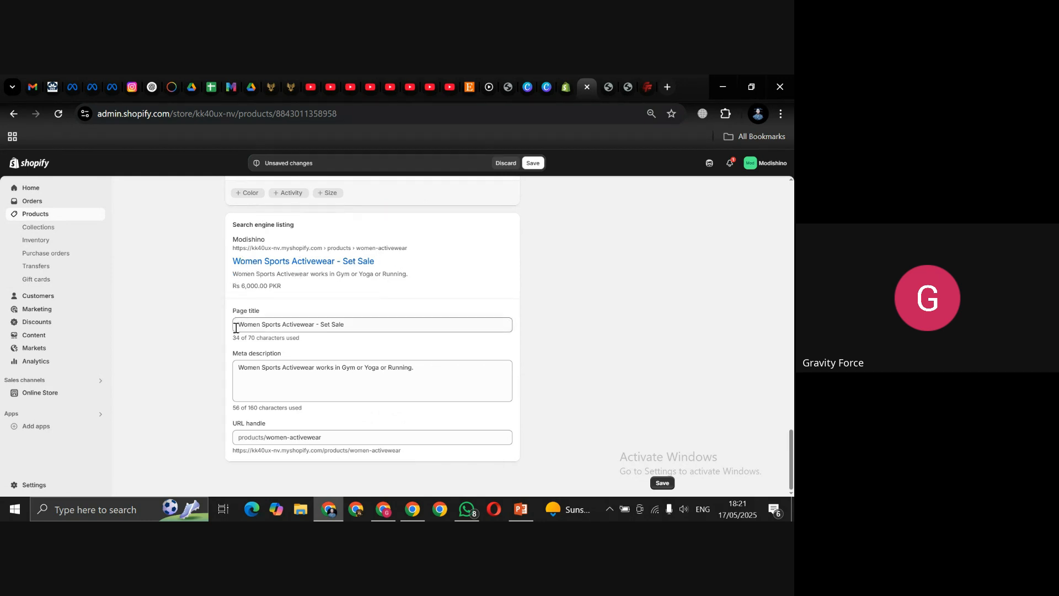
drag(236, 325, 367, 326)
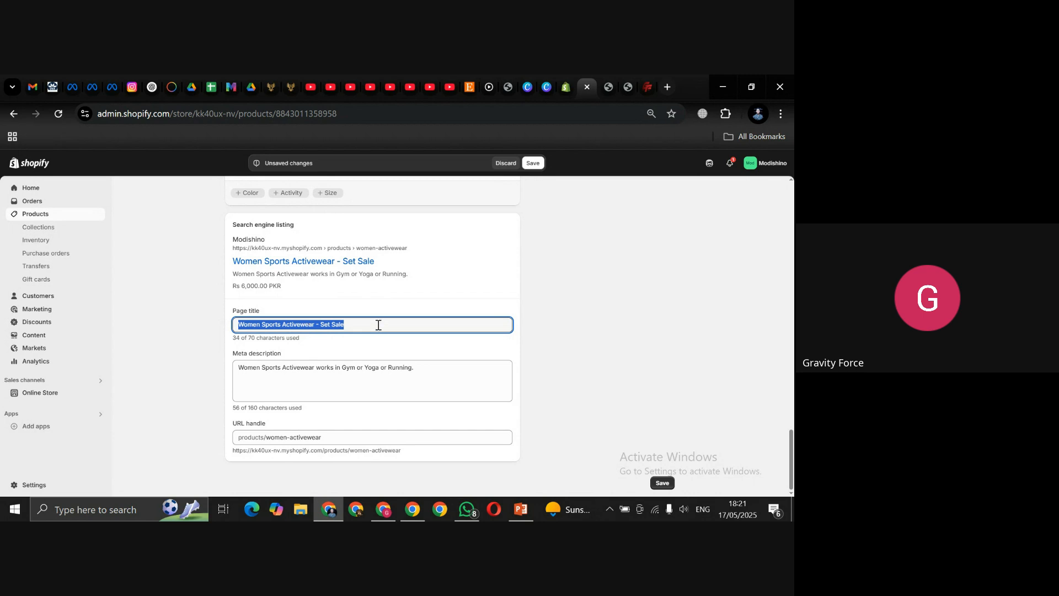
click(359, 325)
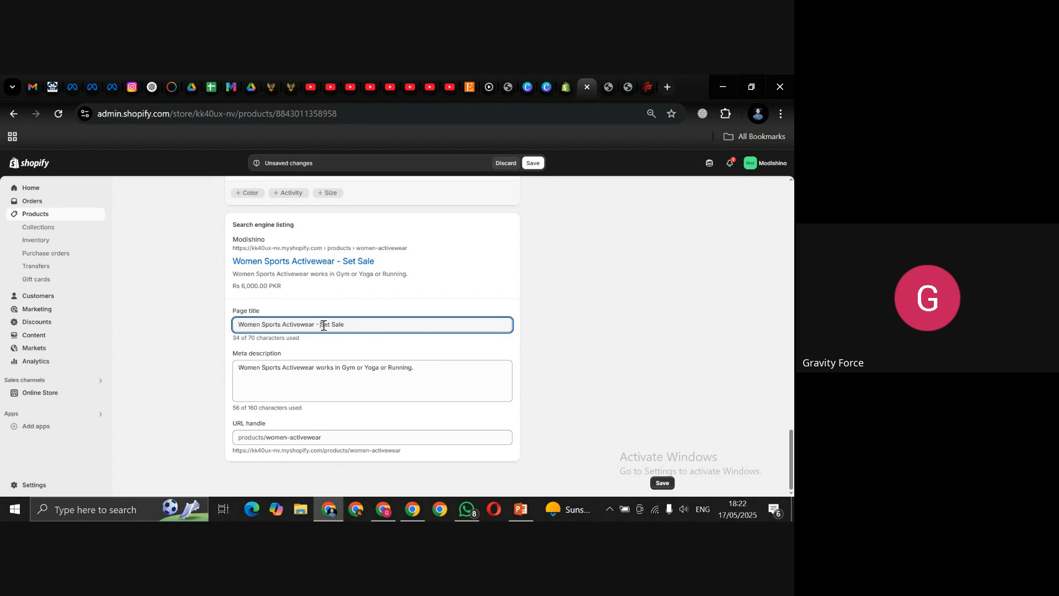
drag(320, 325, 389, 326)
click(428, 369)
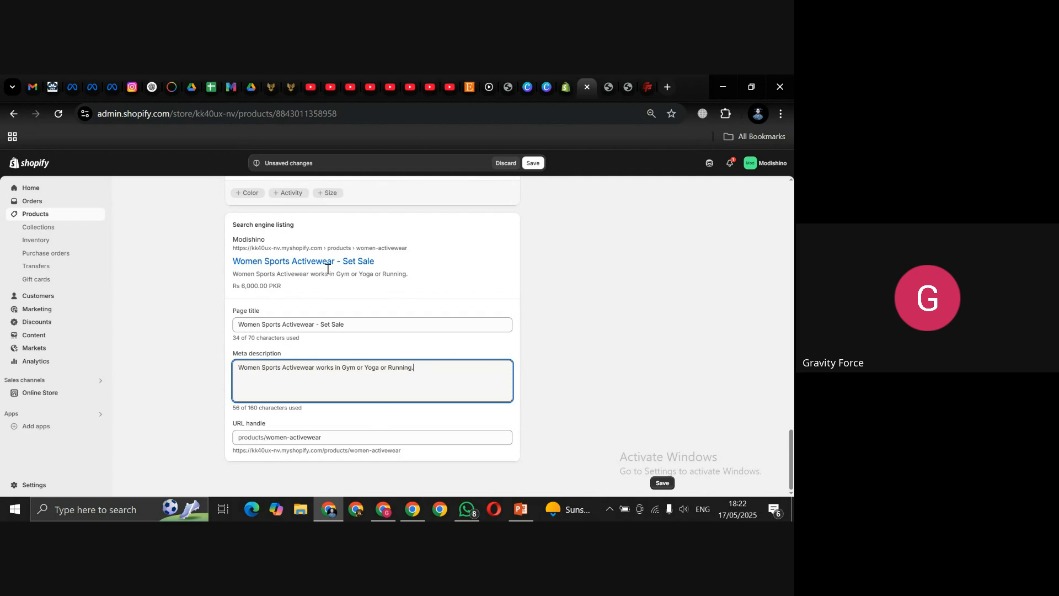
drag(228, 268, 323, 274)
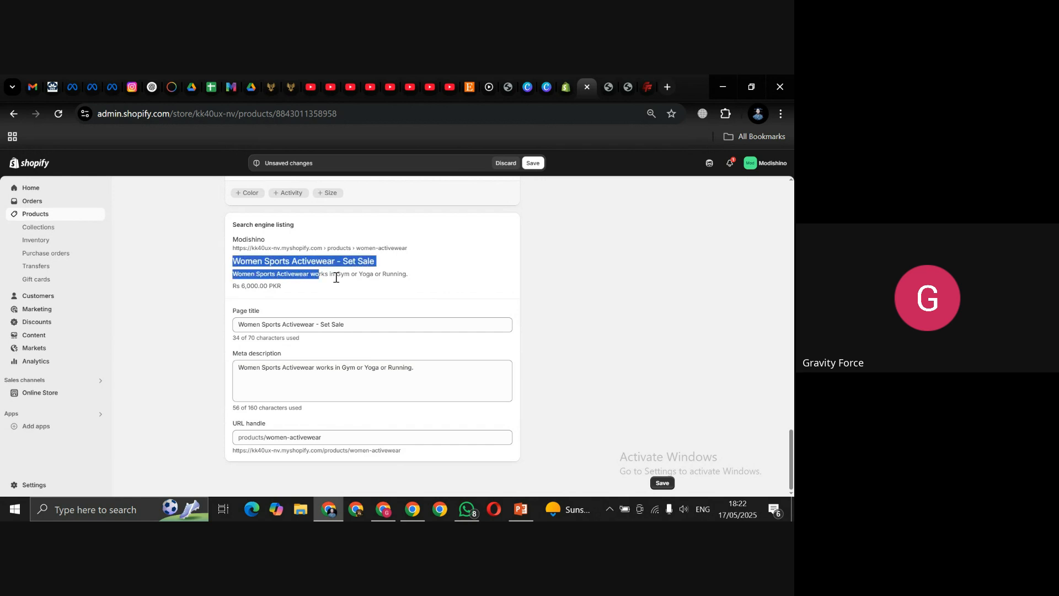
click(408, 274)
drag(408, 274, 210, 277)
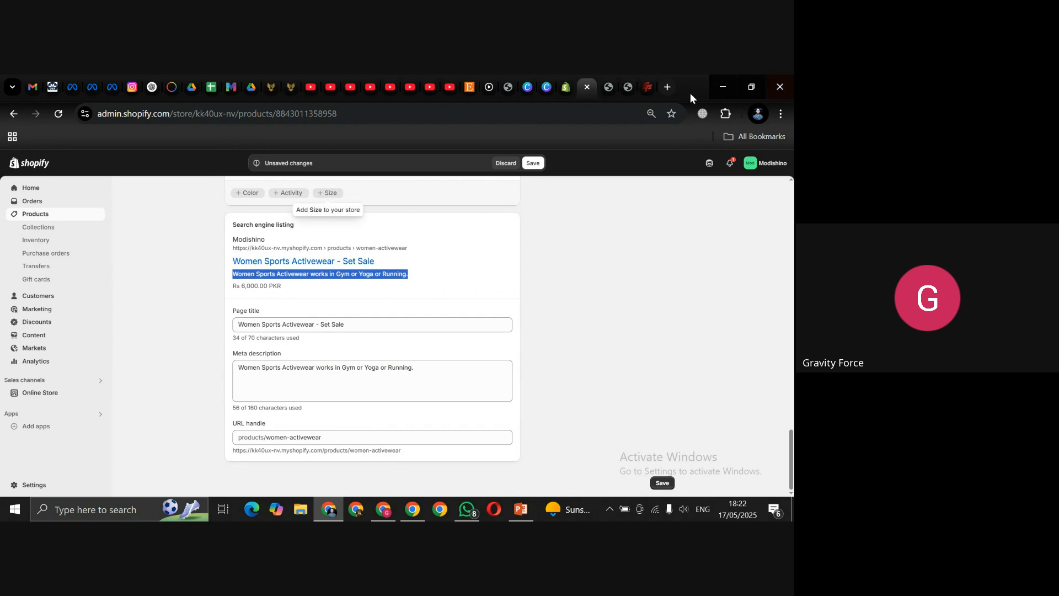
Step: Search Google for 'Gravity Force Clothing' in a new tab
click(668, 87)
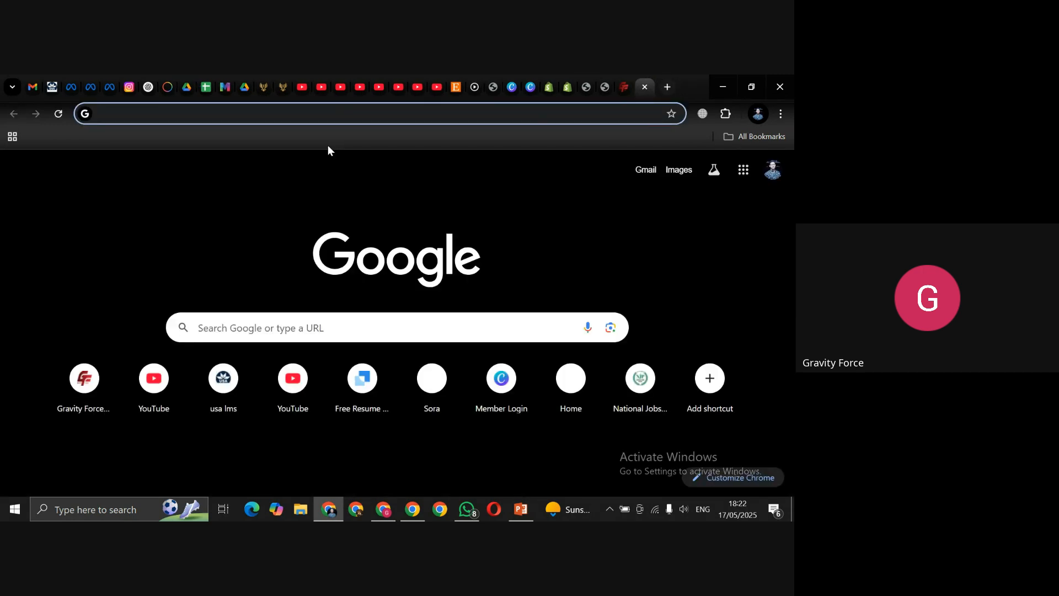
text(Gravity )
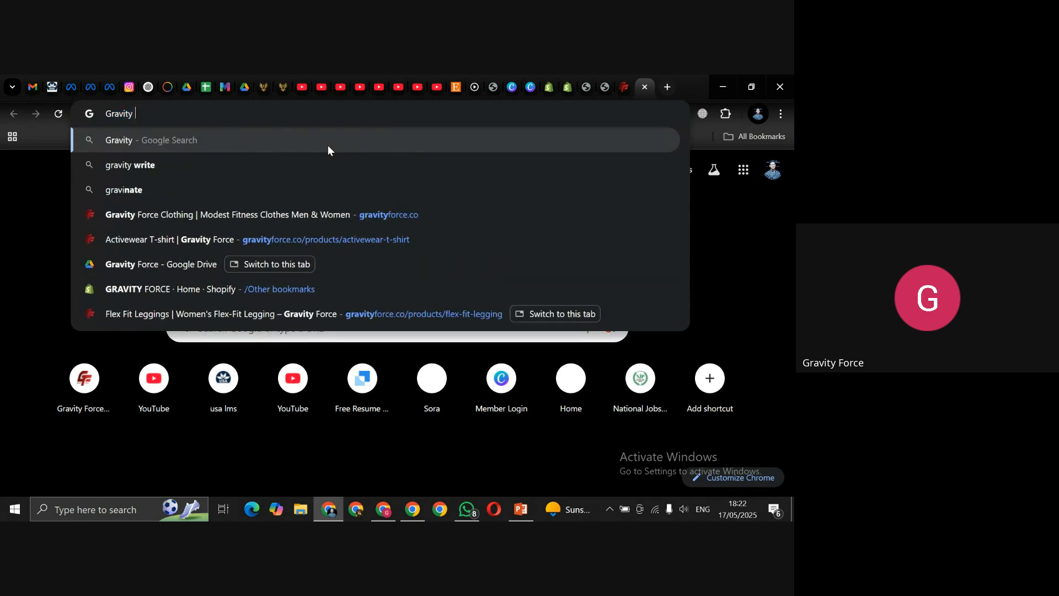
text(Force)
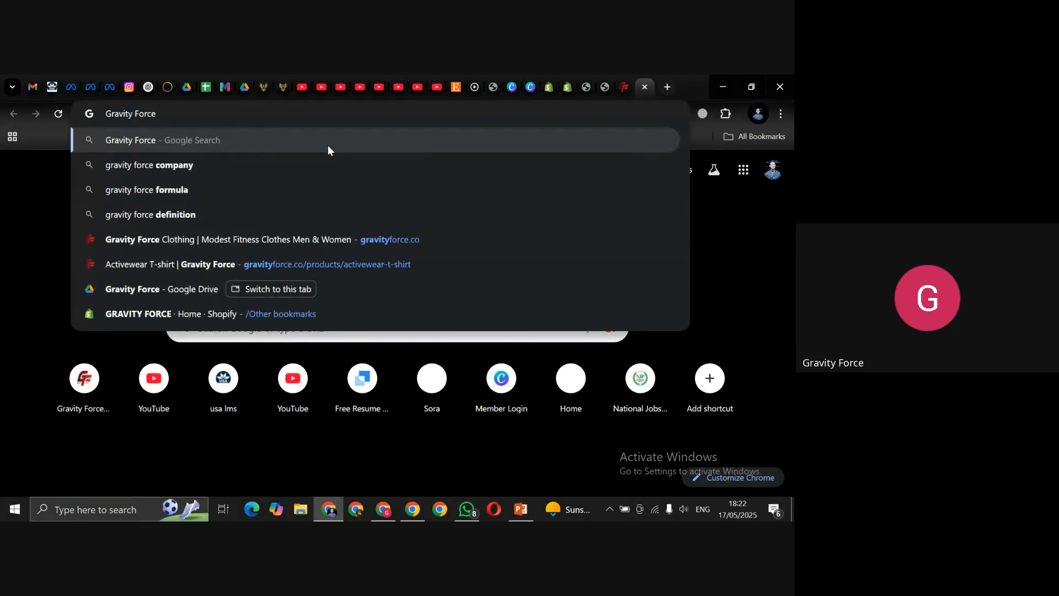
text( Clothing)
key(Return)
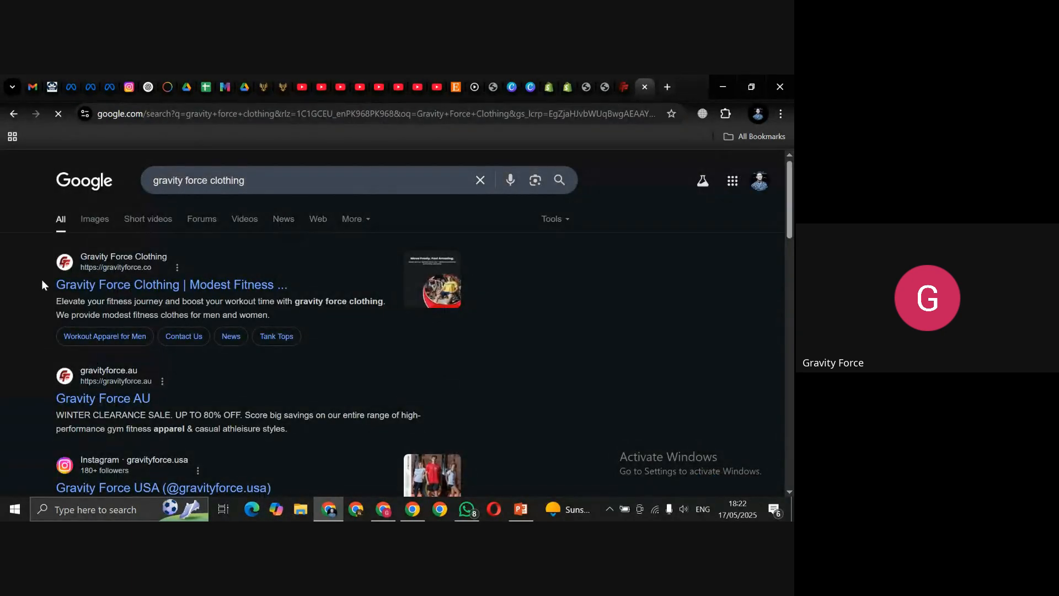
Step: Compare the first result's title and snippet, then return to the Shopify product tab
drag(292, 285, 60, 293)
click(40, 291)
drag(44, 306, 226, 309)
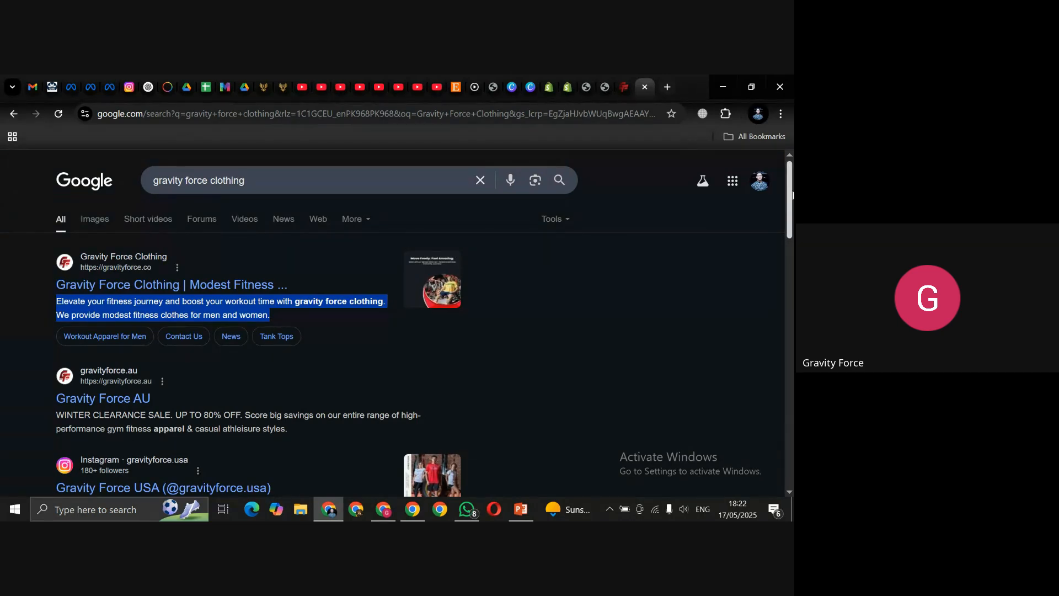
scroll(791, 193, down, 5)
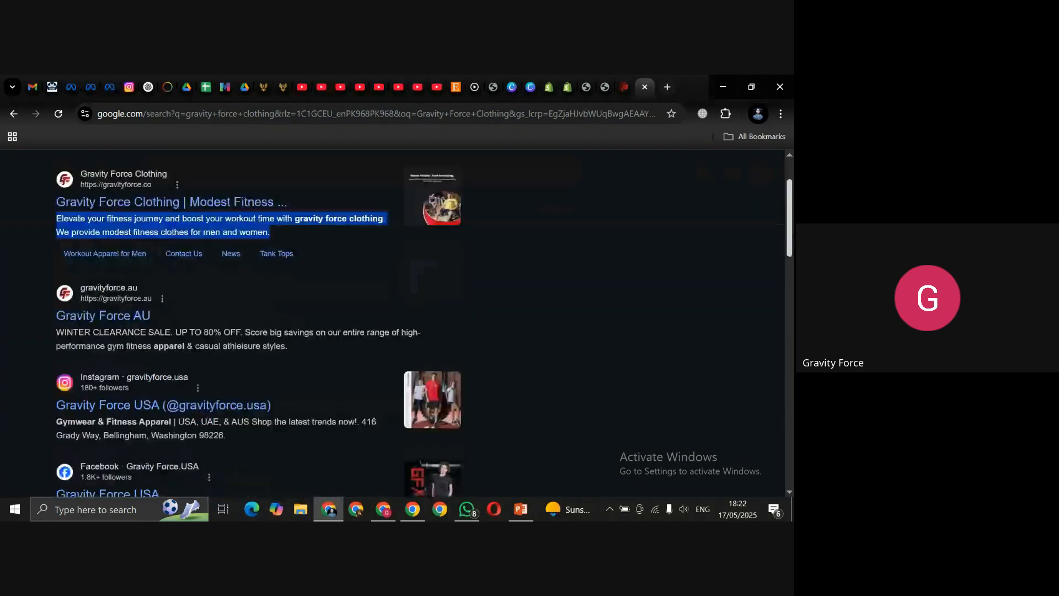
scroll(792, 182, up, 5)
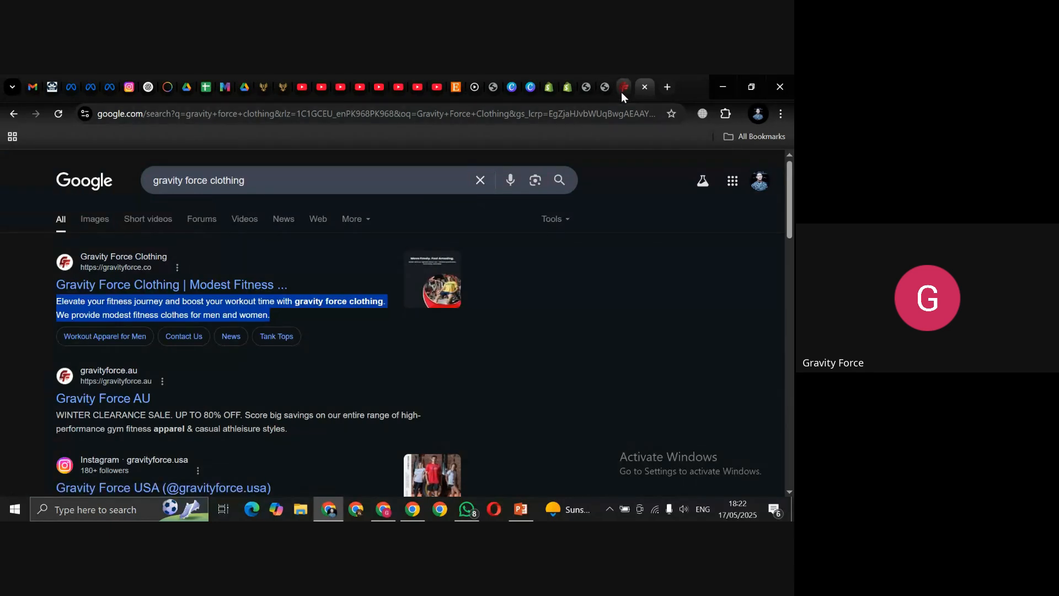
click(567, 87)
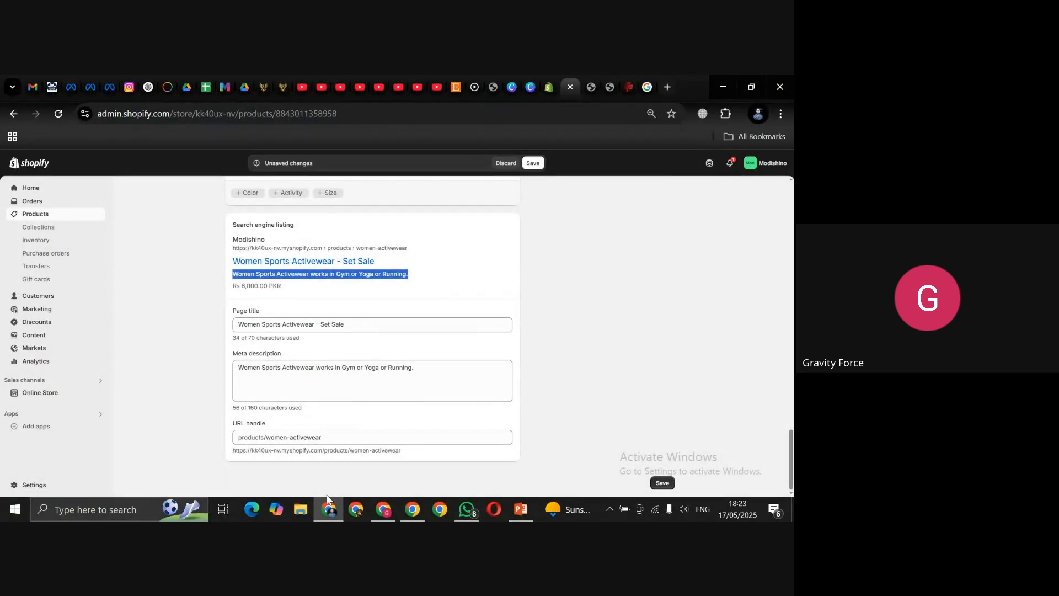
click(383, 511)
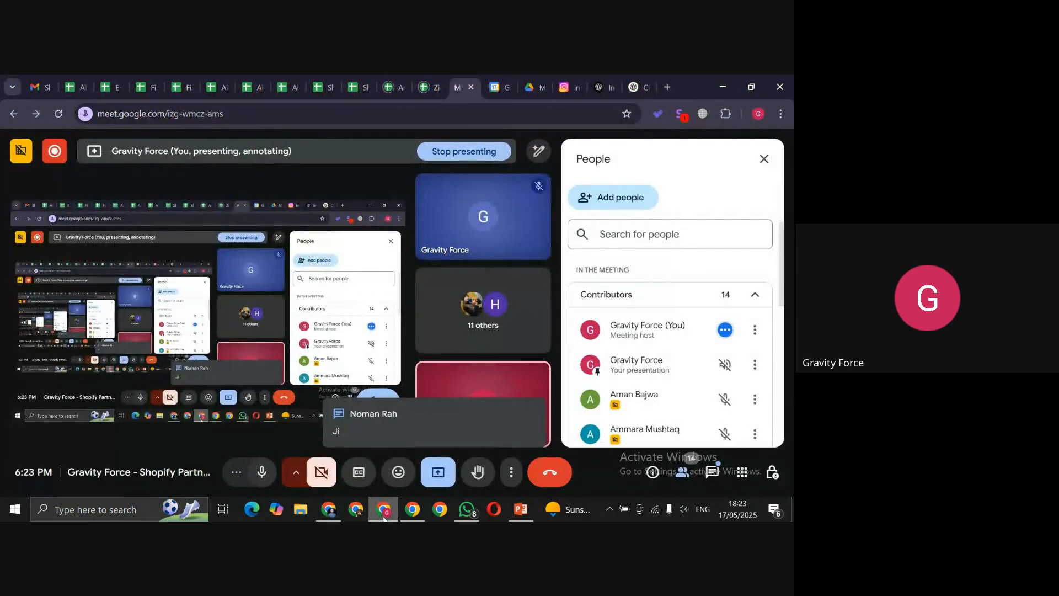
click(384, 516)
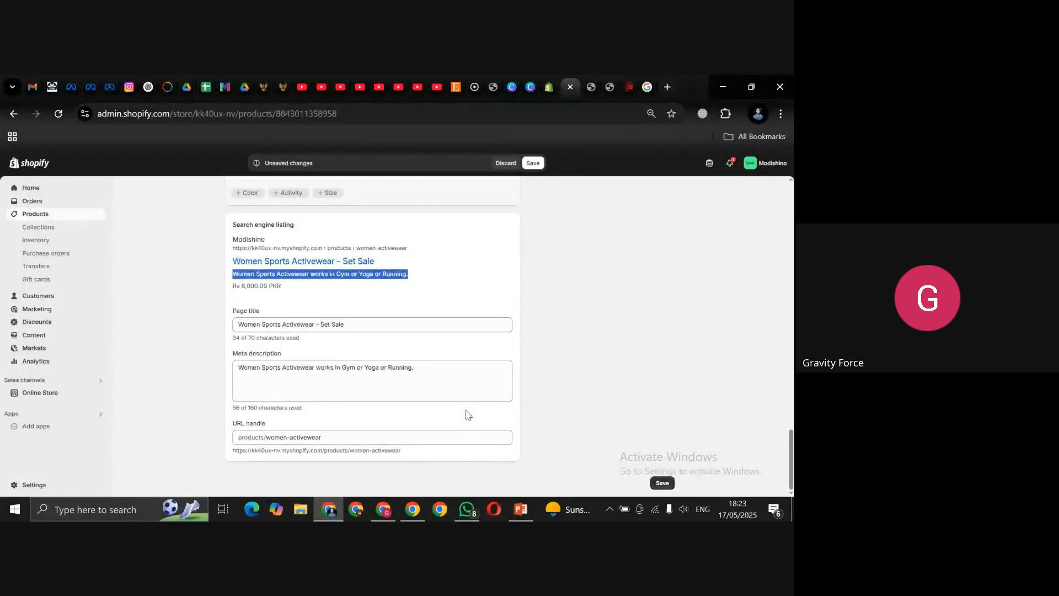
click(343, 438)
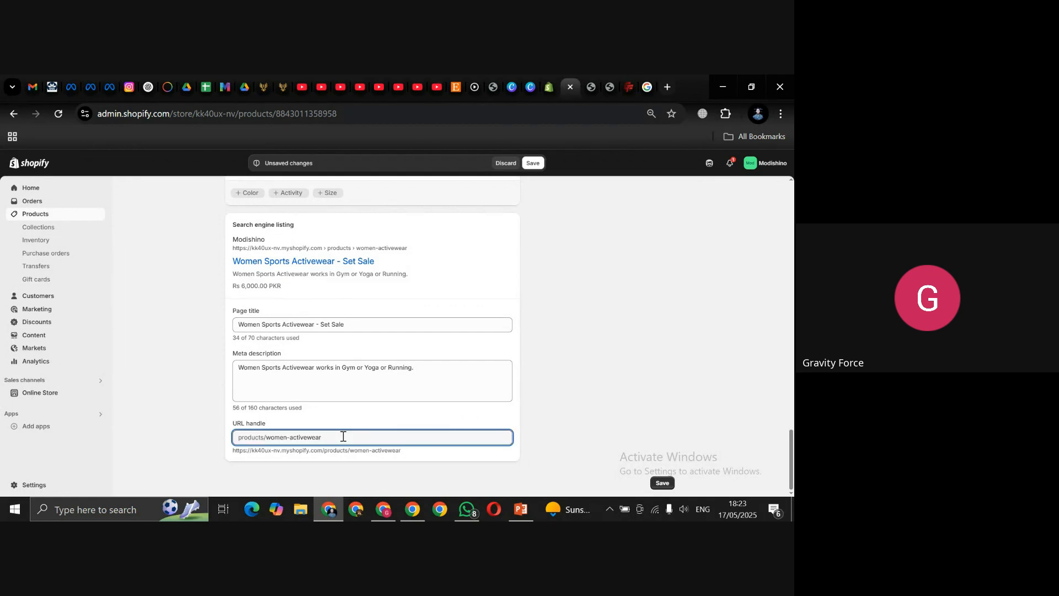
key(ctrl+shift+Left)
key(ctrl+shift+Left)
key(ctrl+shift+Left)
click(343, 436)
text(-spo)
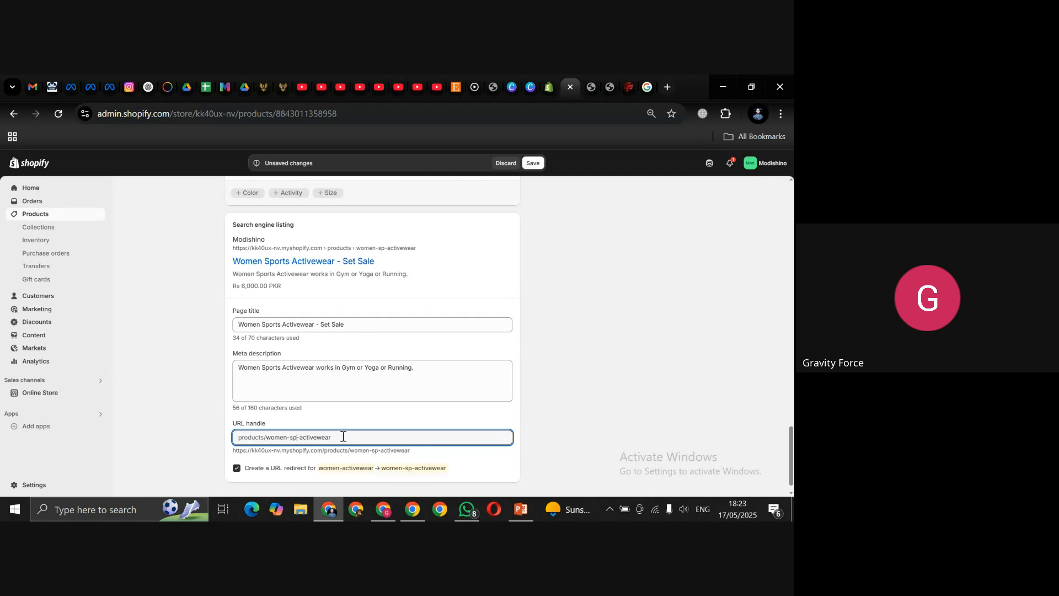
key(ctrl+shift+Left)
text(sports)
scroll(789, 351, up, 1)
scroll(789, 351, up, 15)
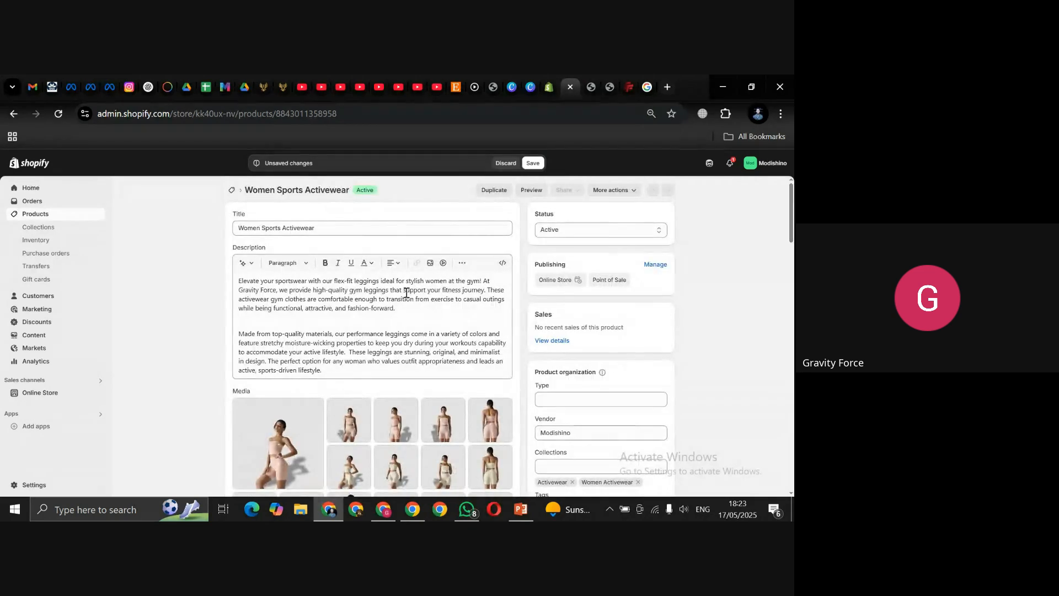
click(348, 227)
key(ctrl+a)
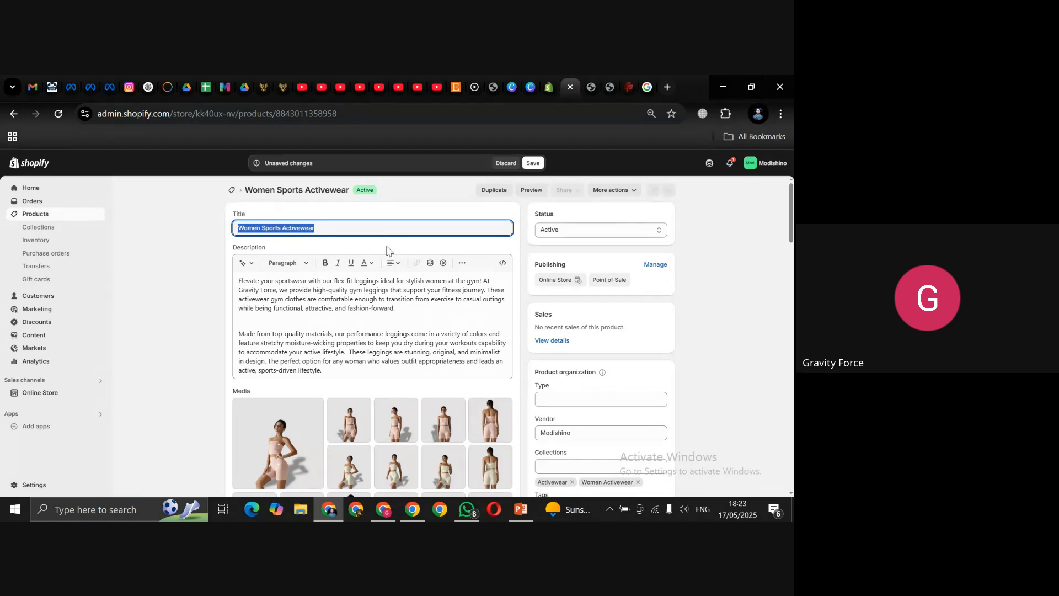
click(425, 230)
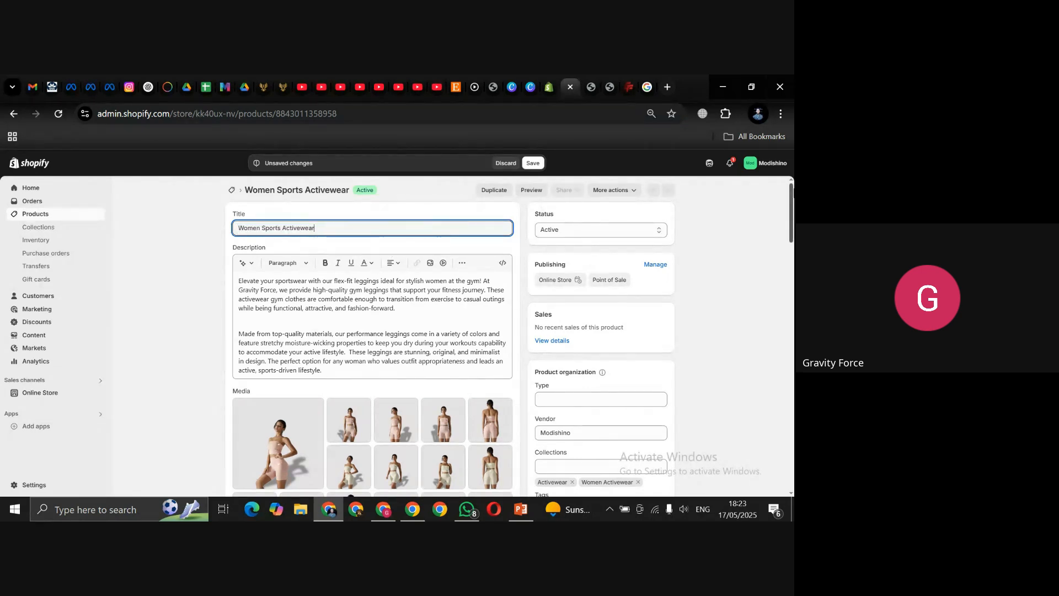
scroll(779, 399, down, 20)
scroll(779, 399, down, 5)
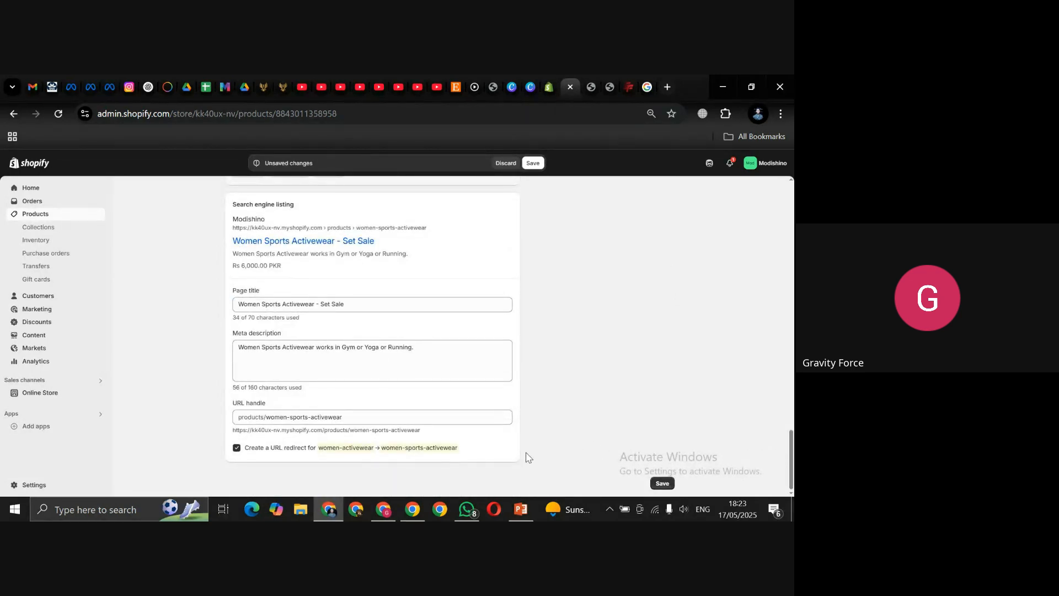
click(396, 415)
key(Left)
key(Left)
key(Left)
key(Left)
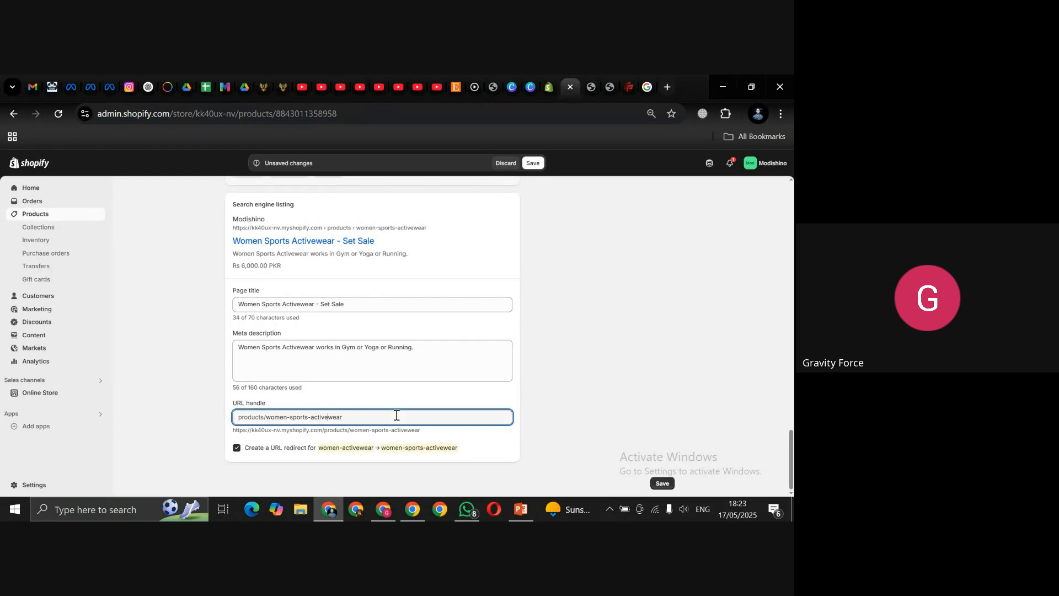
key(ctrl+shift+Left)
key(BackSpace)
key(BackSpace)
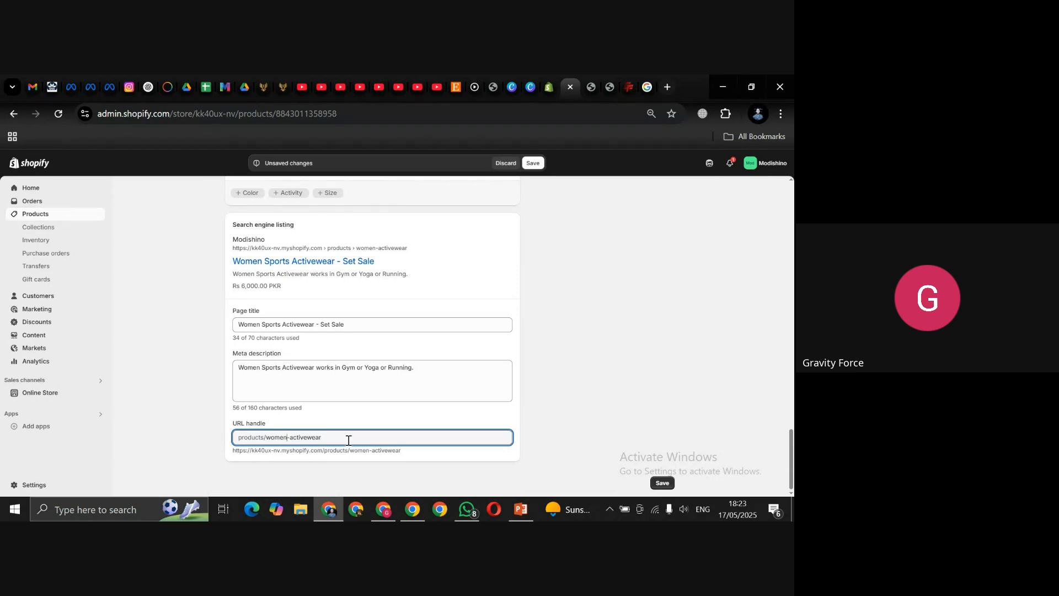
triple_click(620, 338)
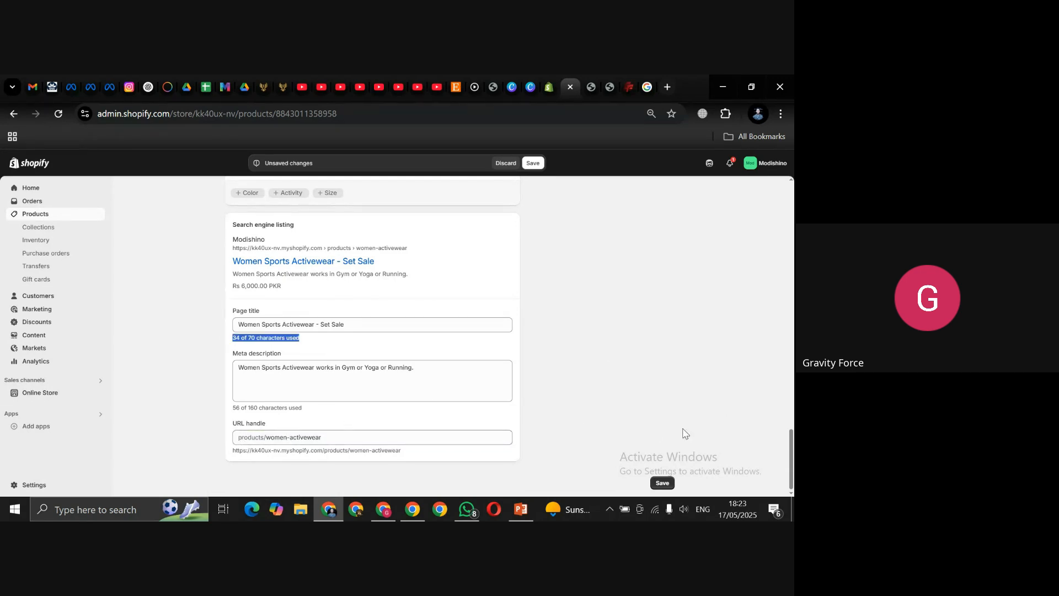
drag(793, 469, 793, 166)
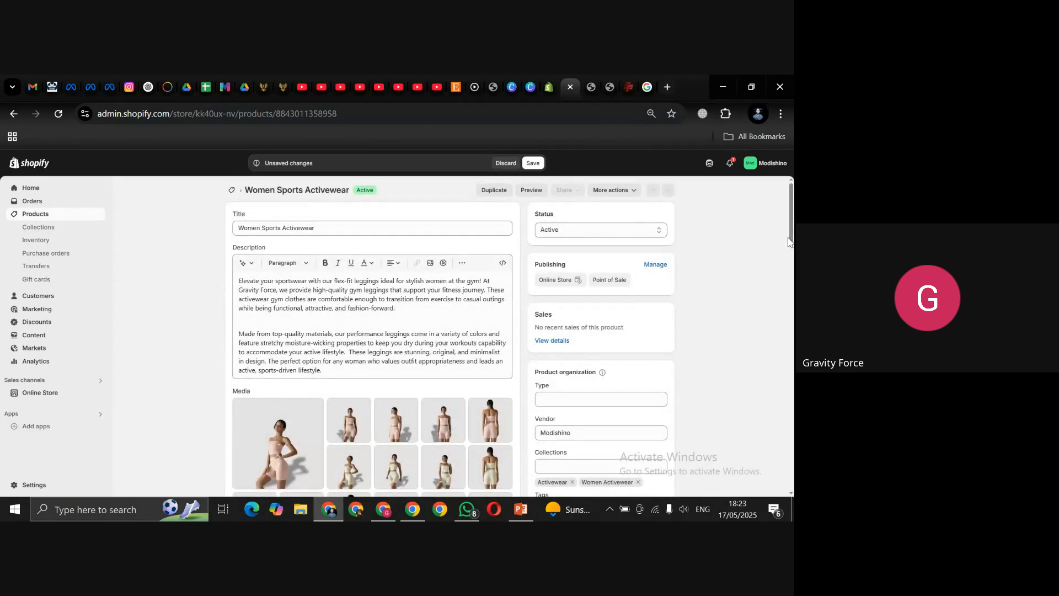
scroll(792, 217, down, 2)
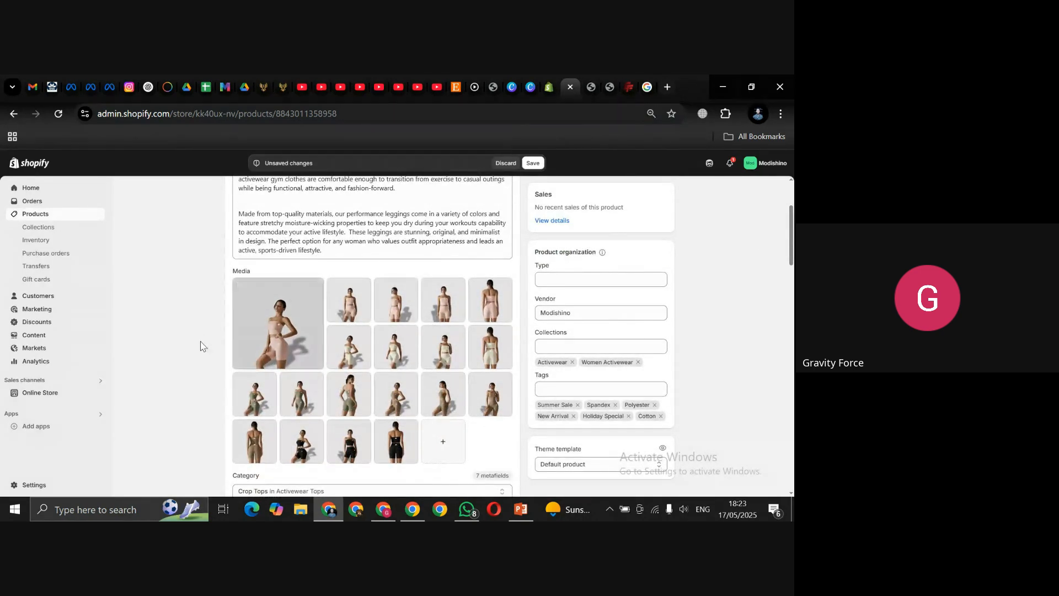
Step: Open the first product image, change its name to end in 'Black', and save
click(257, 332)
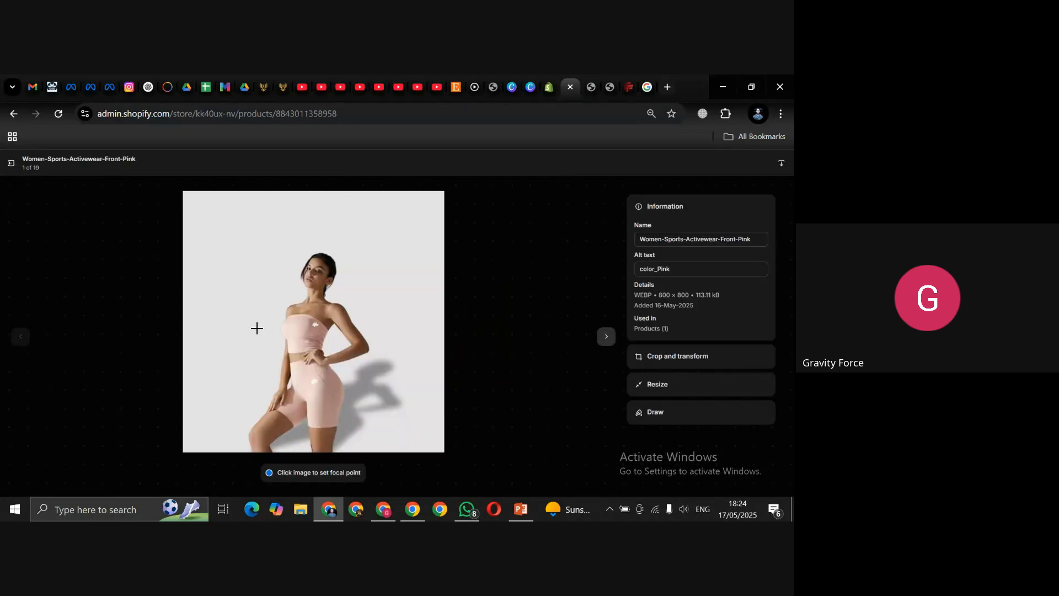
click(754, 236)
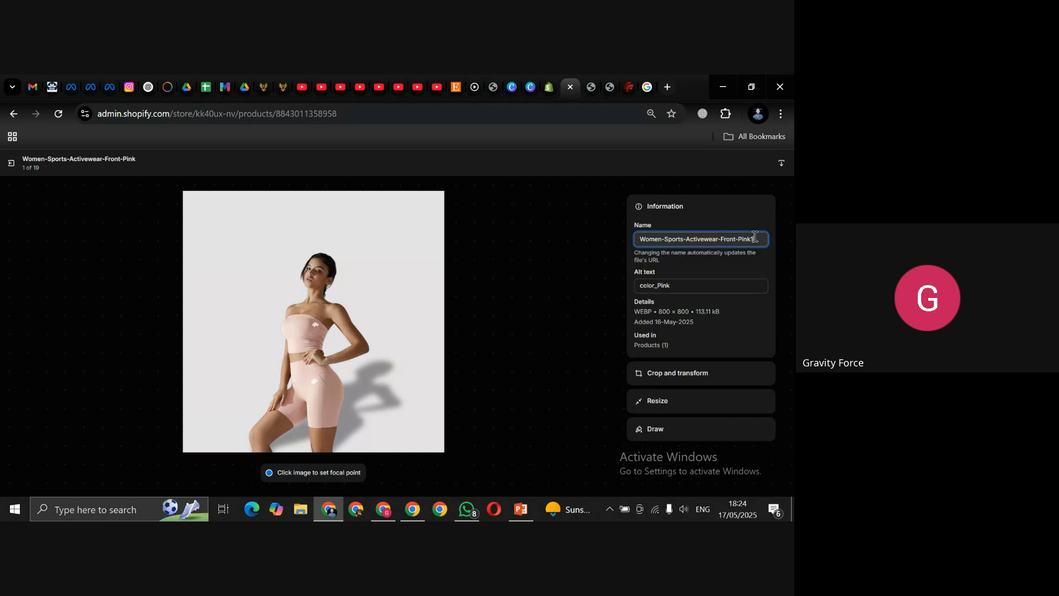
text(1)
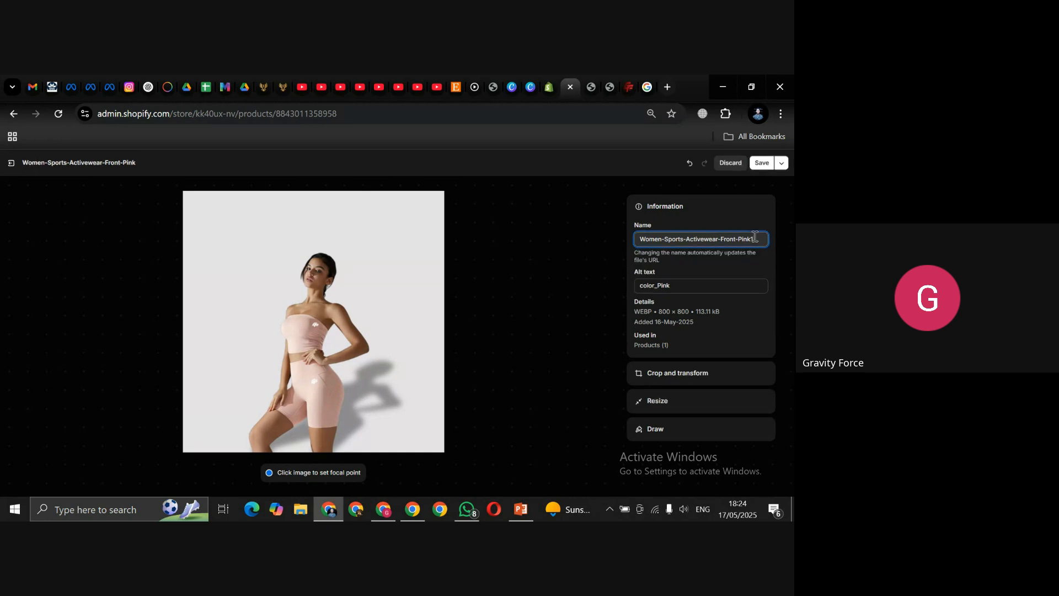
click(760, 164)
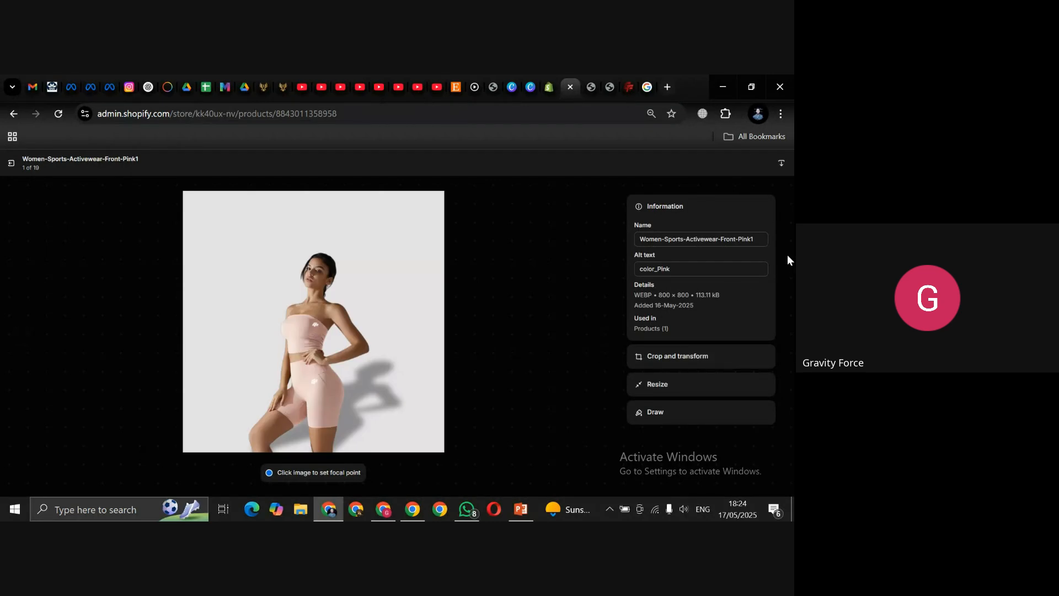
click(757, 240)
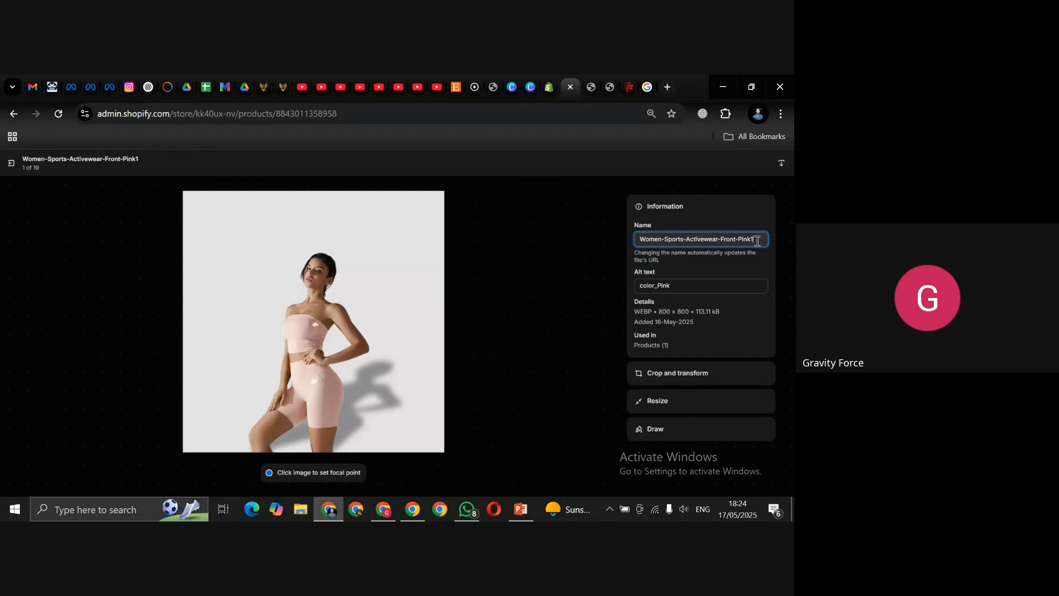
click(761, 163)
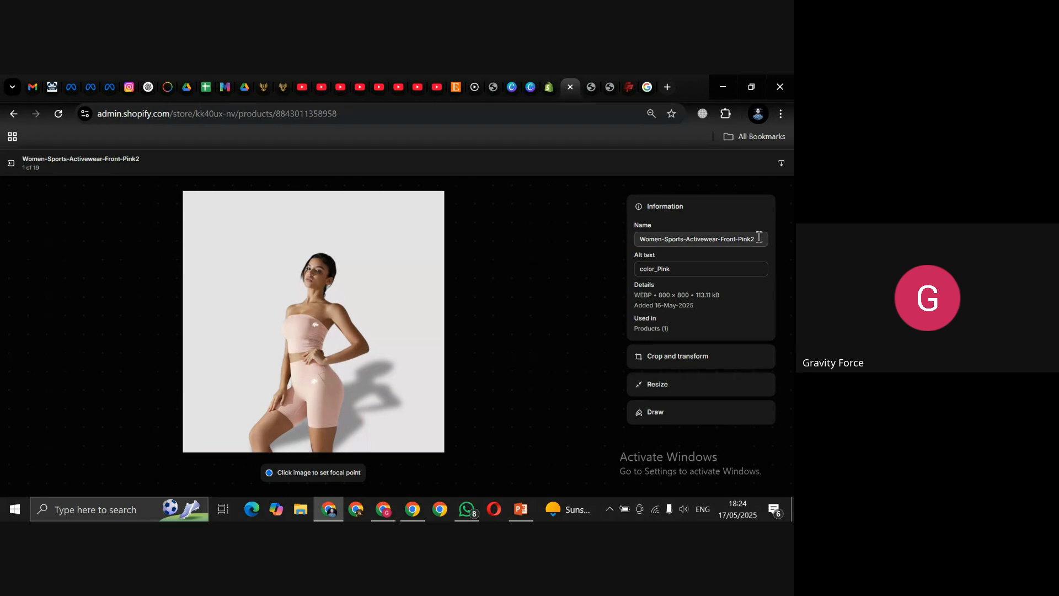
click(760, 238)
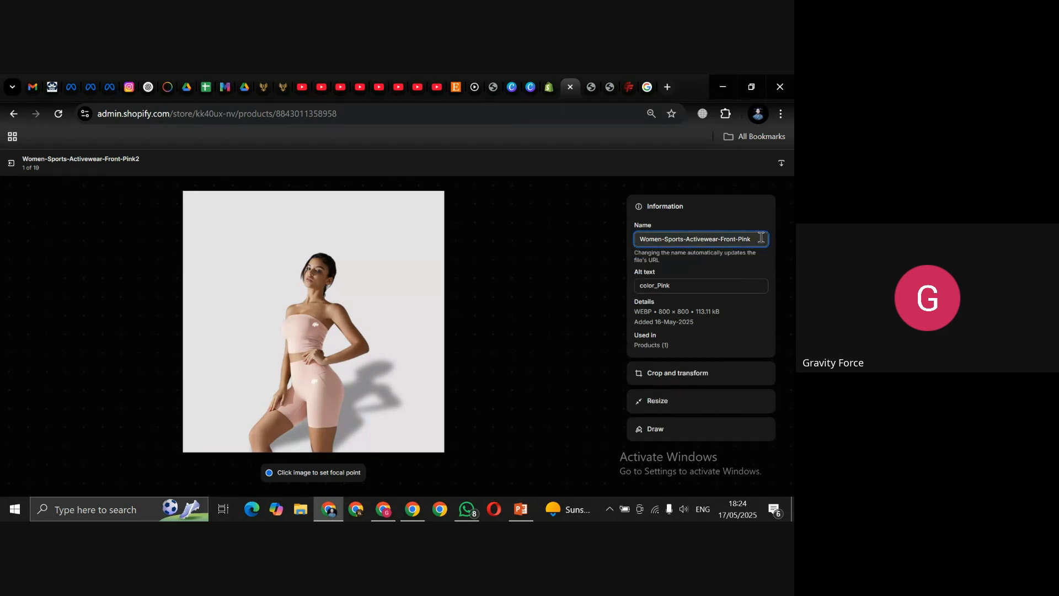
click(581, 286)
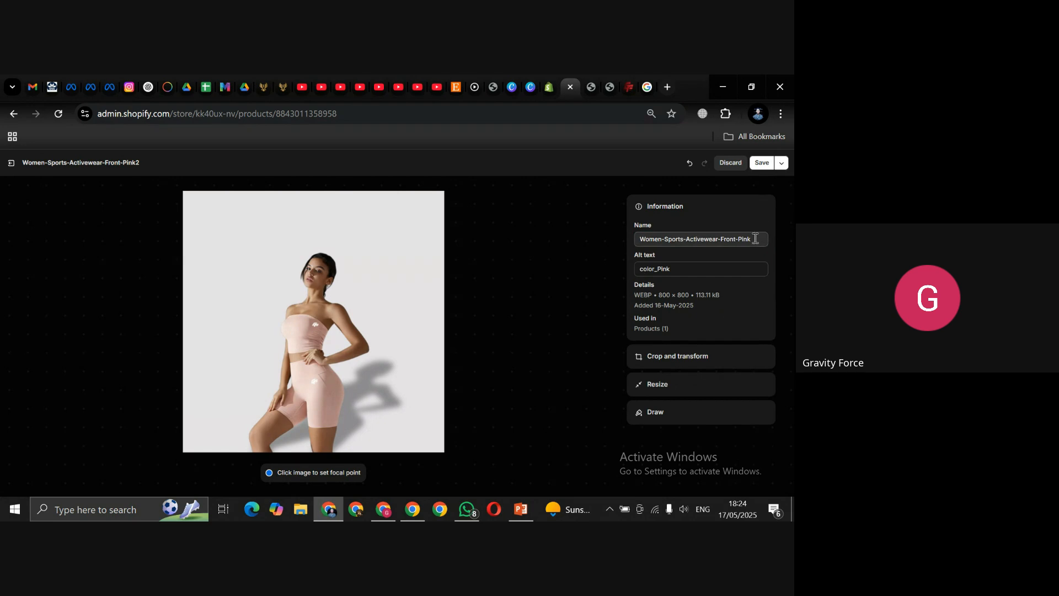
click(752, 239)
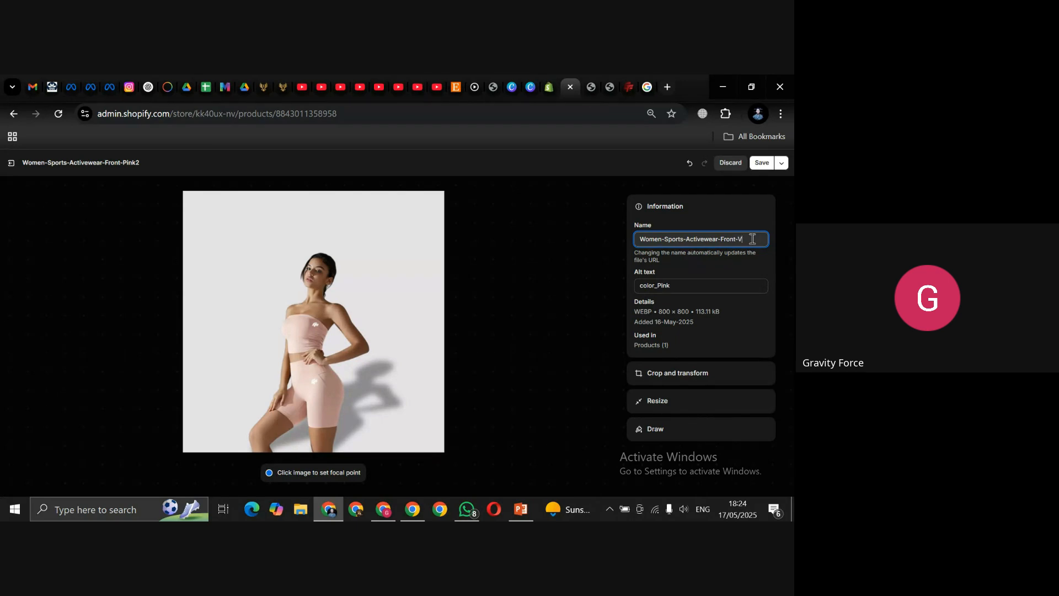
text(Black)
click(760, 163)
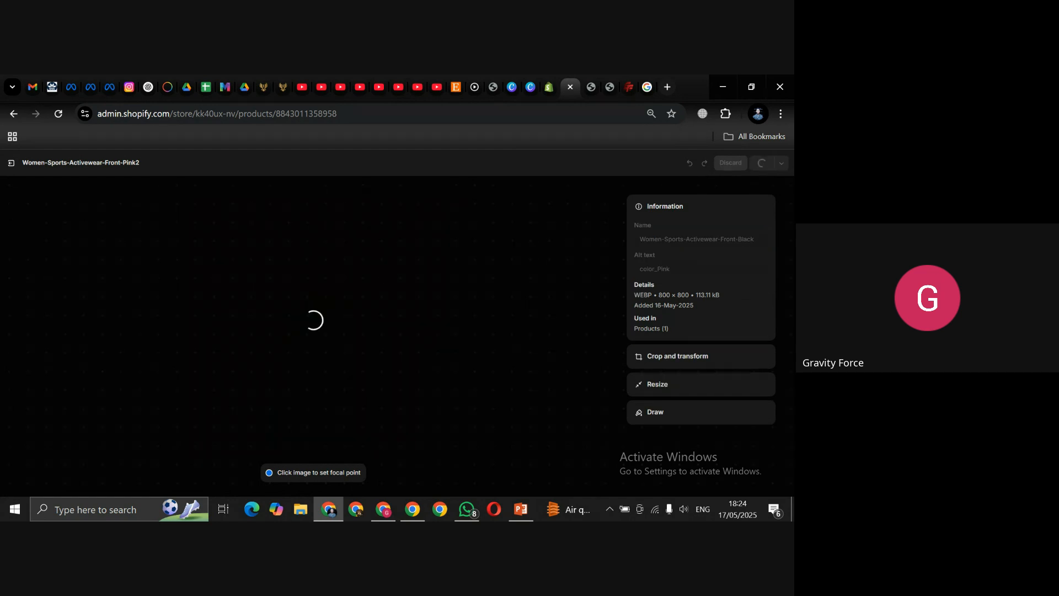
Step: Replace 'Black' with 'Pink' in the image name after the name-taken error, and save
drag(633, 254, 726, 259)
drag(633, 254, 721, 253)
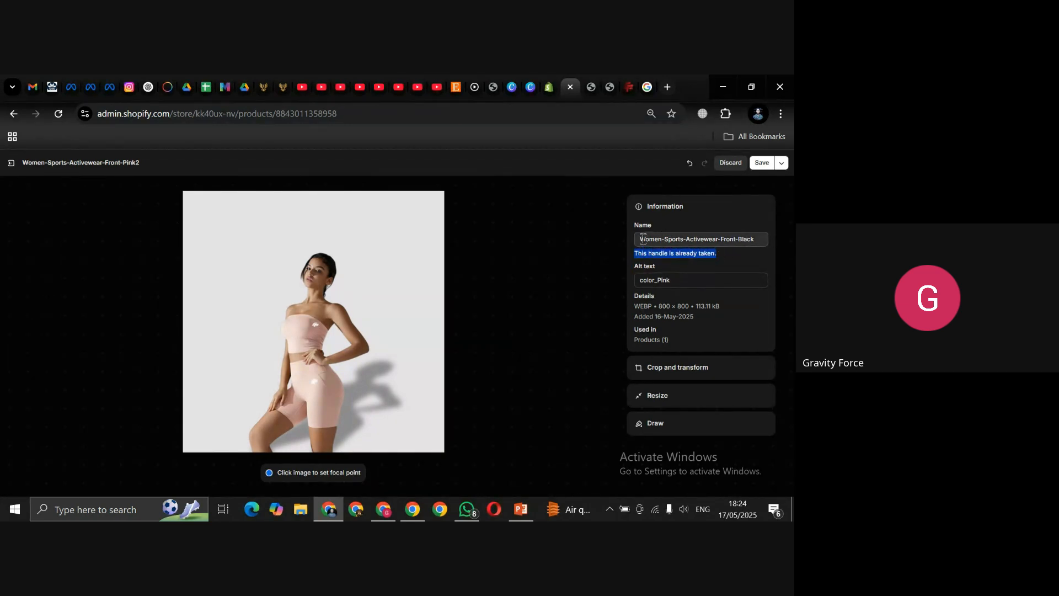
click(739, 238)
key(shift+End)
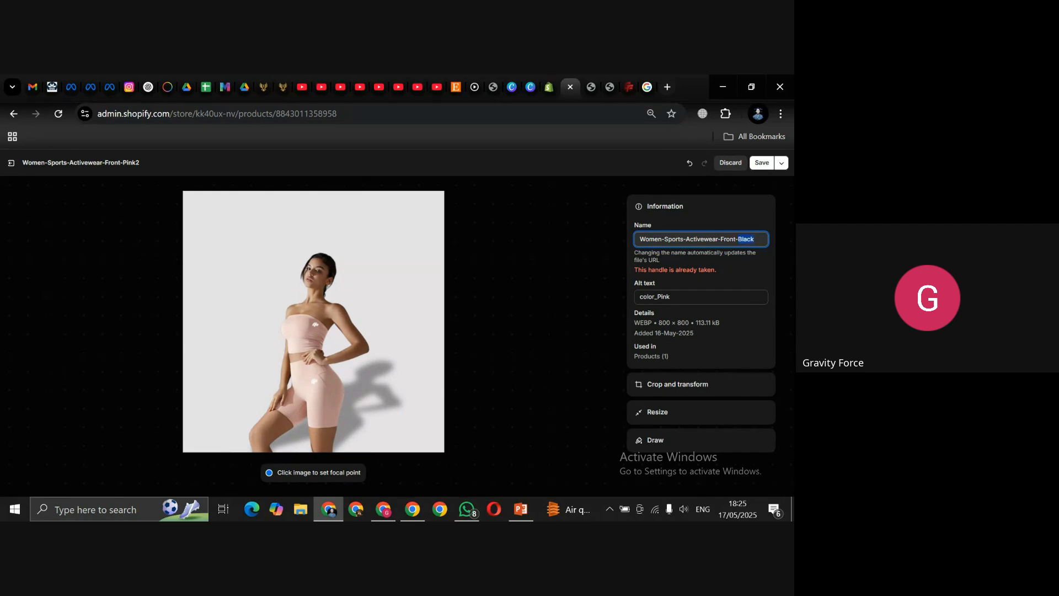
text(Pinnk)
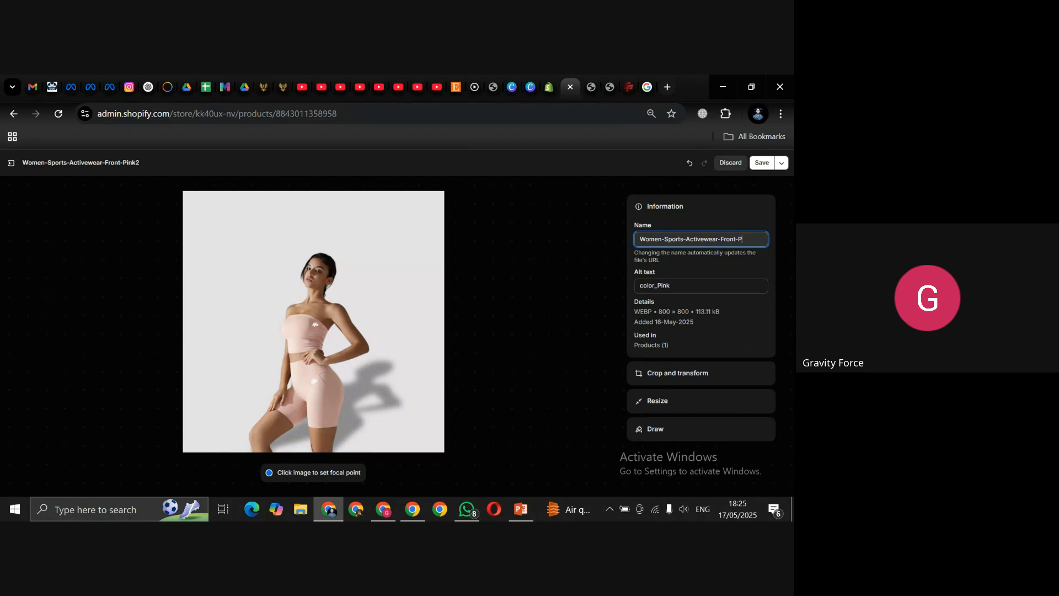
key(BackSpace)
key(BackSpace)
text(n)
key(BackSpace)
text(k)
click(761, 164)
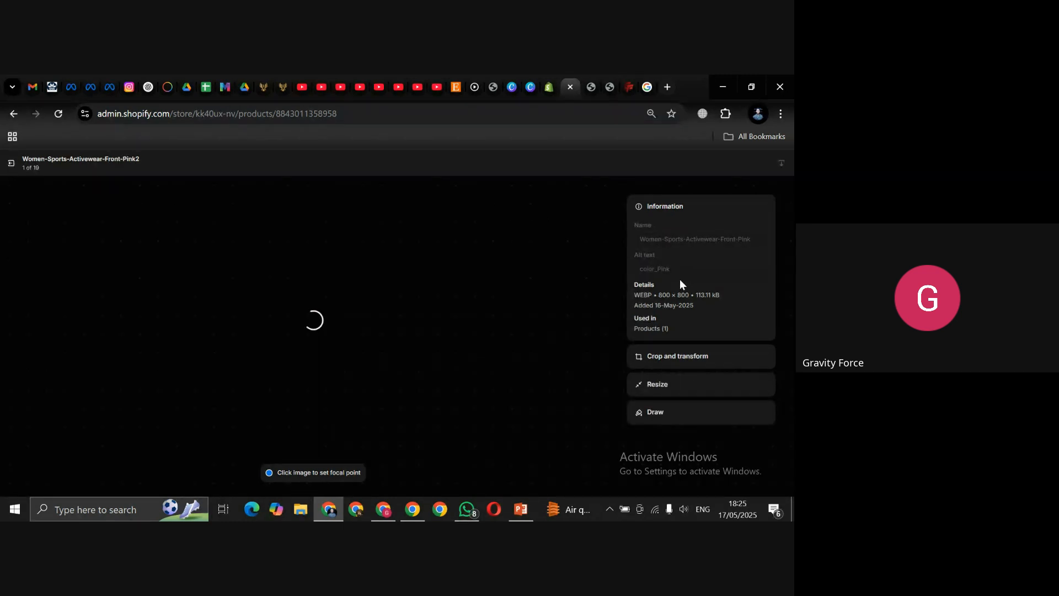
Step: Clear the old alt text color_Pink and start typing a new one
click(681, 274)
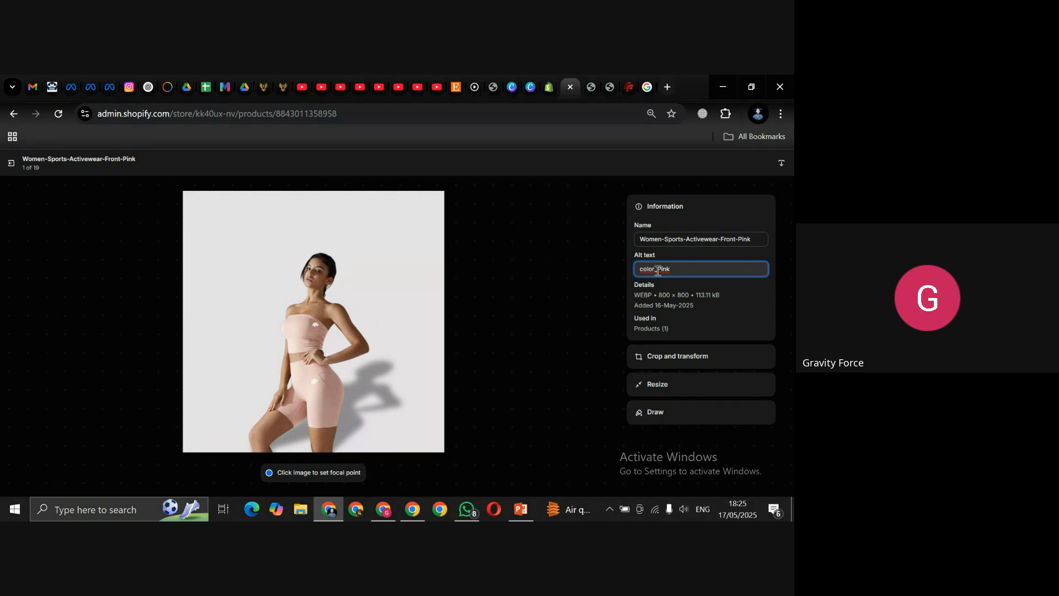
key(ctrl+a)
key(BackSpace)
text(C)
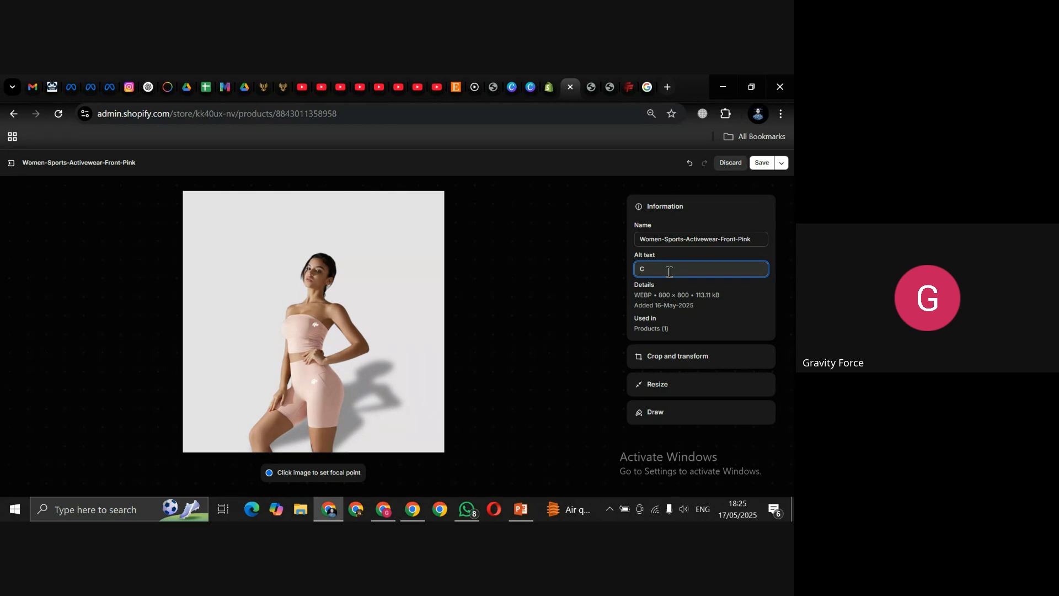
click(590, 91)
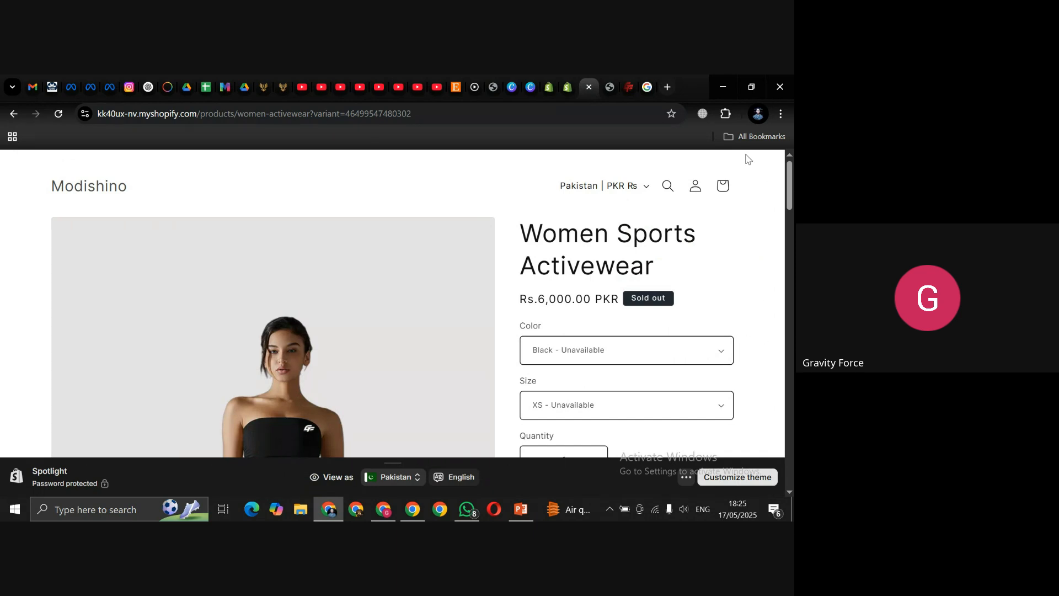
click(610, 88)
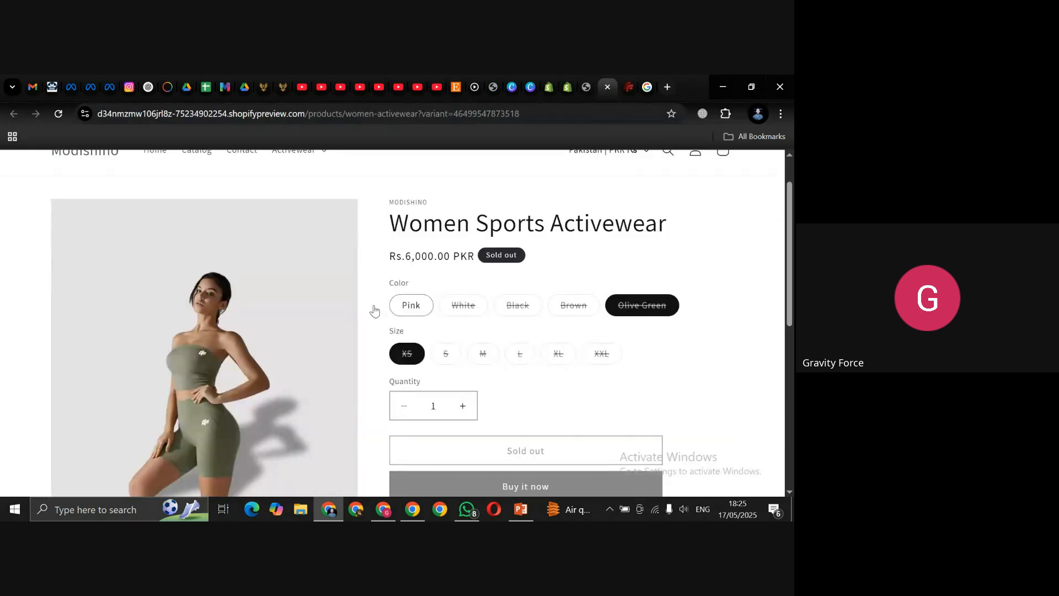
double_click(406, 281)
click(568, 87)
click(662, 268)
text(C)
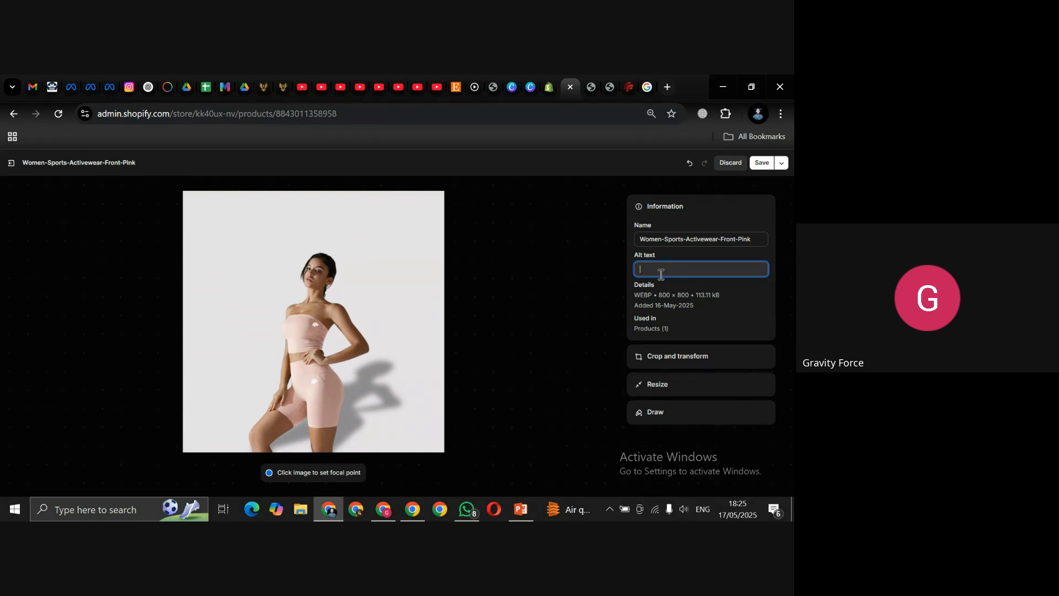
click(610, 84)
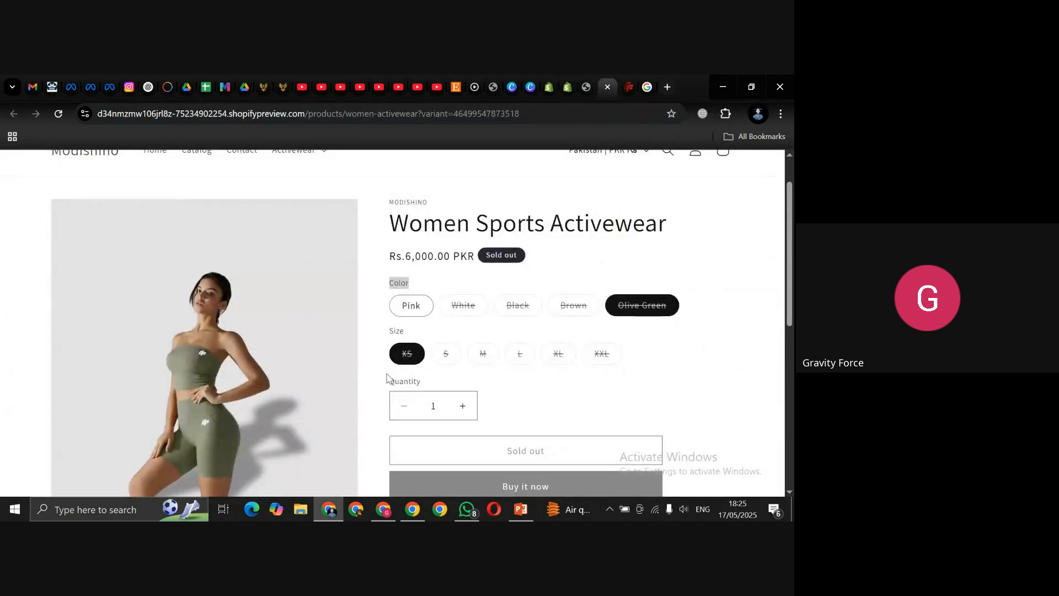
drag(400, 311, 422, 309)
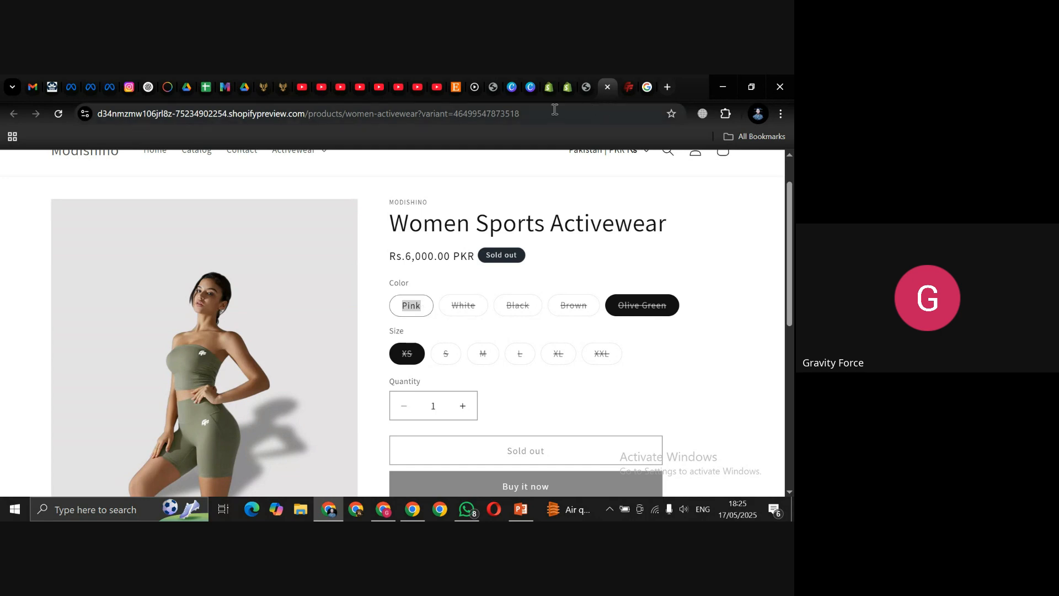
click(567, 90)
click(701, 268)
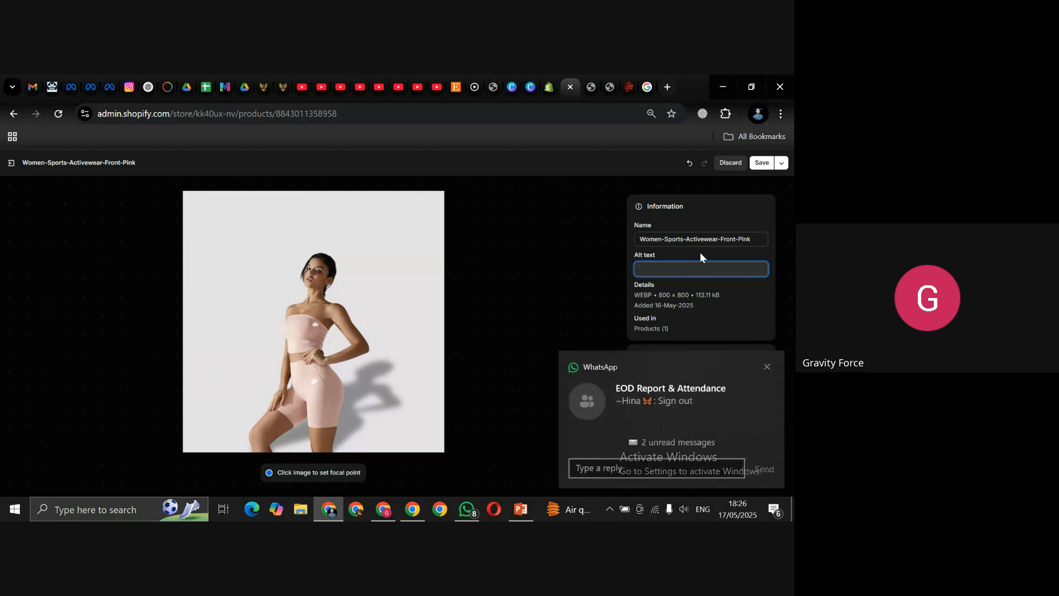
Step: Re-enter 'color_Pink' as the pink front image's alt text
text(colo)
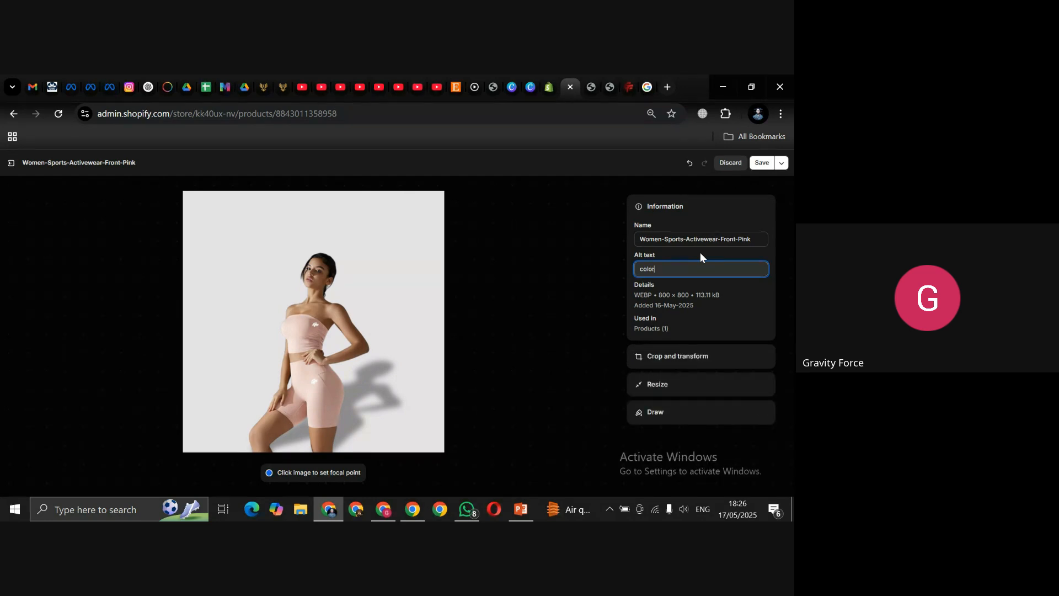
text(r_)
text(Pink)
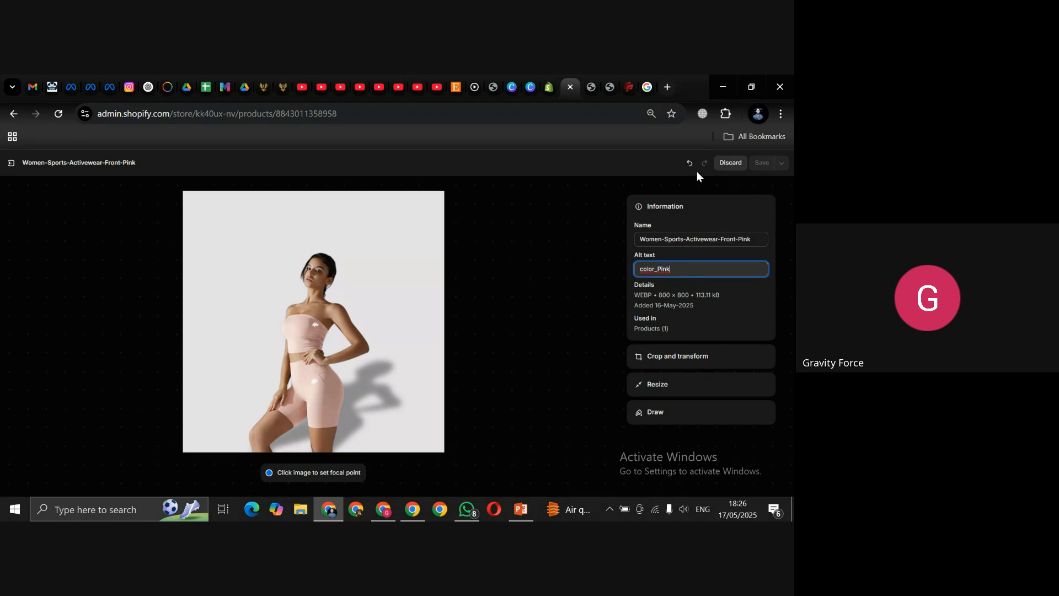
click(592, 274)
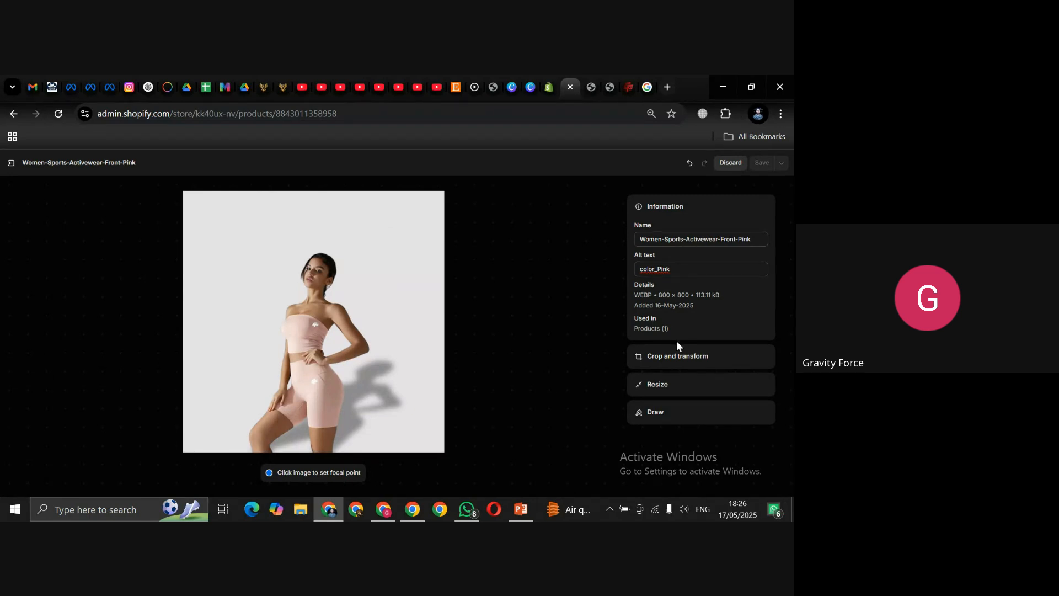
click(662, 364)
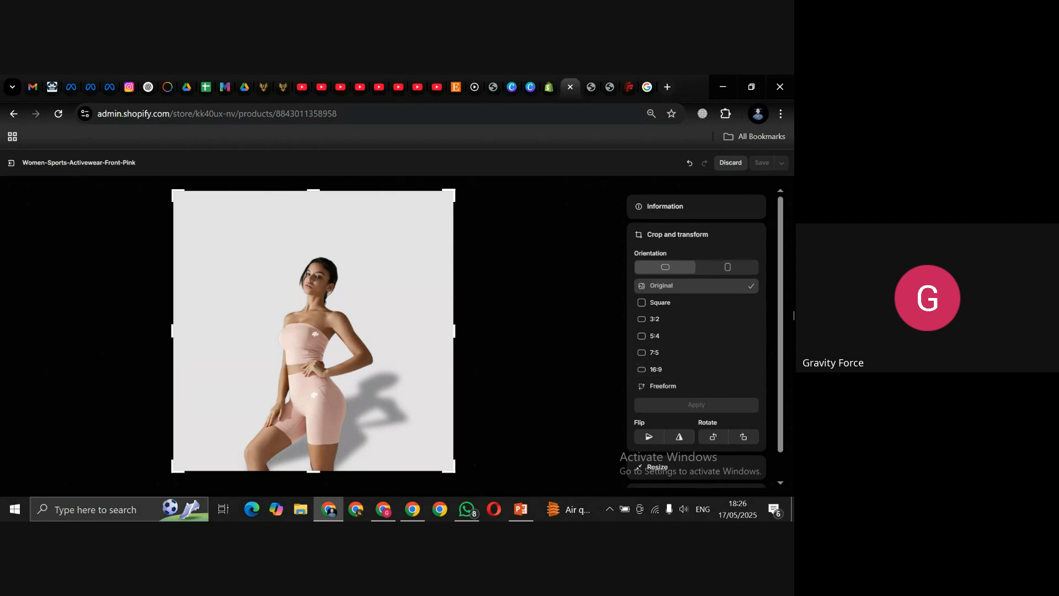
Step: Preview Freeform, 3:2, 5:4, 7:5 and 16:9 crops of the pink image, leaving 16:9 unapplied
drag(779, 310, 780, 334)
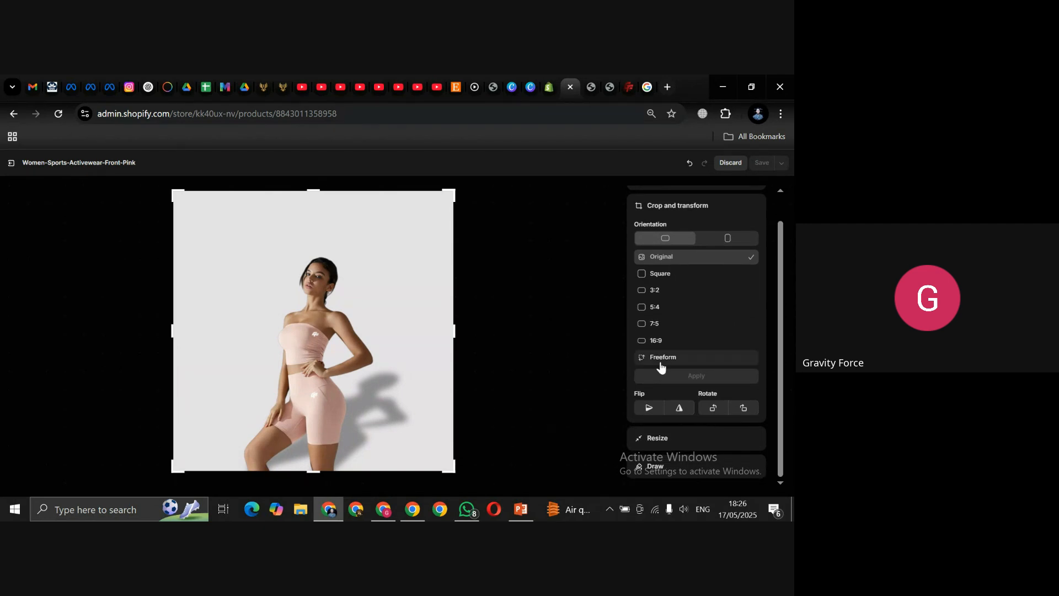
click(658, 360)
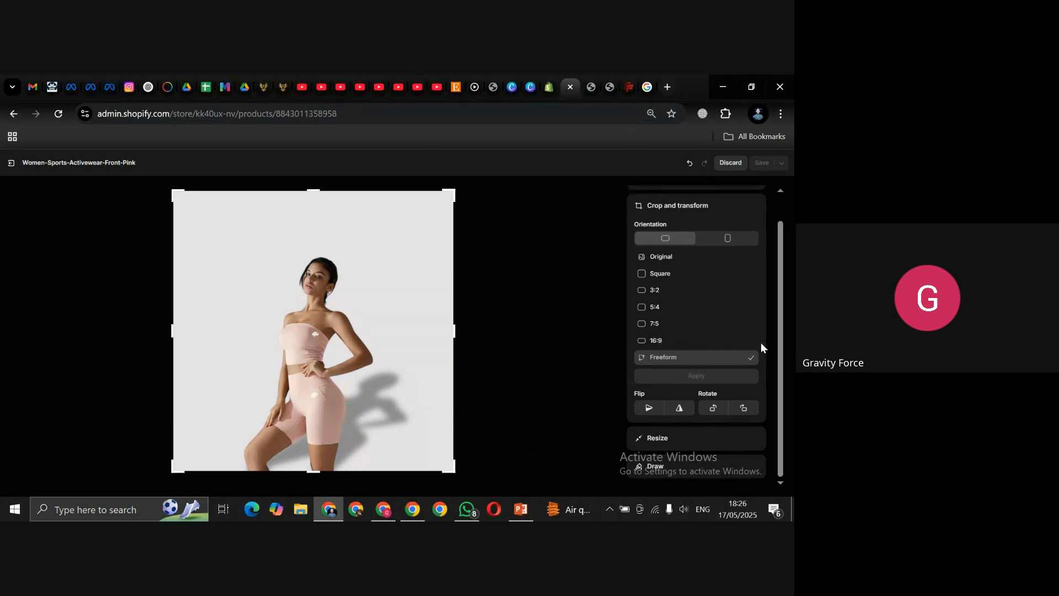
click(640, 292)
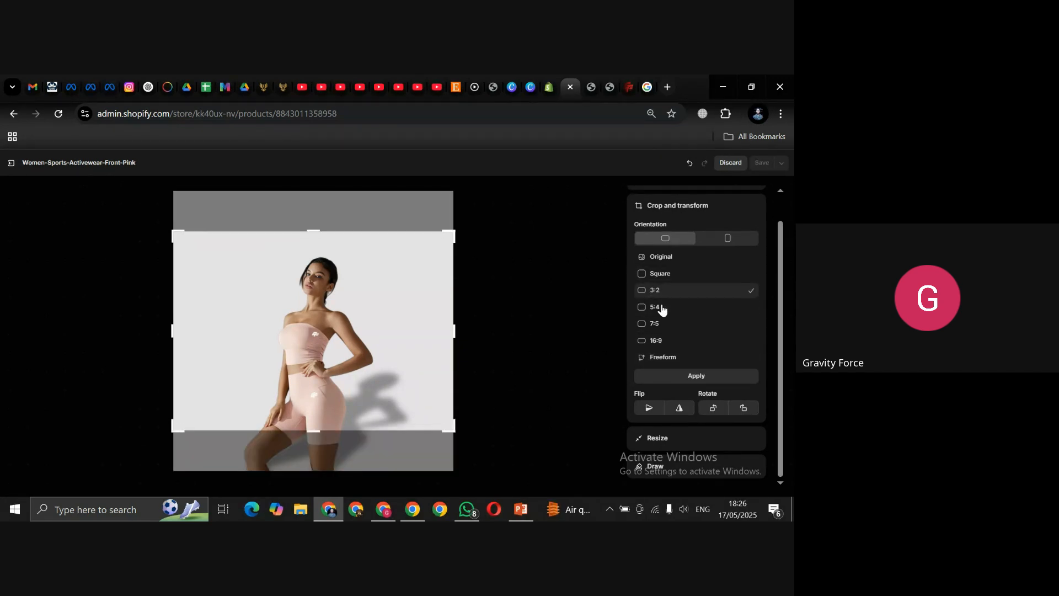
click(641, 308)
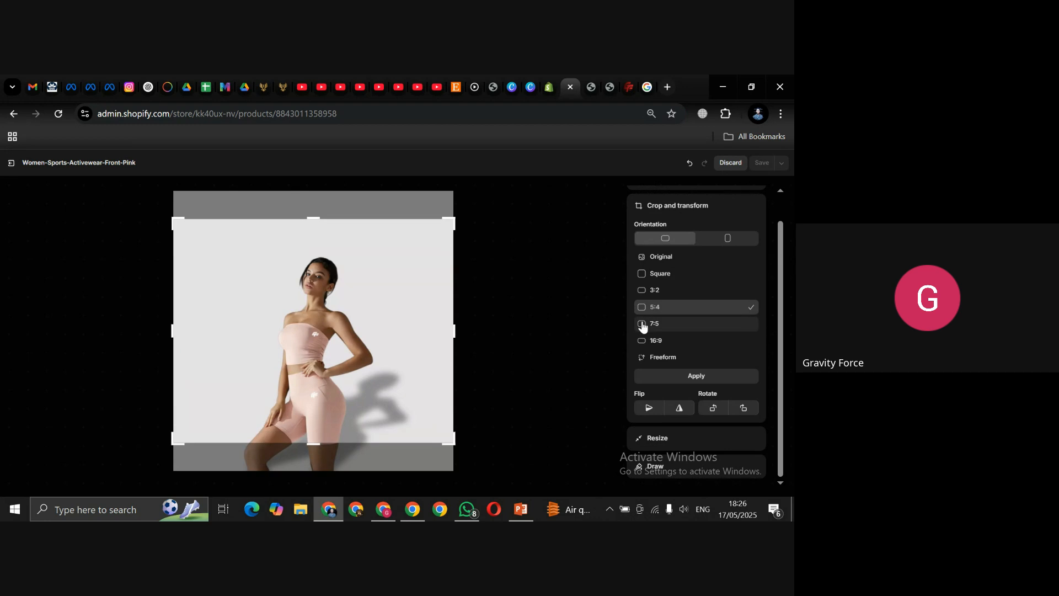
click(640, 324)
click(643, 343)
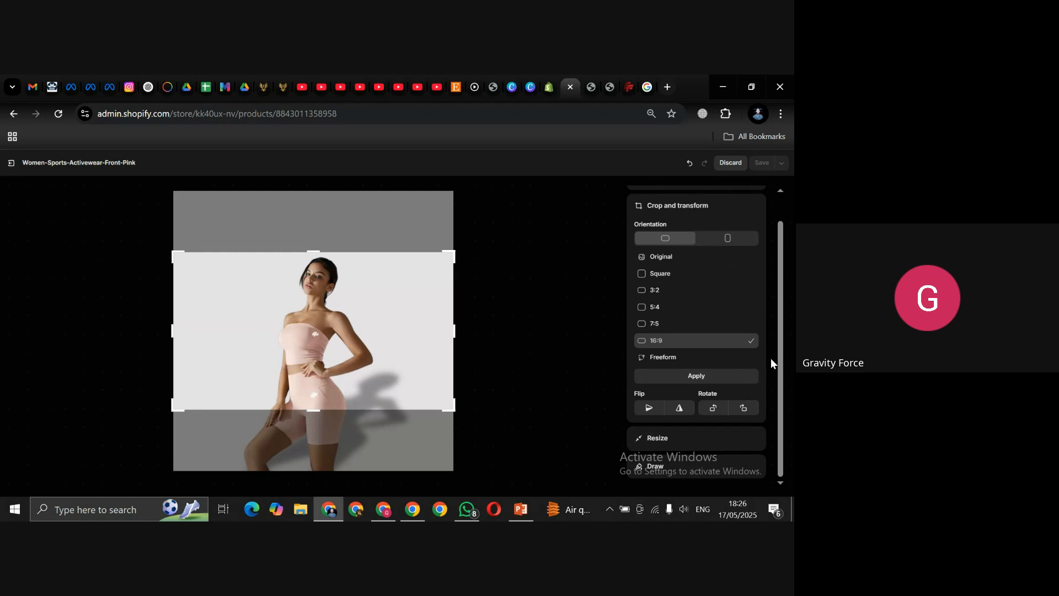
drag(778, 340, 781, 292)
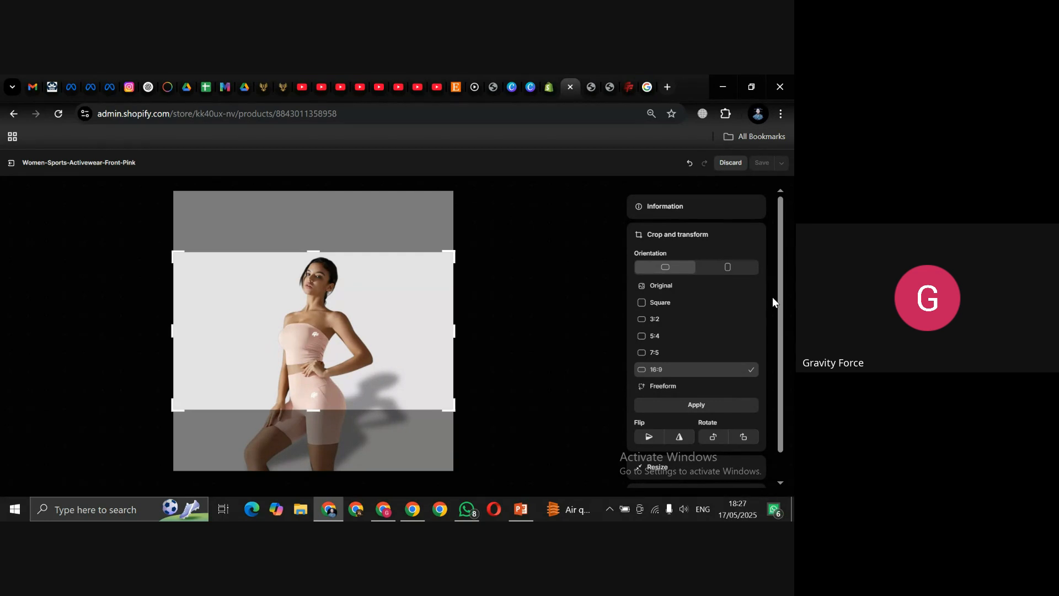
drag(780, 306, 779, 357)
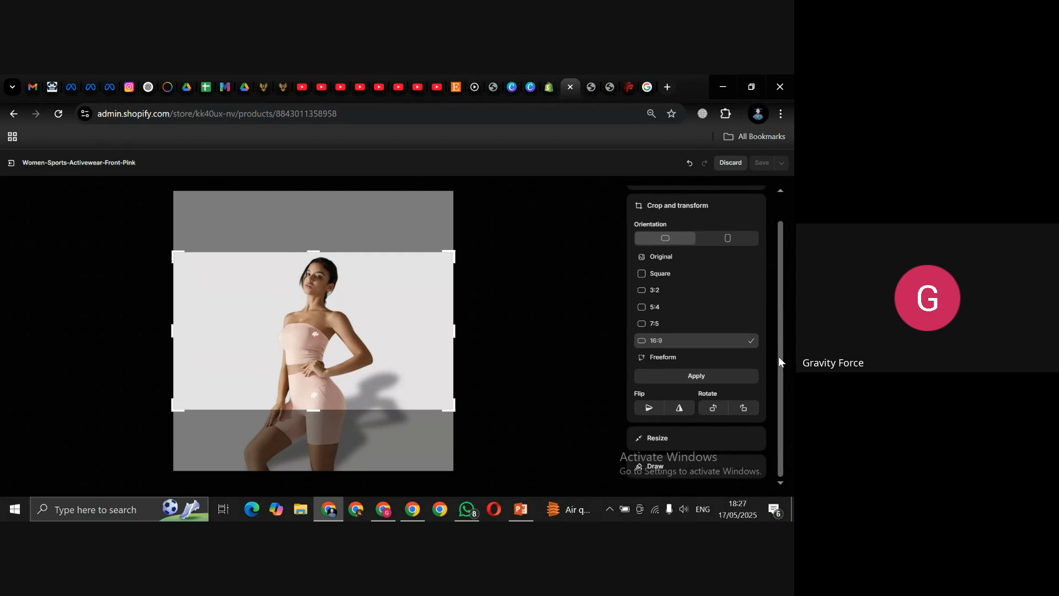
Step: Change the pink image's width from 800 to 600 px (600 × 600) and save the image
click(661, 438)
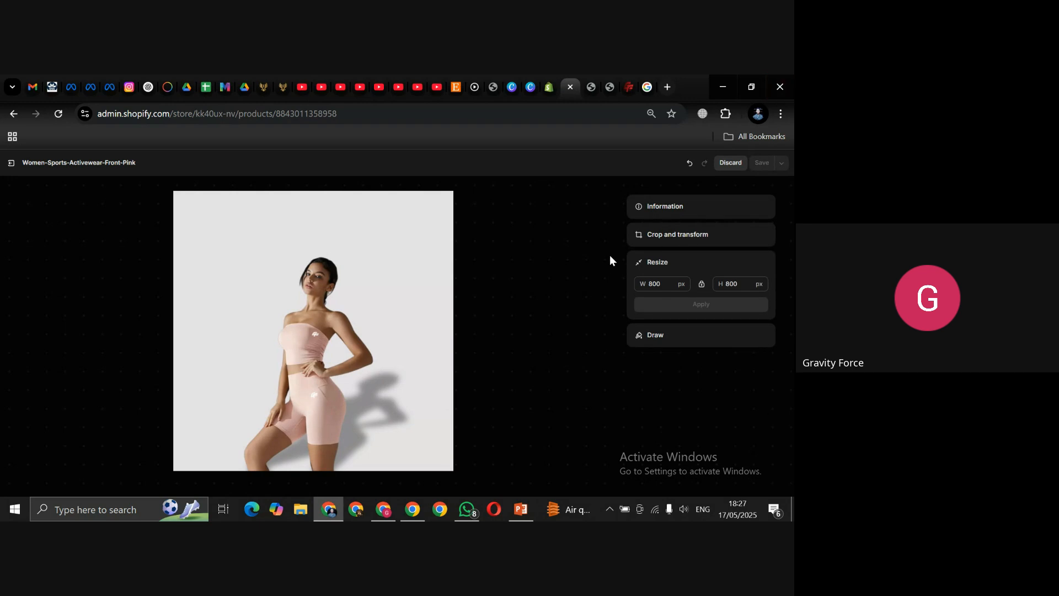
click(649, 283)
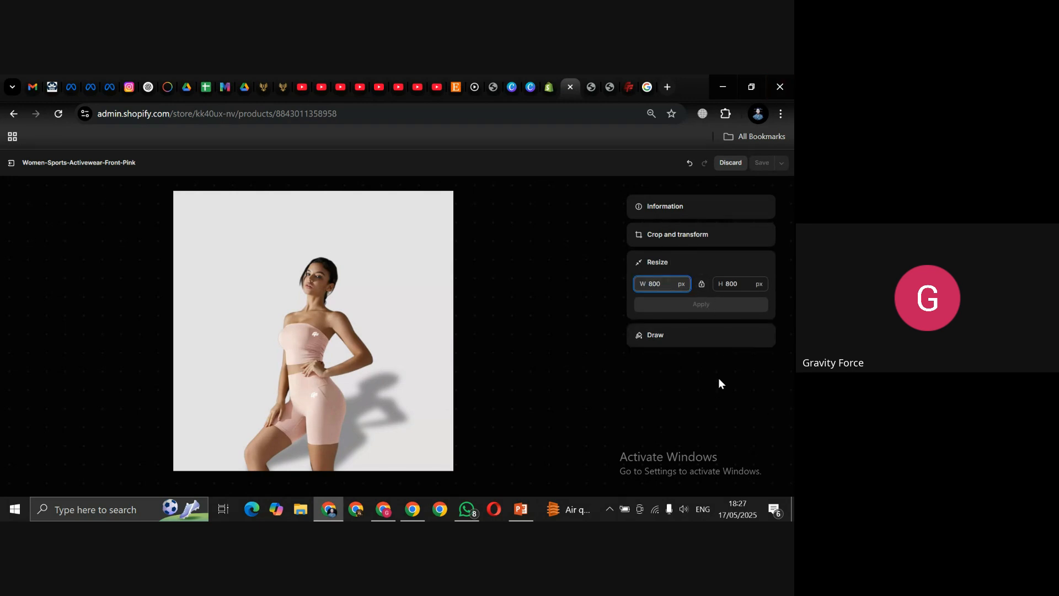
key(ctrl+a)
text(600)
click(727, 307)
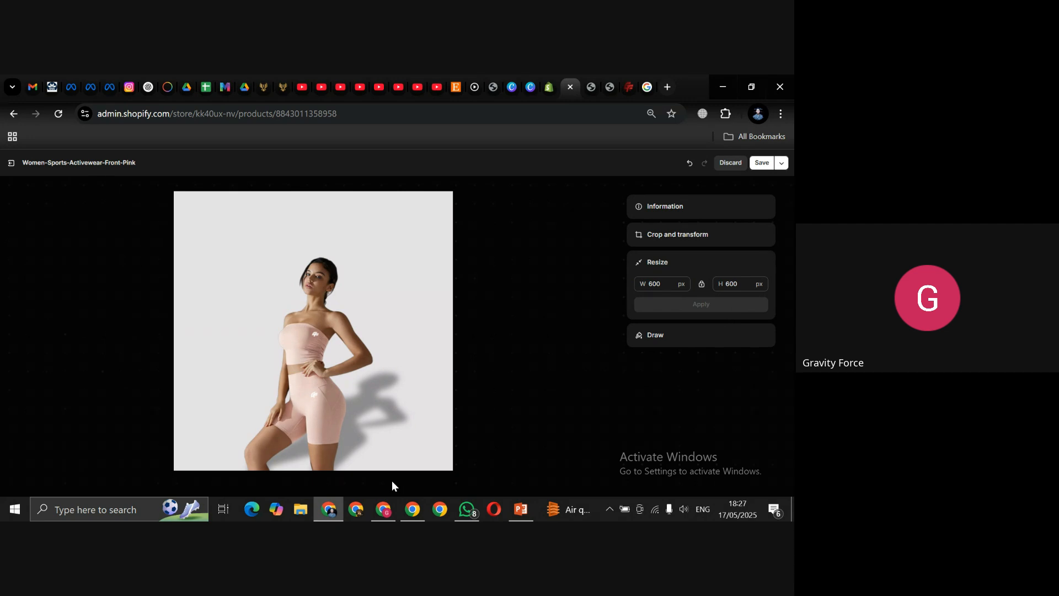
click(763, 161)
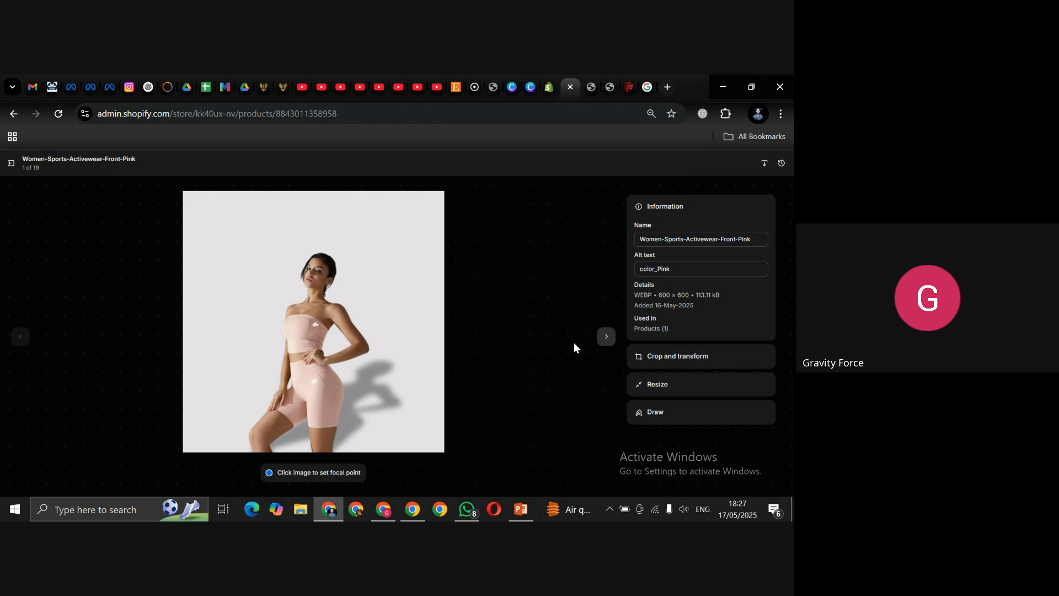
Step: Leave the image viewer, save the Women Sports Activewear product, and open its storefront preview
click(608, 337)
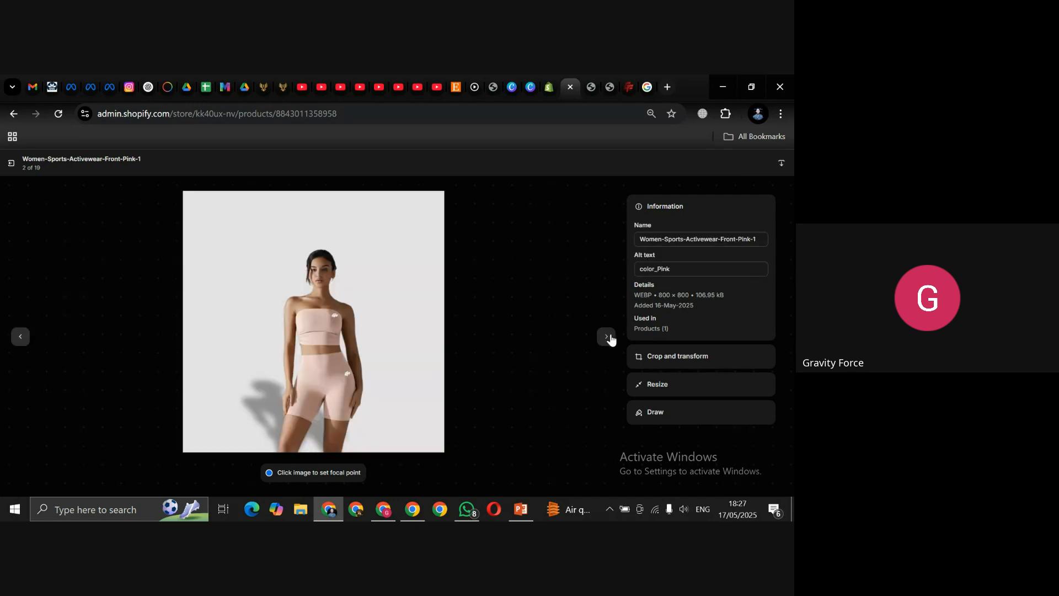
click(20, 342)
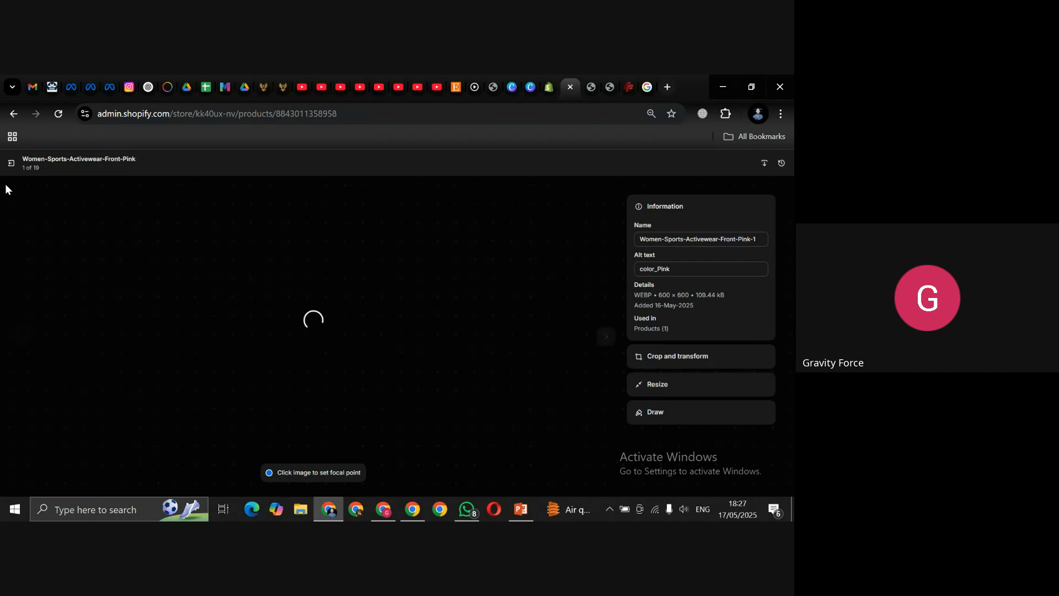
click(11, 162)
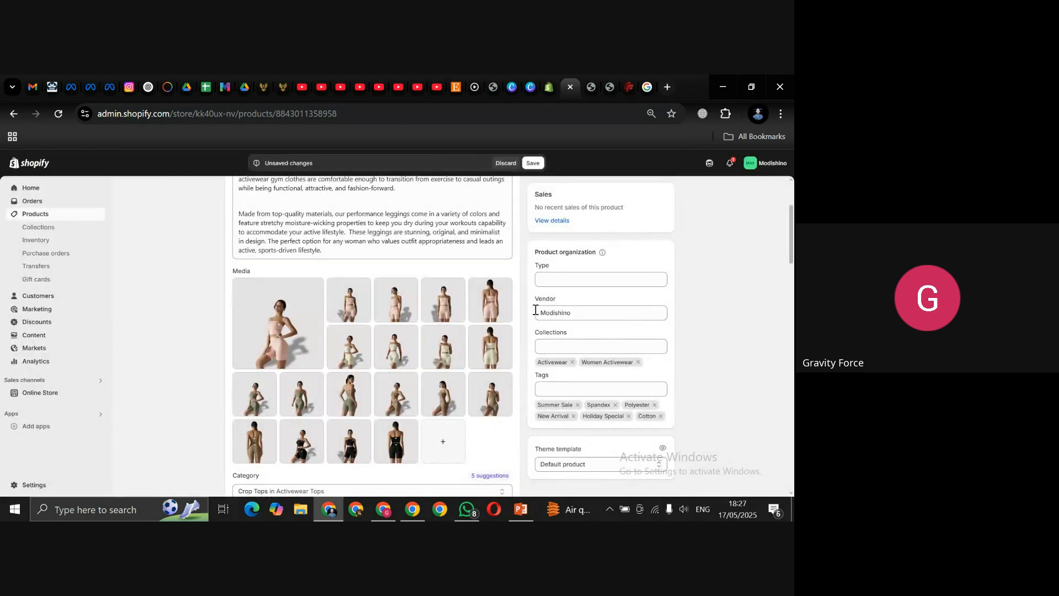
scroll(543, 237, up, 3)
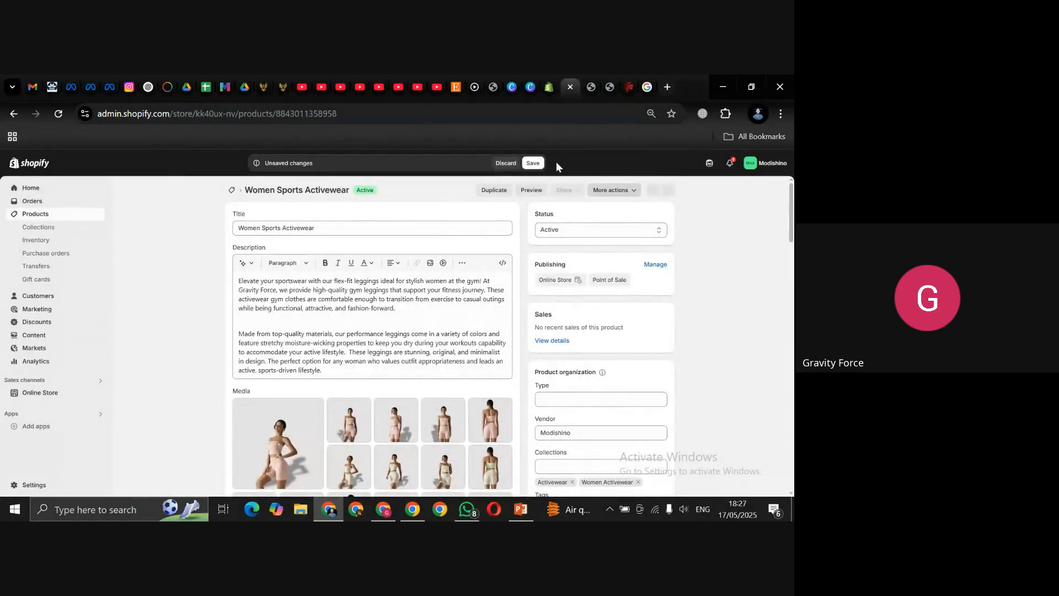
click(531, 163)
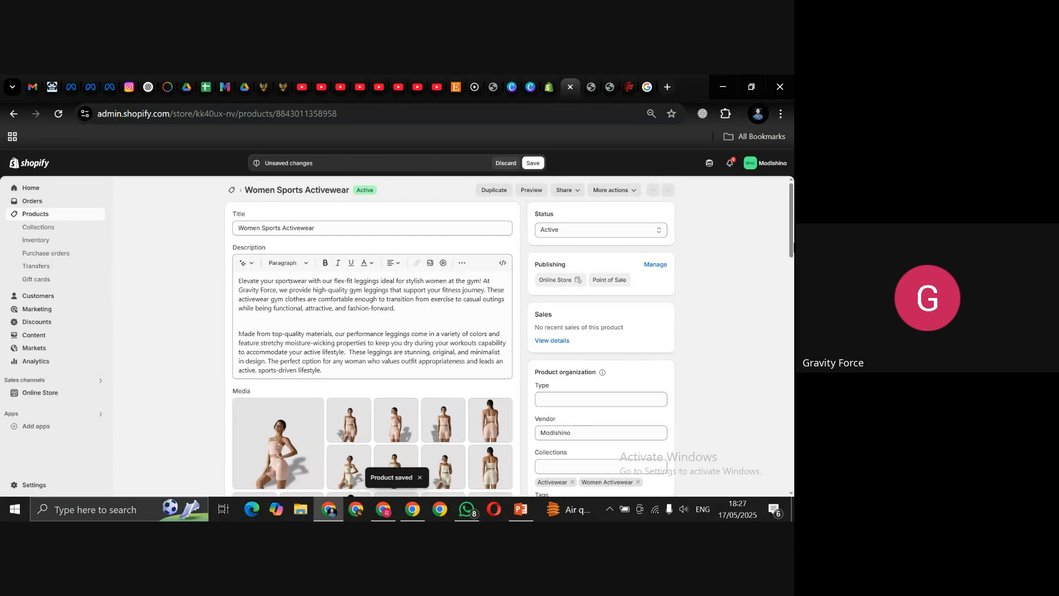
click(531, 191)
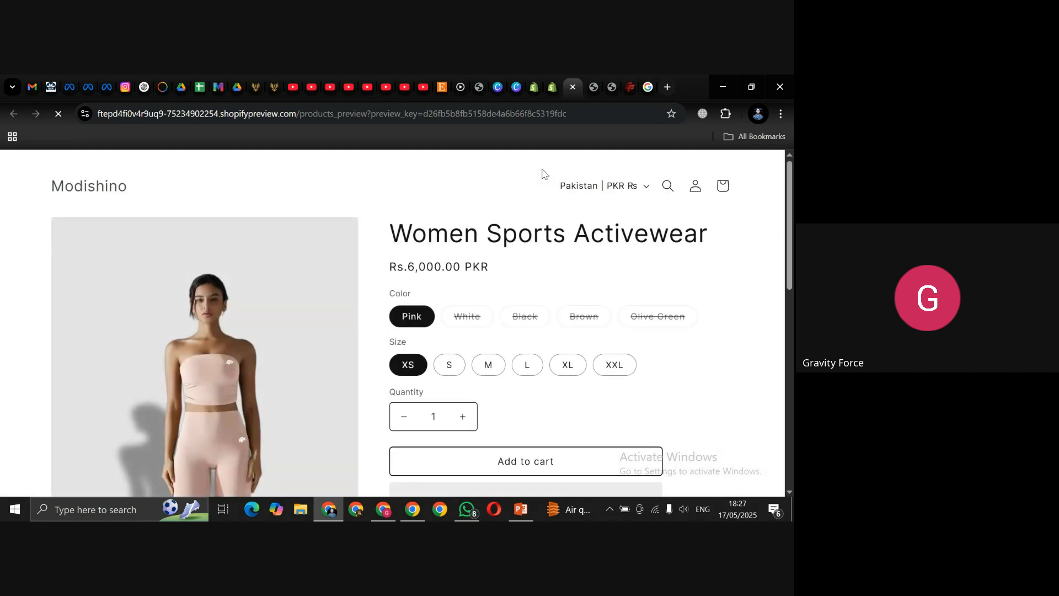
Step: Browse the preview's image thumbnails and product description, then hide the preview bar
drag(790, 176, 792, 268)
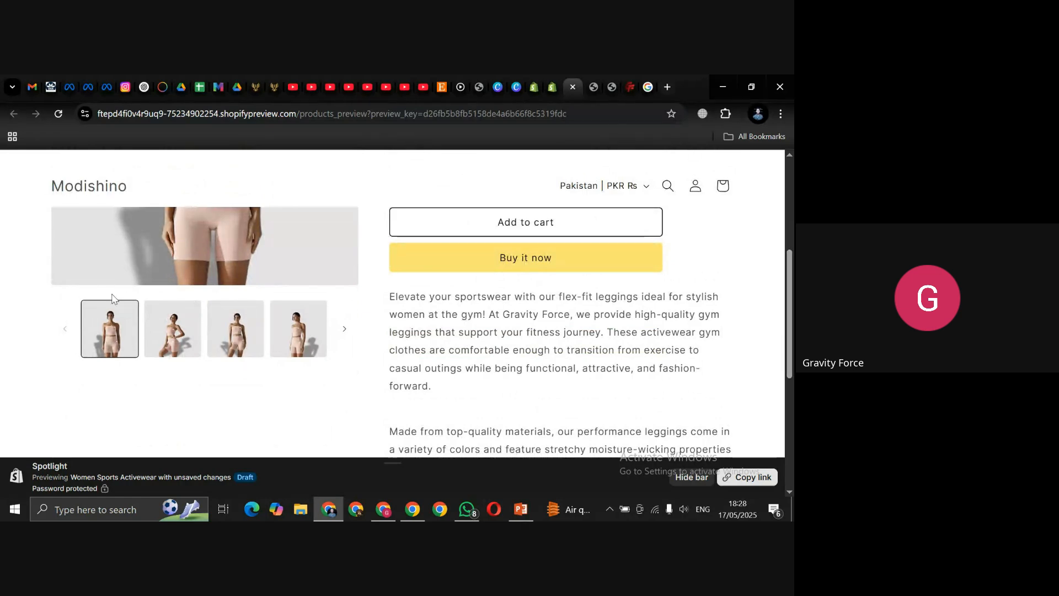
click(343, 334)
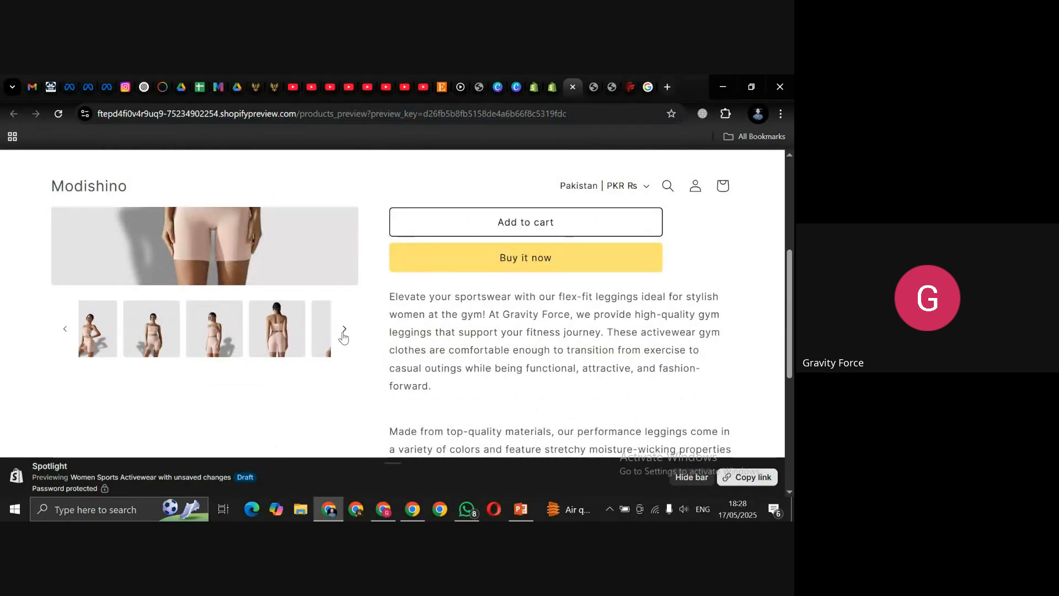
click(343, 334)
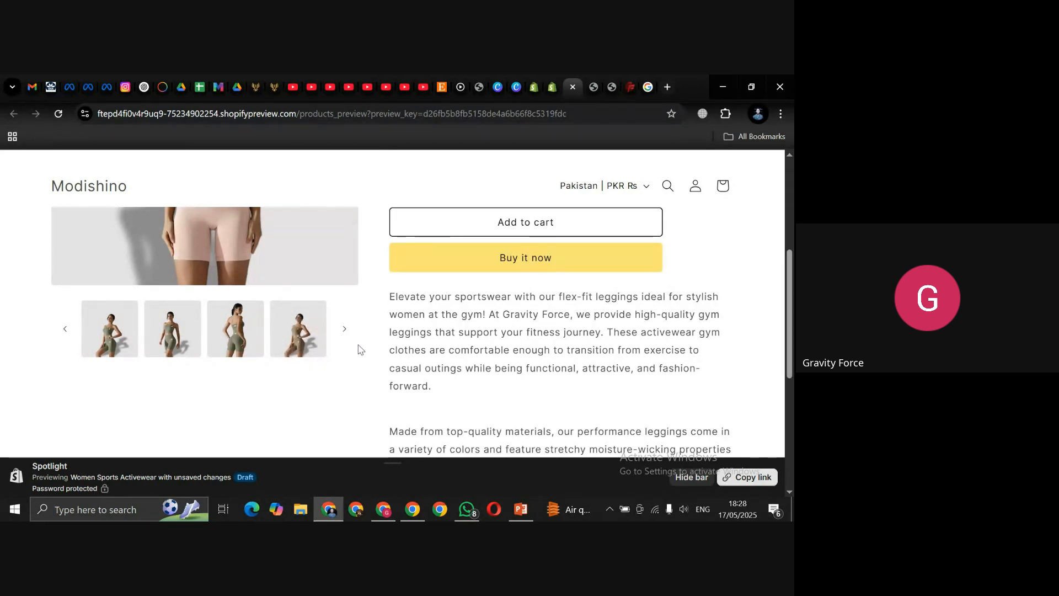
drag(792, 275, 791, 187)
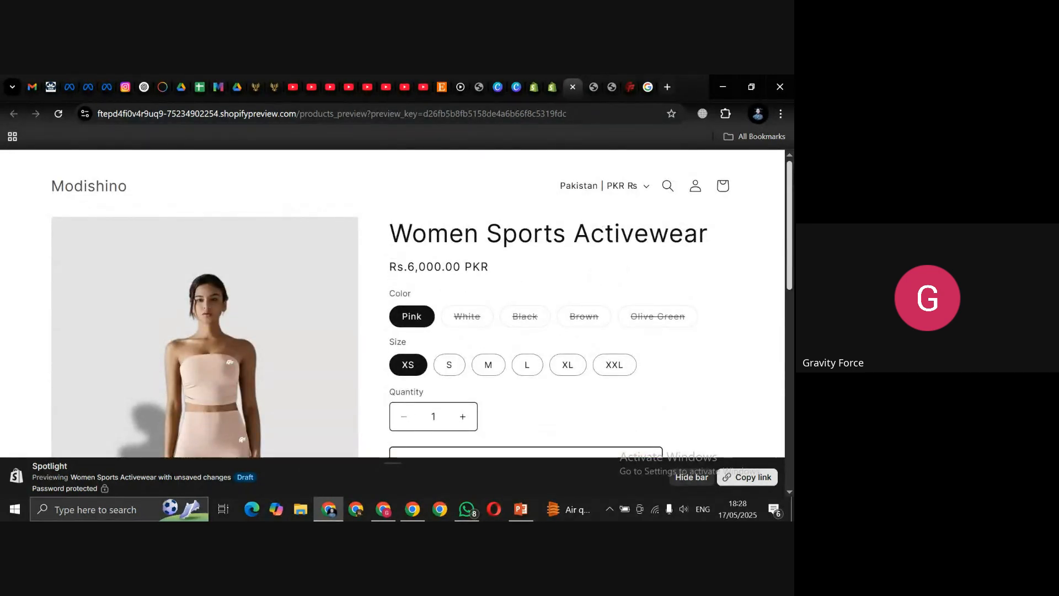
mouse_move(790, 199)
mouse_down()
mouse_move(787, 286)
mouse_move(793, 213)
mouse_up()
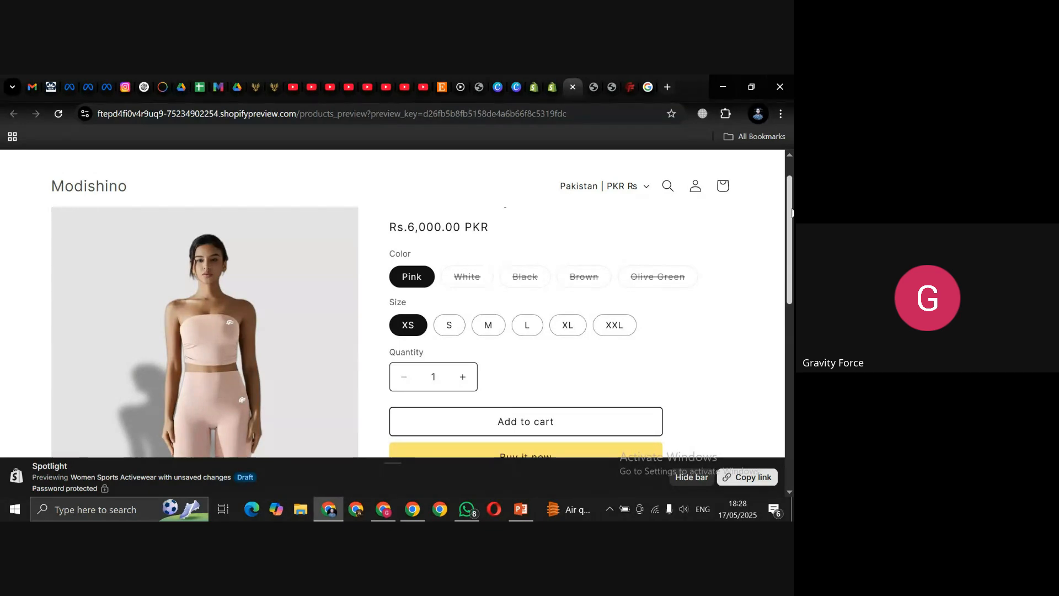
scroll(392, 303, down, 5)
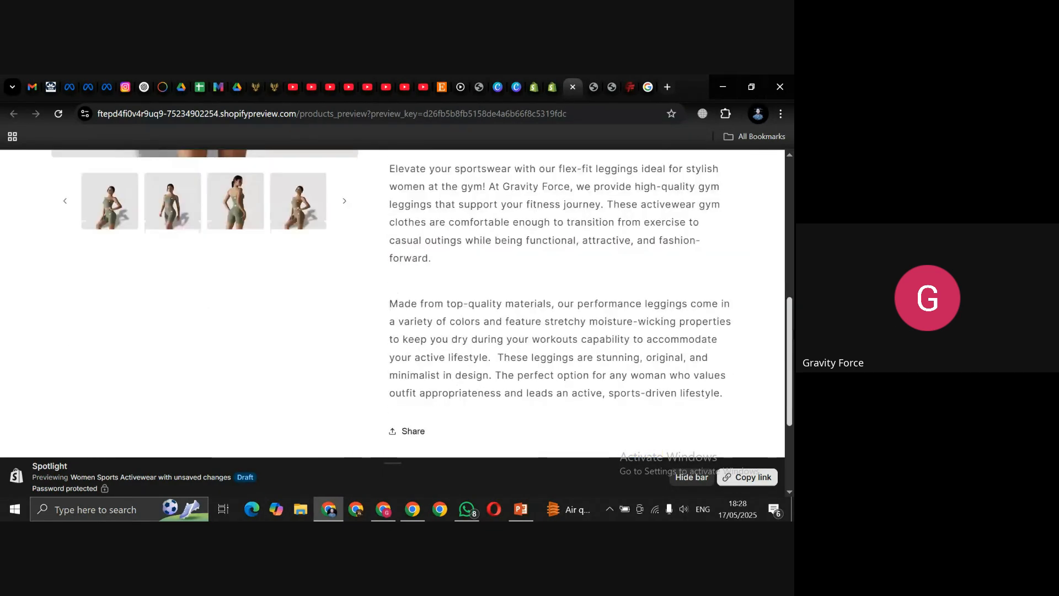
drag(791, 393, 793, 196)
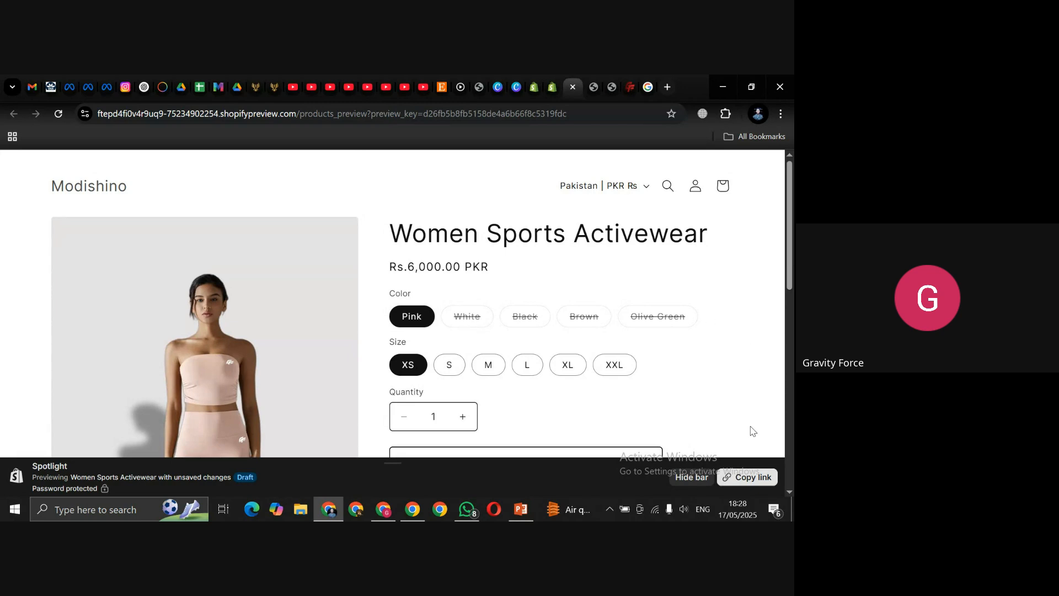
click(694, 478)
drag(790, 265, 791, 281)
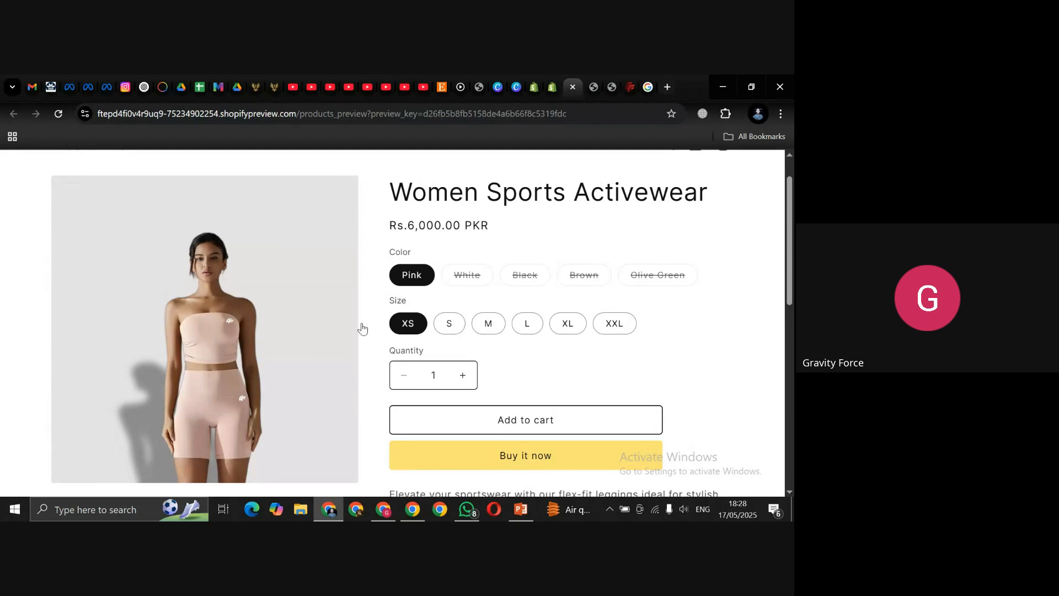
click(473, 288)
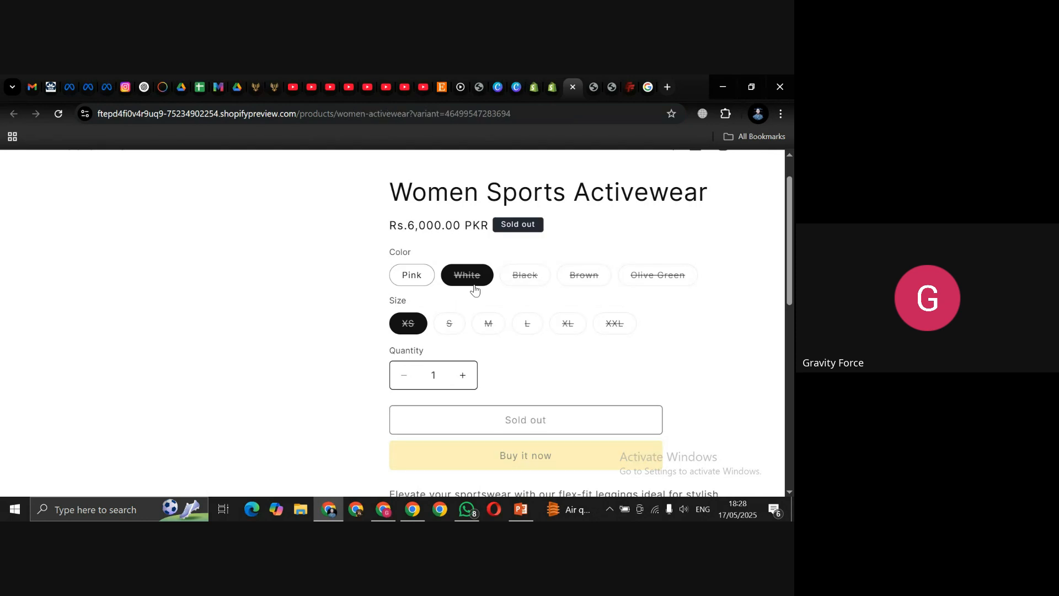
click(532, 278)
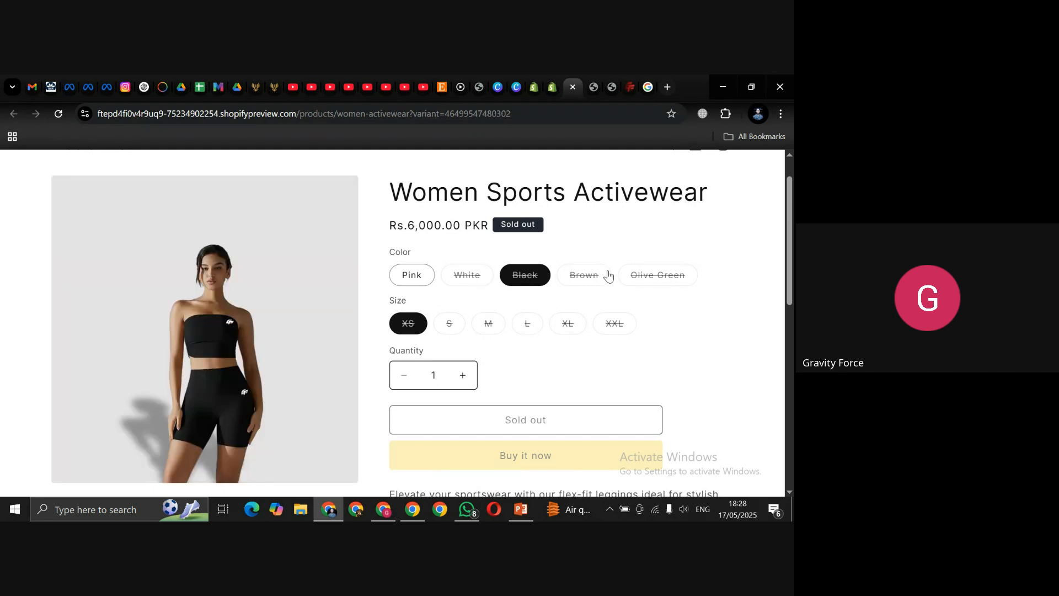
click(588, 280)
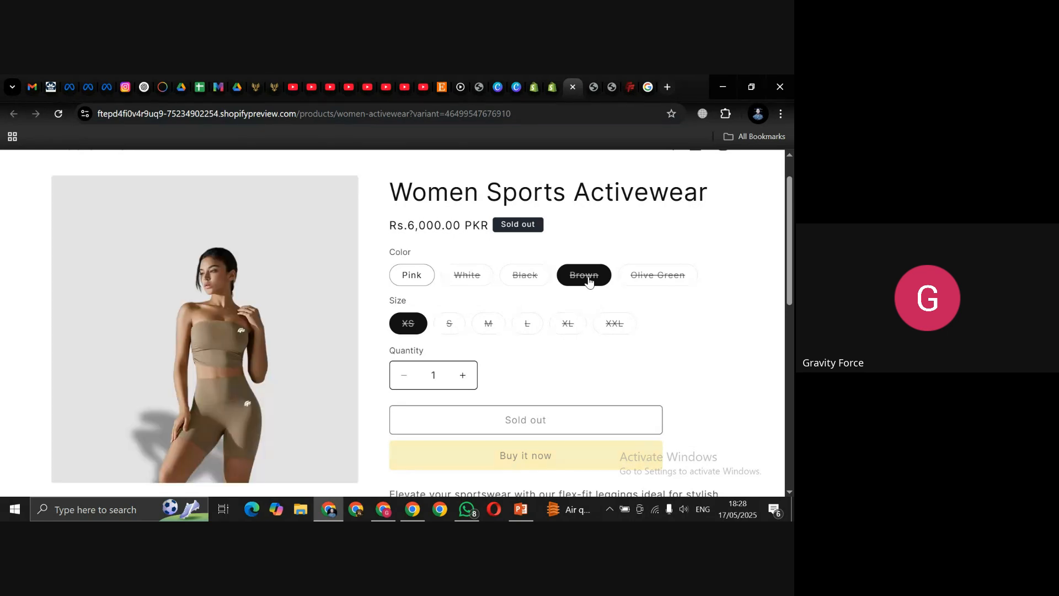
click(664, 274)
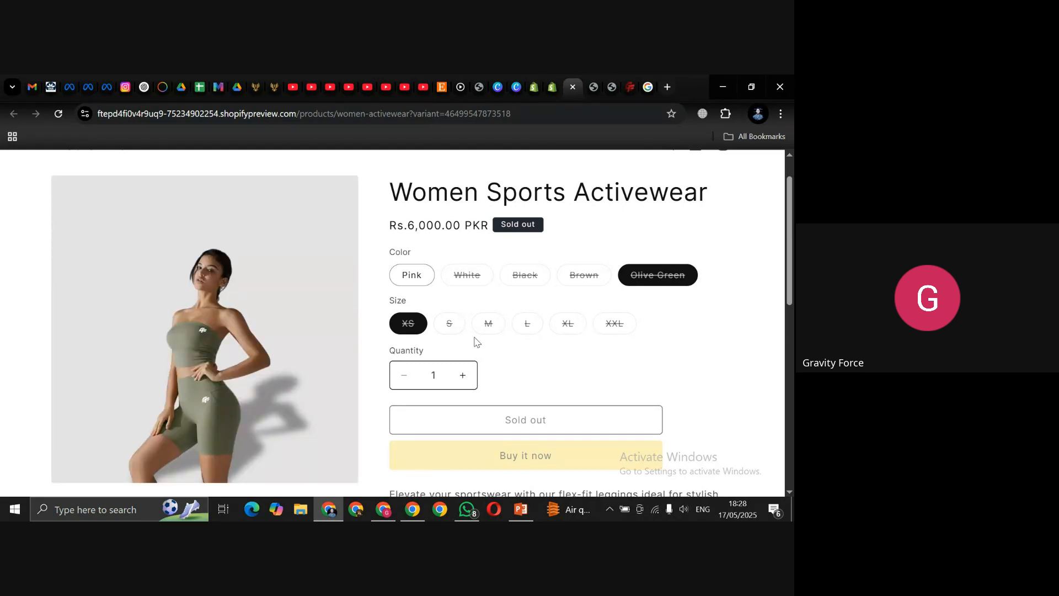
click(422, 279)
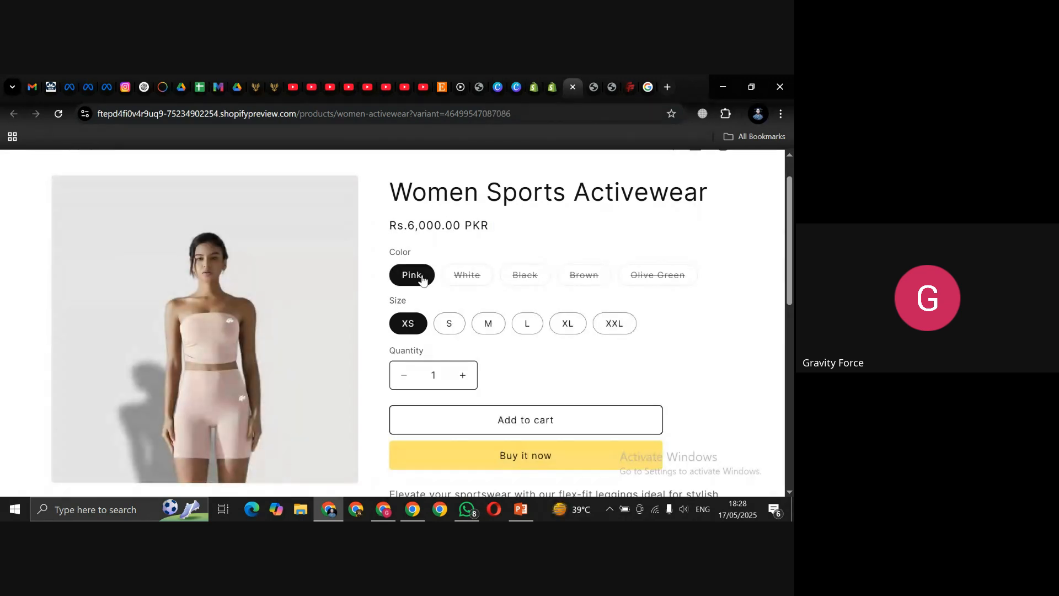
scroll(786, 237, up, 1)
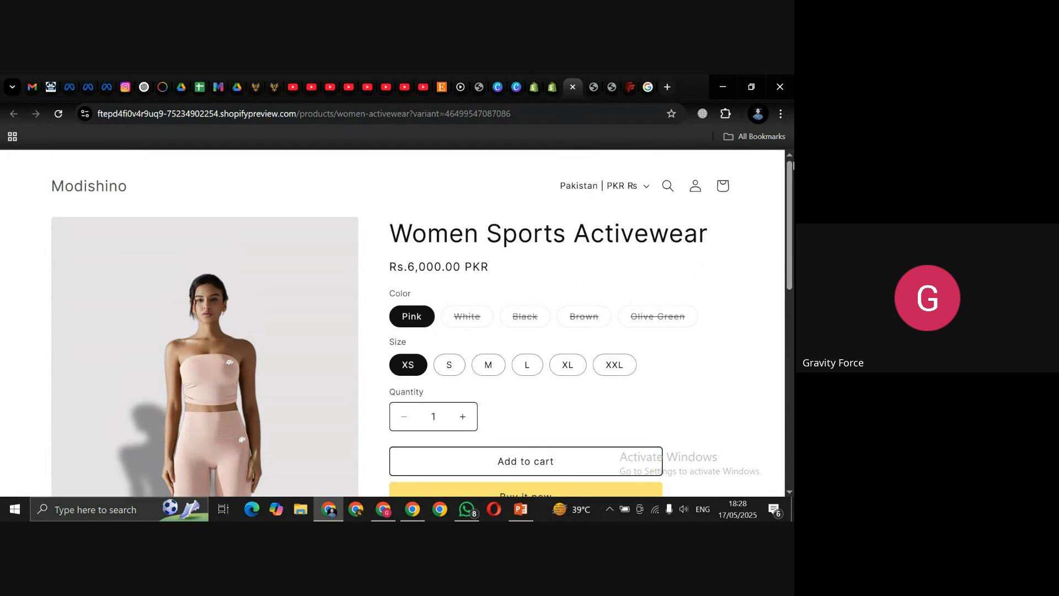
Step: Go to Online Store > Themes, customize Spotlight, and select the Featured collection section
click(553, 89)
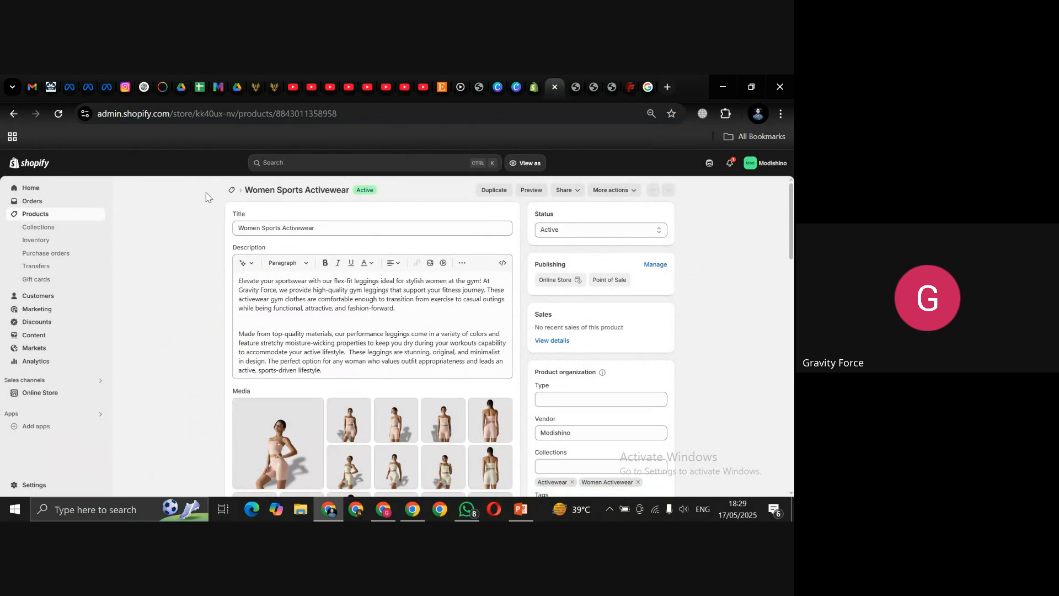
click(41, 398)
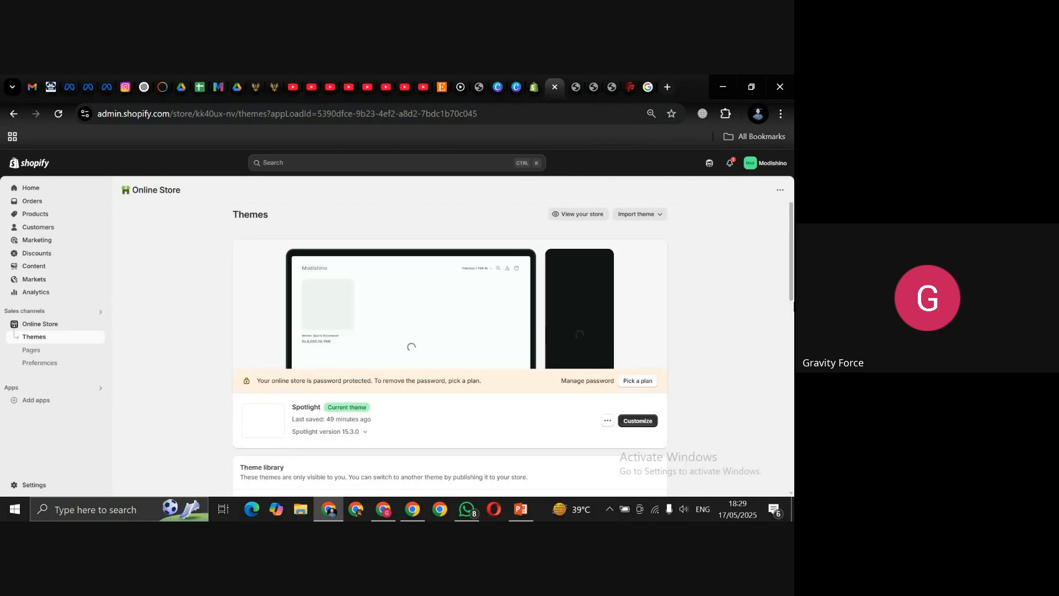
drag(791, 293, 791, 320)
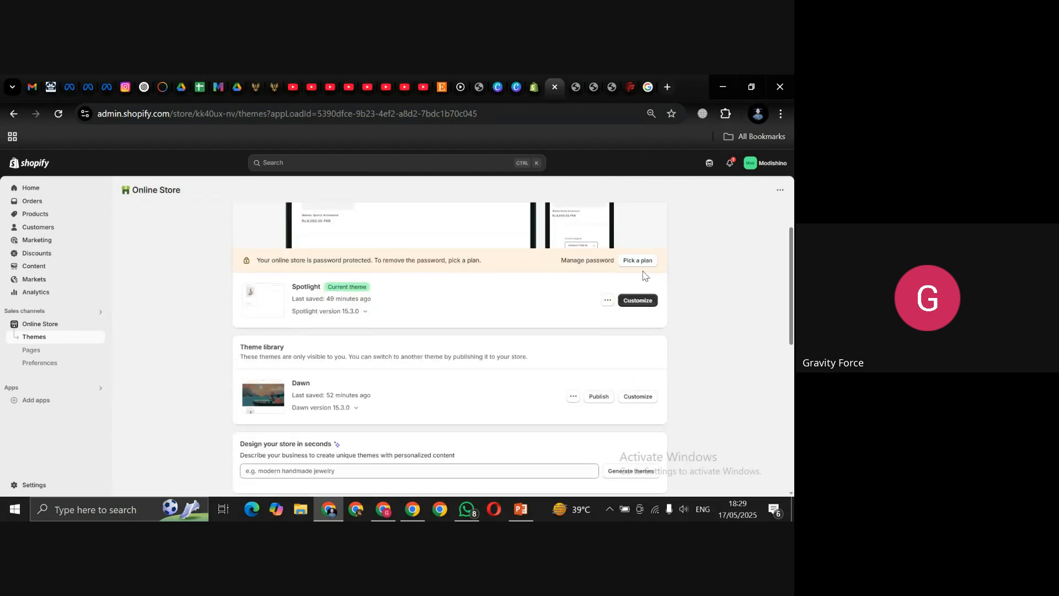
click(634, 306)
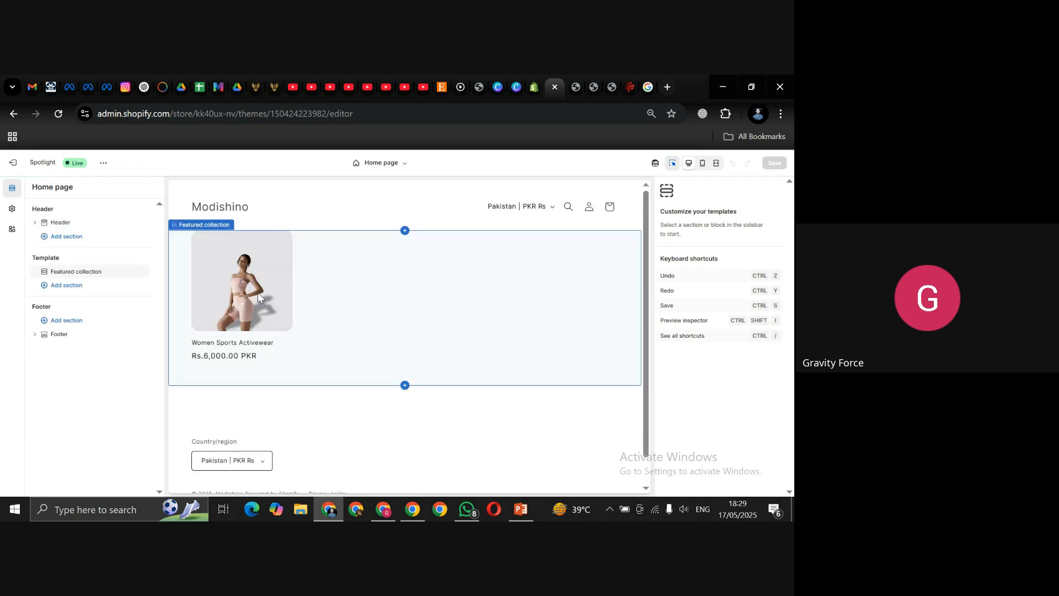
click(258, 297)
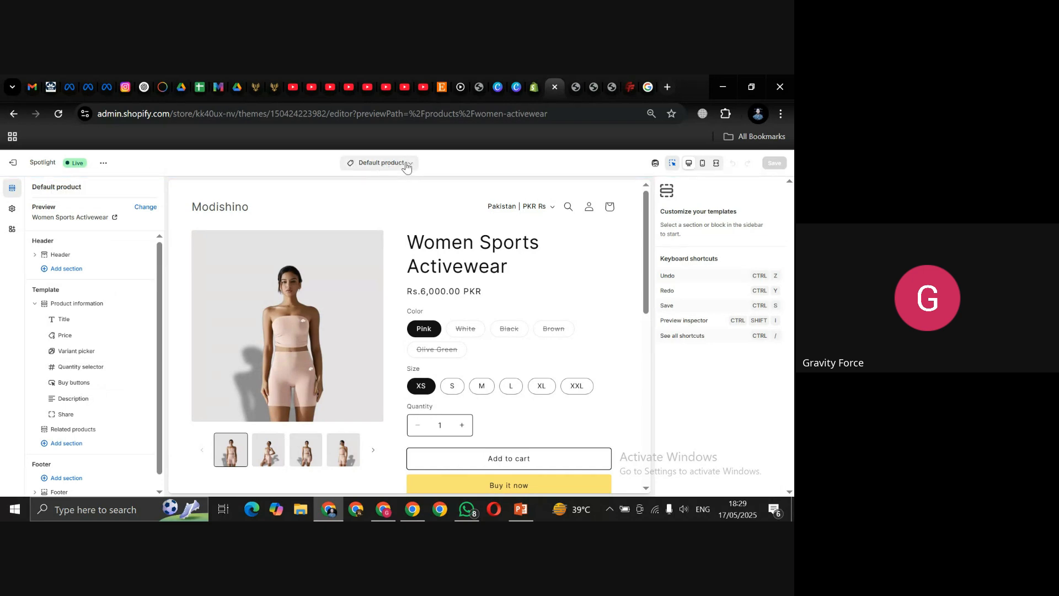
Step: Set the Product information section's colour scheme to the dark Scheme 3
click(75, 304)
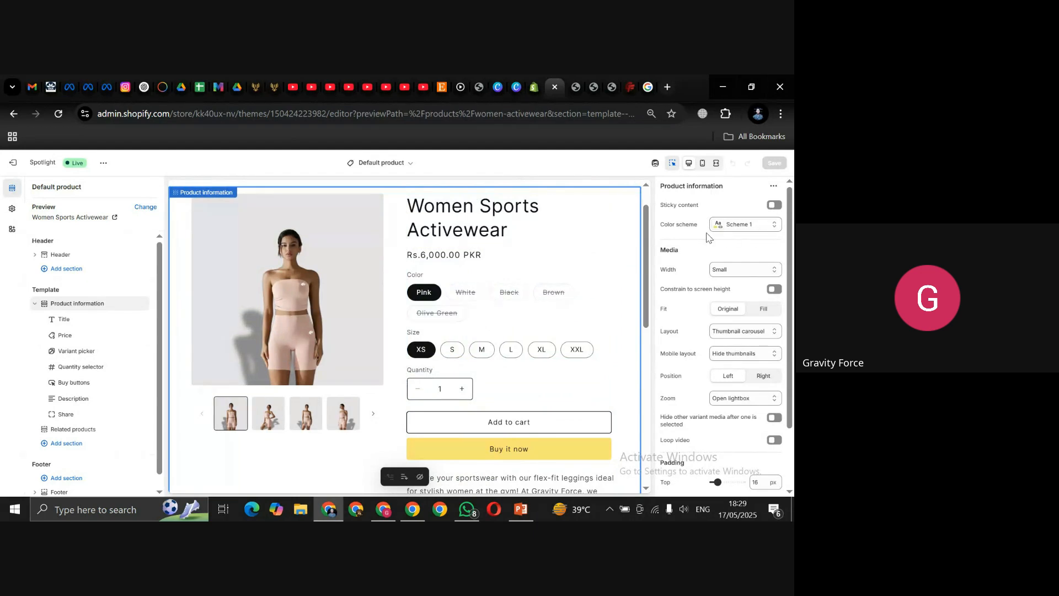
click(773, 229)
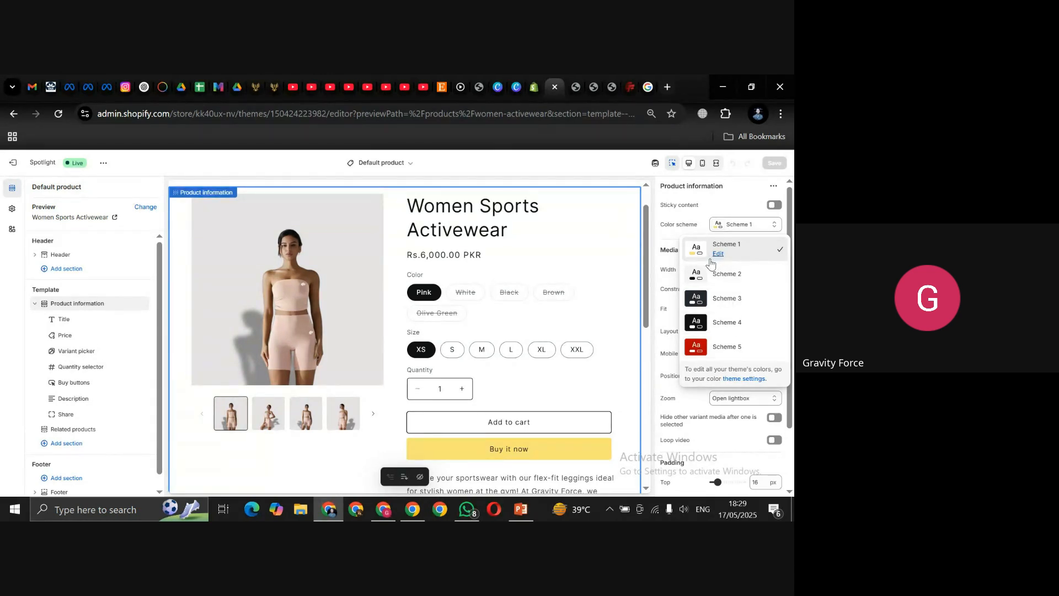
click(722, 305)
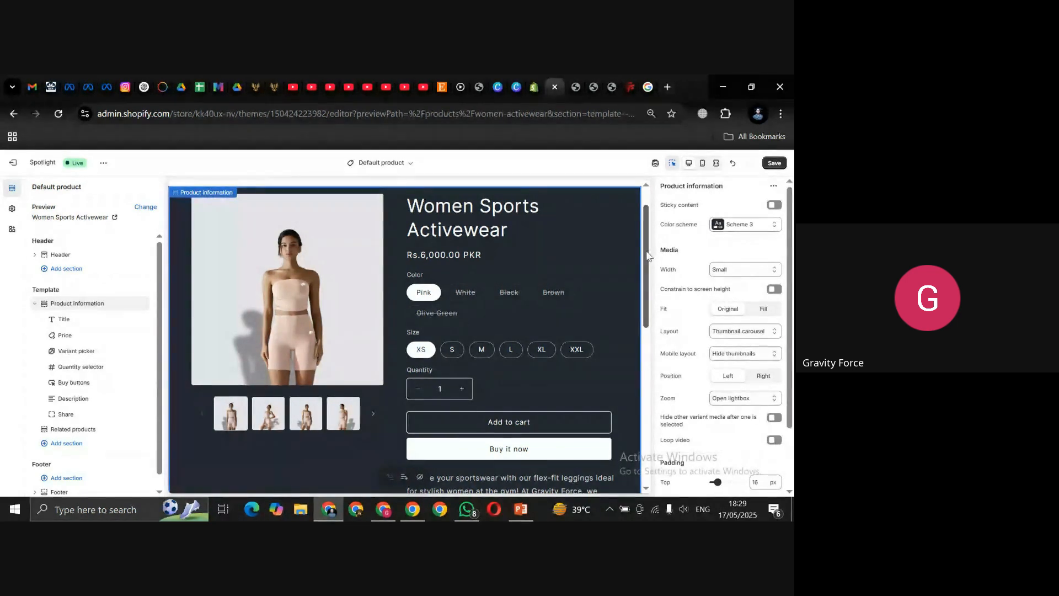
drag(646, 251, 640, 217)
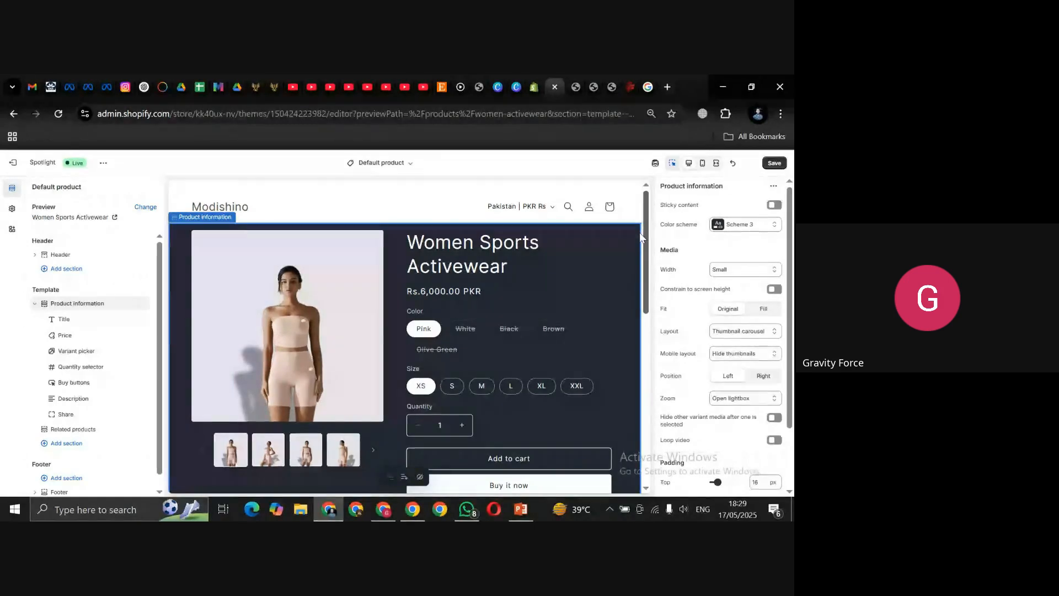
scroll(642, 237, down, 2)
scroll(646, 261, down, 2)
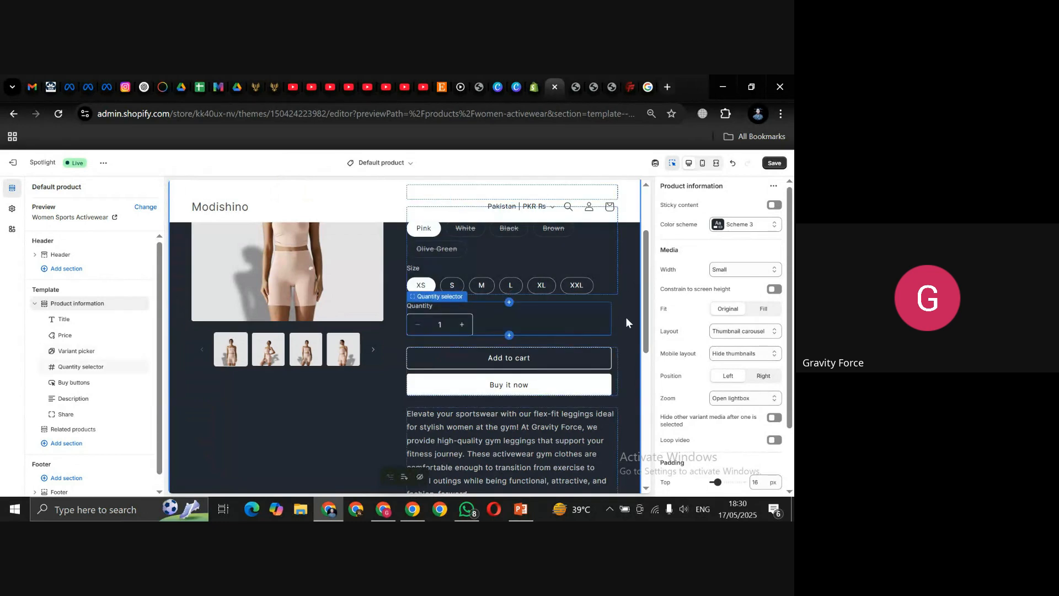
drag(647, 318, 648, 273)
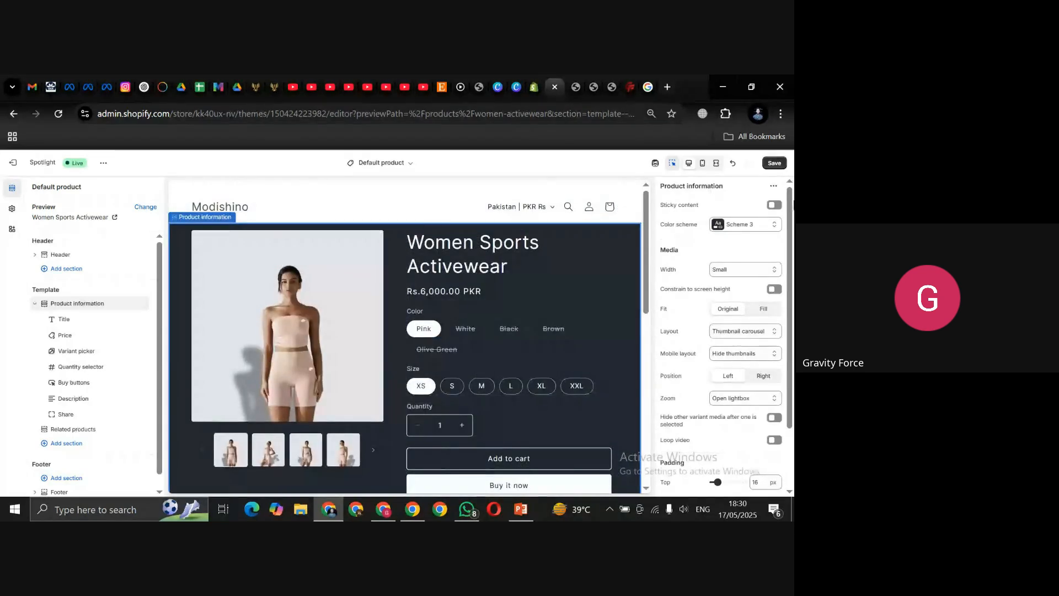
Step: Set the product media width to Large and view the page with side panels hidden
click(753, 268)
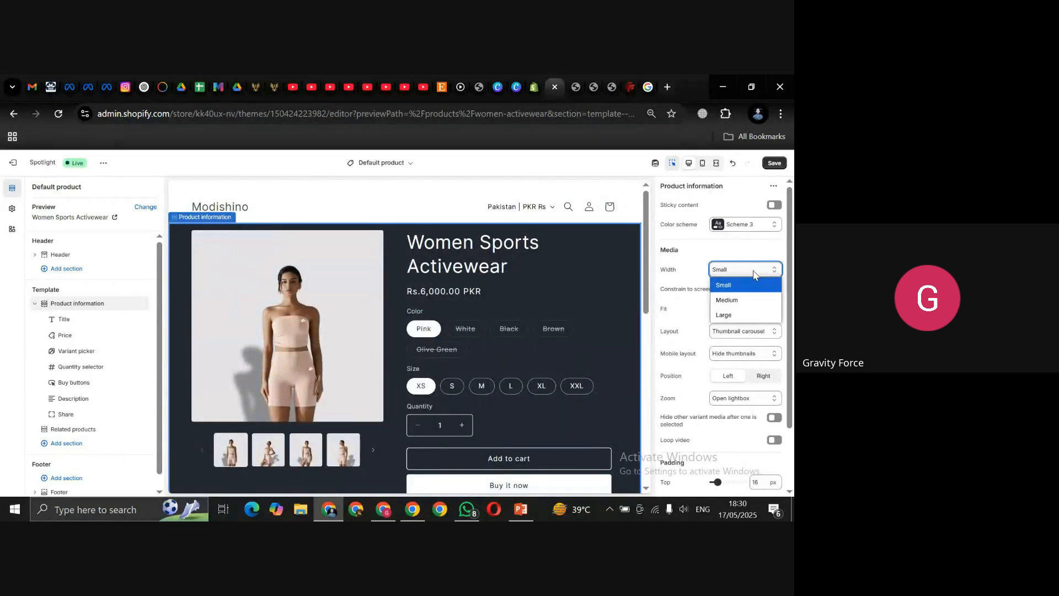
click(736, 302)
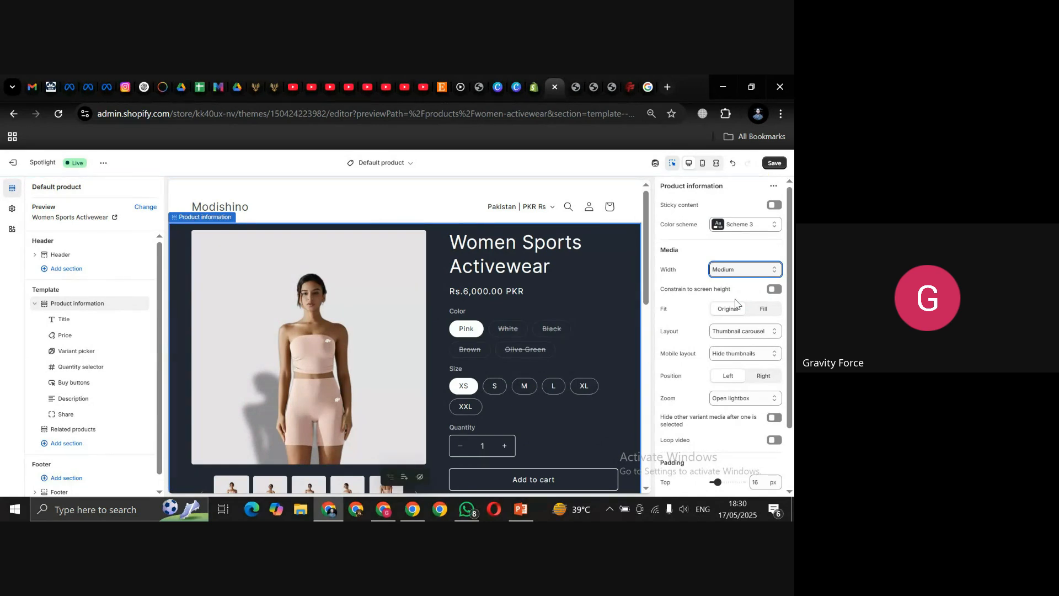
click(739, 270)
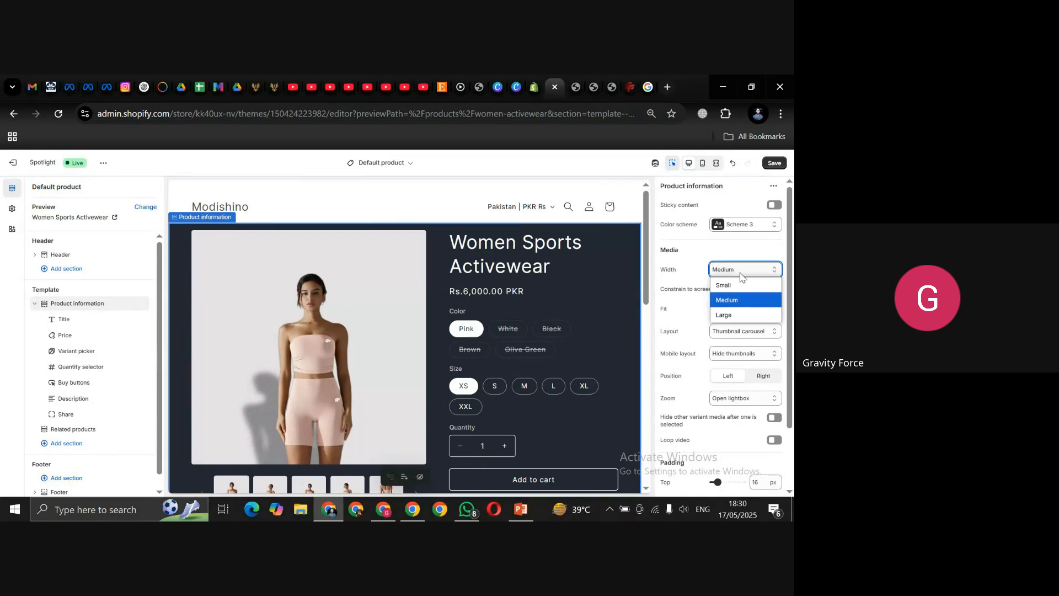
click(725, 318)
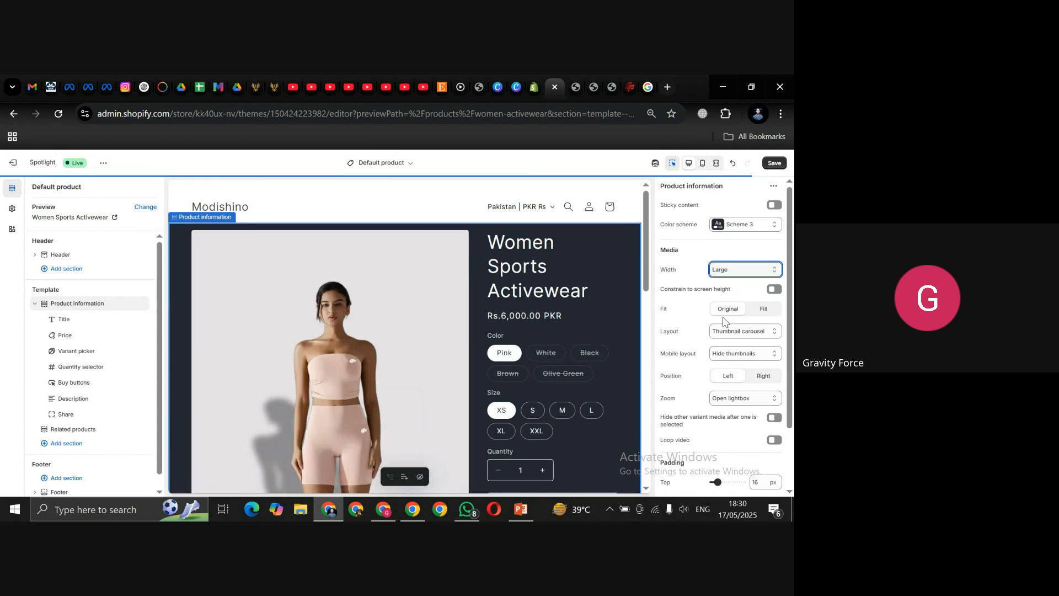
click(716, 163)
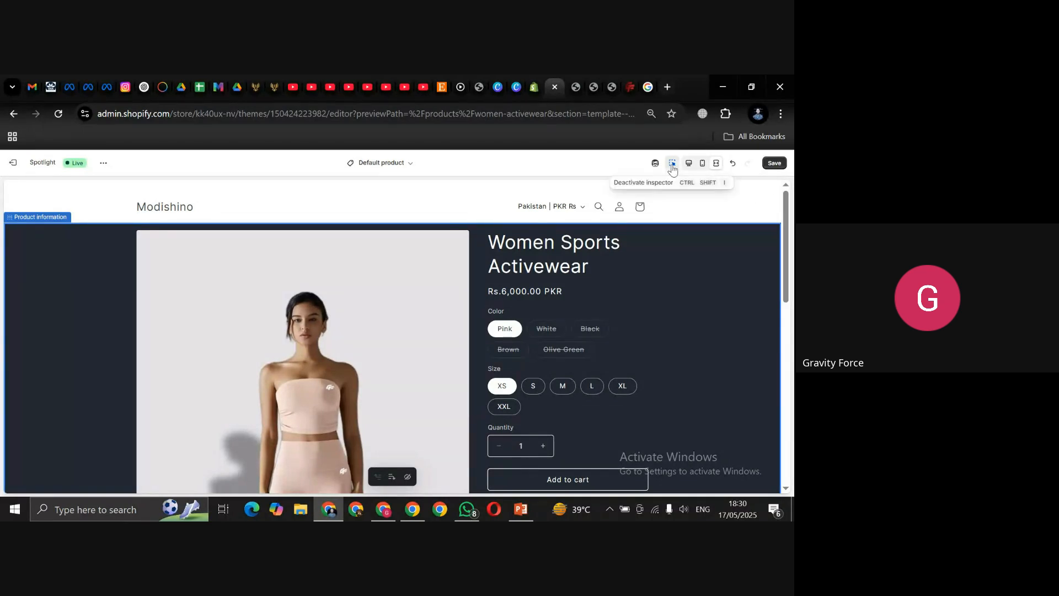
mouse_move(786, 204)
mouse_down()
mouse_move(789, 318)
mouse_move(792, 204)
mouse_up()
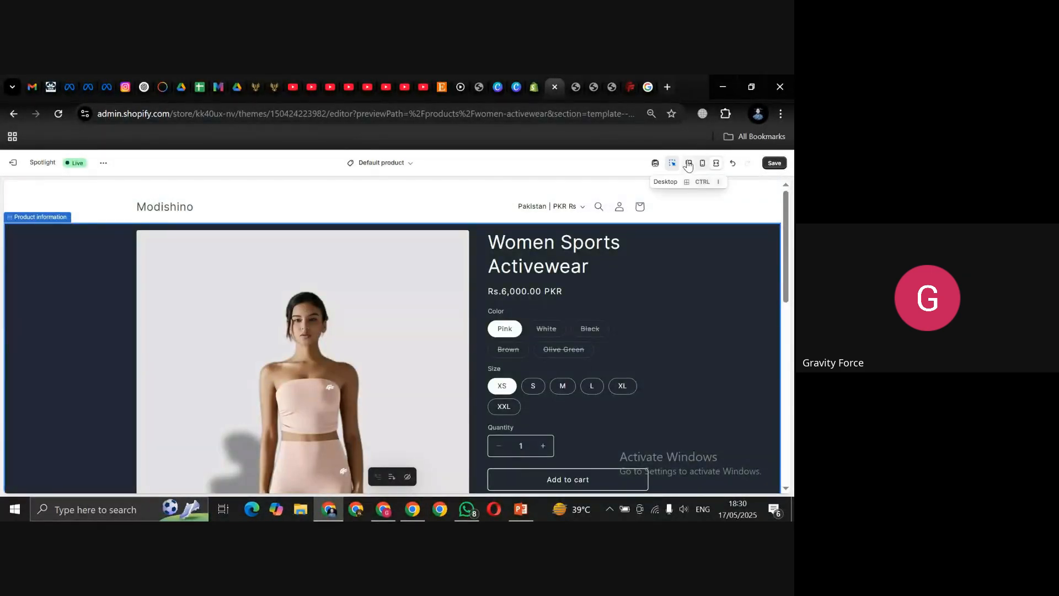
click(688, 168)
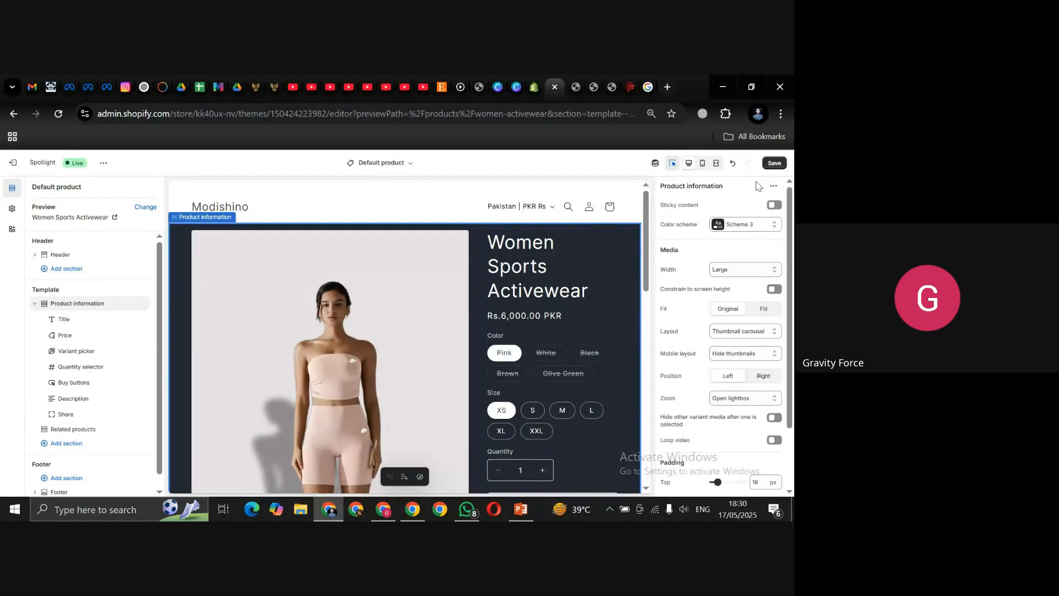
click(718, 163)
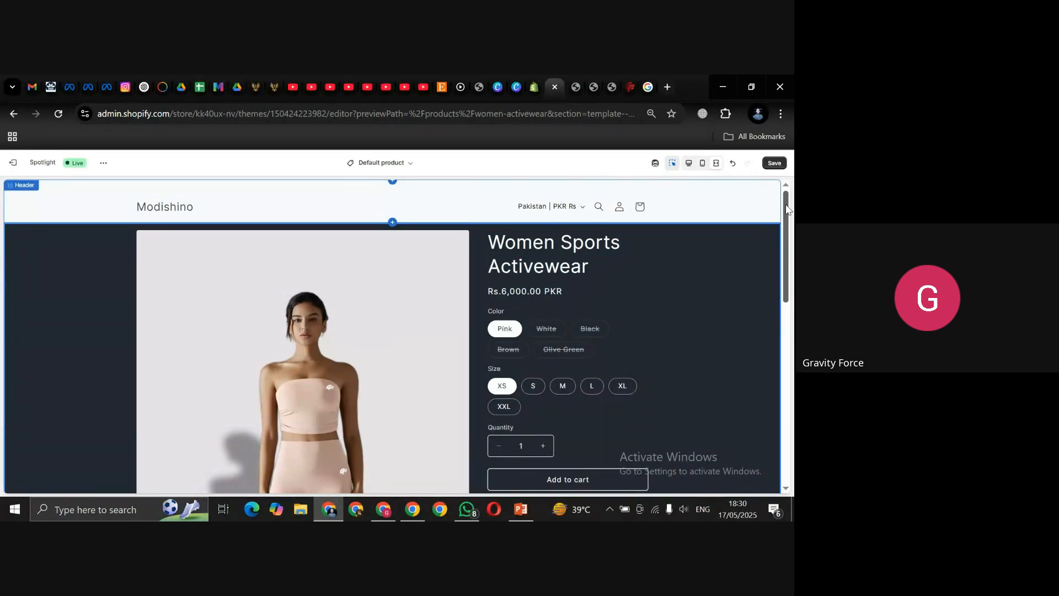
mouse_move(787, 209)
mouse_down()
mouse_move(770, 330)
mouse_move(793, 204)
mouse_up()
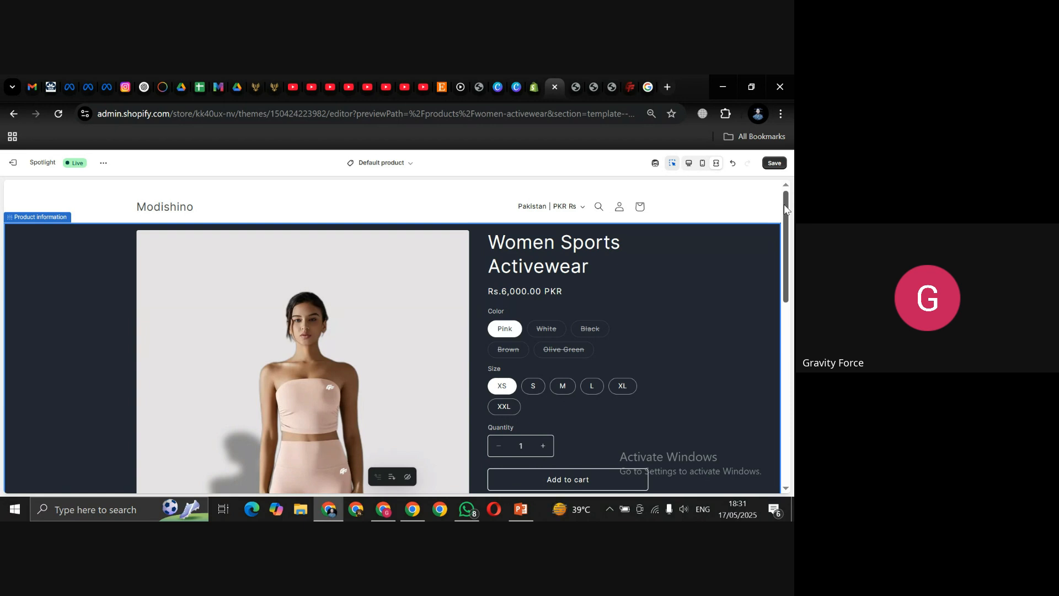
Step: Change media width from Large to Small, check it full-width, then restore the side panels
click(688, 162)
click(763, 270)
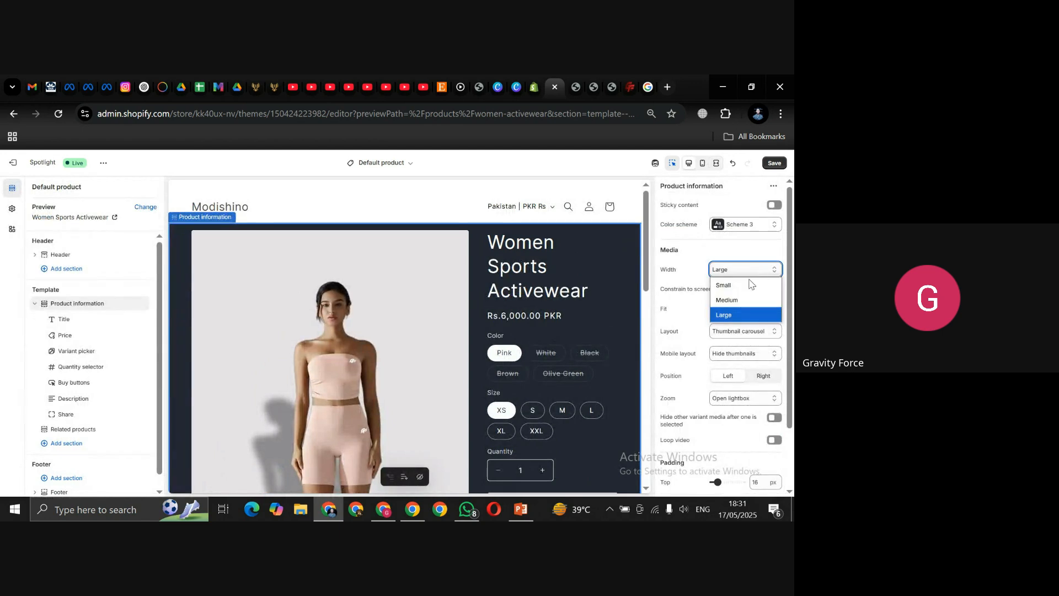
click(744, 286)
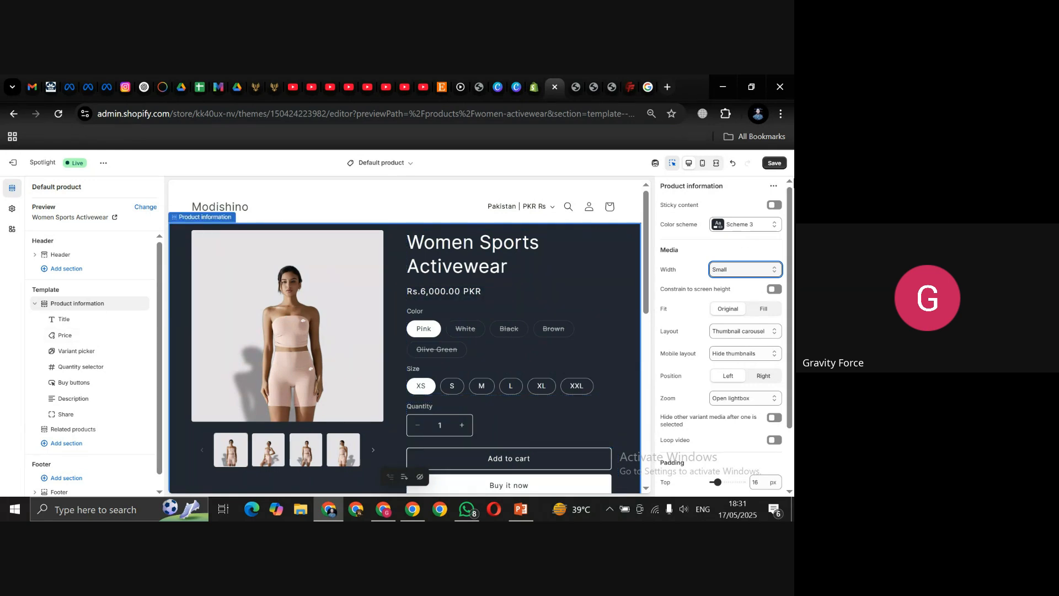
click(716, 163)
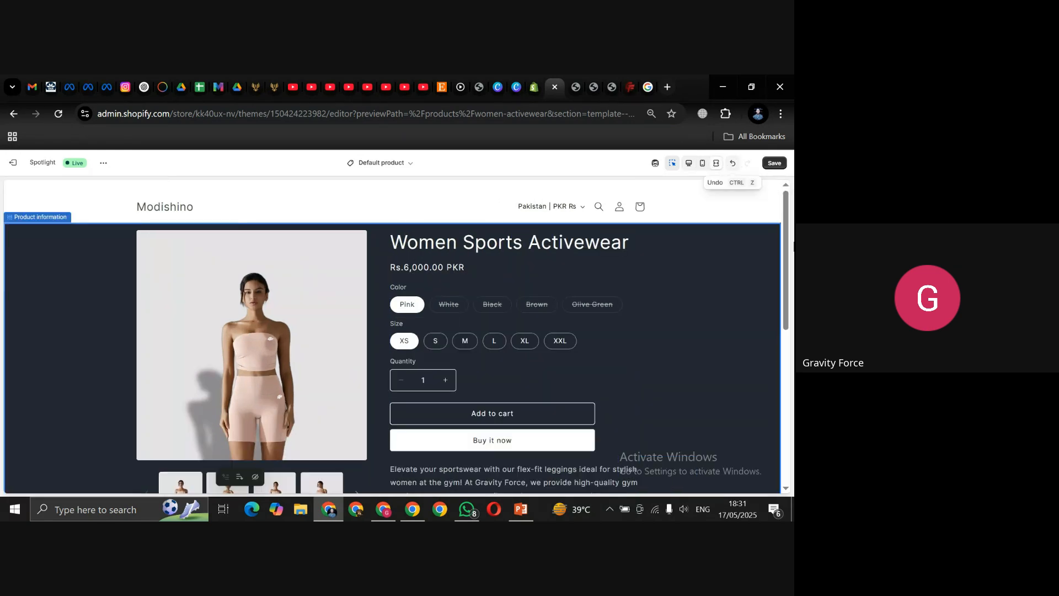
scroll(762, 294, down, 1)
drag(788, 269, 783, 327)
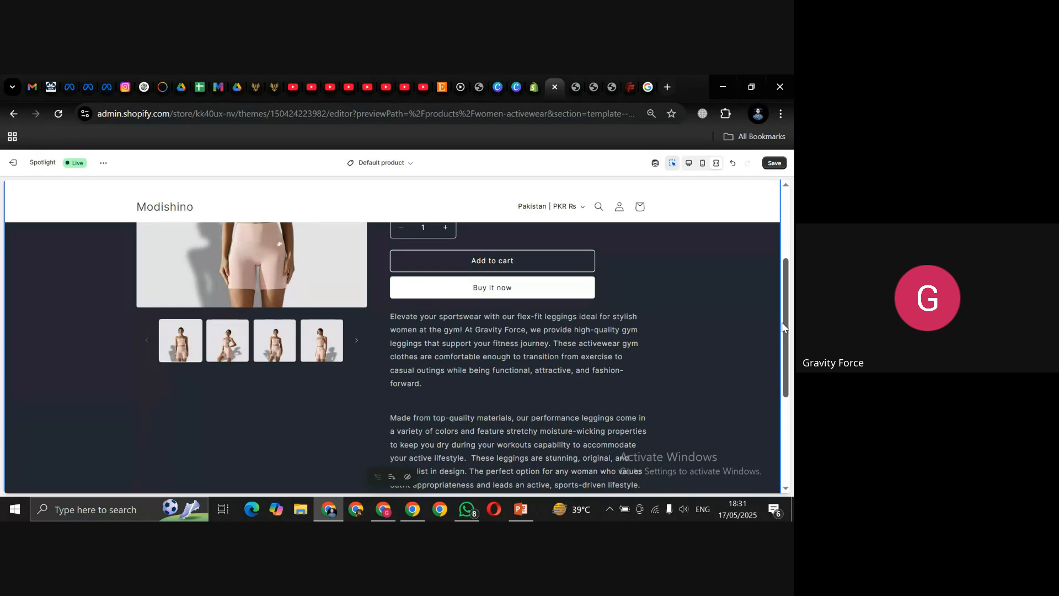
drag(785, 328, 784, 259)
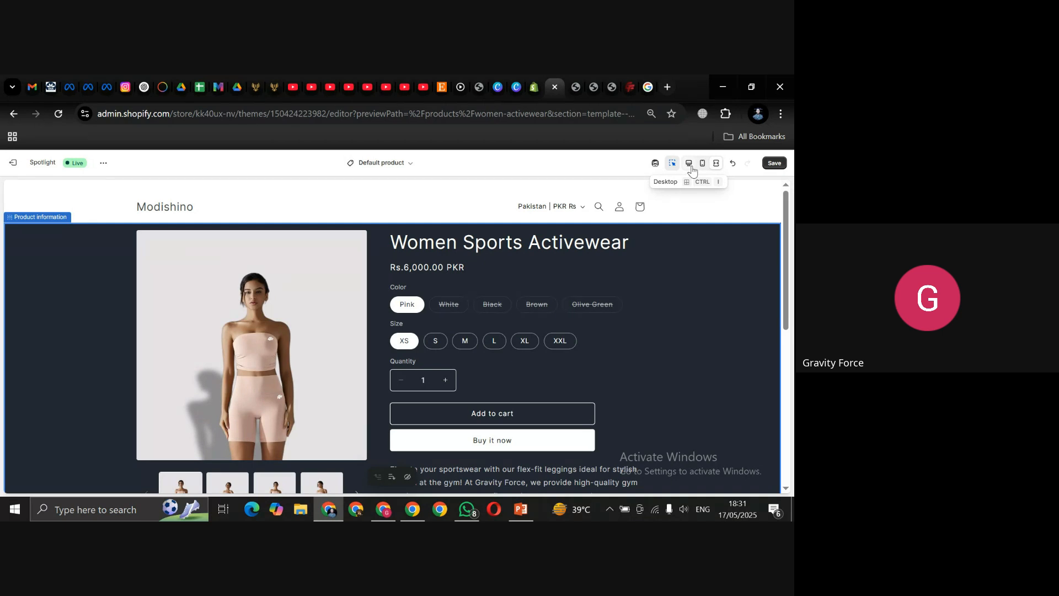
click(690, 165)
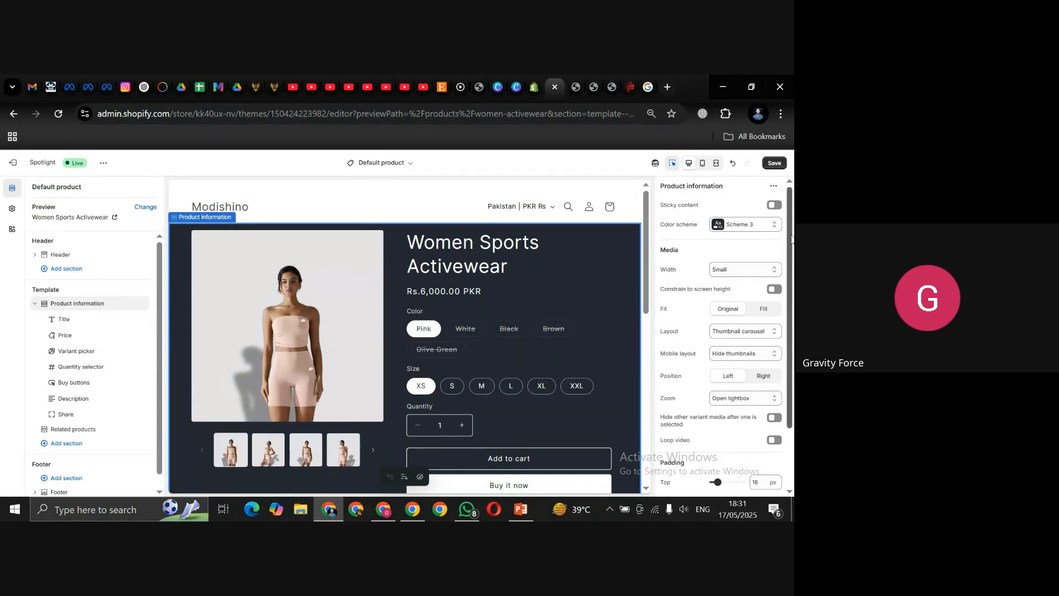
drag(792, 239, 792, 253)
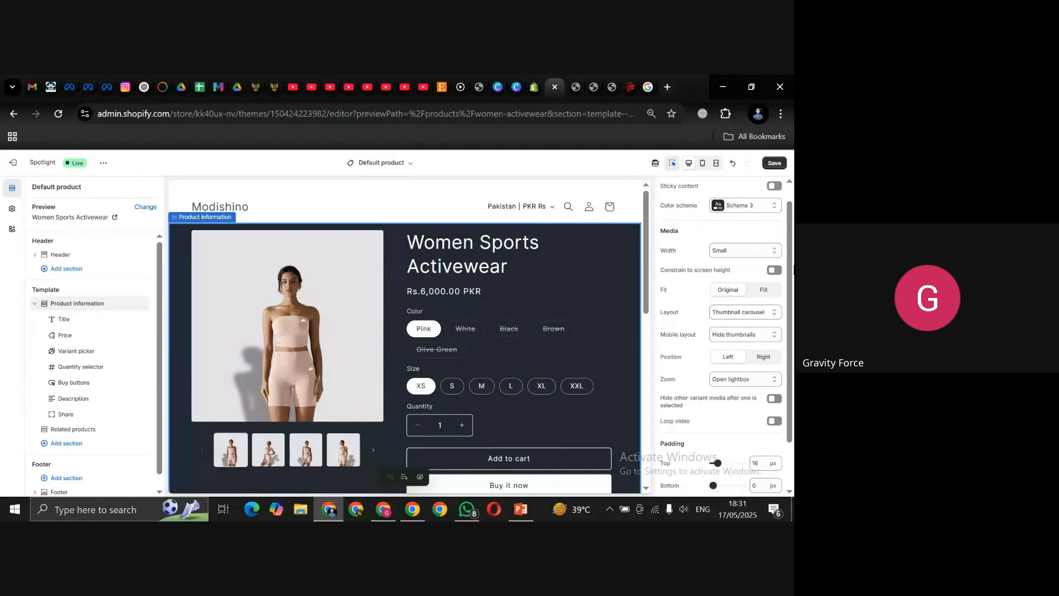
scroll(791, 270, down, 1)
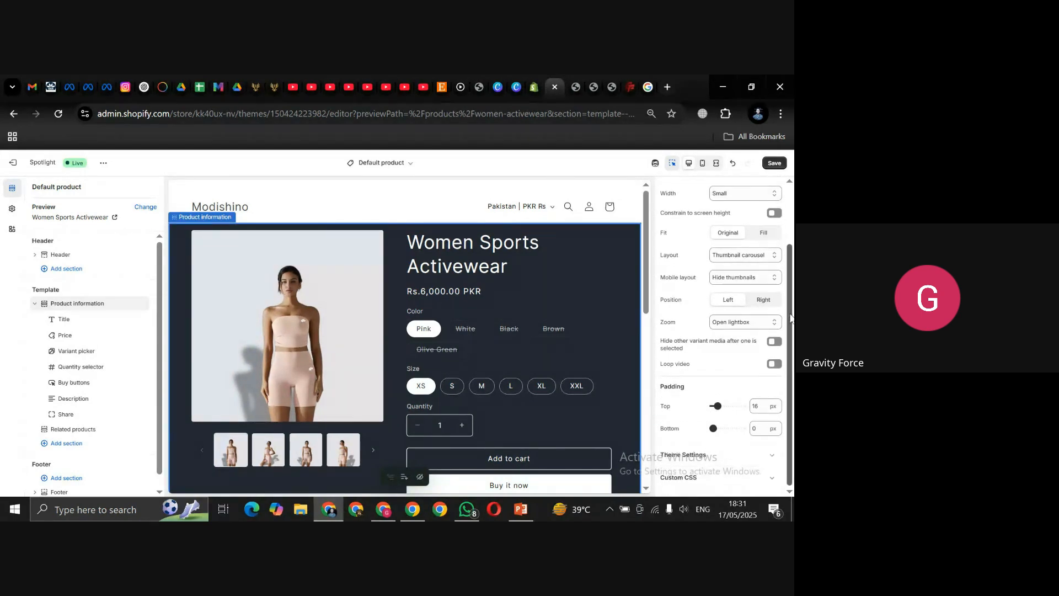
scroll(658, 342, up, 2)
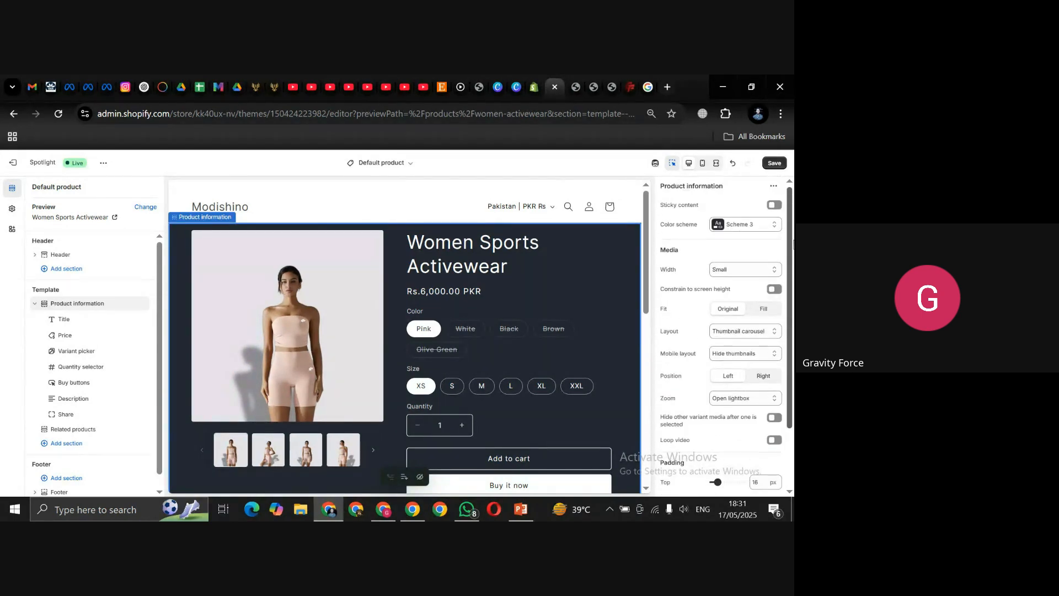
Step: Try the Stacked media layout, then switch back to Thumbnail carousel
click(751, 334)
click(736, 347)
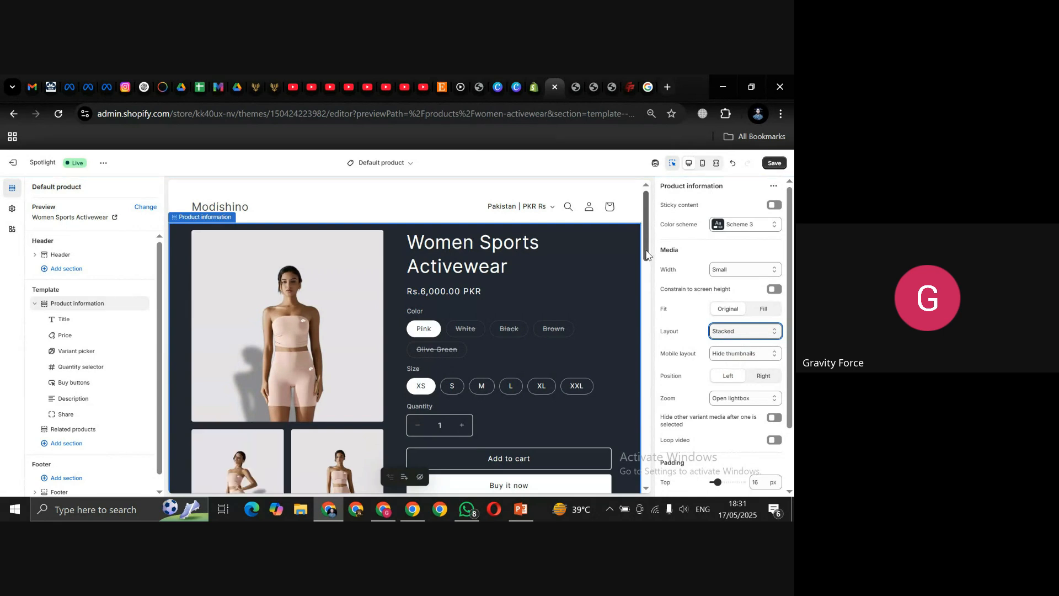
scroll(646, 269, down, 1)
drag(645, 268, 637, 208)
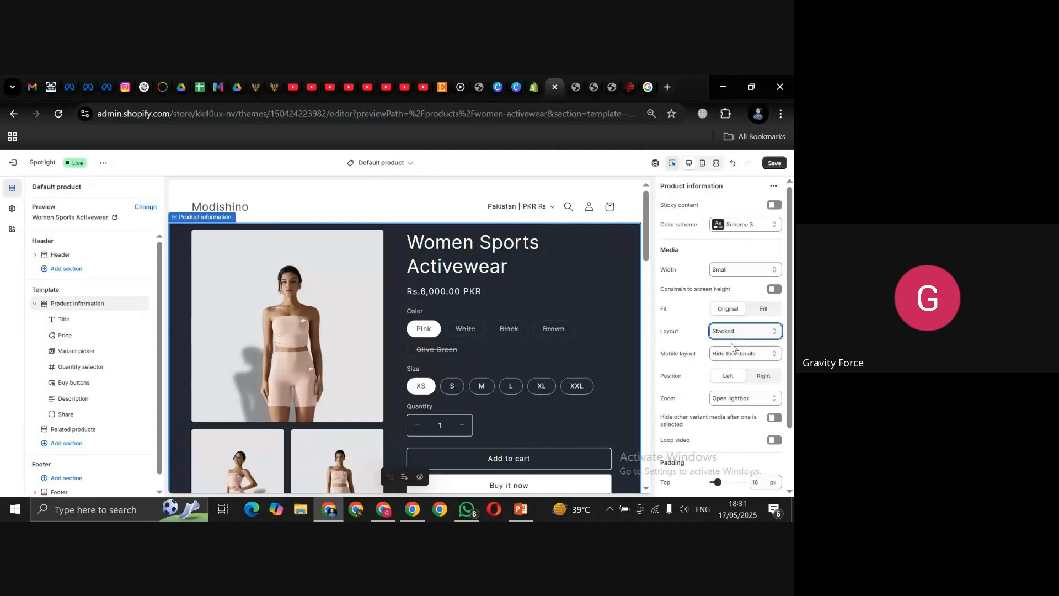
click(768, 334)
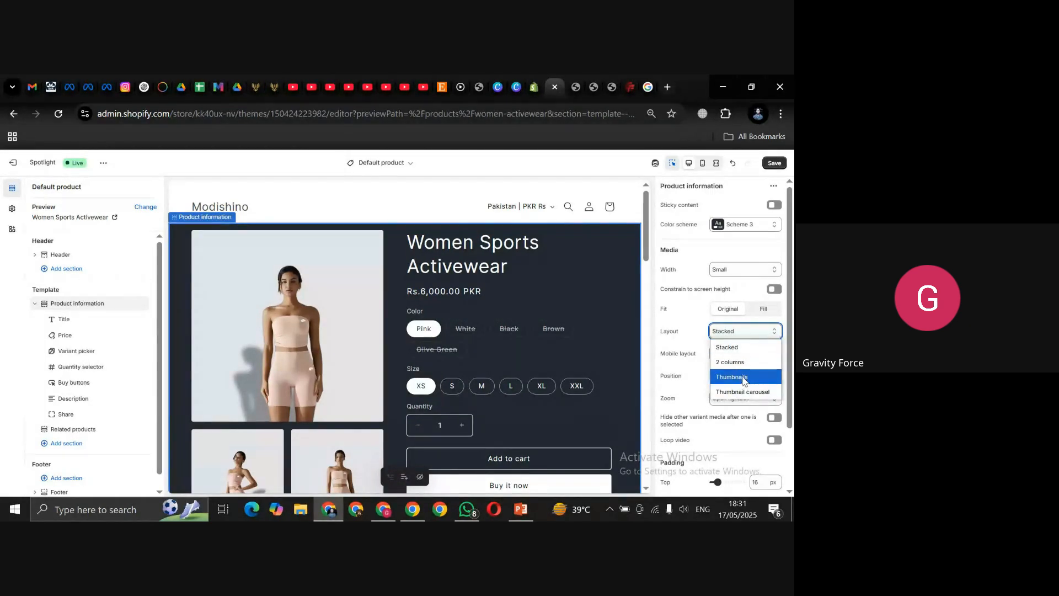
click(740, 396)
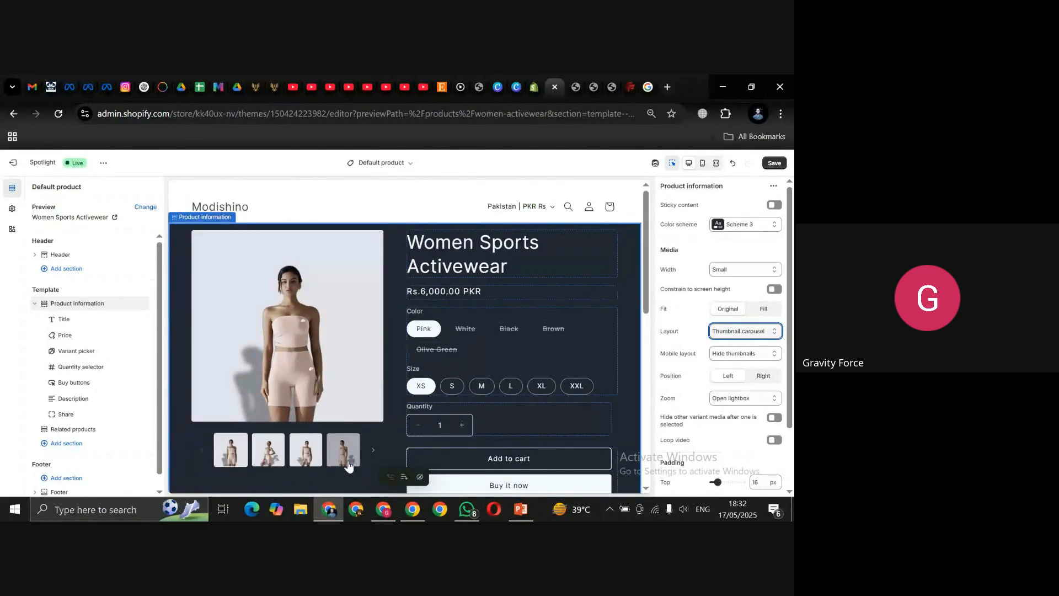
Step: Page through the carousel's product photos to the green back-view image
click(372, 451)
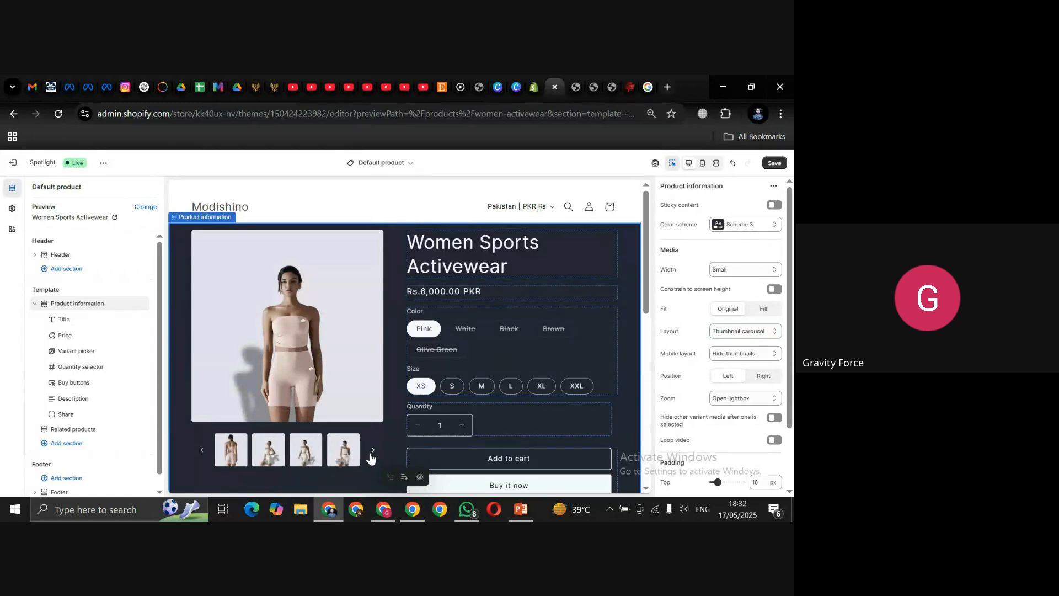
click(316, 461)
click(318, 462)
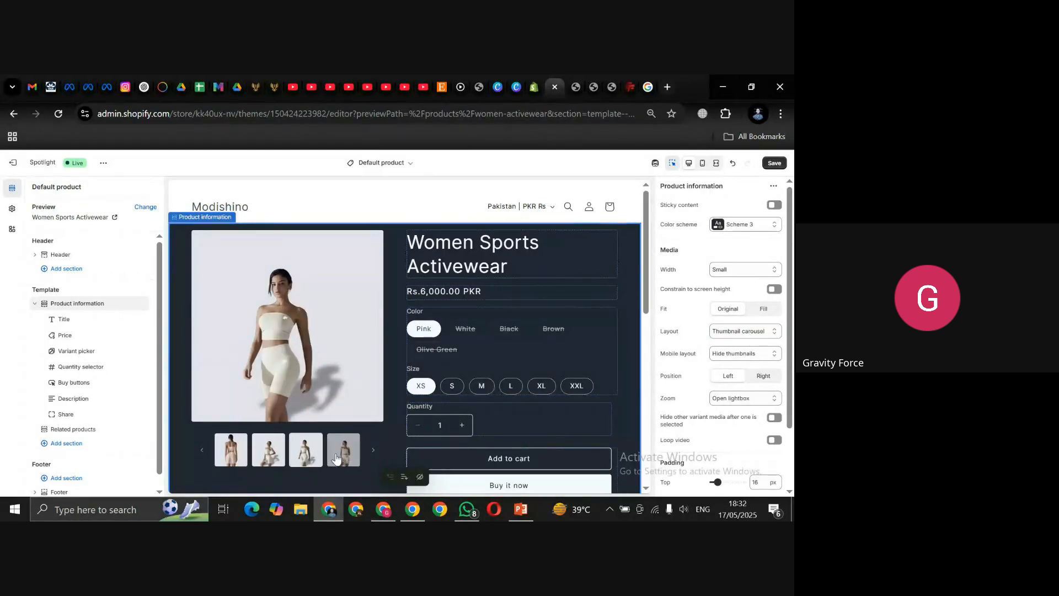
click(336, 460)
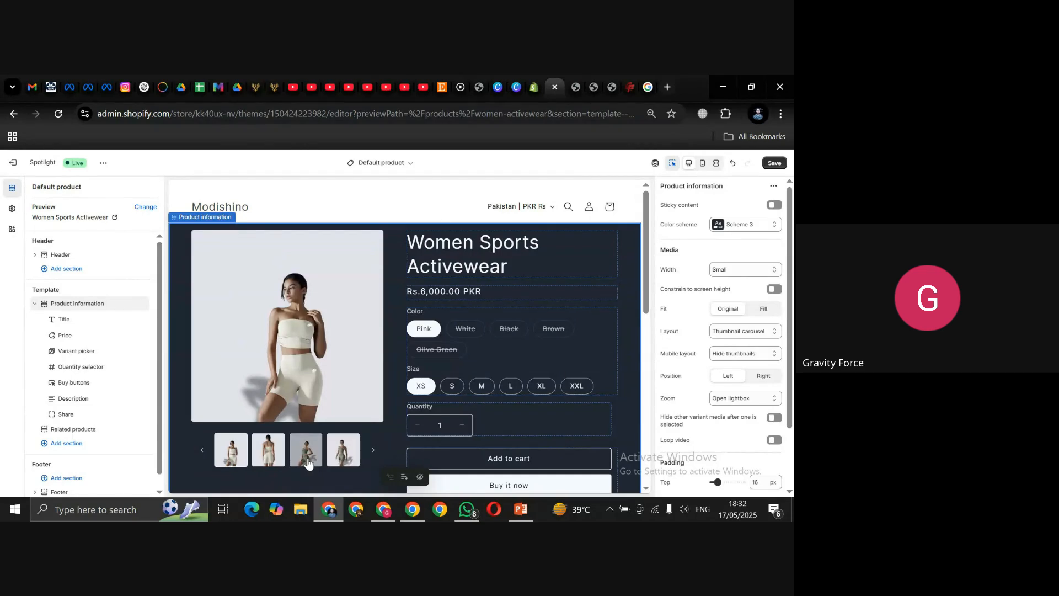
click(307, 463)
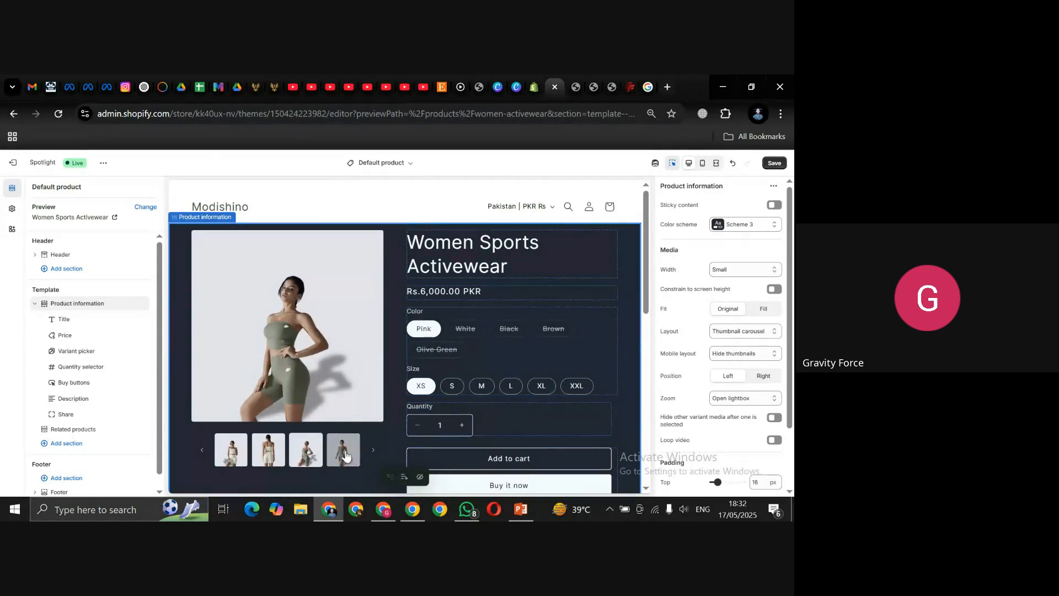
click(374, 450)
click(275, 454)
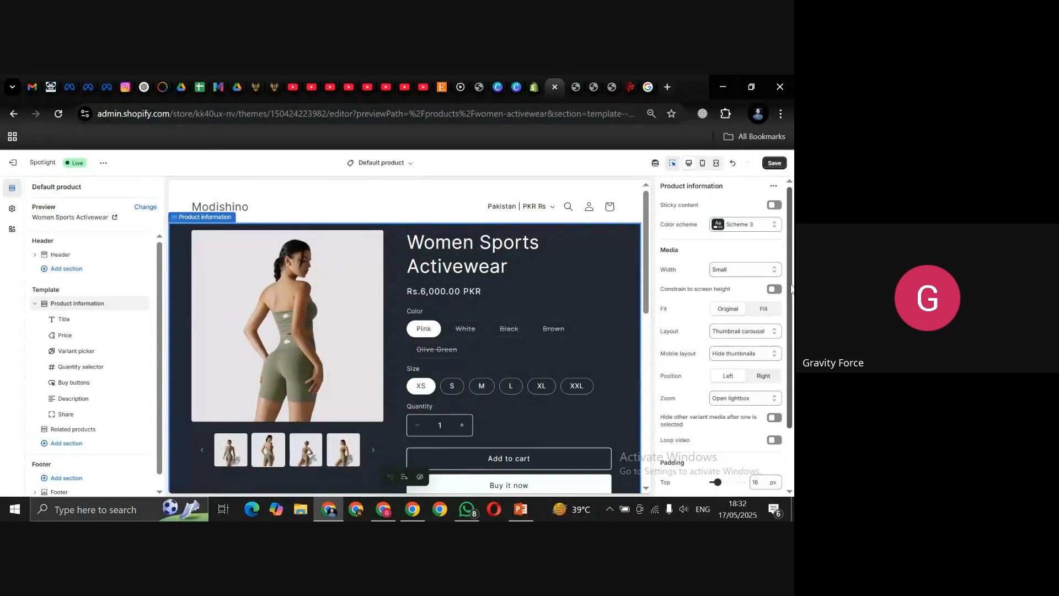
drag(791, 287, 789, 411)
drag(790, 330, 793, 244)
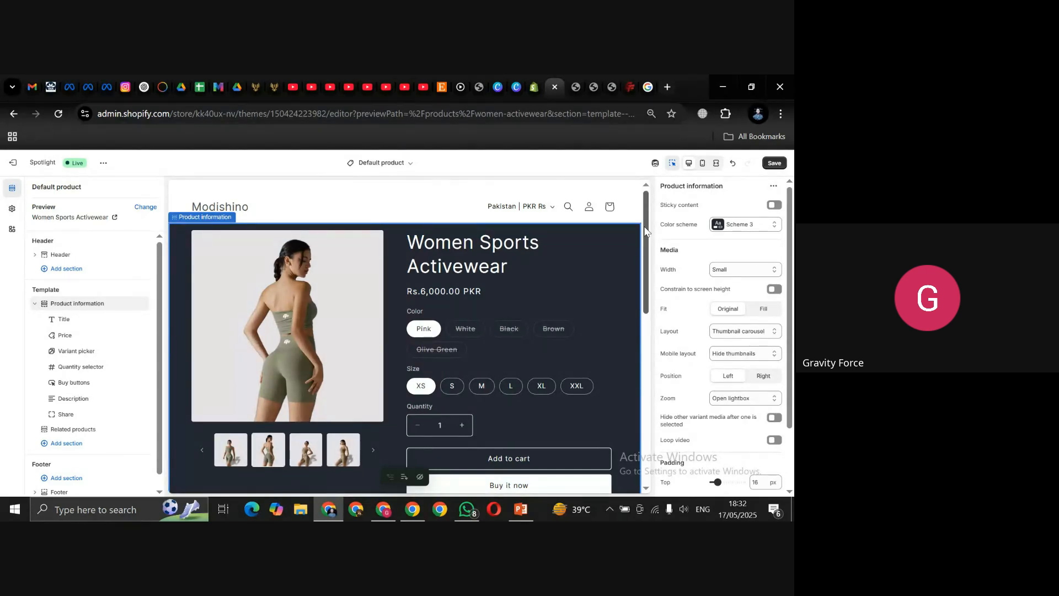
Step: Save the dark-scheme product page theme edits, exit to Themes, and return to the Google Meet call
click(772, 165)
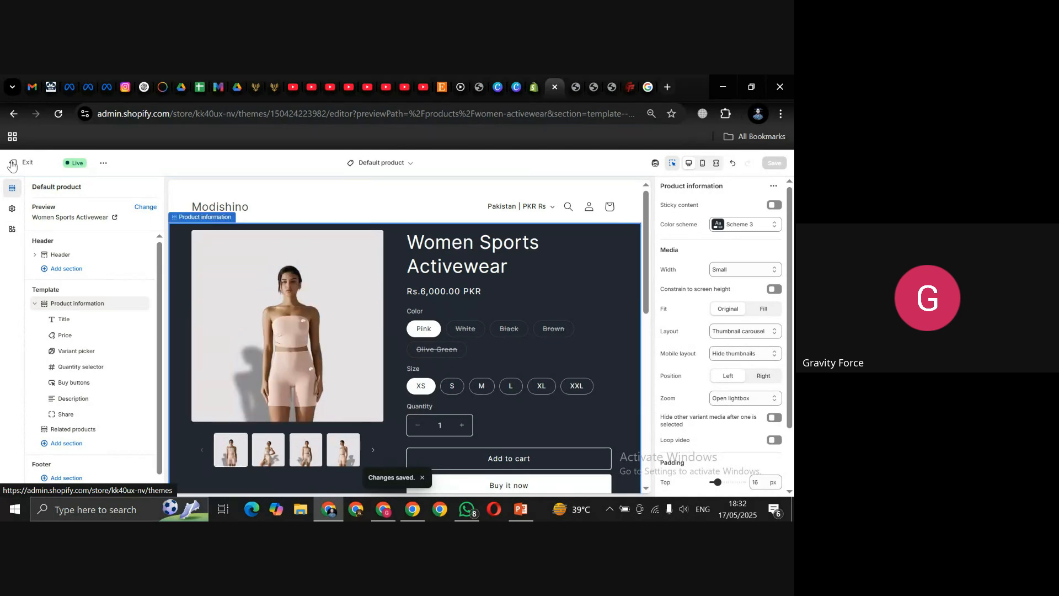
click(12, 164)
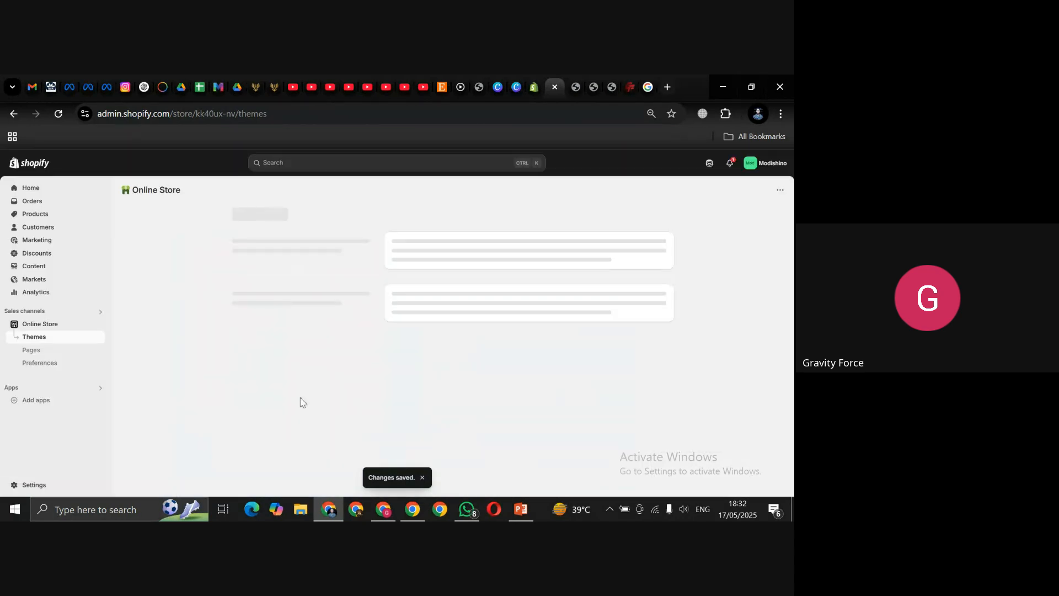
click(384, 511)
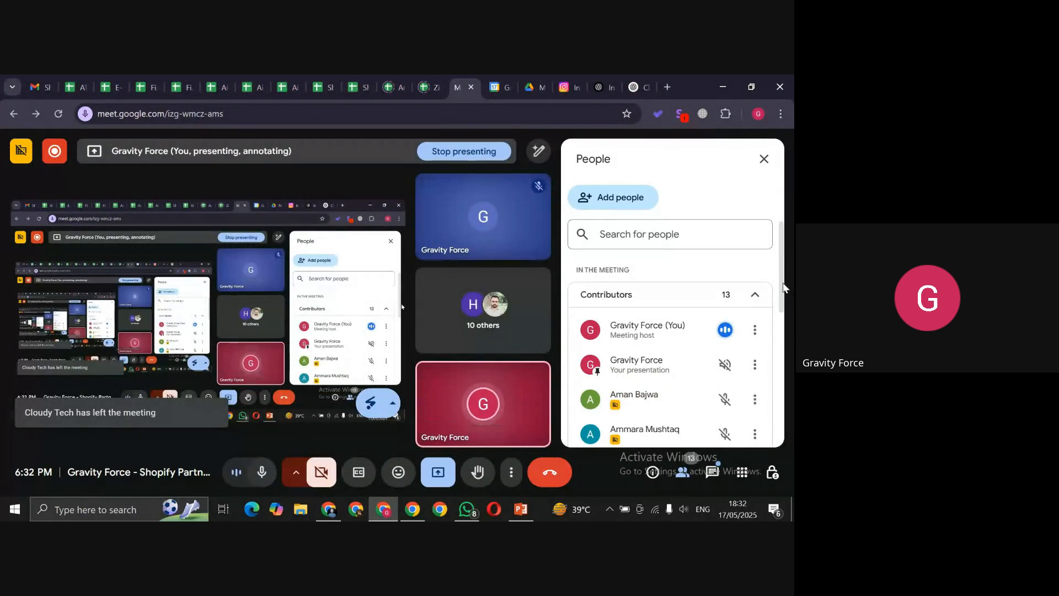
Step: Close the People panel listing 13 participants so the tile grid fills the window
drag(781, 282, 789, 177)
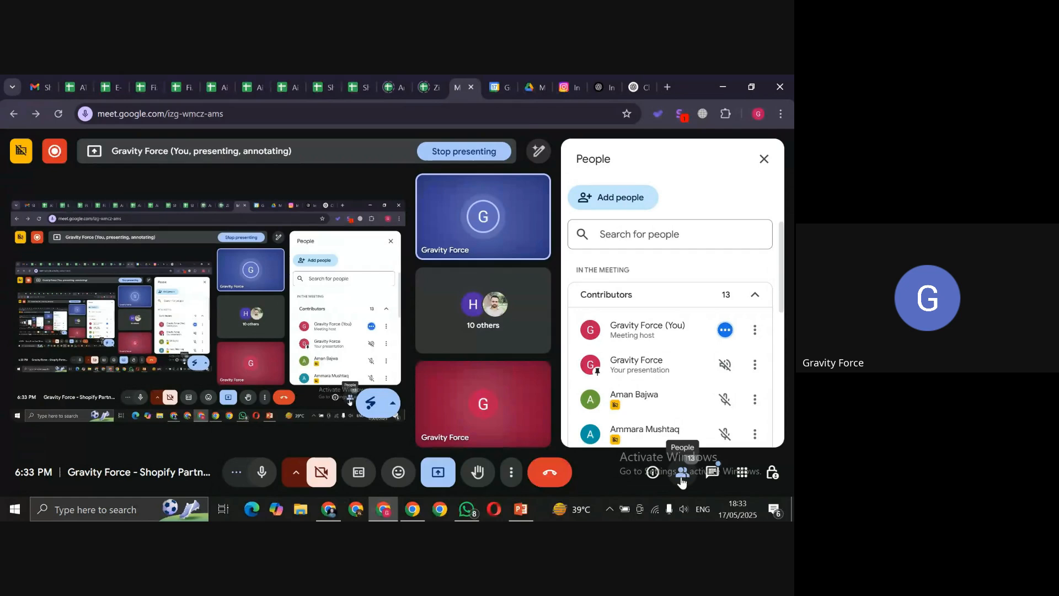
click(764, 159)
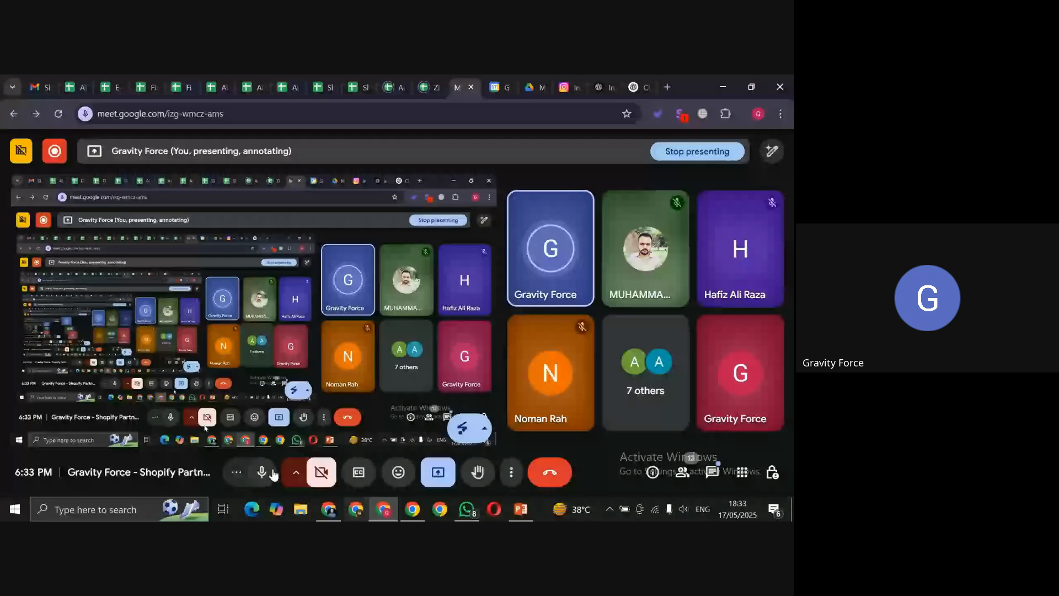
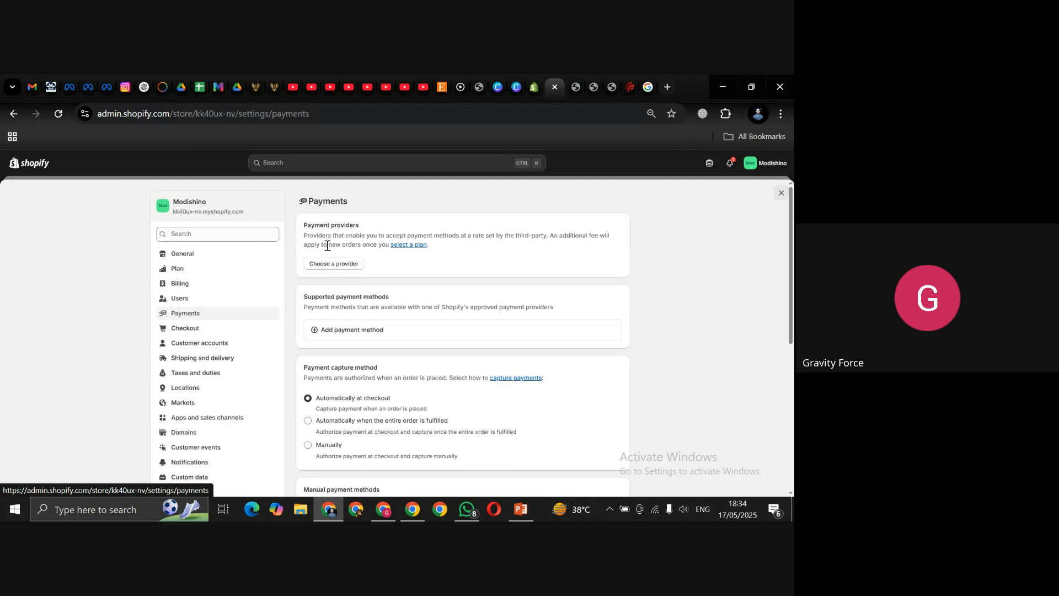
Step: Inspect the Adyen Payments account setup, then return to Payments and reopen the provider list
click(326, 263)
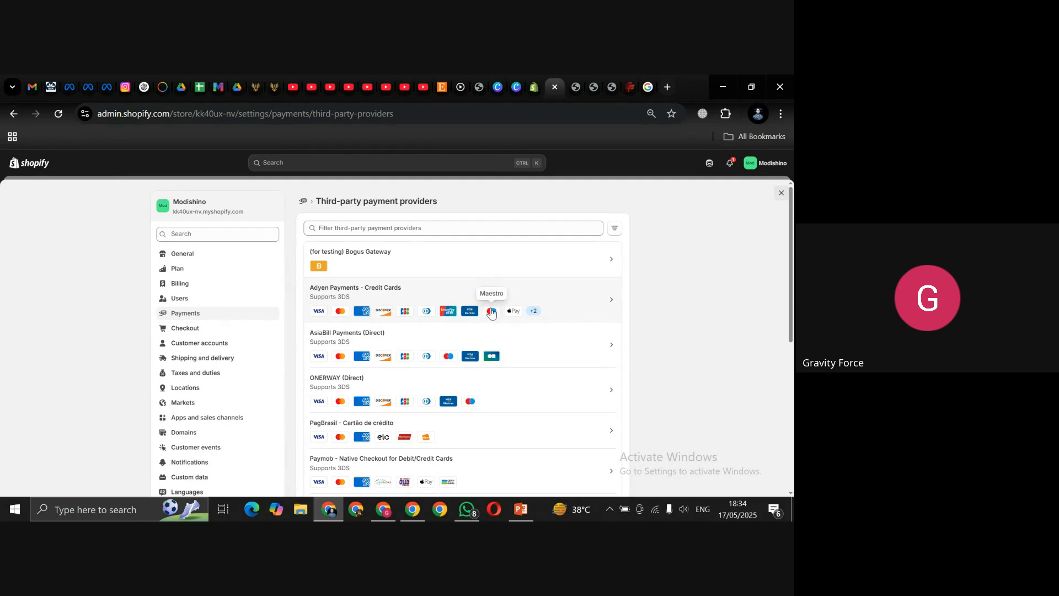
click(574, 303)
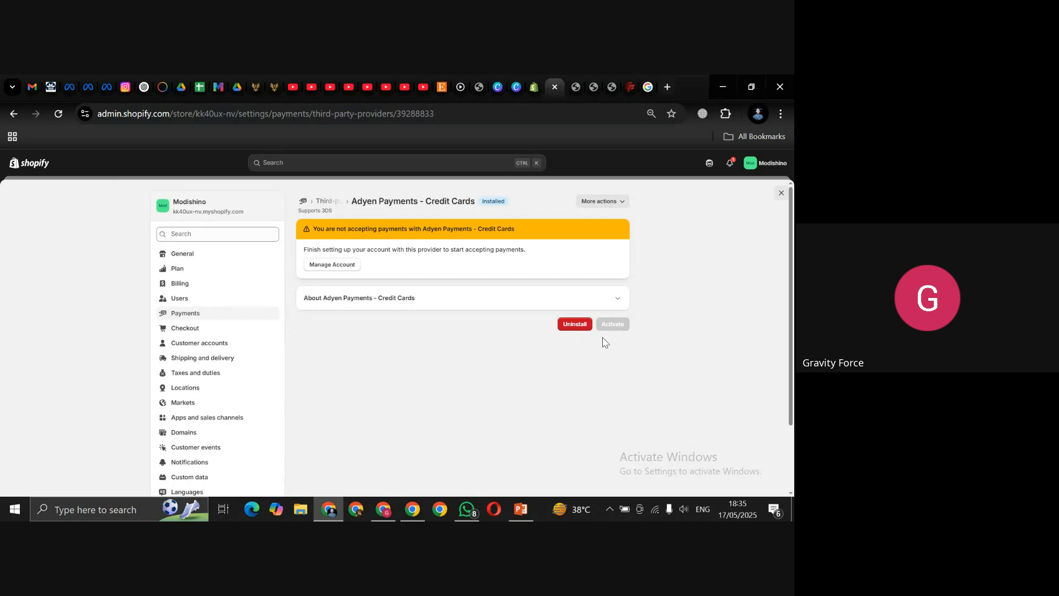
click(332, 267)
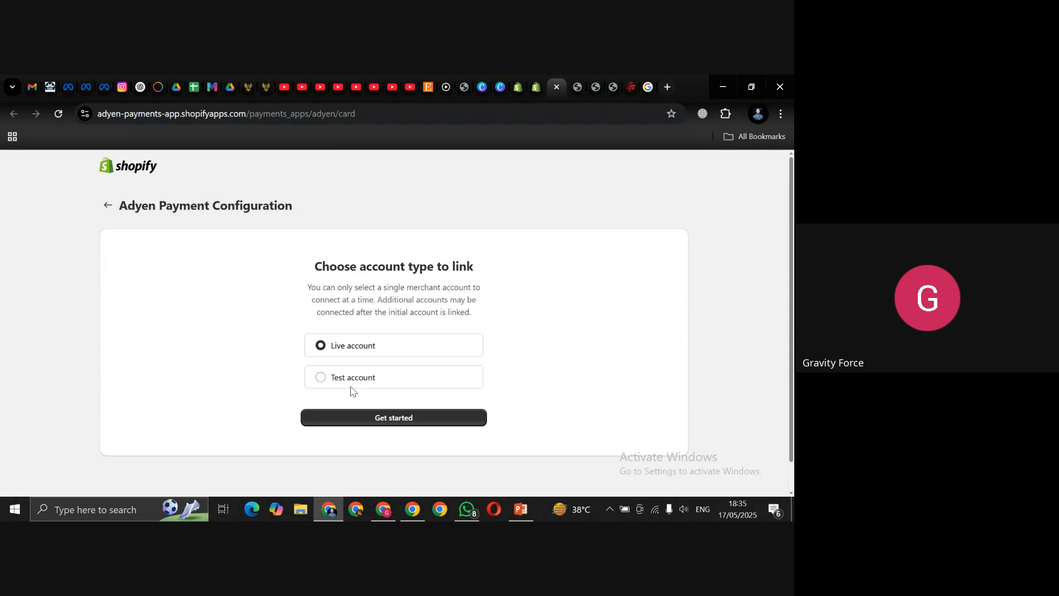
click(556, 87)
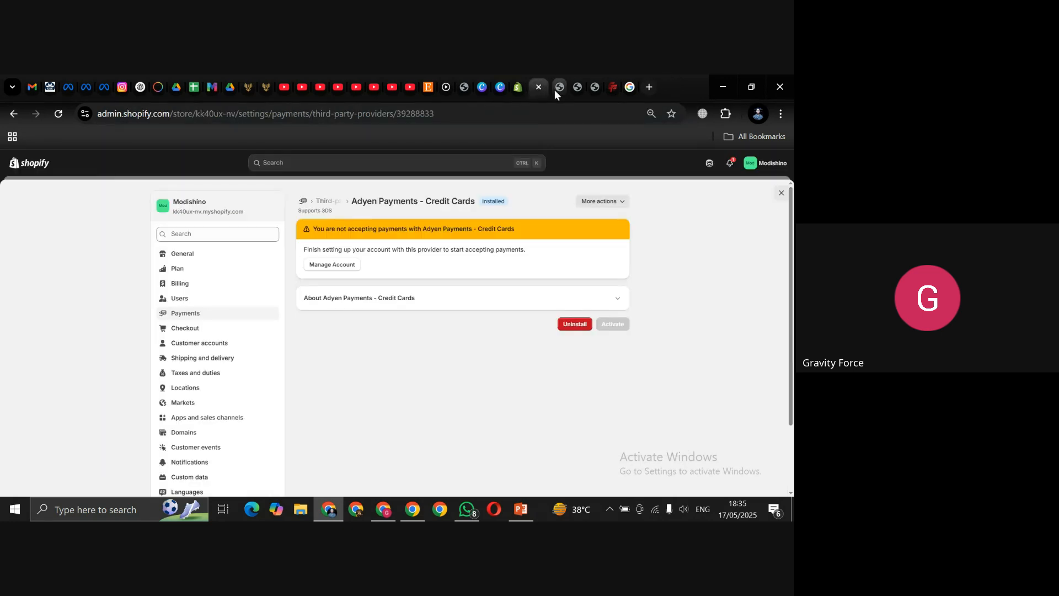
click(302, 205)
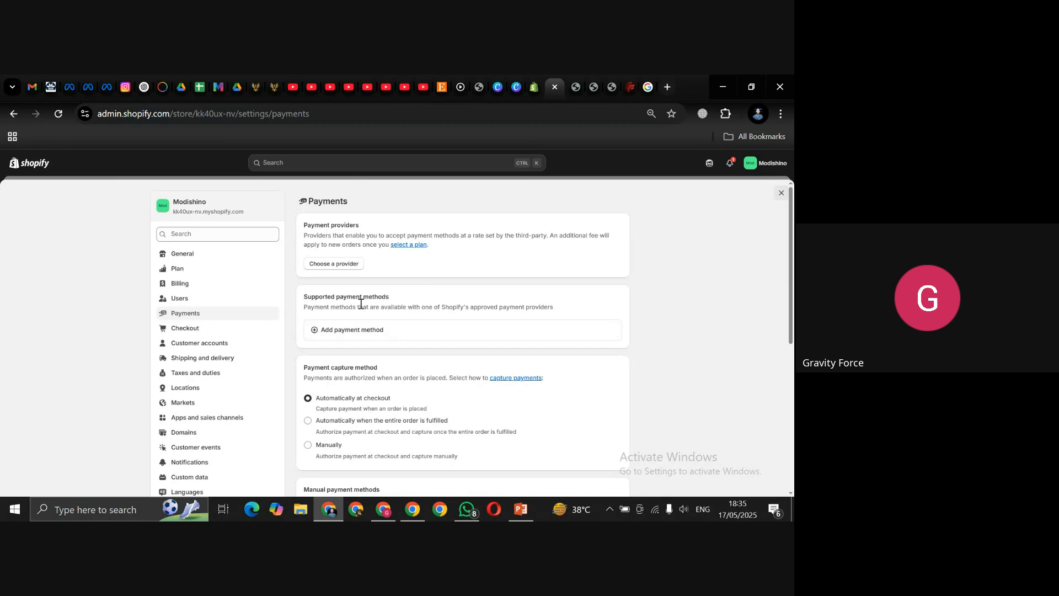
click(337, 264)
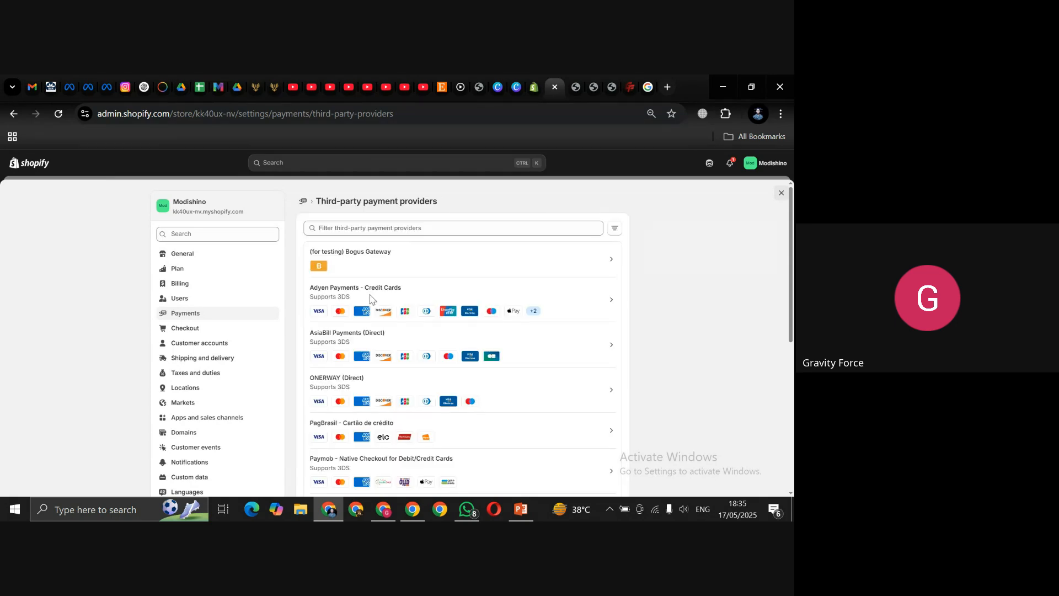
Step: Reactivate the (for testing) Bogus Gateway and return to the Payments overview
click(483, 272)
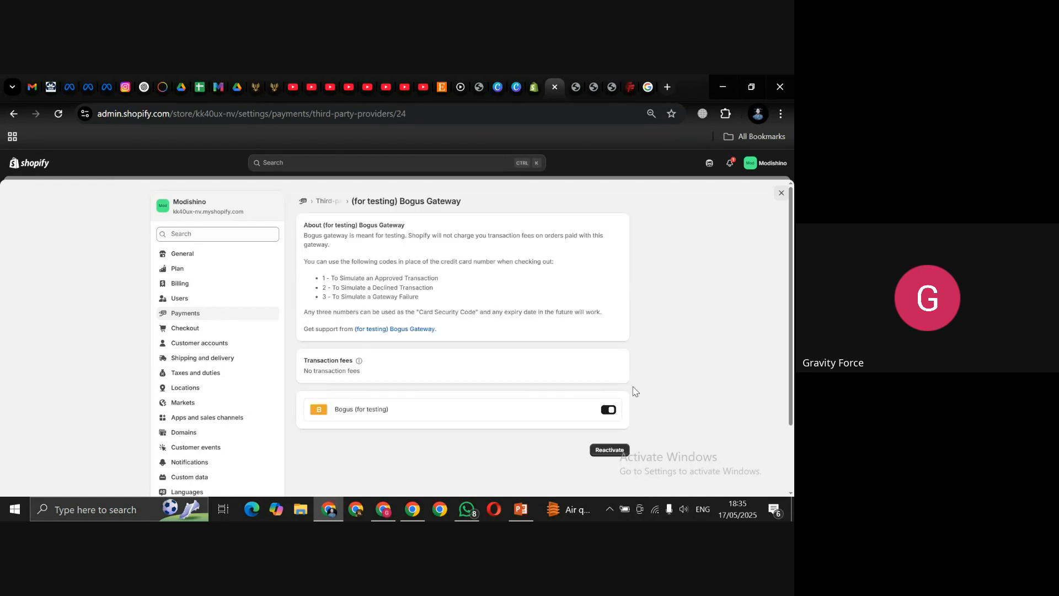
click(609, 450)
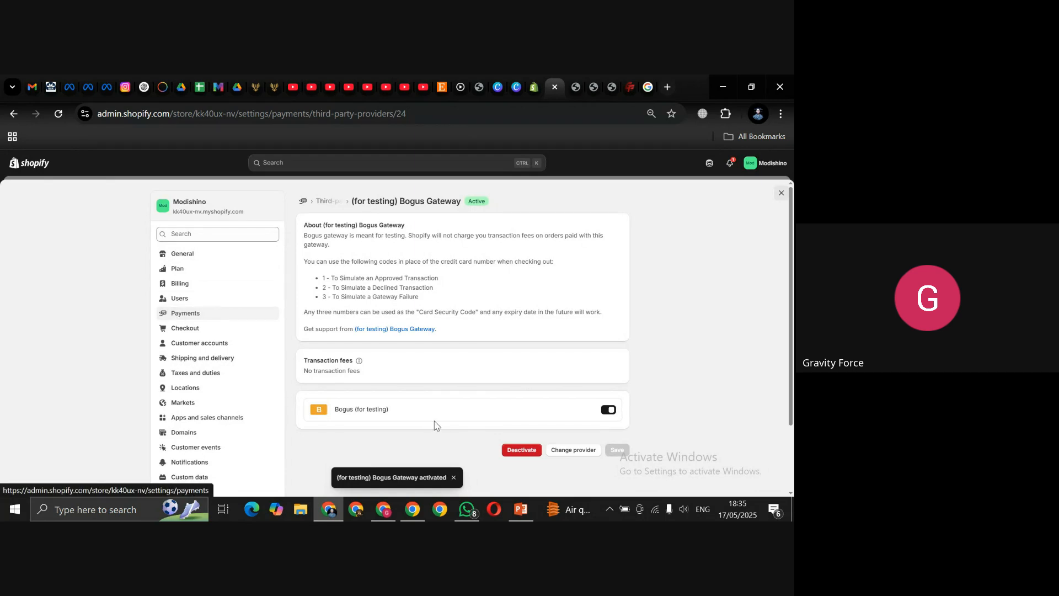
click(217, 318)
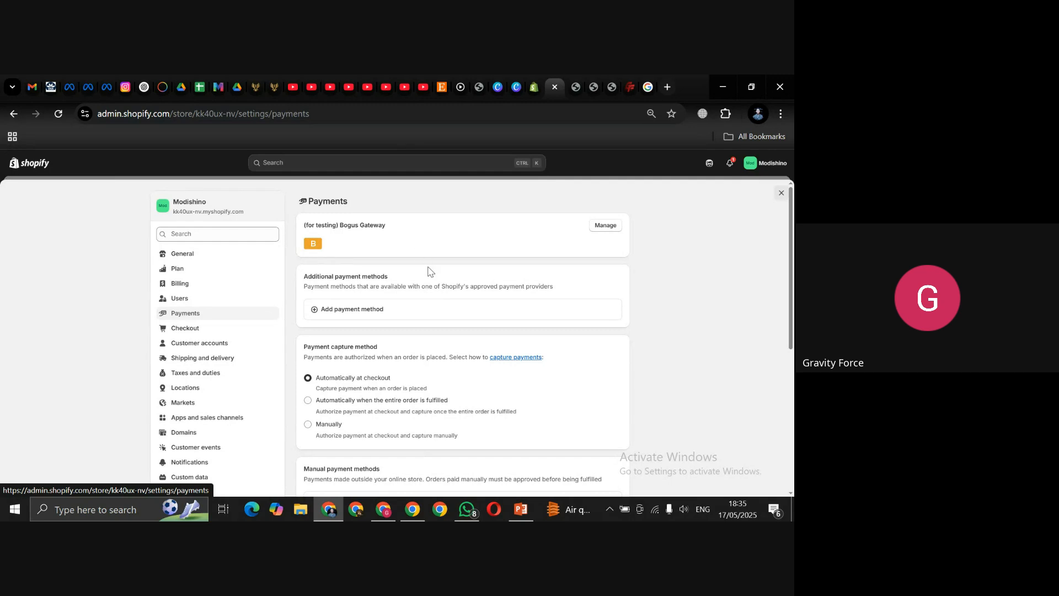
click(373, 313)
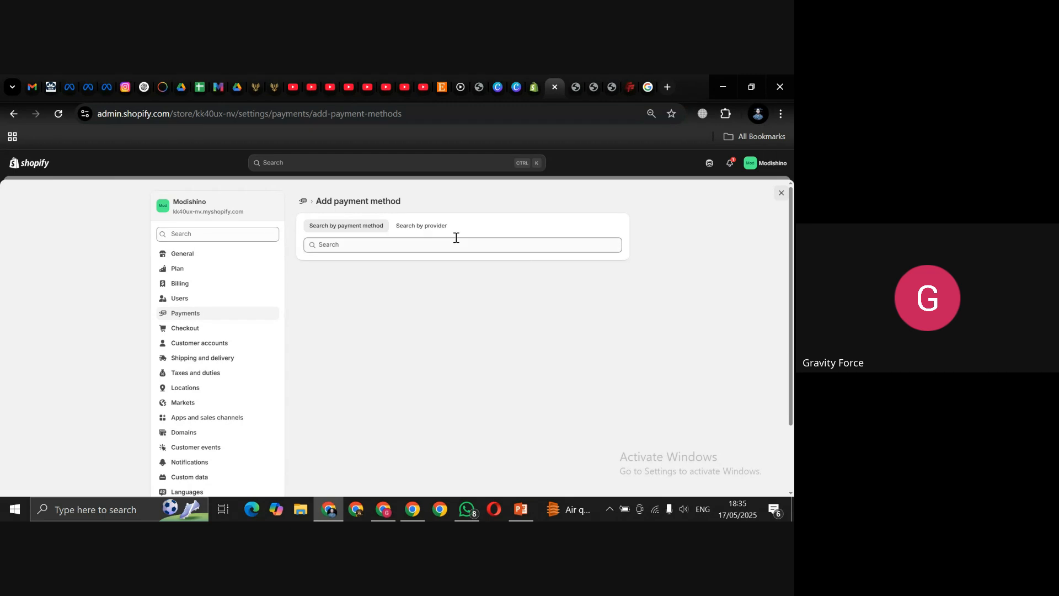
click(402, 248)
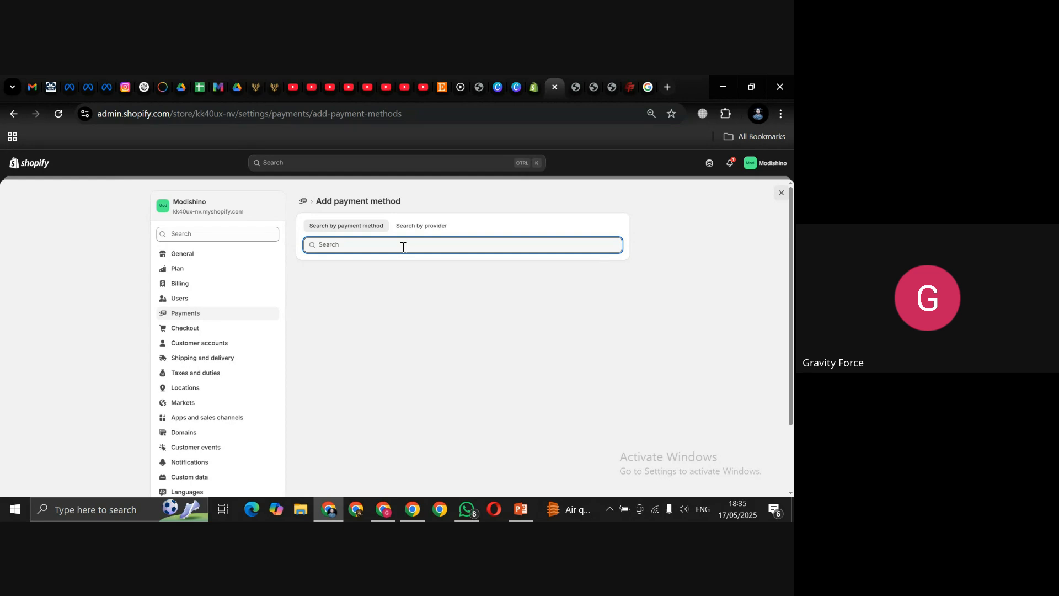
text(Strip)
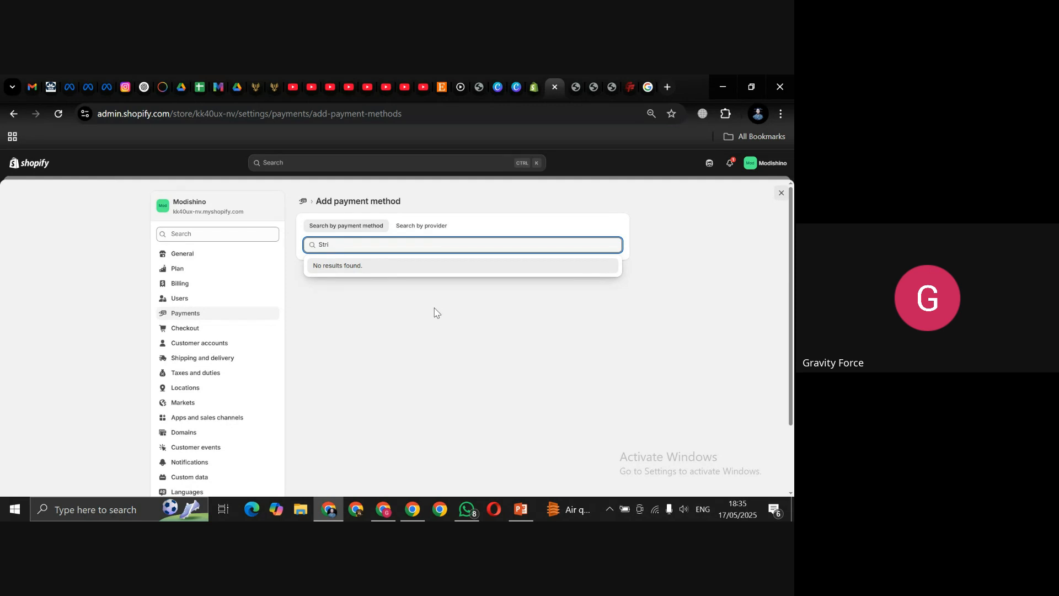
key(BackSpace)
key(BackSpace)
key(BackSpace)
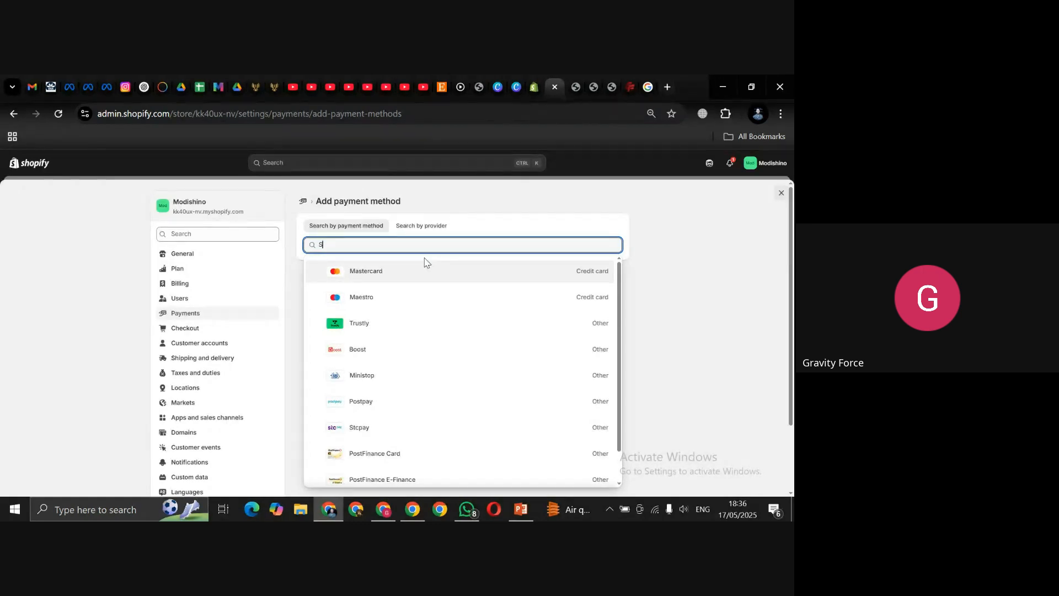
key(BackSpace)
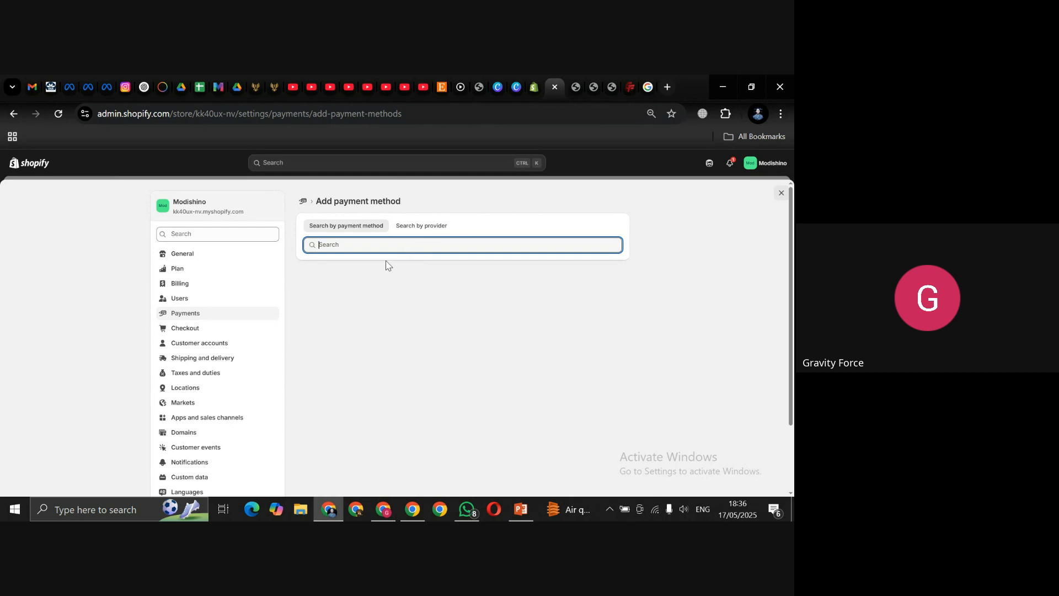
text(Master)
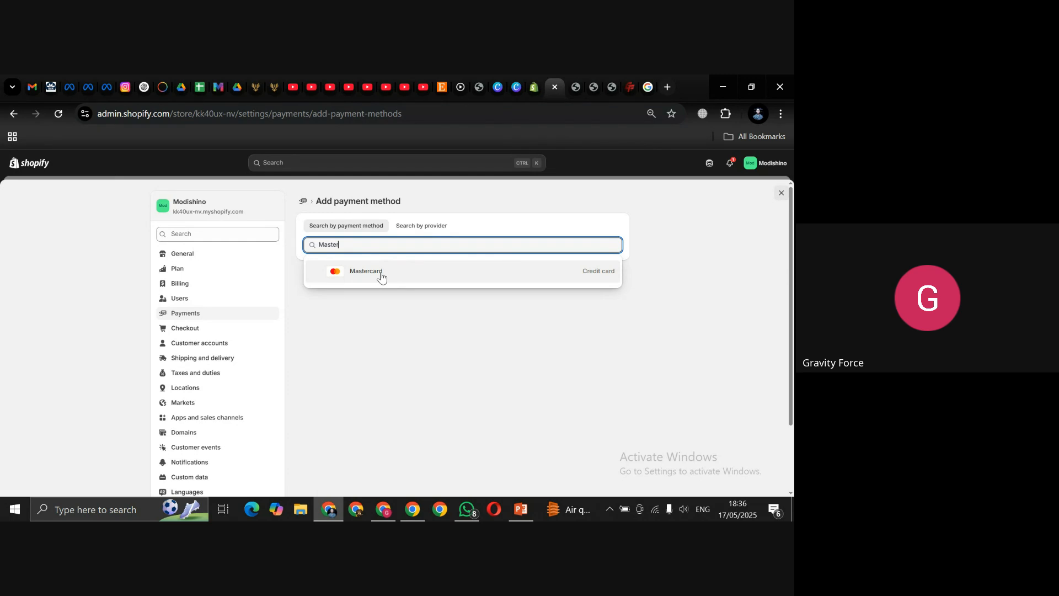
click(381, 277)
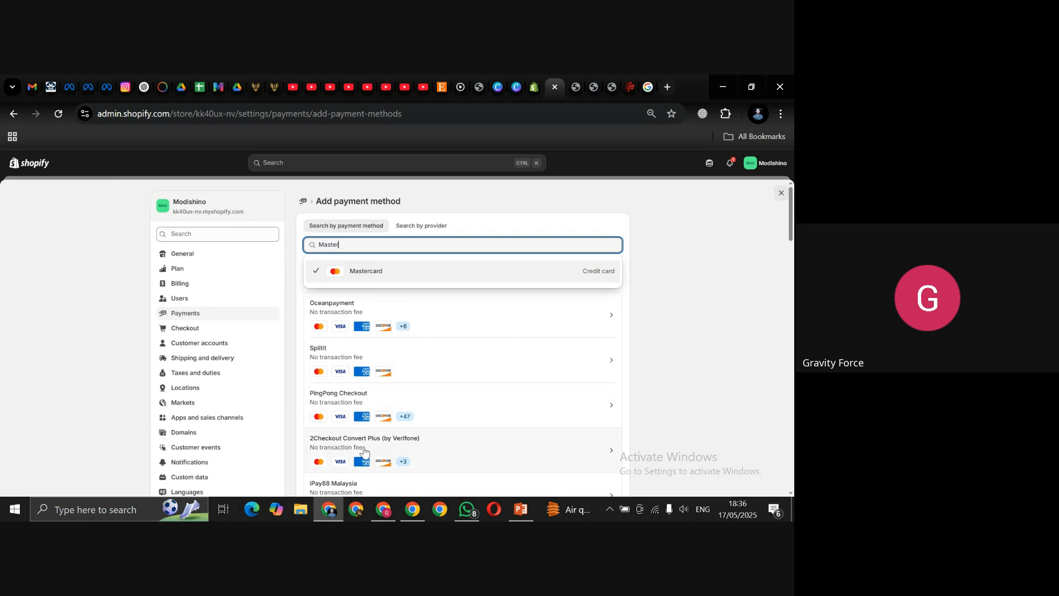
click(792, 225)
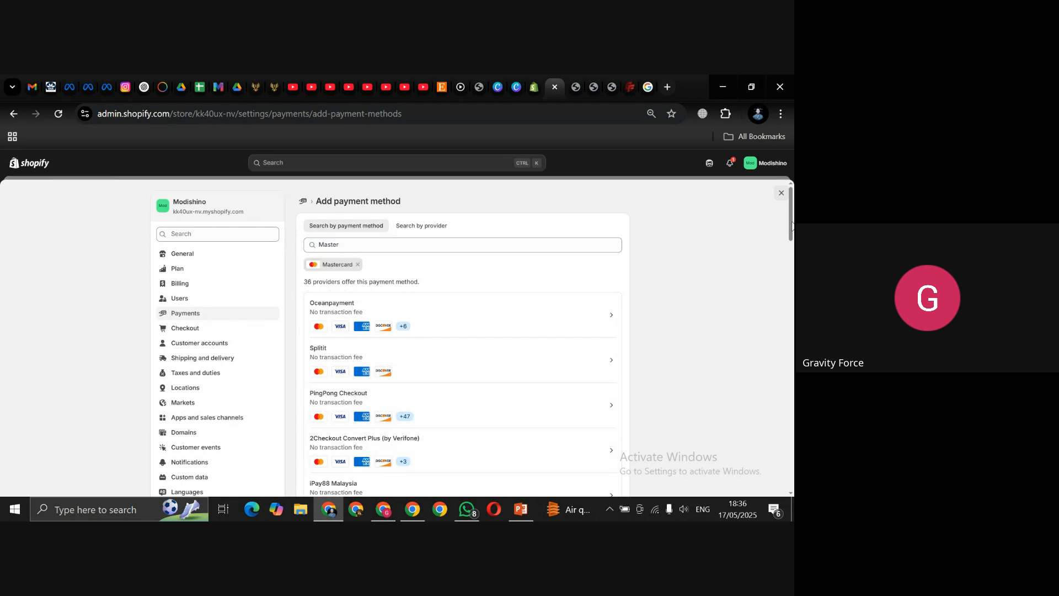
scroll(381, 247, down, 3)
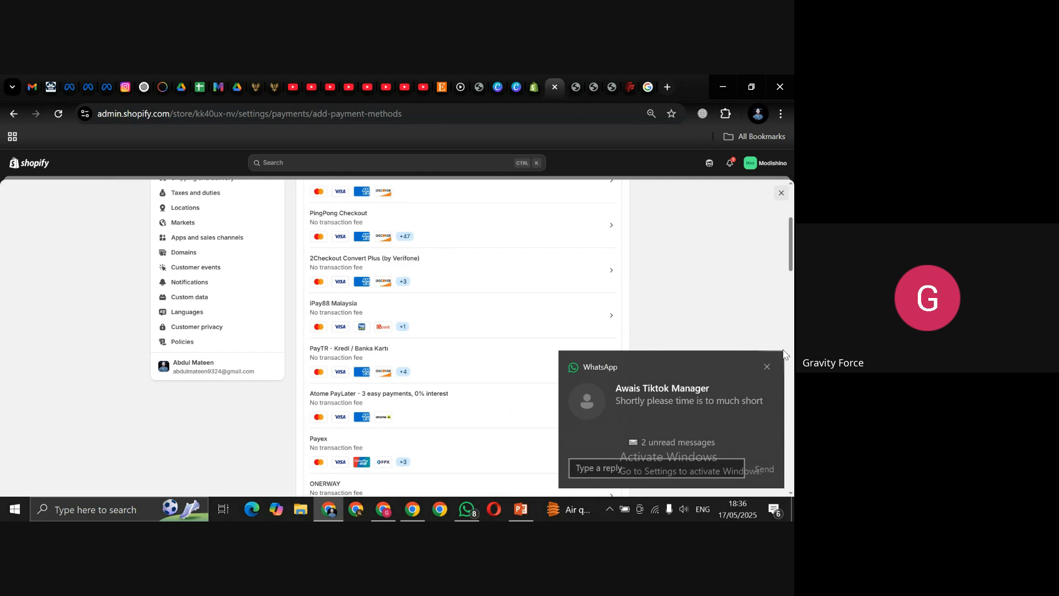
click(767, 366)
drag(790, 262, 786, 317)
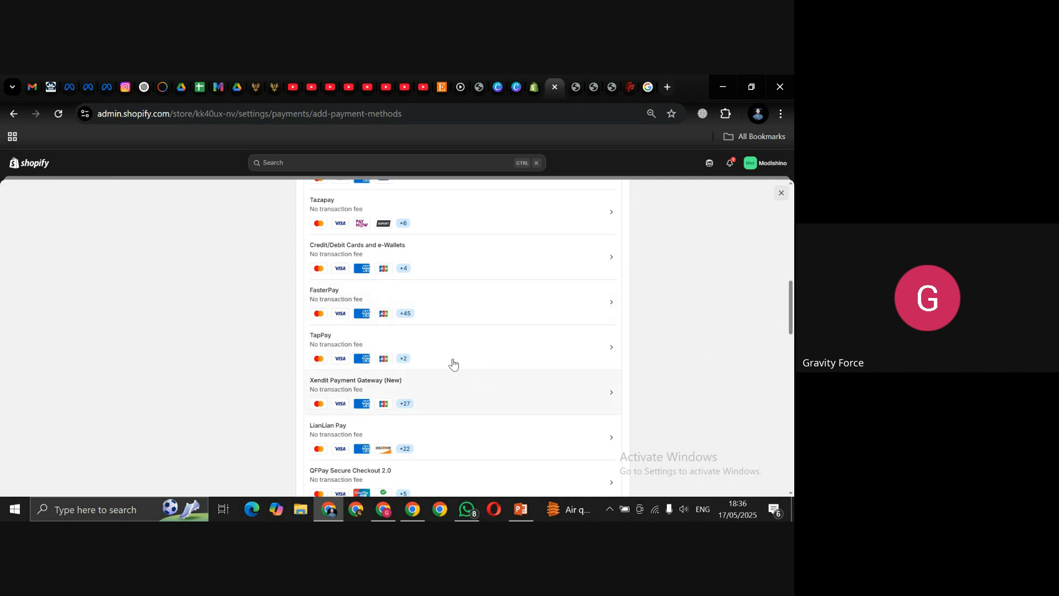
drag(790, 309, 788, 199)
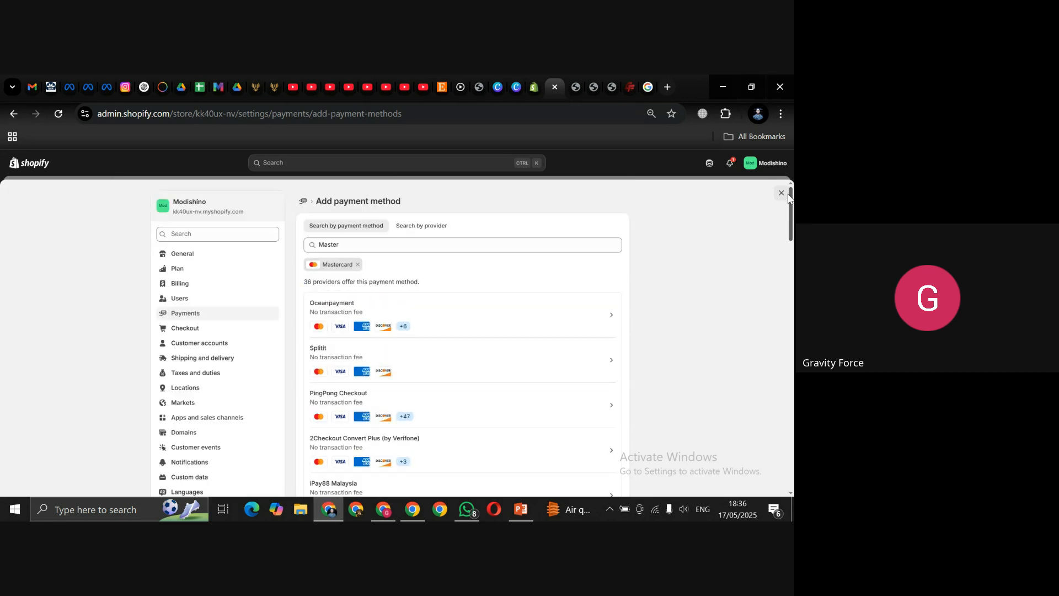
click(171, 314)
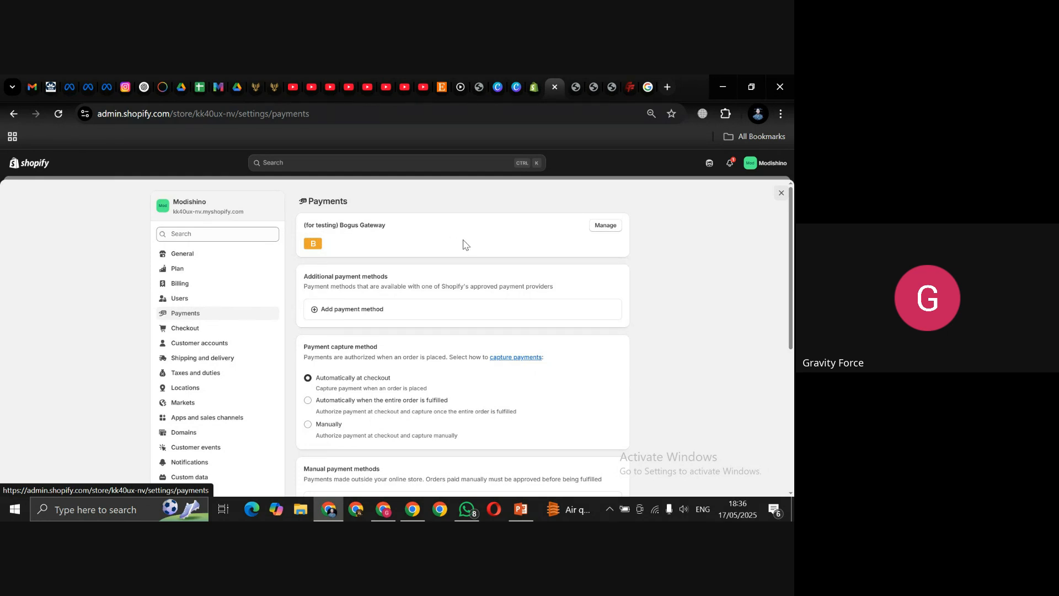
Step: Activate Cash on Delivery (COD) from the manual payment methods
scroll(372, 312, down, 1)
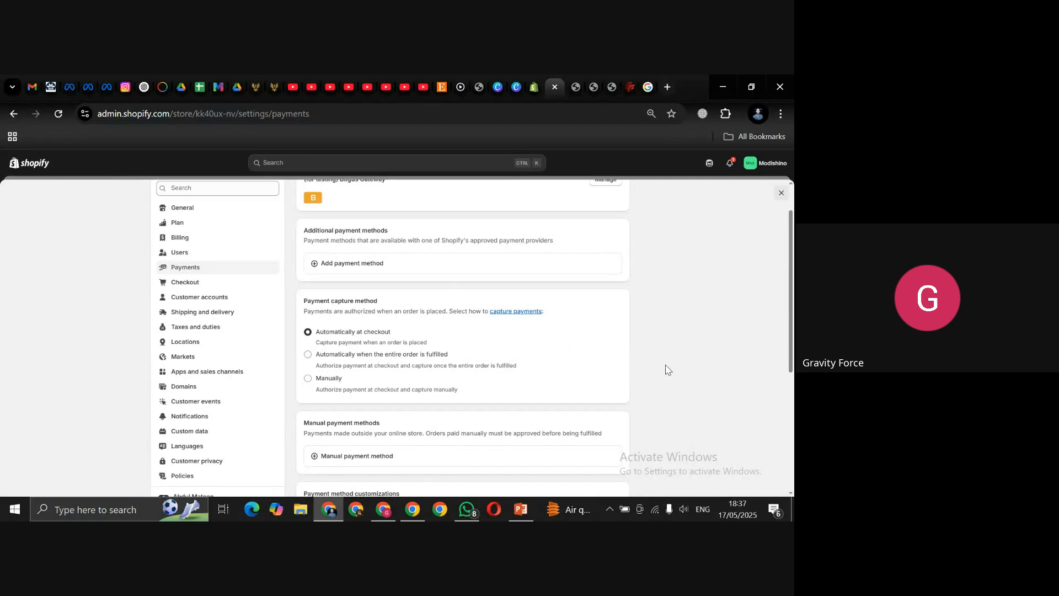
drag(792, 231, 791, 326)
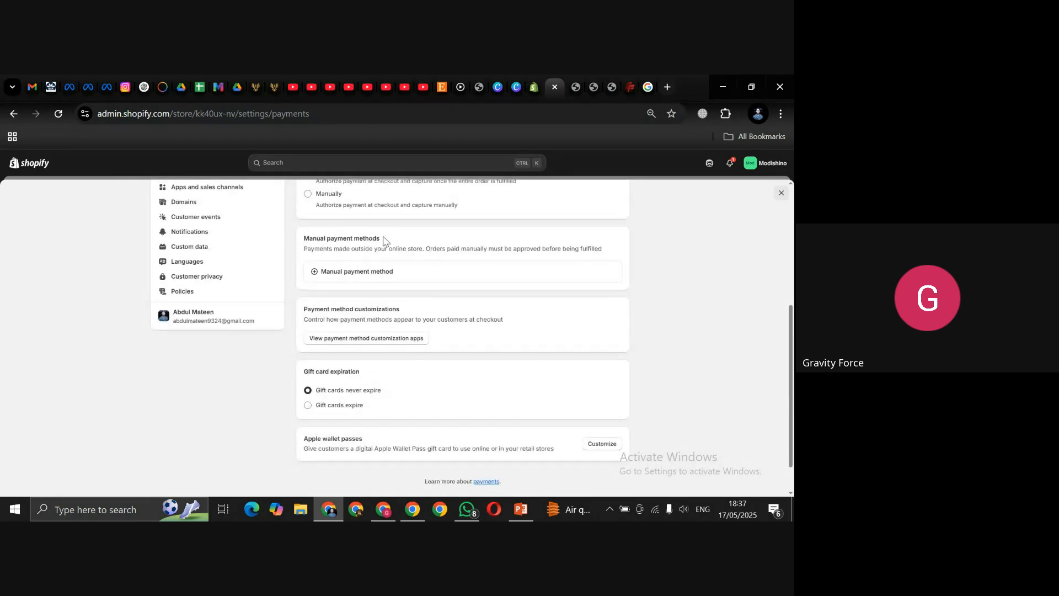
click(341, 281)
click(339, 343)
click(411, 357)
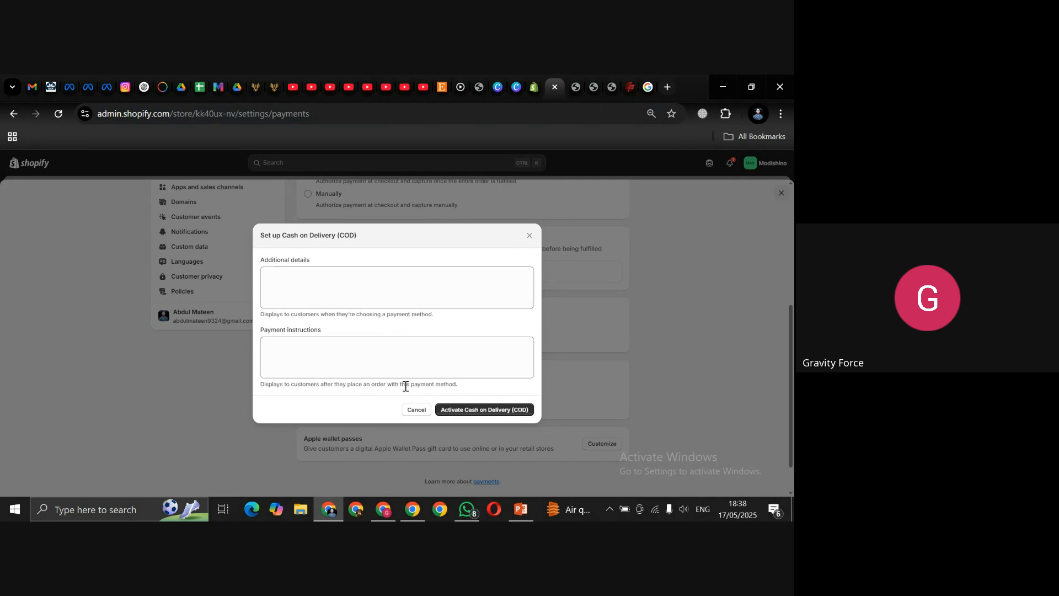
click(455, 409)
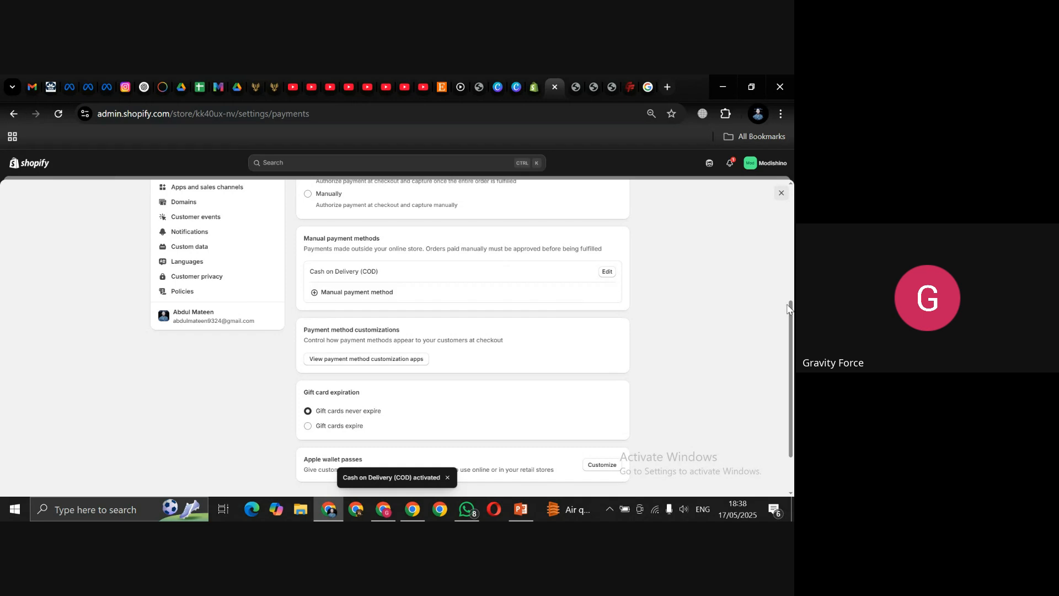
scroll(792, 319, up, 10)
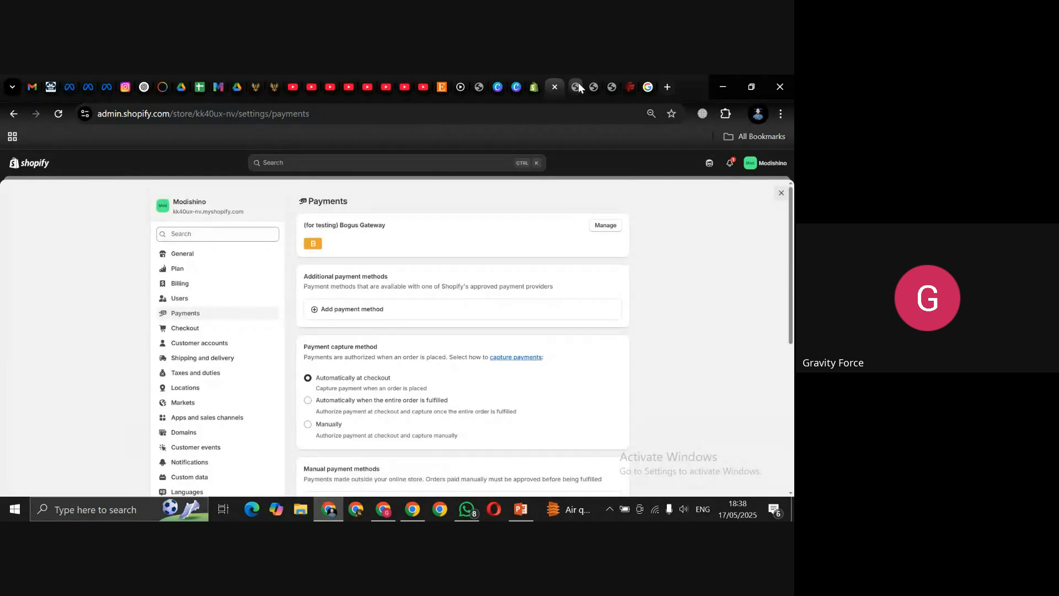
Step: In the storefront preview, try Buy it now and dismiss the Transaction failed error
click(576, 87)
scroll(734, 342, down, 2)
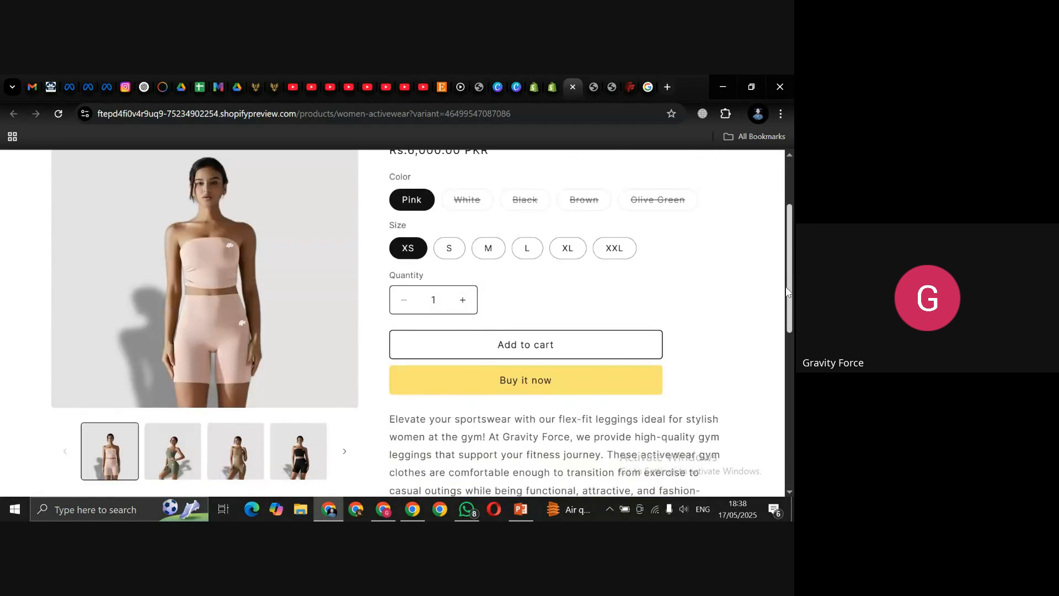
click(502, 386)
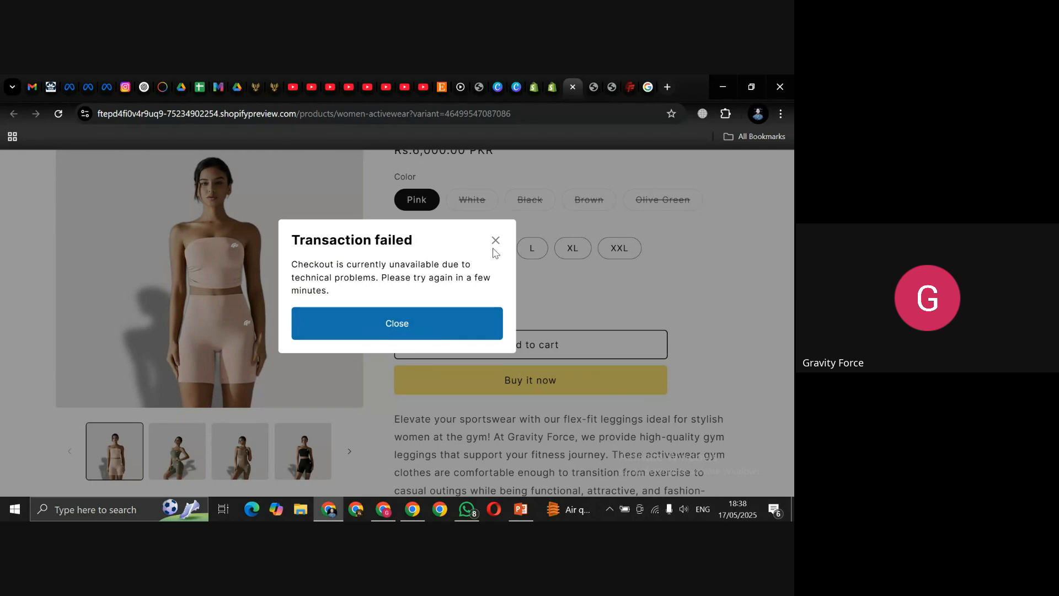
click(495, 241)
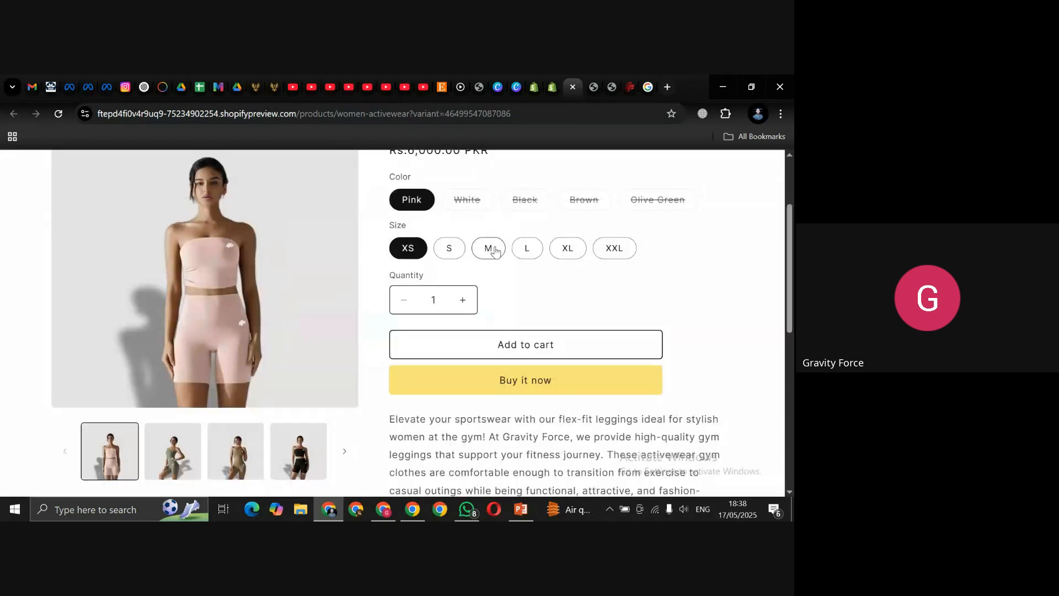
Step: Pick size S, retry Buy it now, dismiss the failure again, and return to admin Payments
click(451, 248)
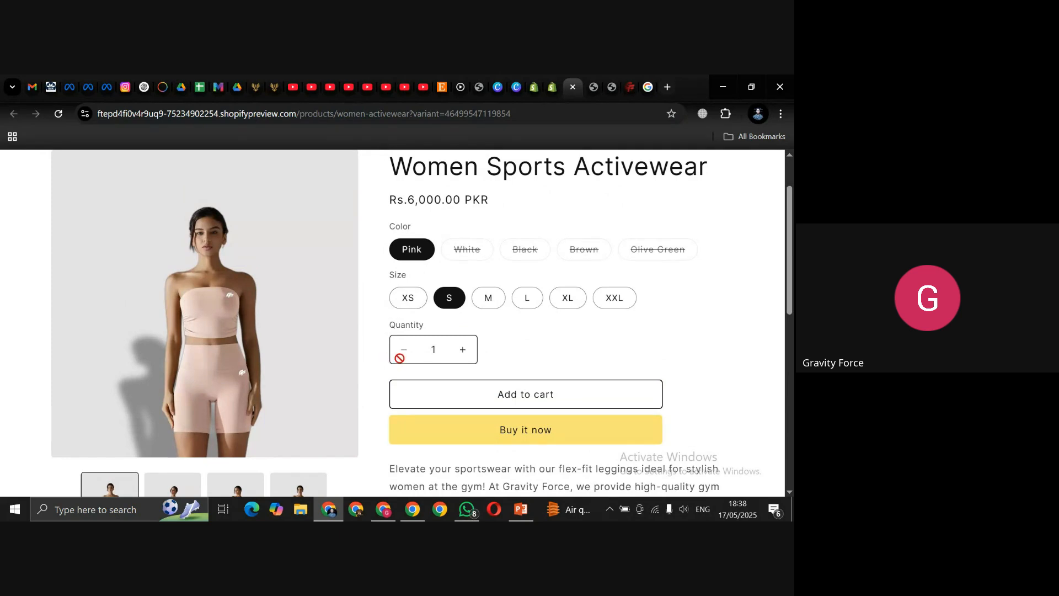
click(514, 428)
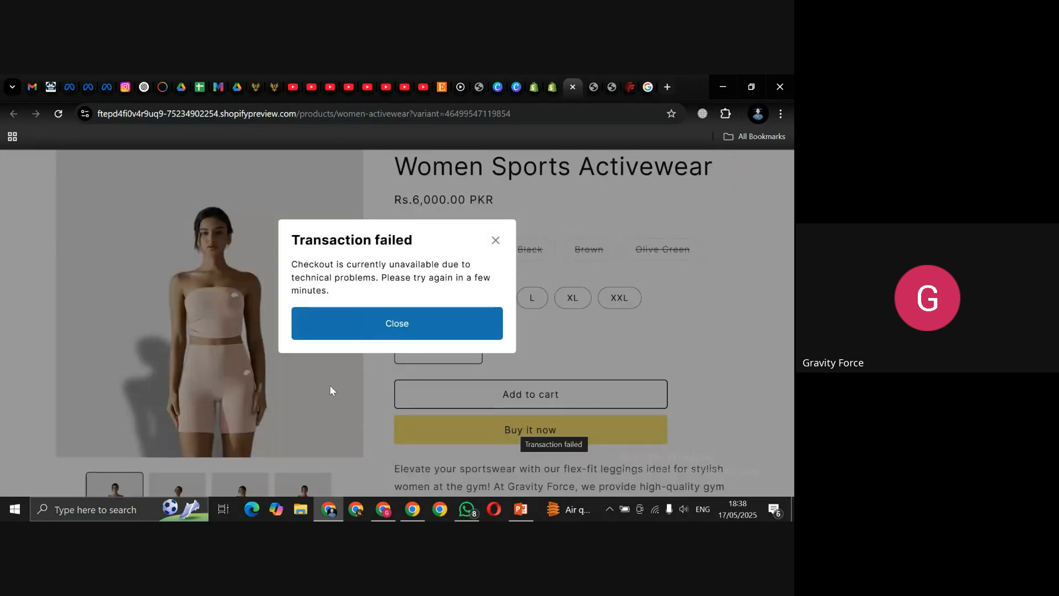
click(495, 241)
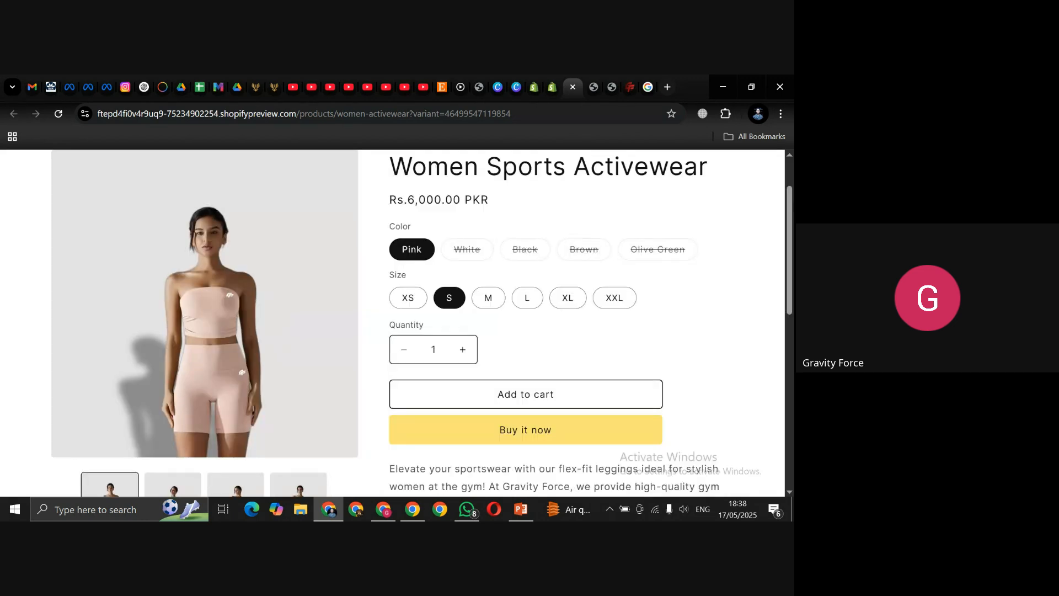
click(550, 87)
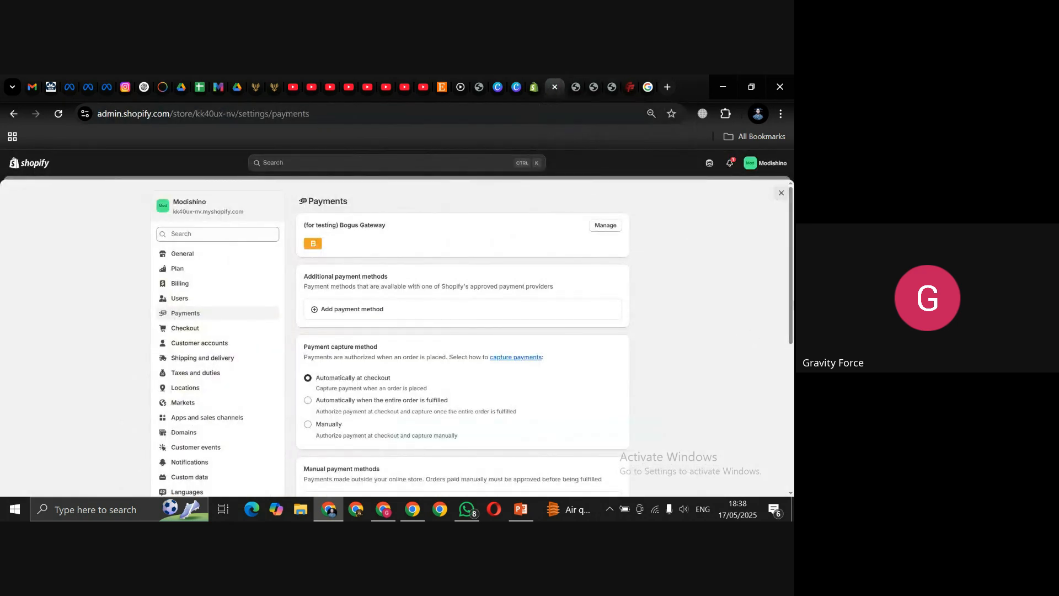
Step: Review the Payments page (Bogus Gateway, automatic capture at checkout), then go to Shipping and delivery
scroll(793, 309, down, 2)
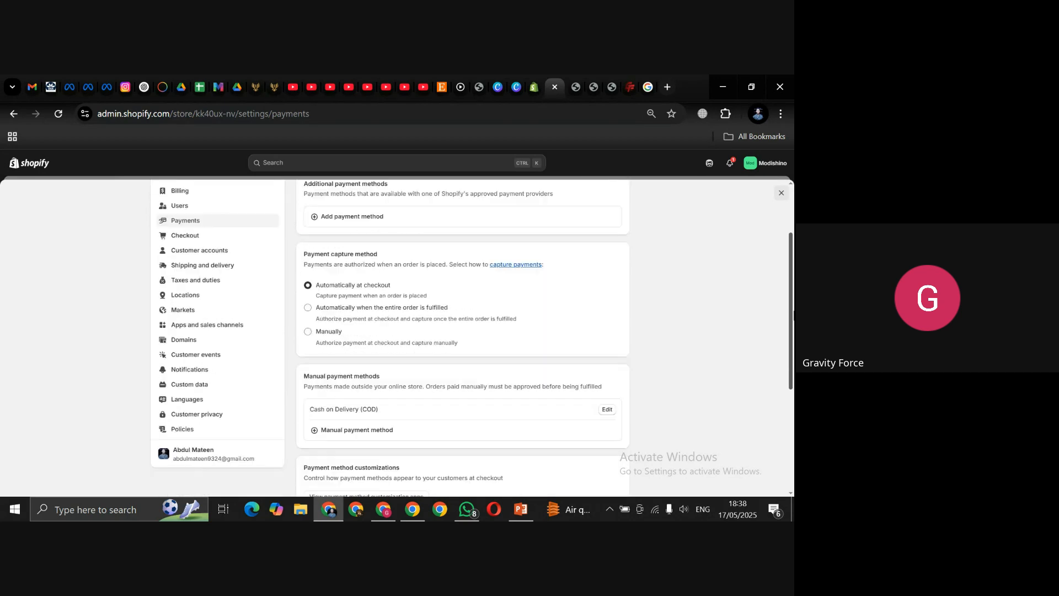
scroll(793, 318, down, 1)
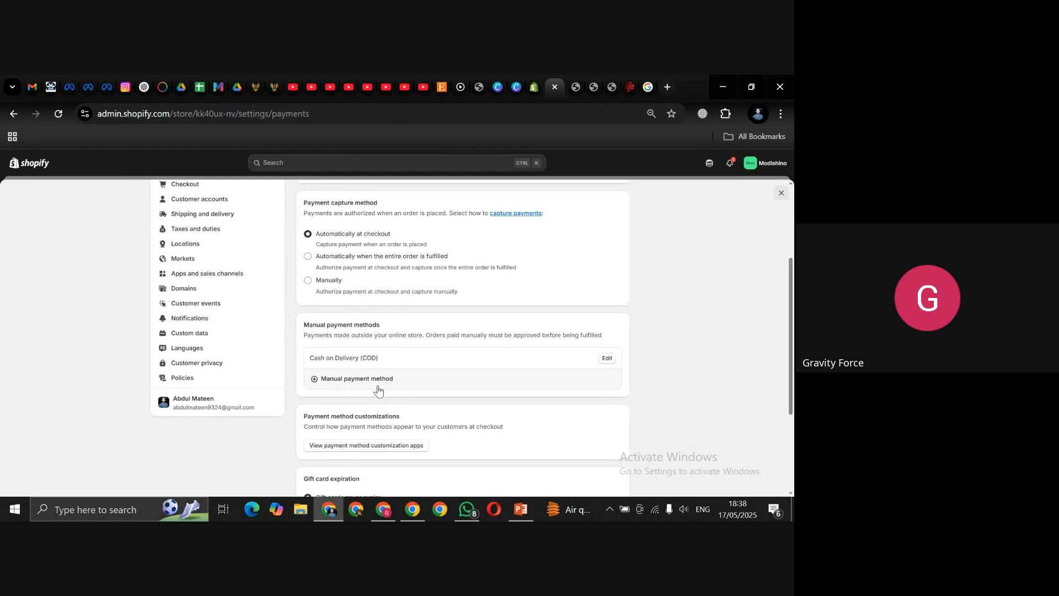
scroll(792, 358, down, 1)
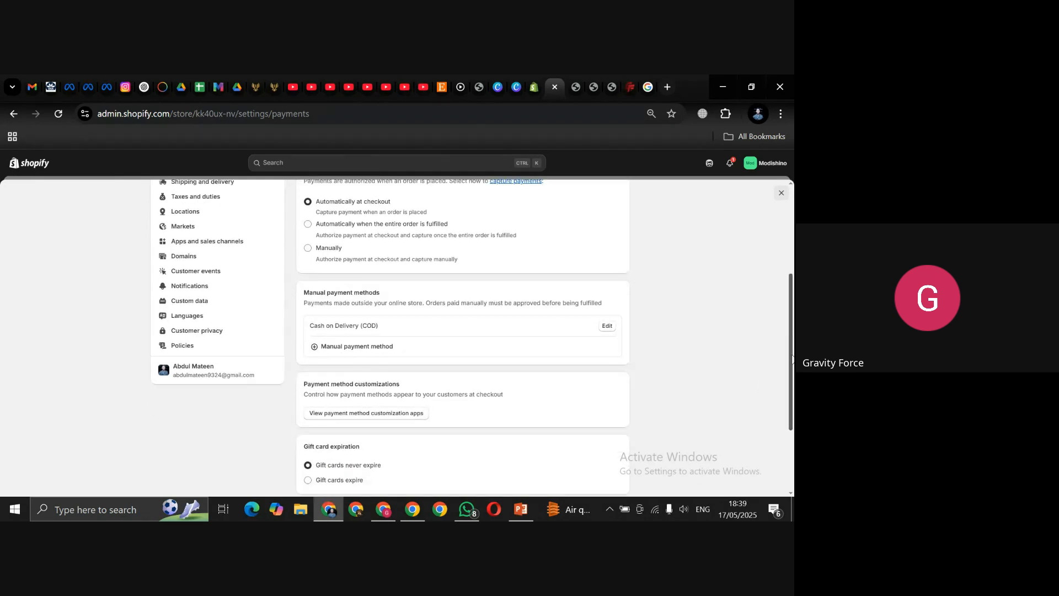
drag(793, 358, 793, 395)
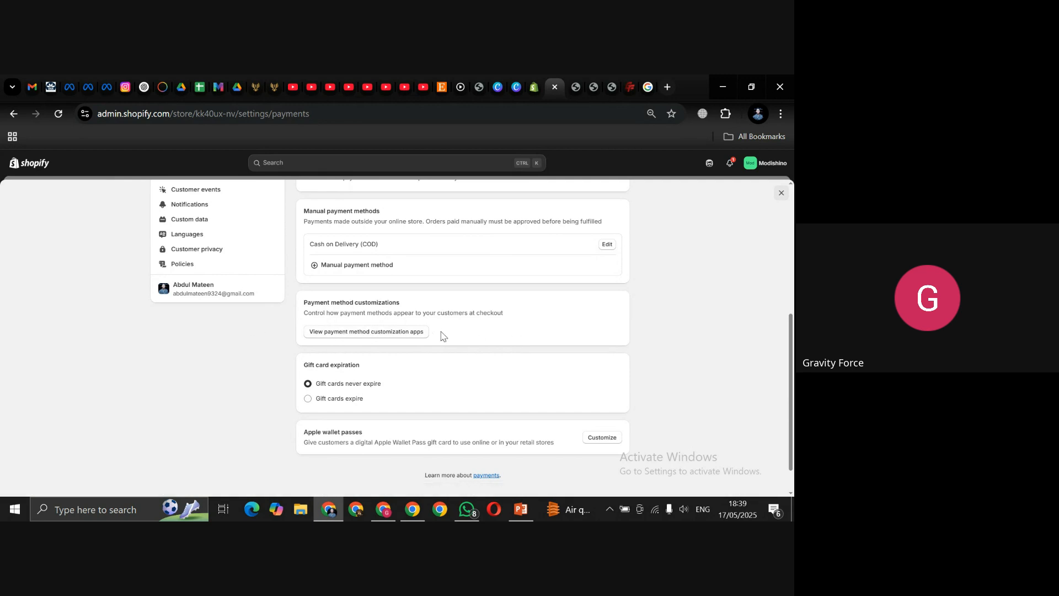
drag(792, 327, 792, 201)
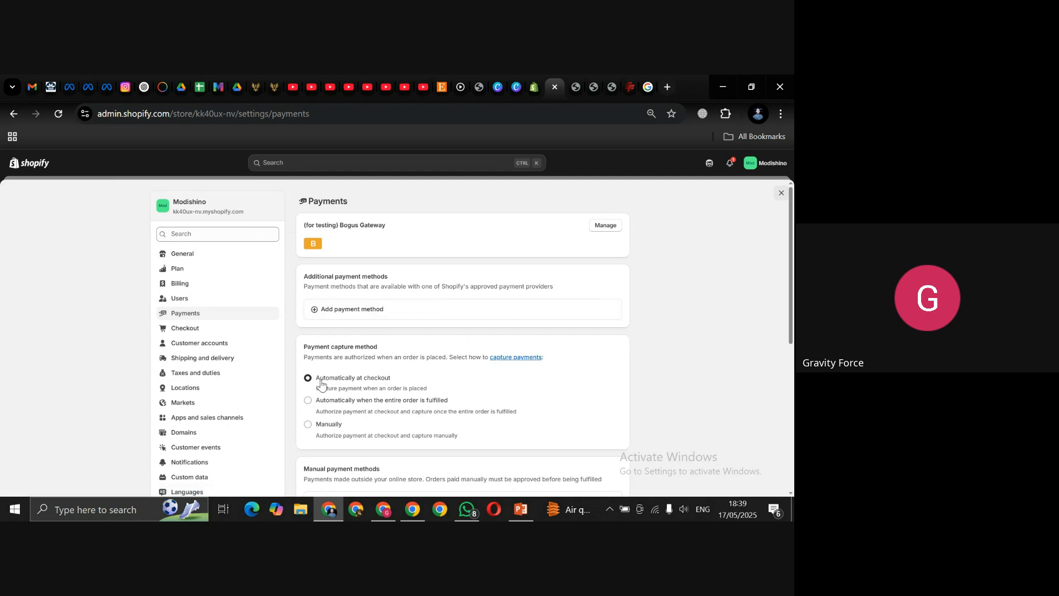
click(189, 360)
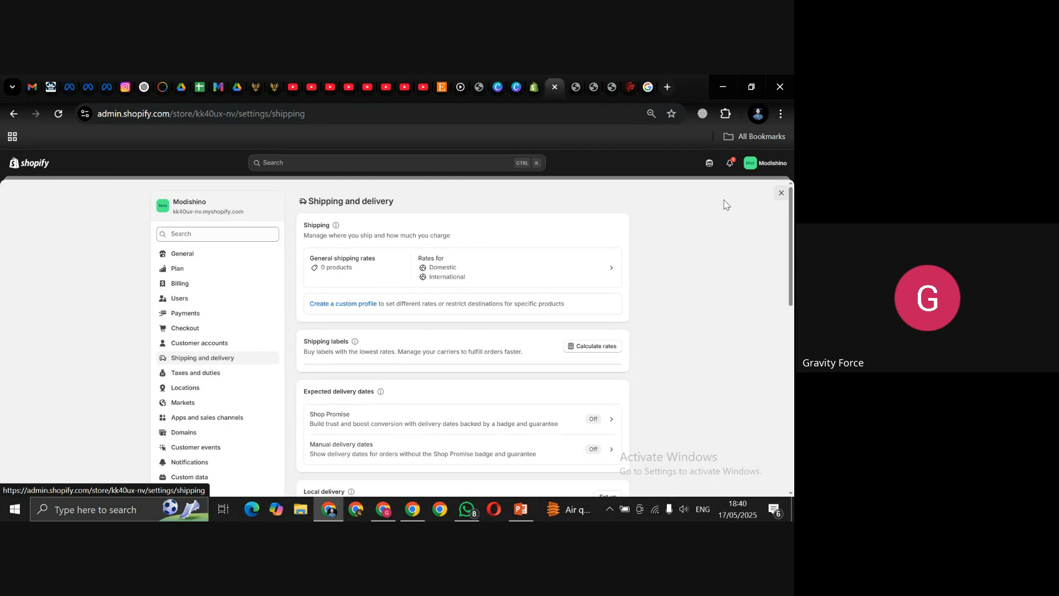
mouse_move(790, 199)
mouse_down()
mouse_move(790, 217)
mouse_move(793, 198)
mouse_up()
scroll(350, 330, down, 1)
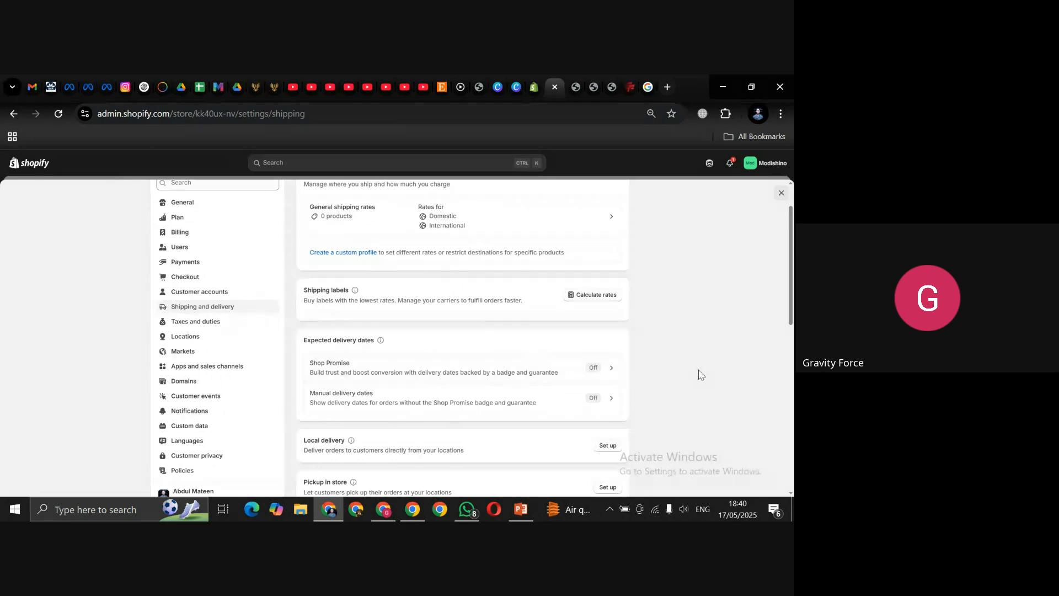
drag(791, 260, 793, 316)
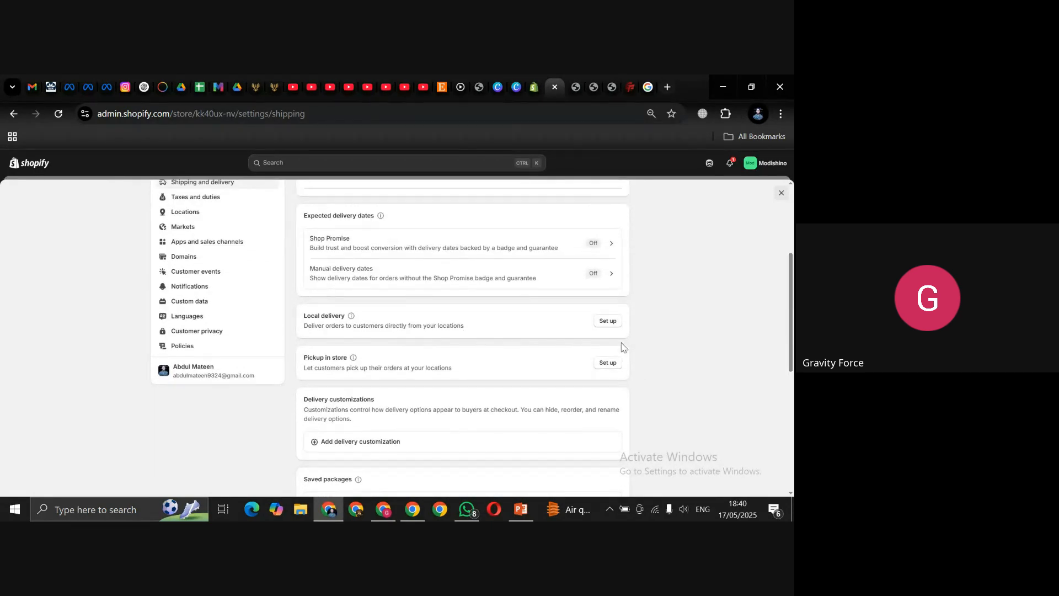
Step: Enable local delivery for the Shop location and open the 10km Local Delivery zone's options menu
click(607, 322)
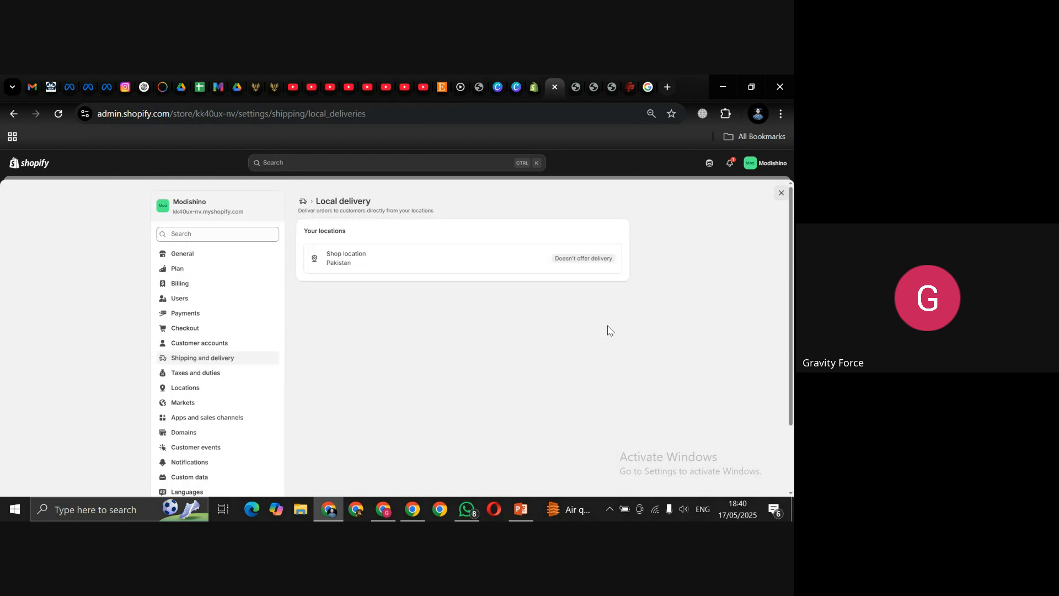
click(431, 266)
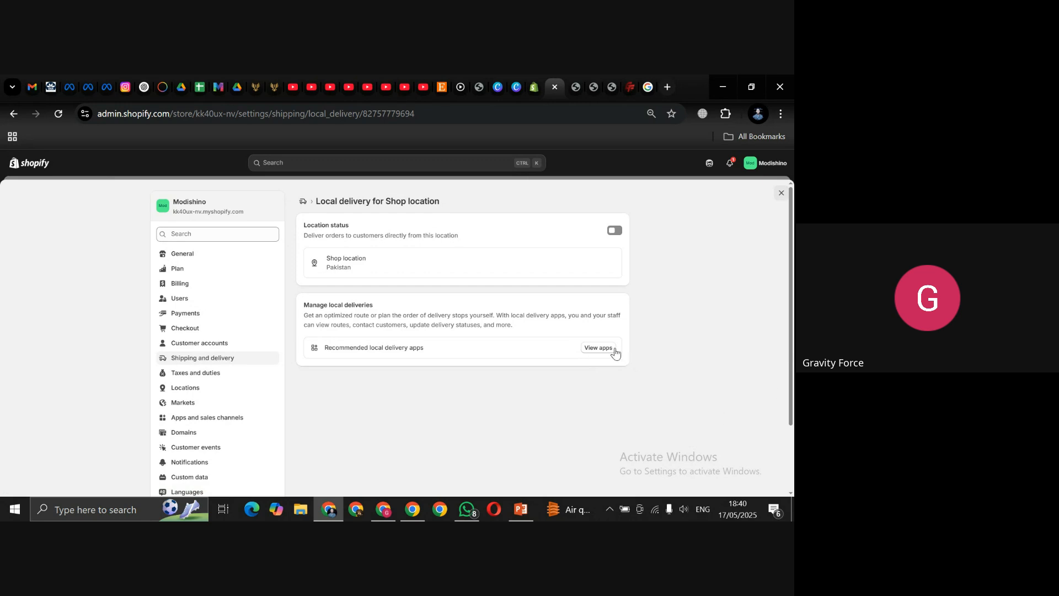
click(615, 230)
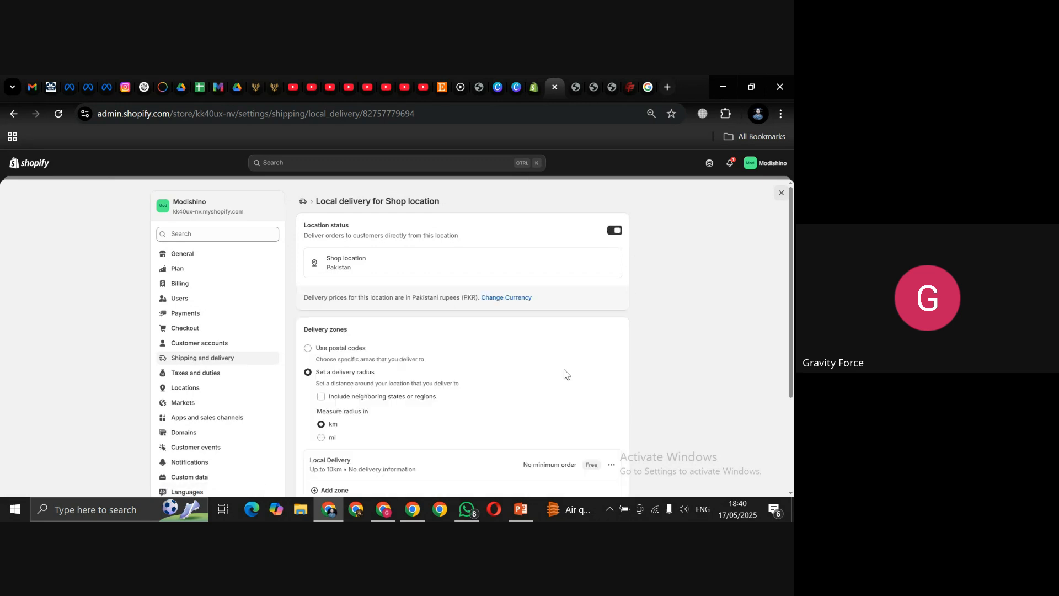
scroll(791, 255, down, 2)
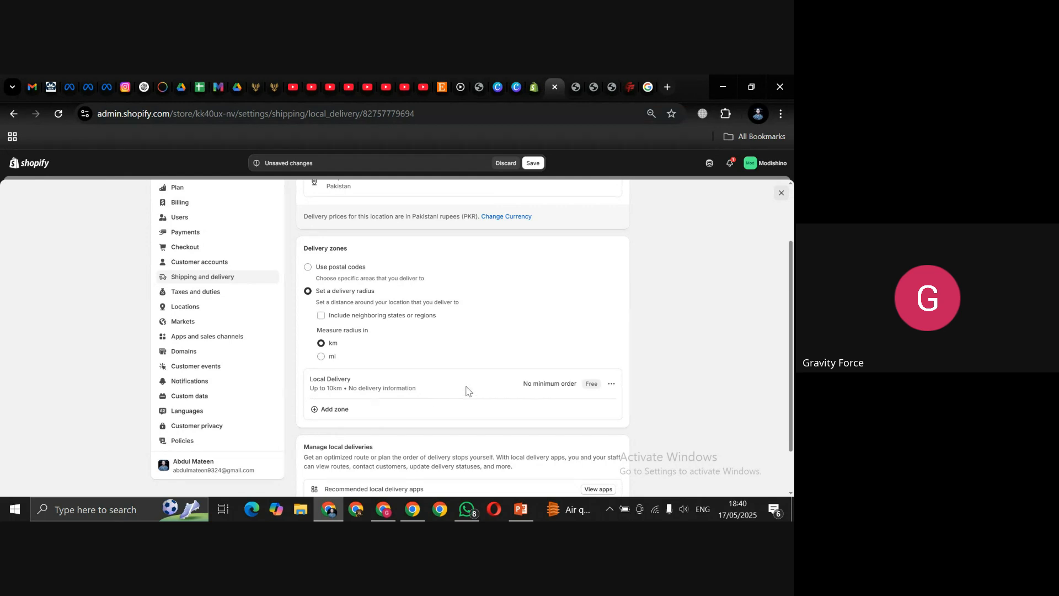
click(612, 384)
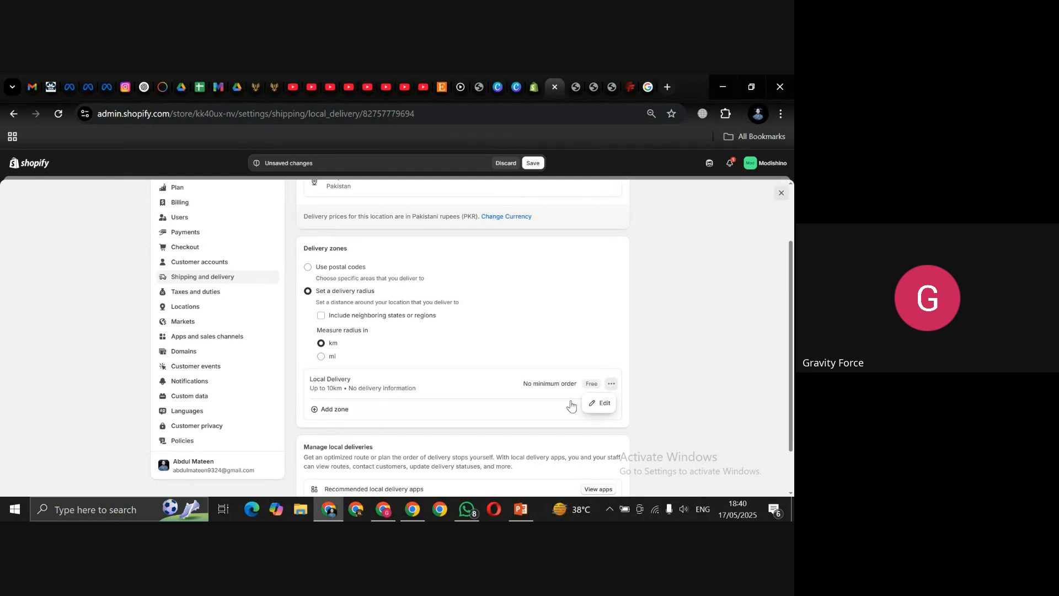
Step: Edit the Local Delivery zone to a Rs 150.00 minimum order and Rs 250.00 delivery price
click(605, 408)
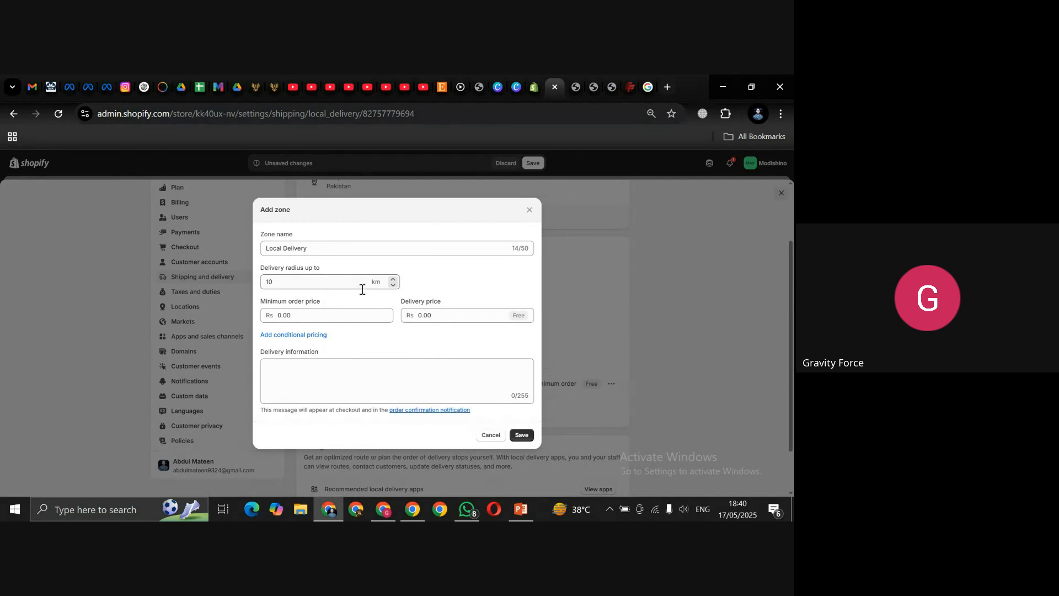
click(324, 316)
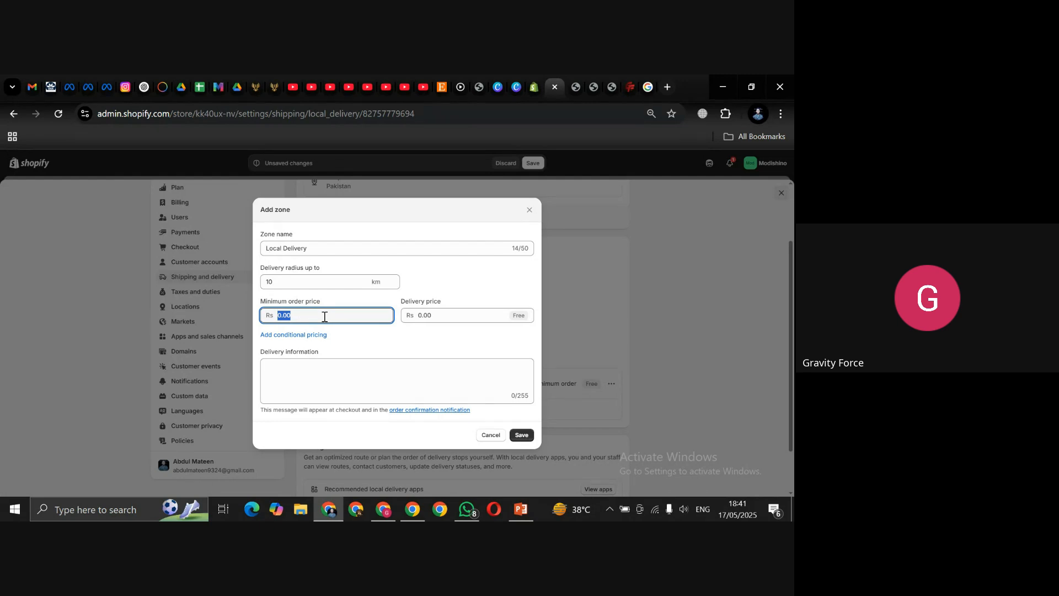
text(150)
click(443, 319)
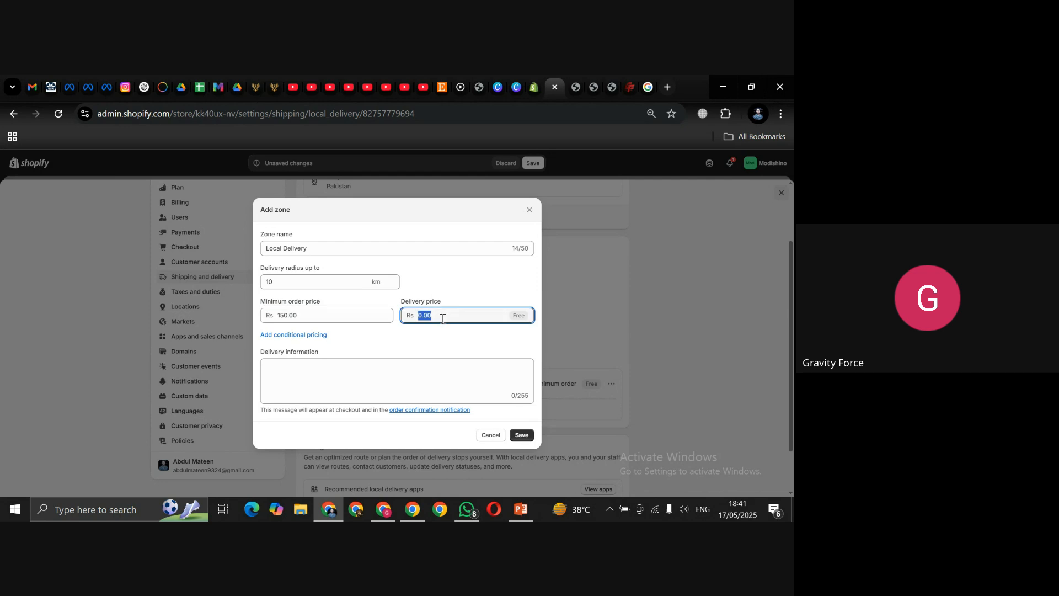
text(250)
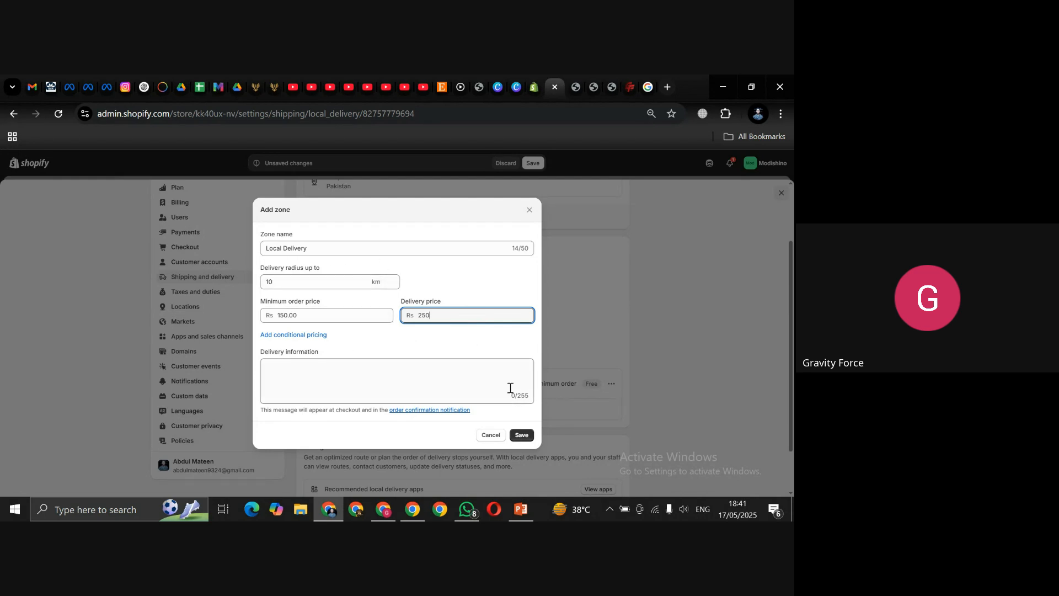
click(521, 435)
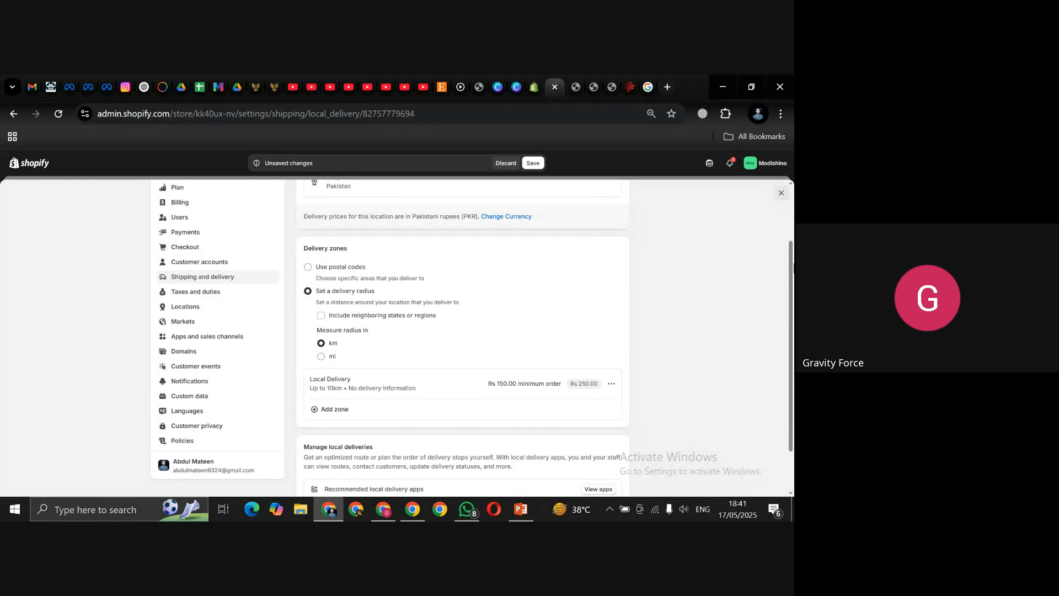
Step: Add a new delivery zone named USA extending to 25 km
scroll(790, 273, down, 1)
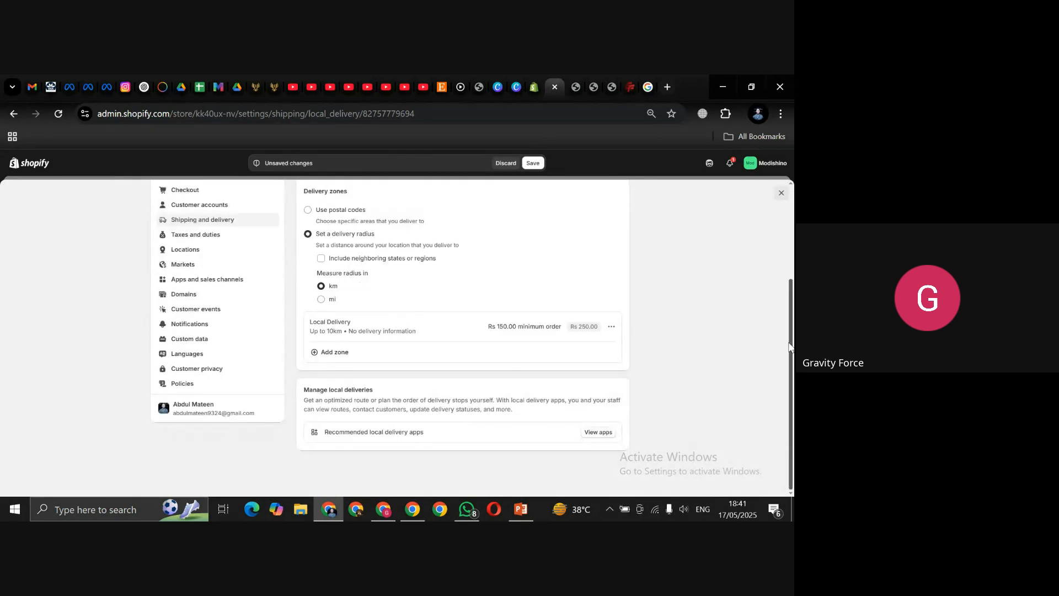
click(322, 356)
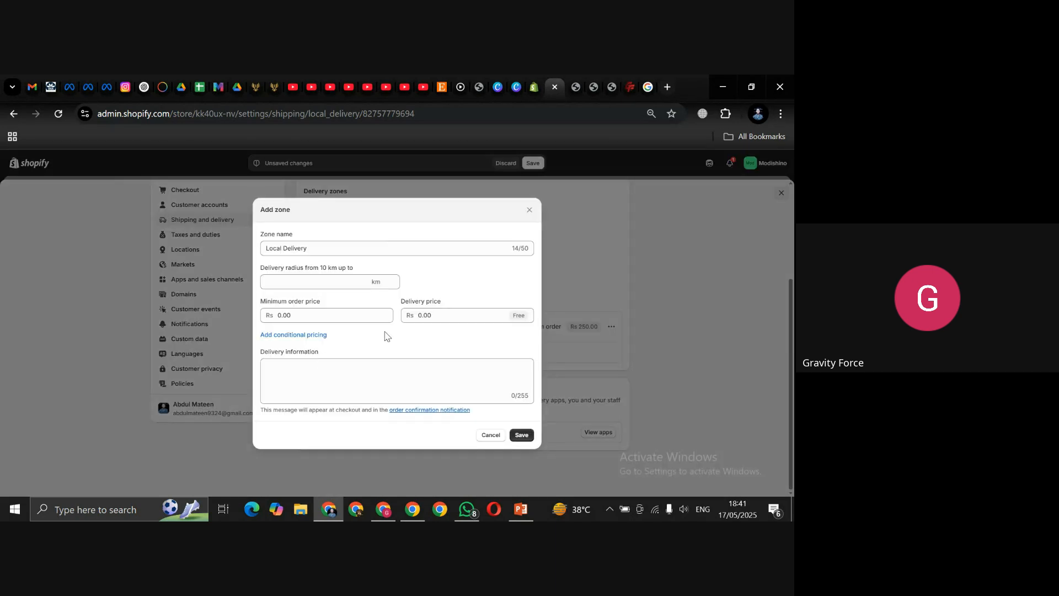
click(318, 250)
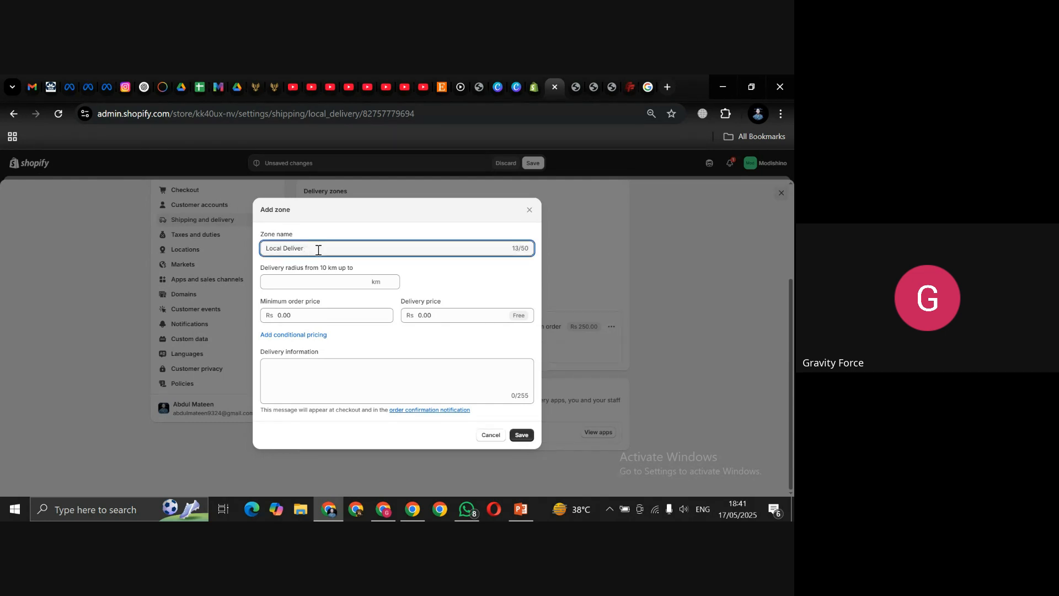
key(BackSpace)
key(BackSpace)
key(BackSpace)
key(BackSpace)
key(BackSpace)
key(BackSpace)
key(BackSpace)
key(BackSpace)
key(BackSpace)
key(BackSpace)
key(BackSpace)
text(USA)
click(288, 282)
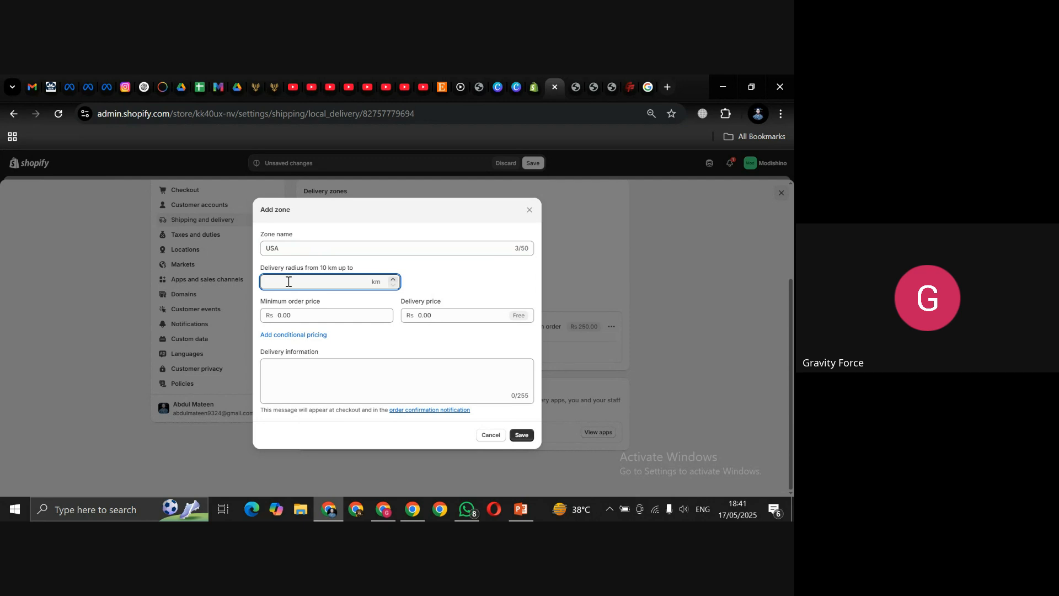
text(25)
Step: Give the USA zone a Rs 5.00 minimum order and Rs 10.00 delivery price, then save it
double_click(288, 319)
text(5)
double_click(426, 315)
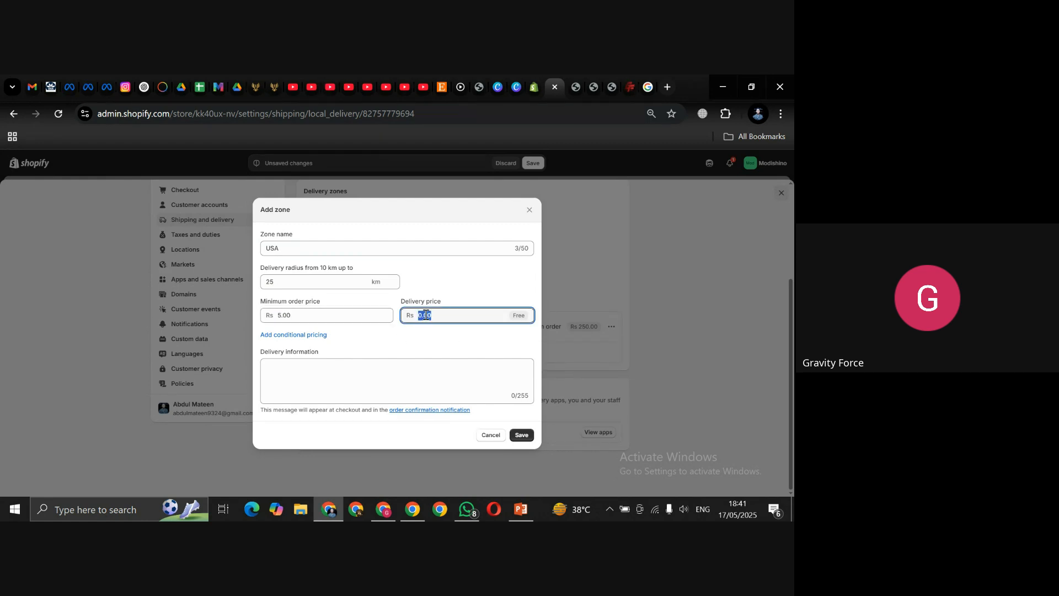
text(100)
key(BackSpace)
click(416, 351)
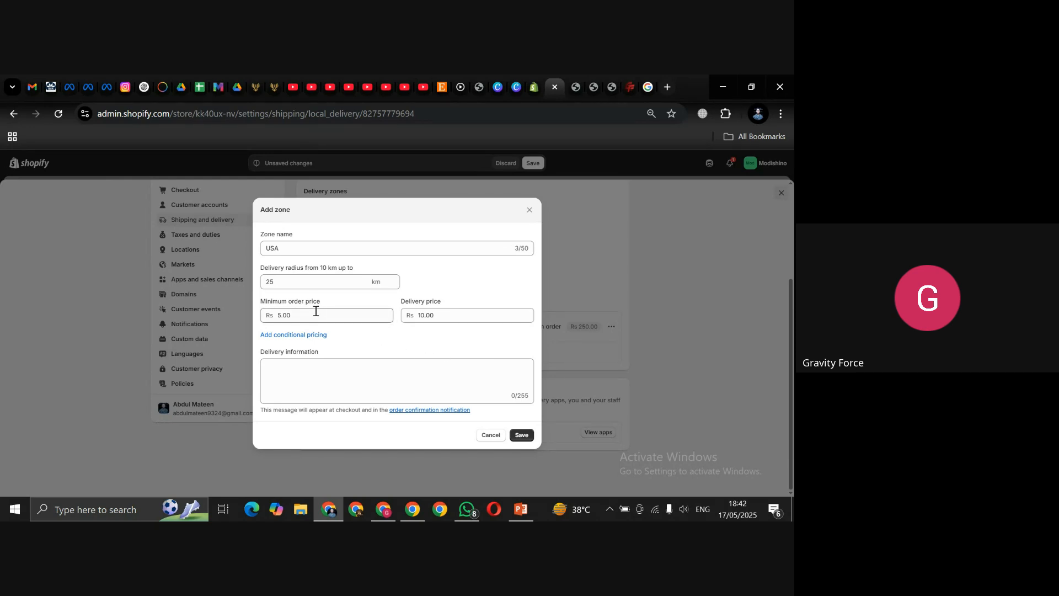
click(521, 435)
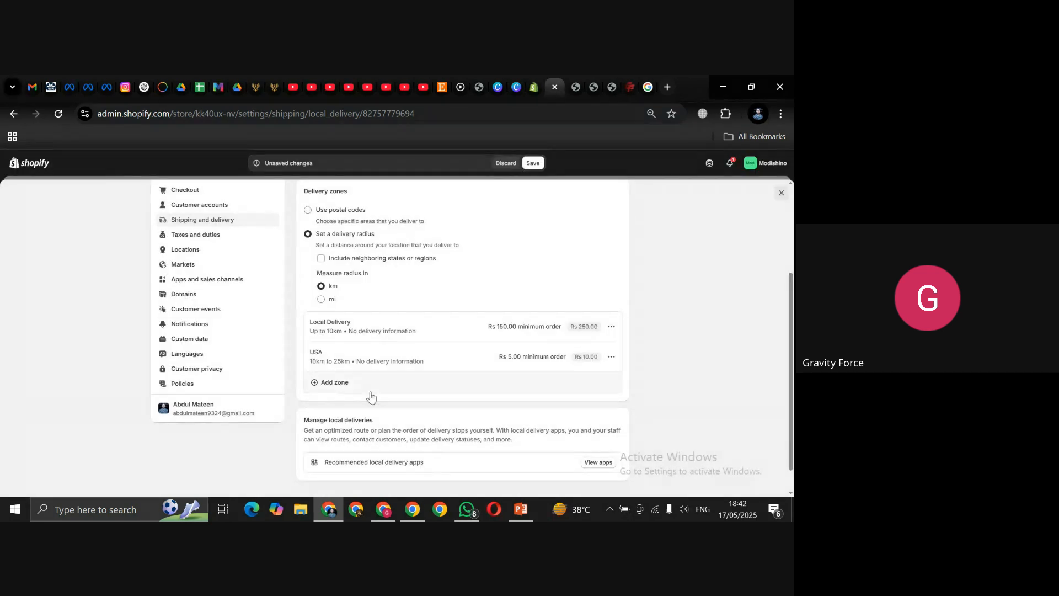
drag(791, 367, 793, 302)
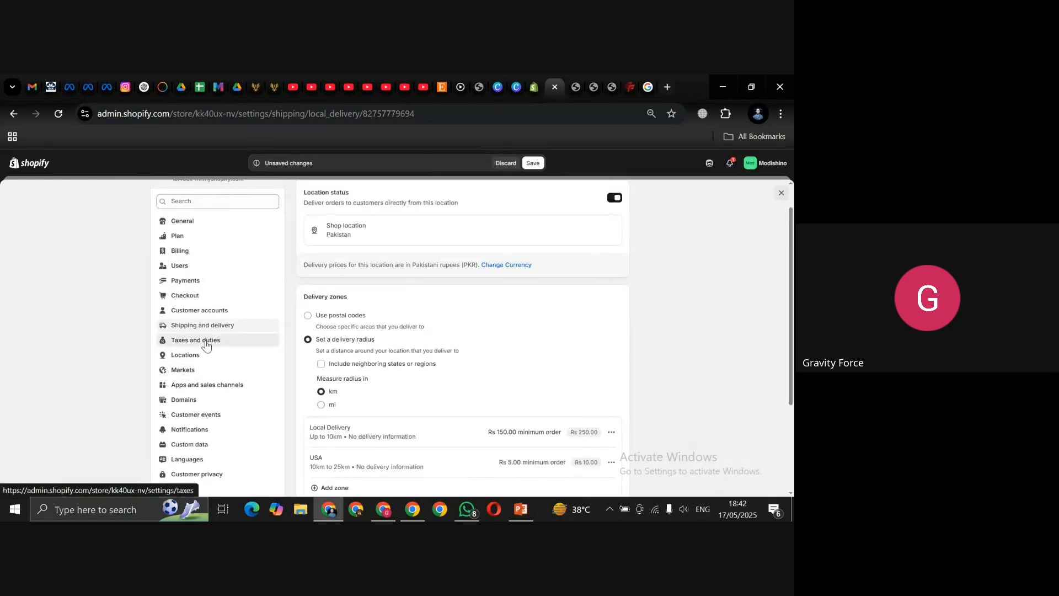
Step: Discard the local delivery changes and open Pakistan's entry under Taxes and duties
click(504, 163)
click(503, 164)
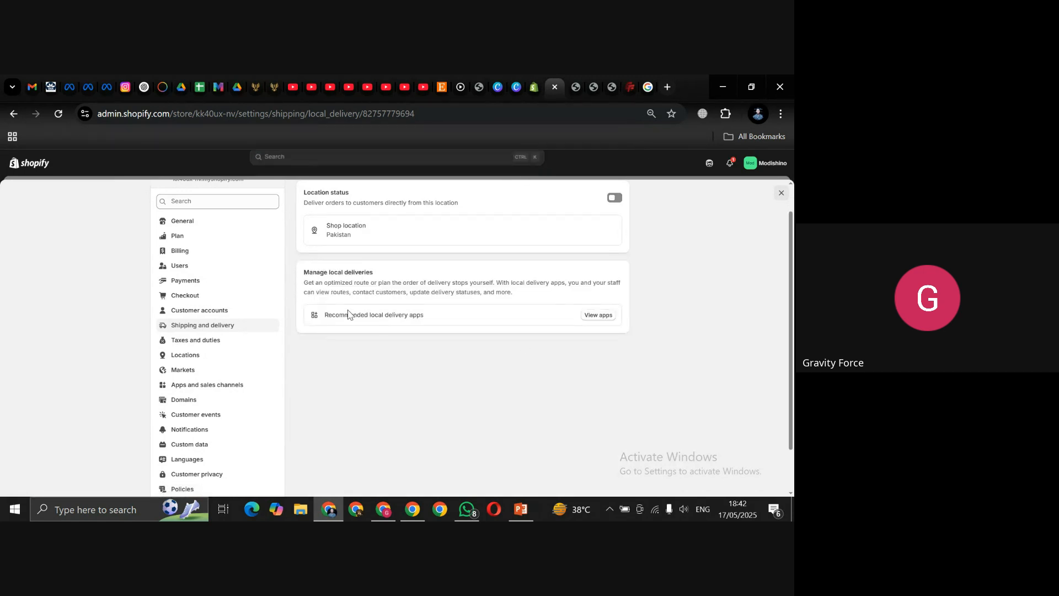
click(177, 329)
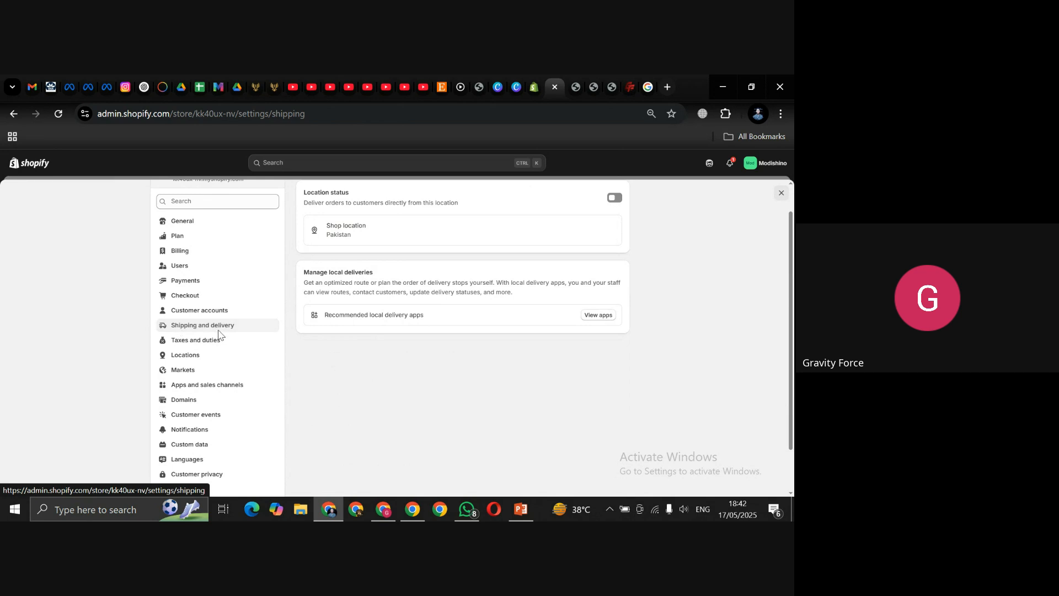
click(180, 373)
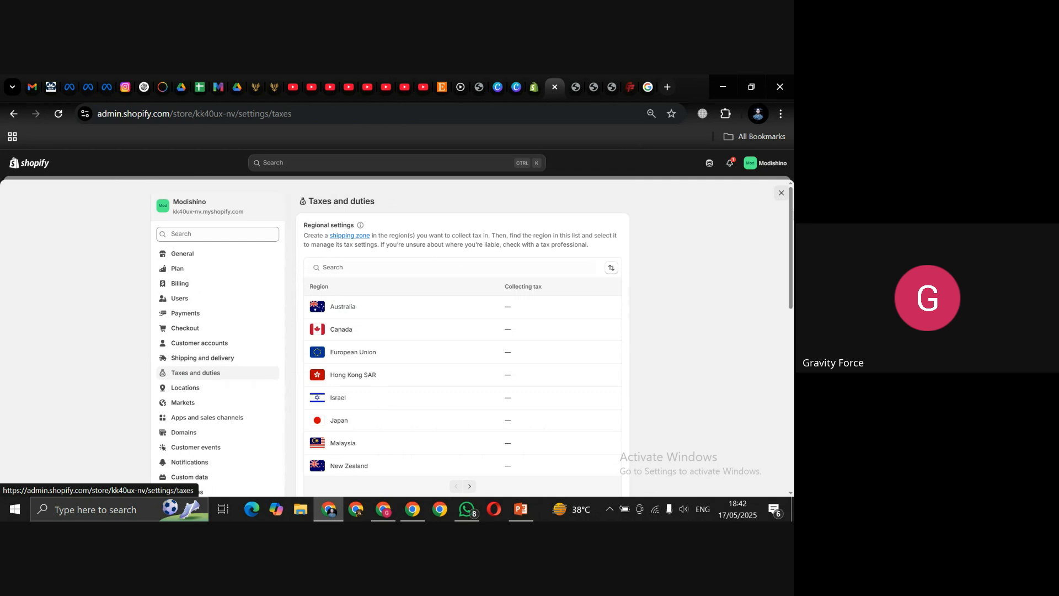
drag(789, 217, 791, 280)
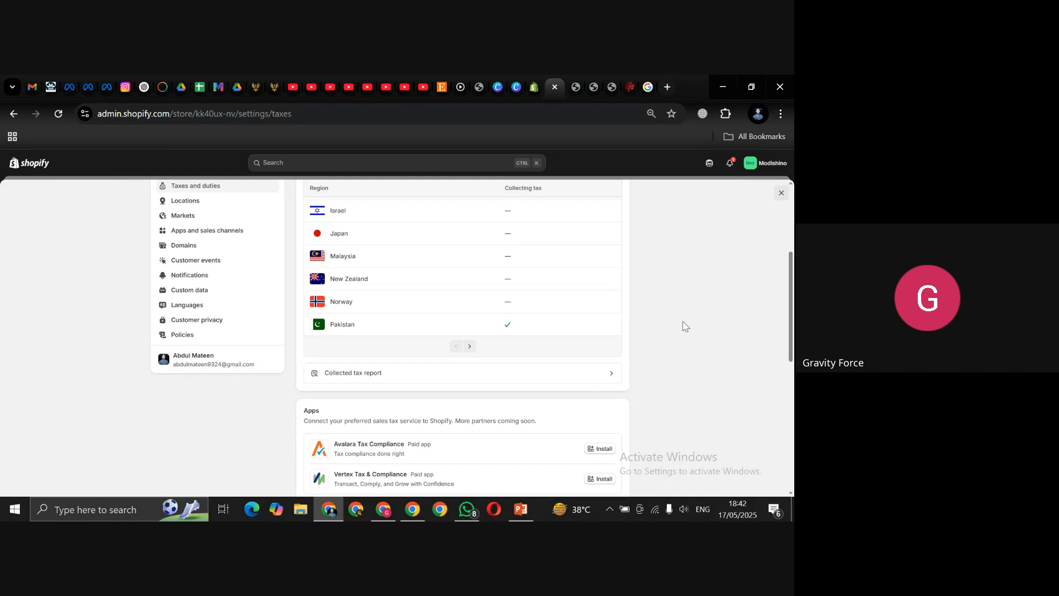
click(390, 329)
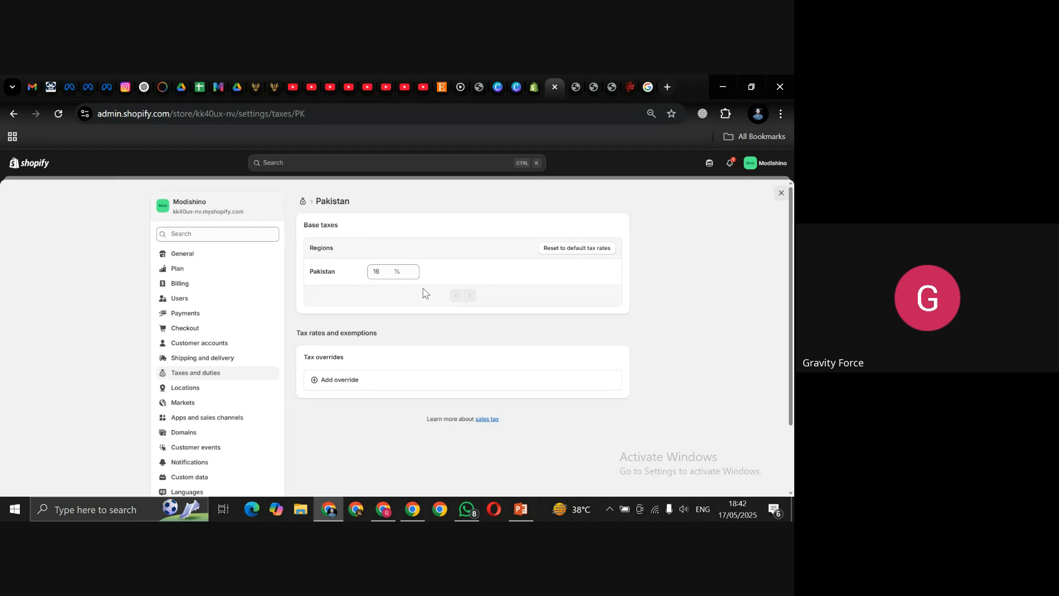
Step: Reset Pakistan's taxes, save a 0% base rate, and begin adding a Pakistan tax override
click(577, 249)
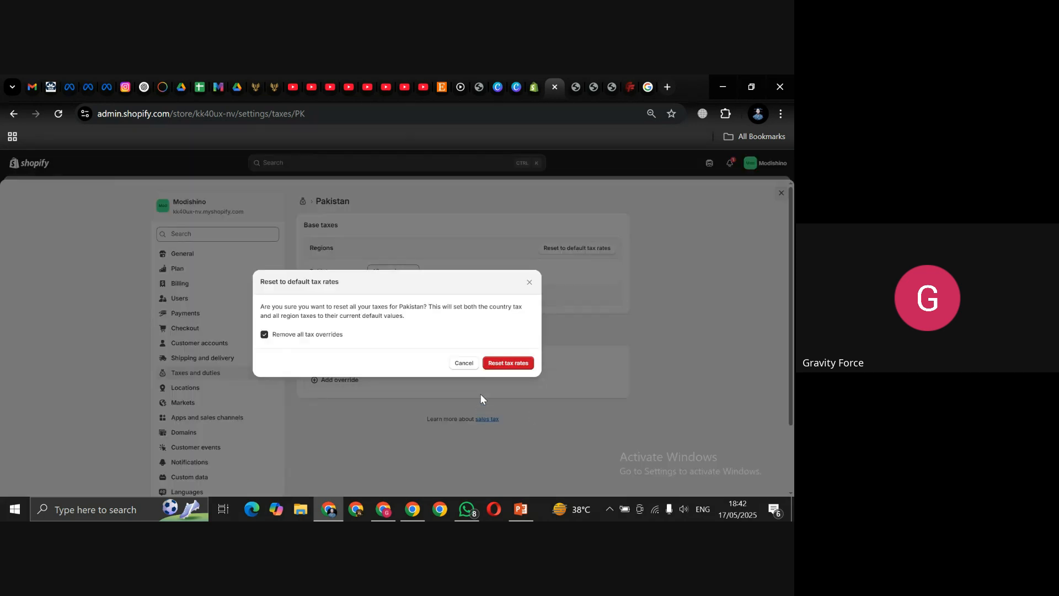
click(507, 363)
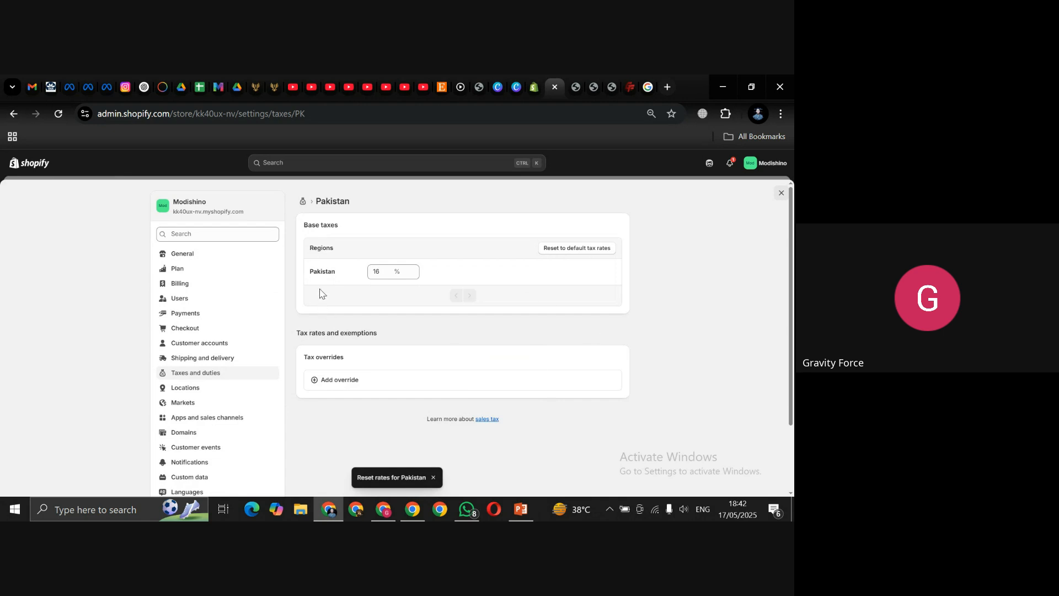
click(380, 272)
key(BackSpace)
key(BackSpace)
text(0)
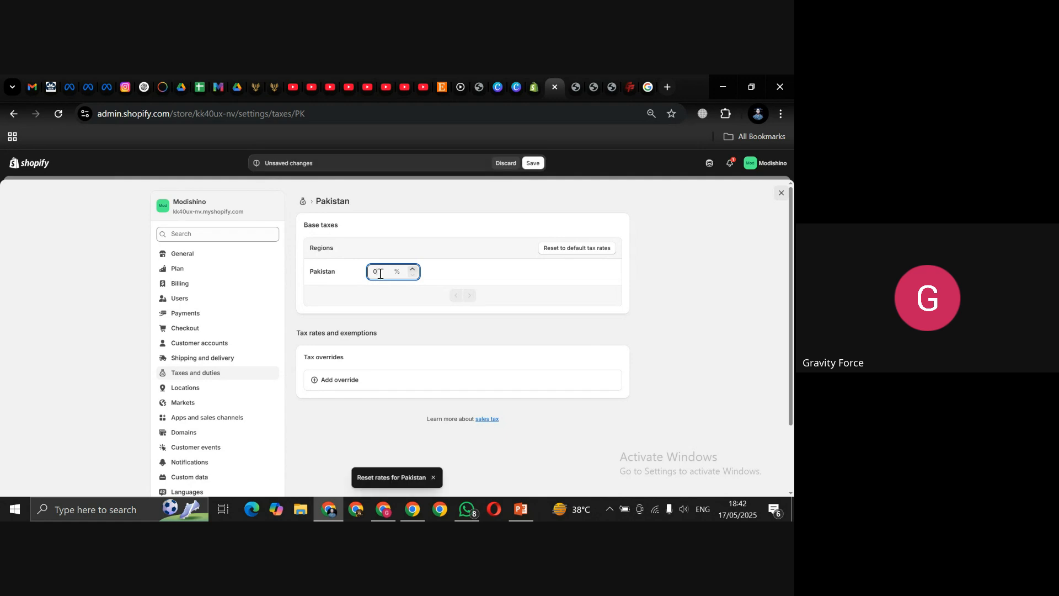
click(675, 297)
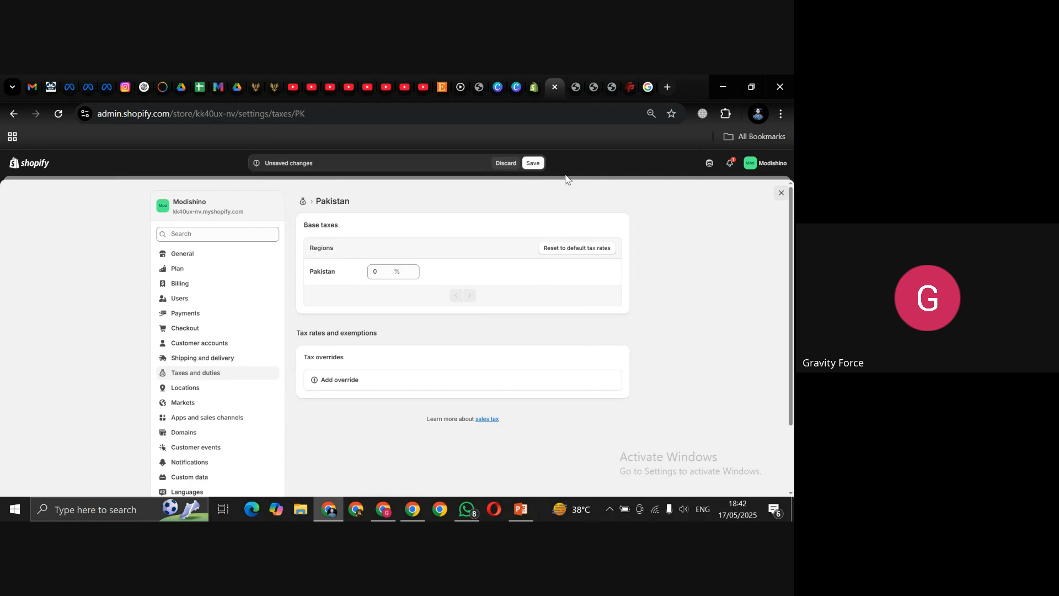
click(534, 165)
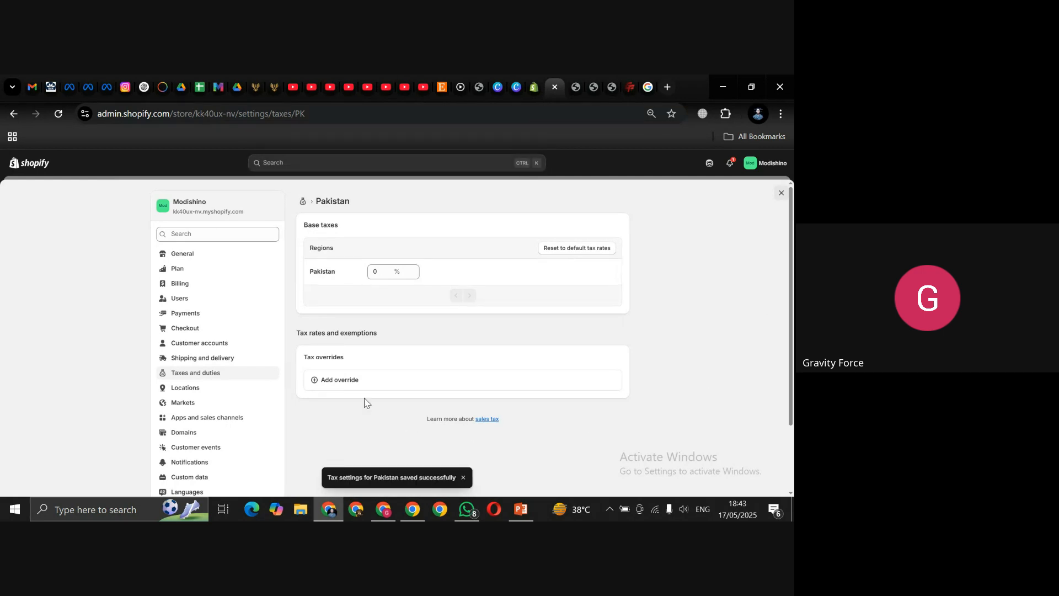
click(336, 382)
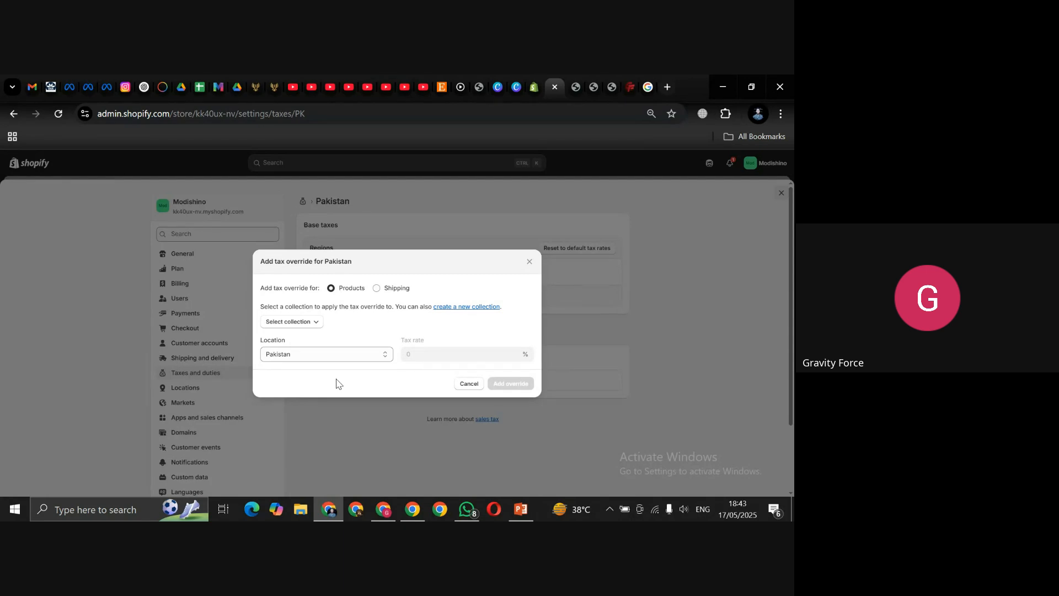
Step: Add a 10% Pakistan tax override for the Activewear collection and check it under Product overrides
click(318, 325)
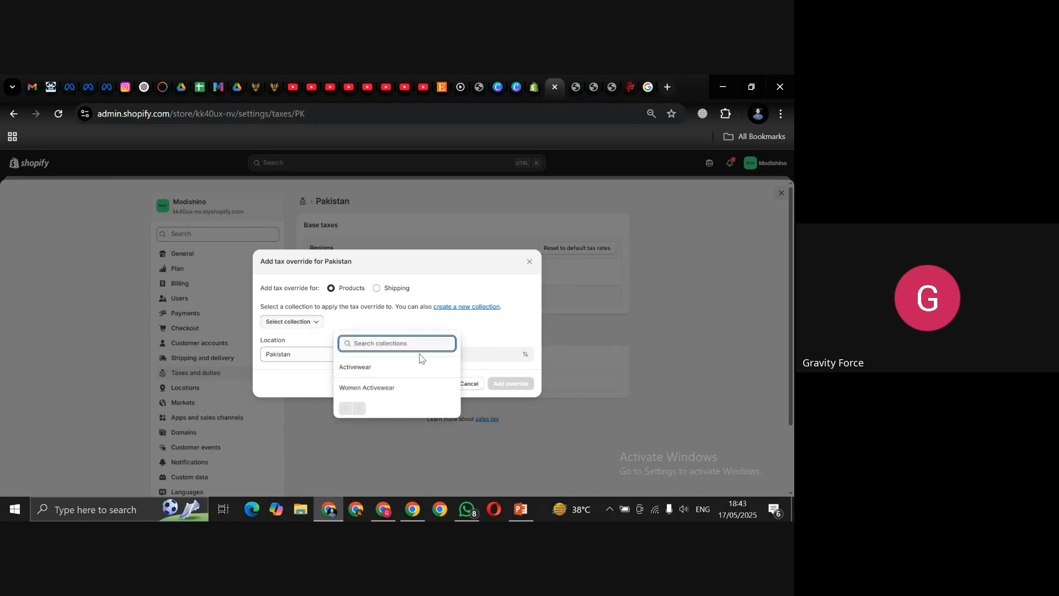
click(380, 373)
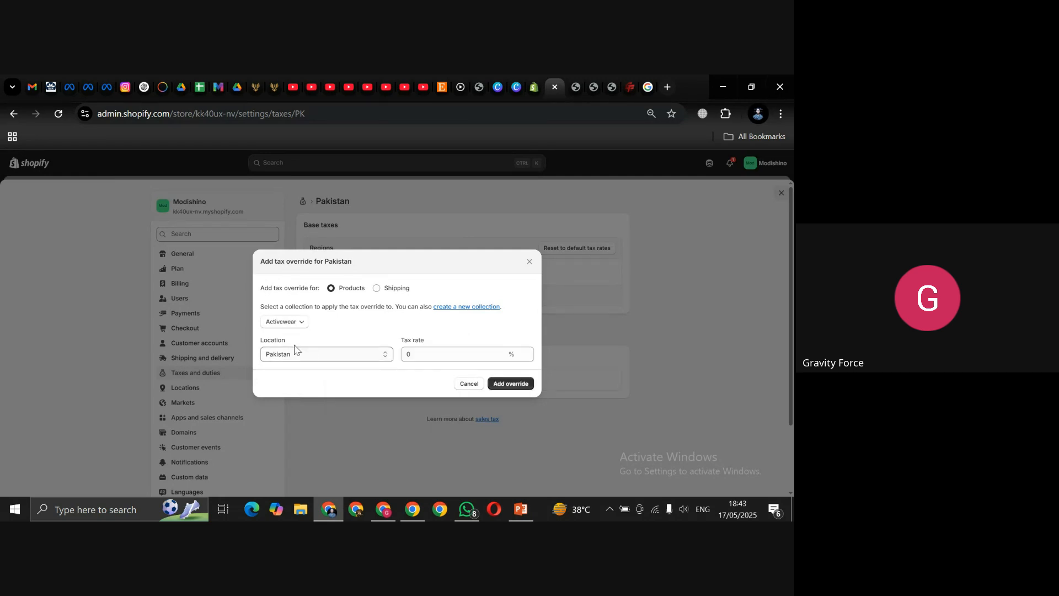
click(423, 355)
key(BackSpace)
text(10)
key(BackSpace)
text(0)
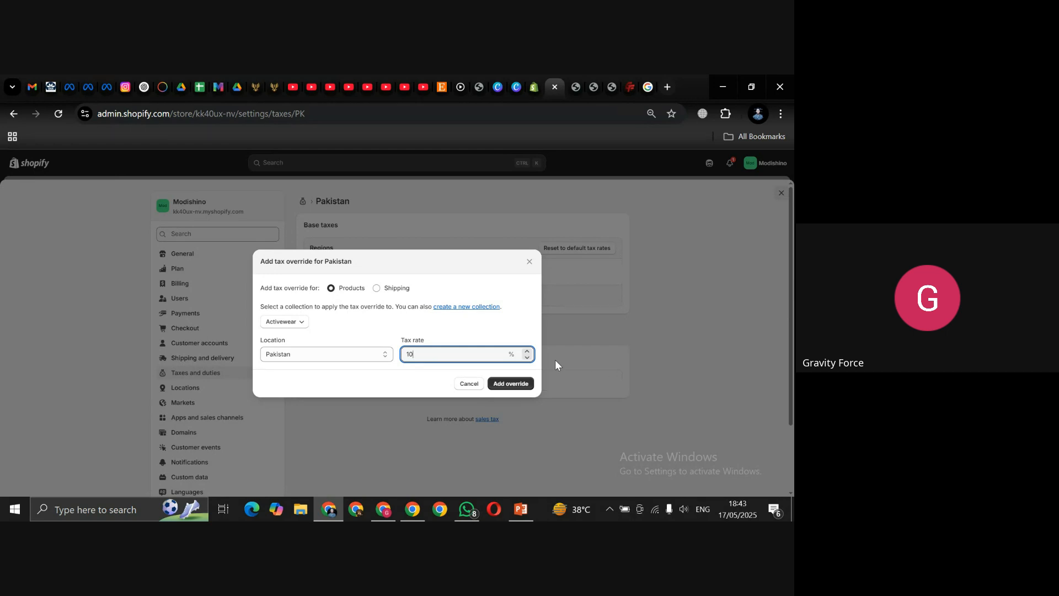
click(523, 381)
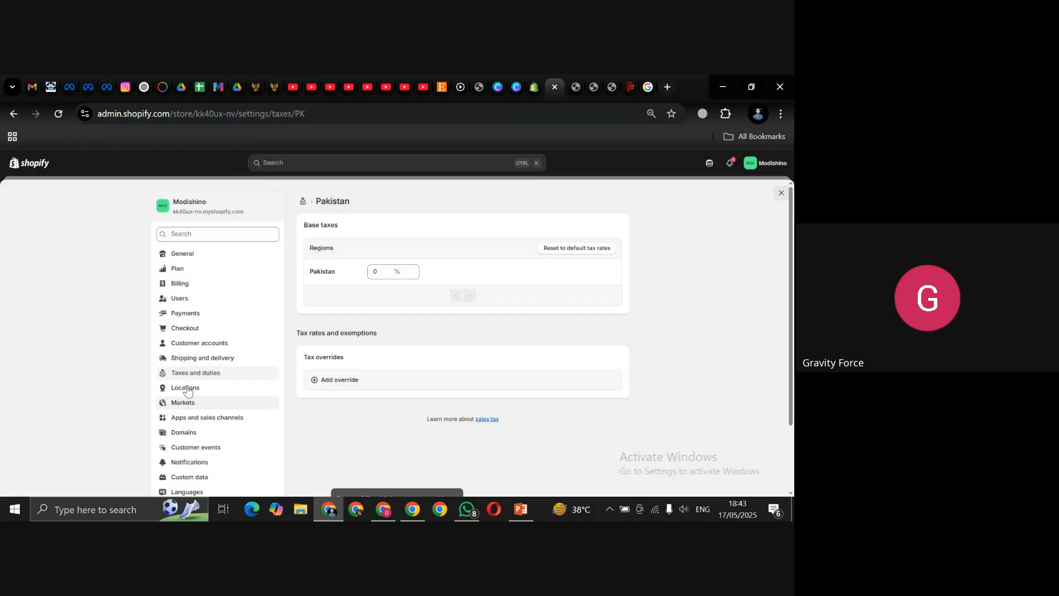
drag(790, 240, 794, 363)
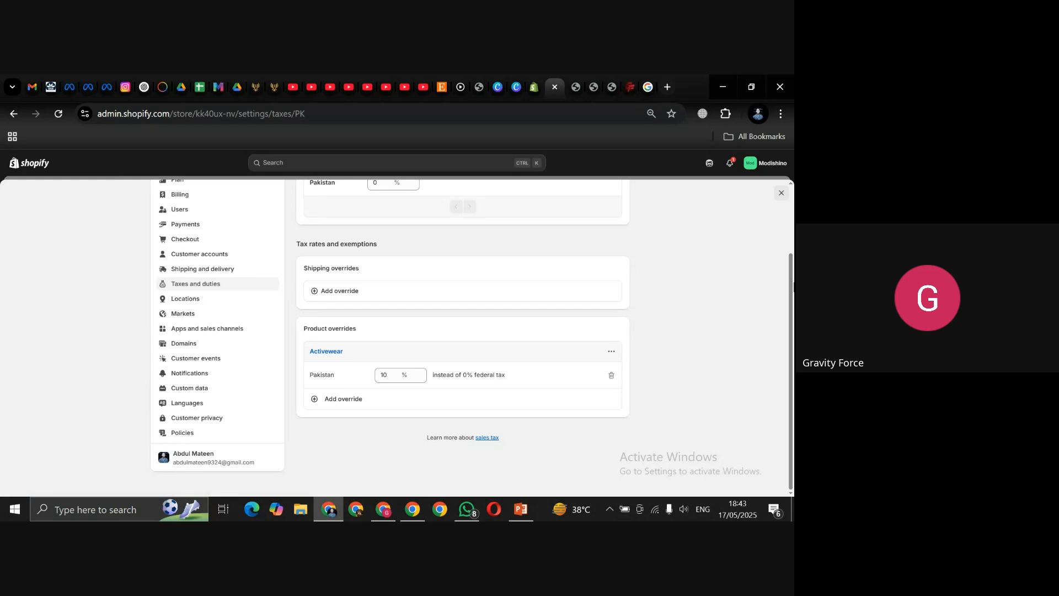
scroll(557, 325, up, 2)
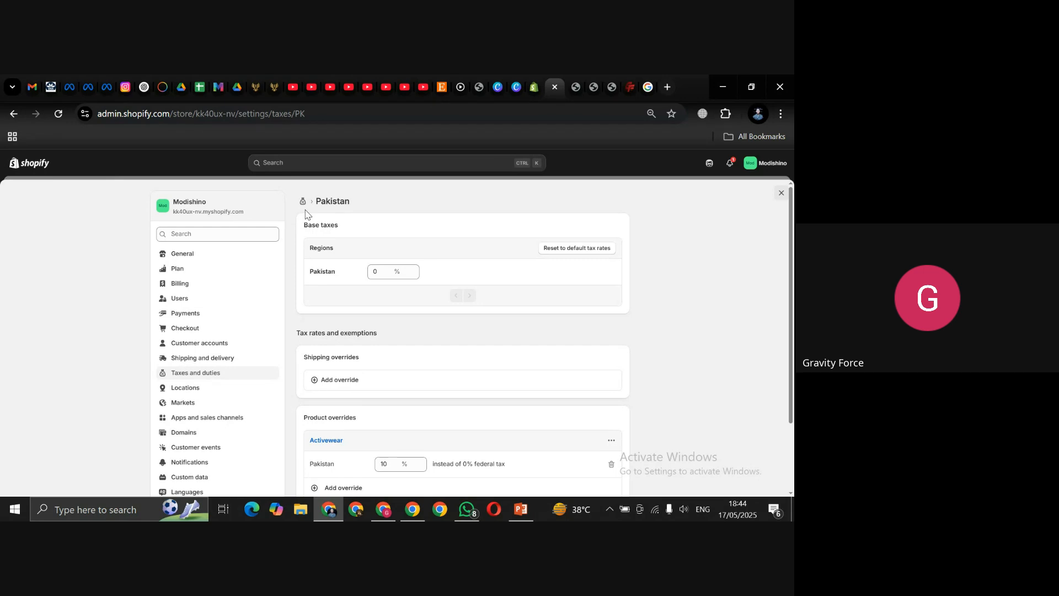
Step: Close the store Settings modal to get back to the Online Store Themes page
click(780, 195)
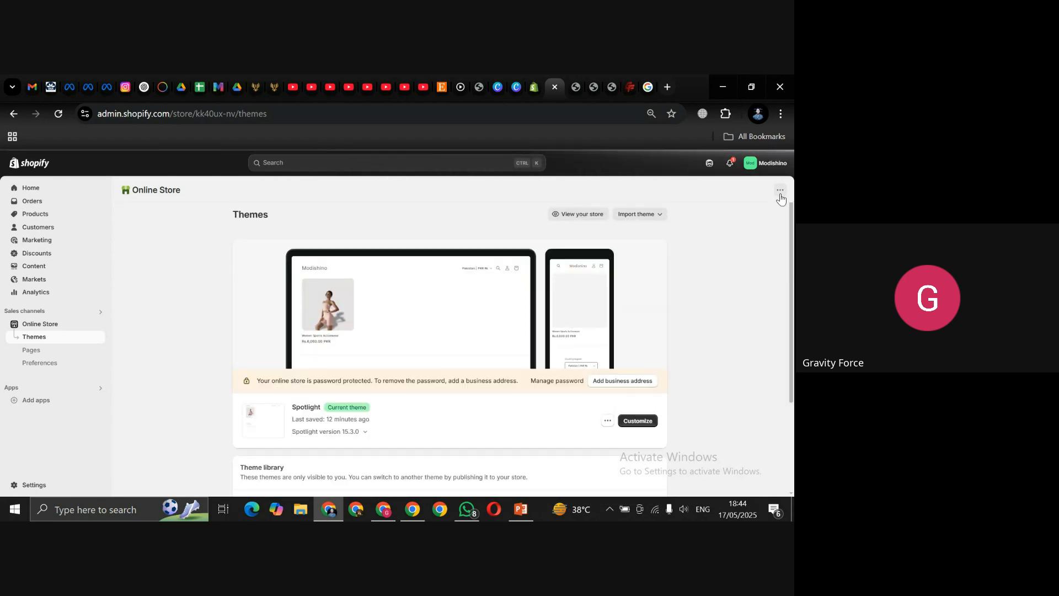
click(383, 512)
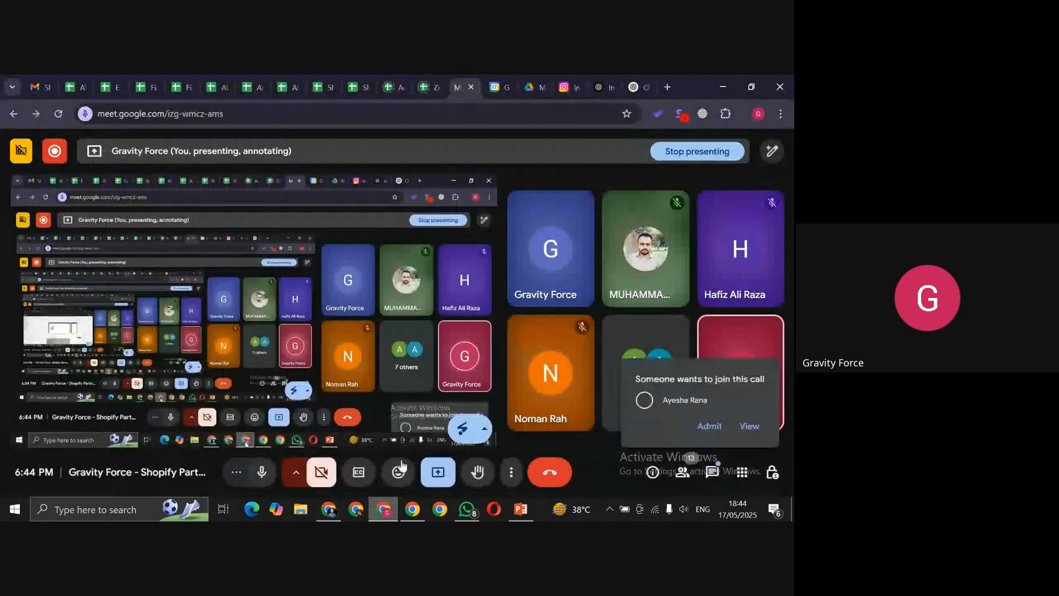
Step: Stop presenting the Shopify screen in Google Meet and bring up the blank Paint canvas
click(433, 471)
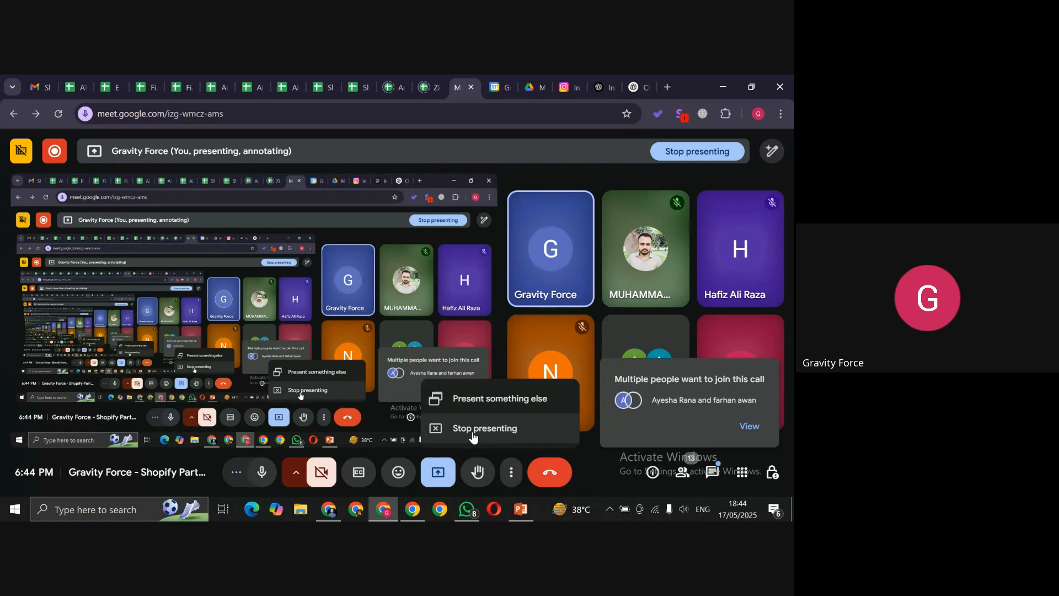
click(473, 429)
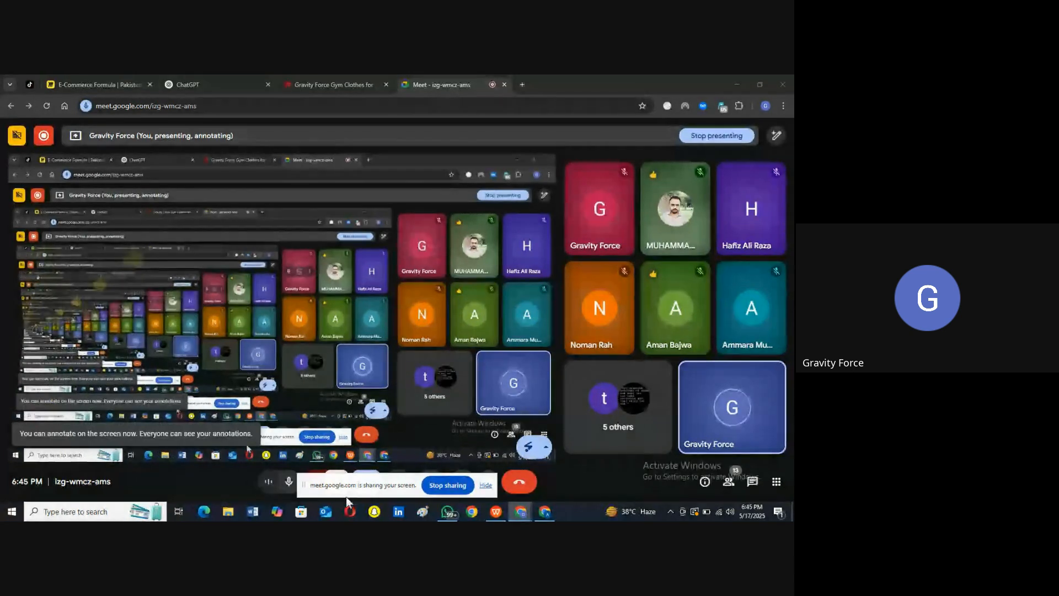
click(420, 514)
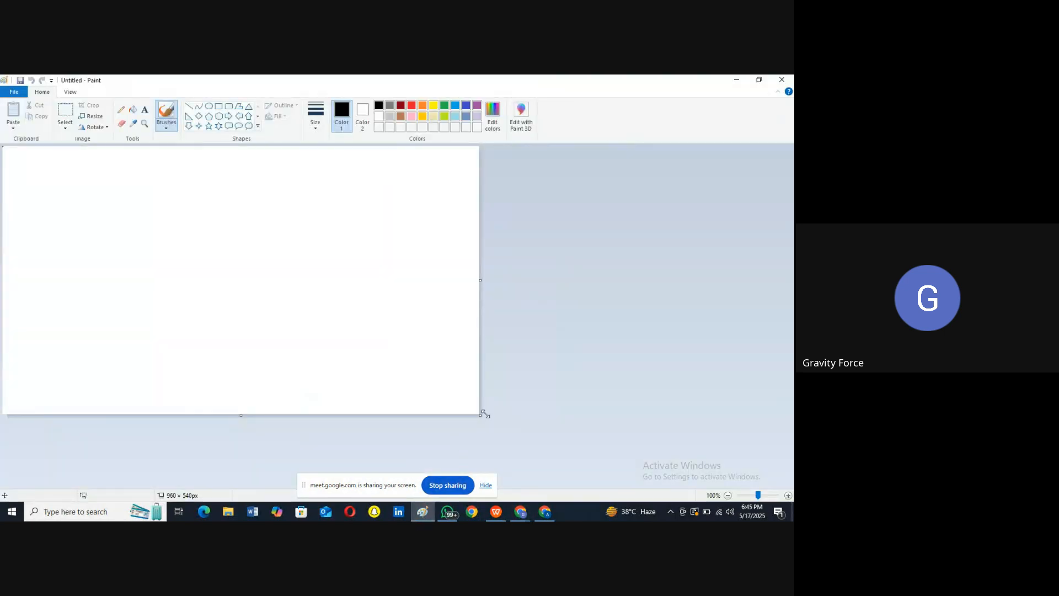
Step: Enlarge the blank Paint canvas to about 1587×678 pixels, then minimize Paint
drag(478, 415, 789, 484)
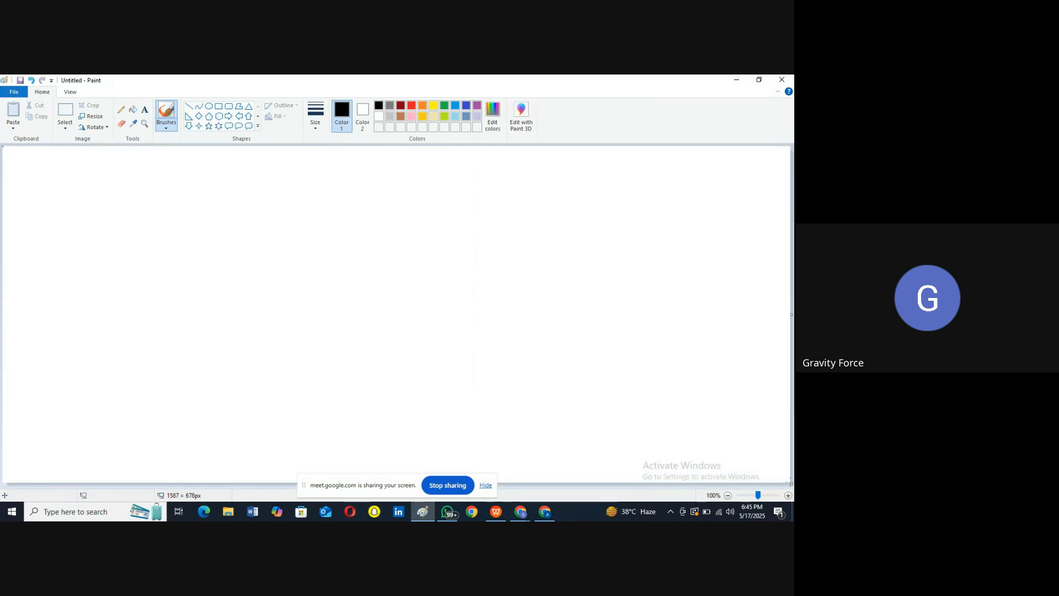
click(742, 80)
Step: Scroll the Gravity Force men's page past the product rows and Summer Sale banner to T-Shirt Collections
click(321, 85)
scroll(334, 279, up, 5)
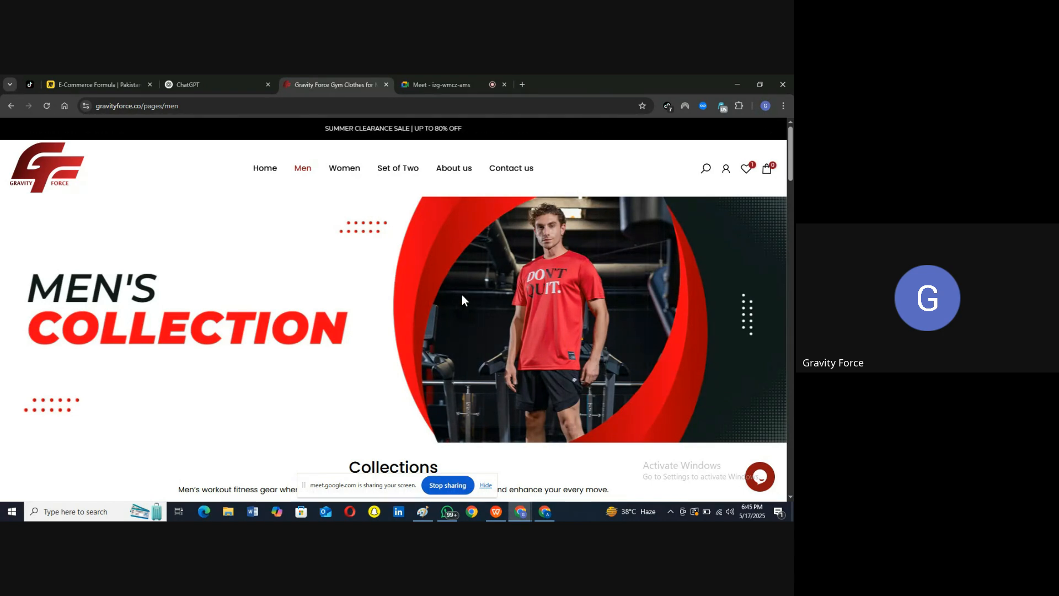
scroll(461, 295, down, 9)
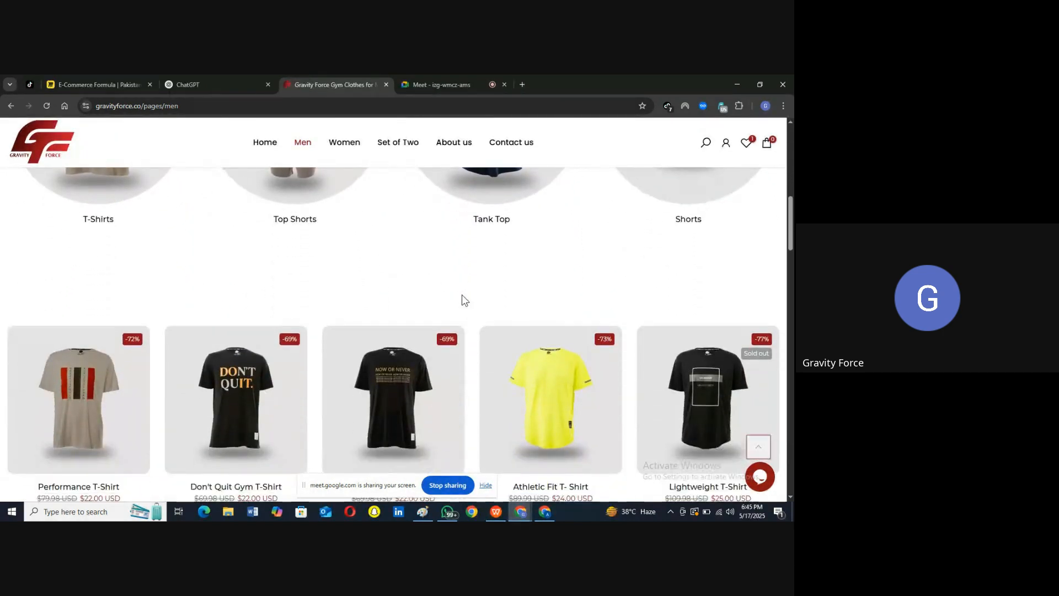
scroll(461, 300, down, 3)
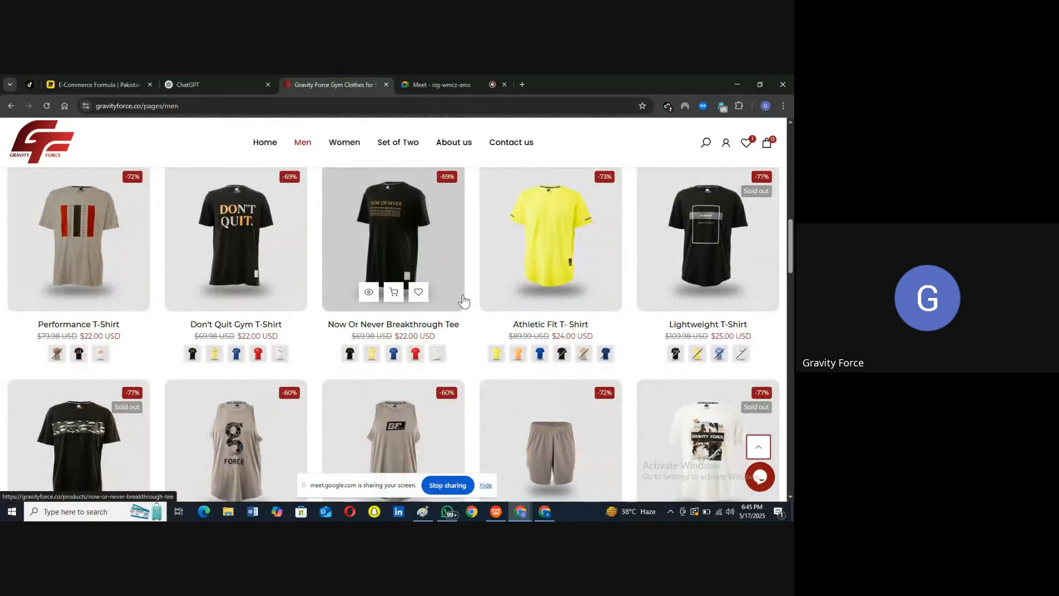
scroll(462, 299, down, 4)
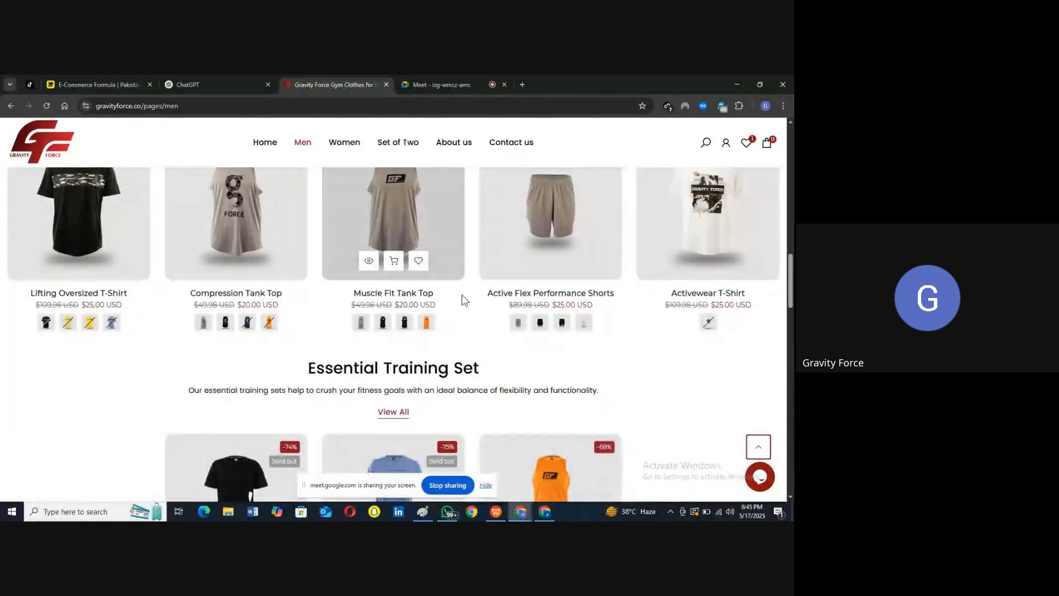
scroll(463, 299, down, 10)
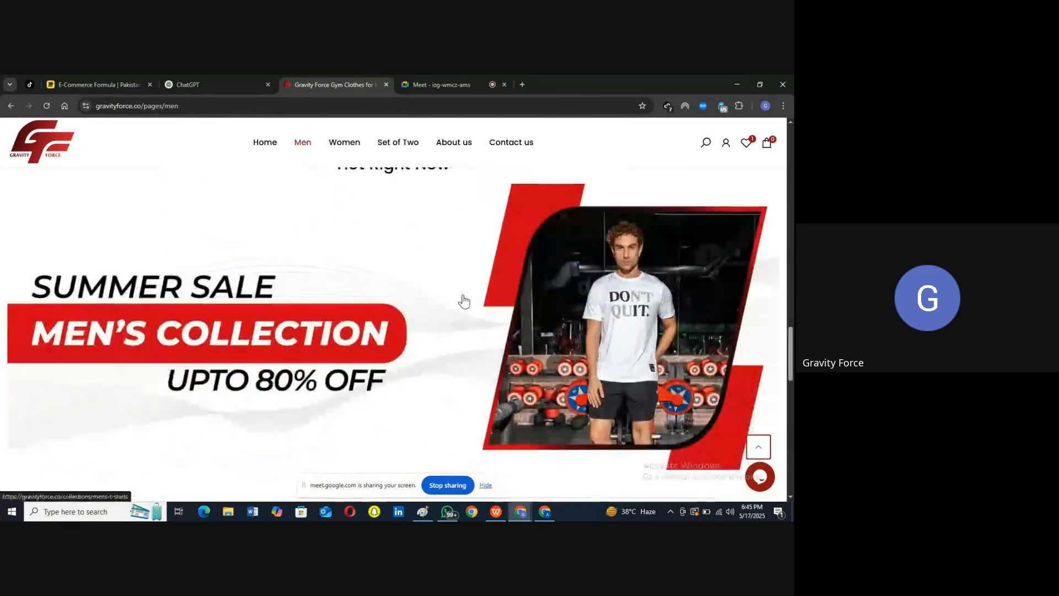
scroll(462, 300, down, 5)
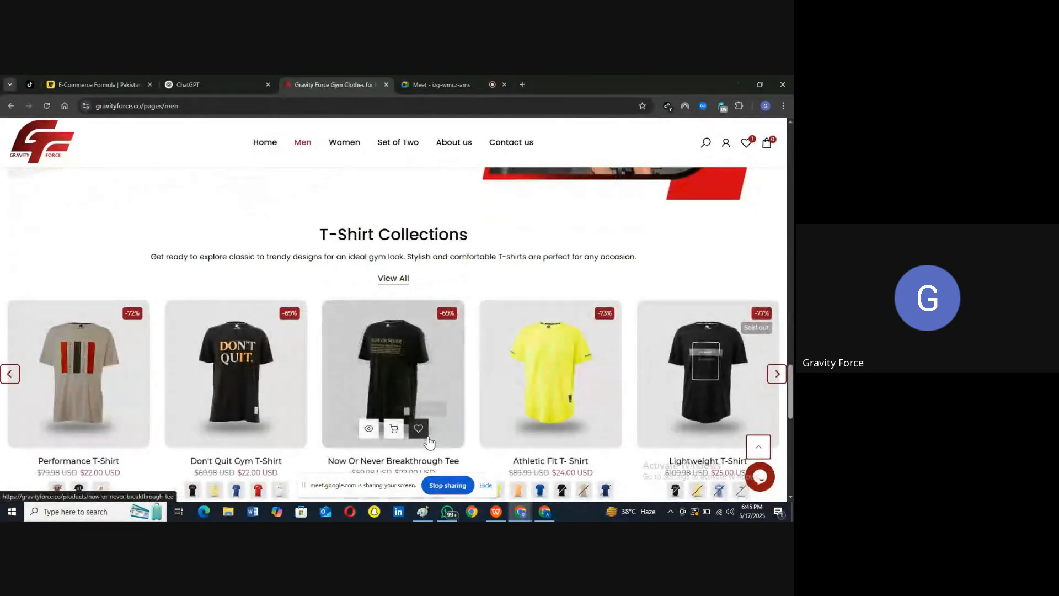
Step: Draw a header rectangle about 1010×75 px across the top of the Paint canvas
click(422, 511)
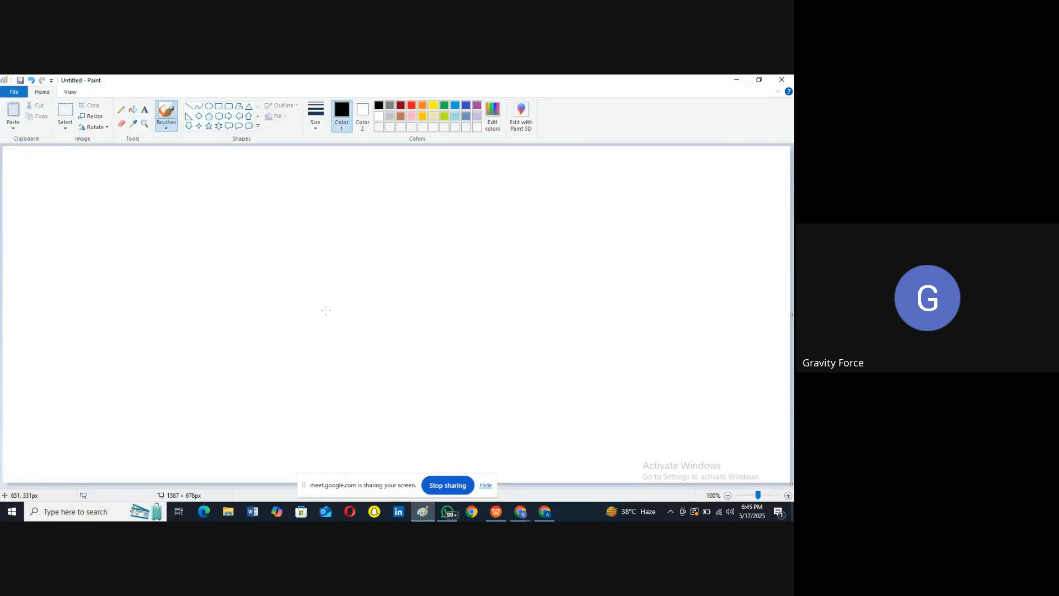
click(212, 107)
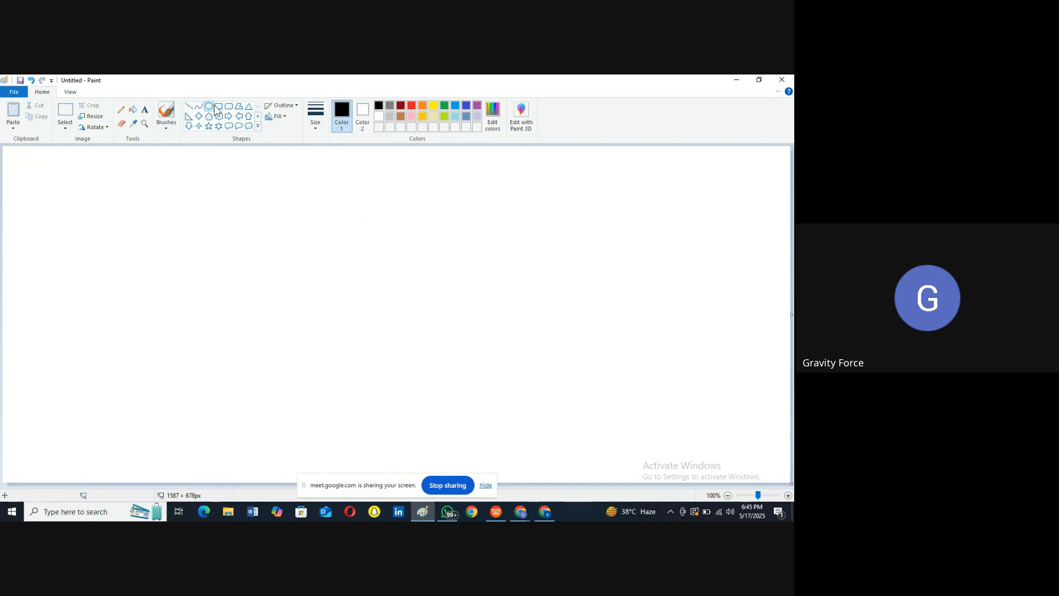
click(220, 107)
drag(184, 149, 686, 188)
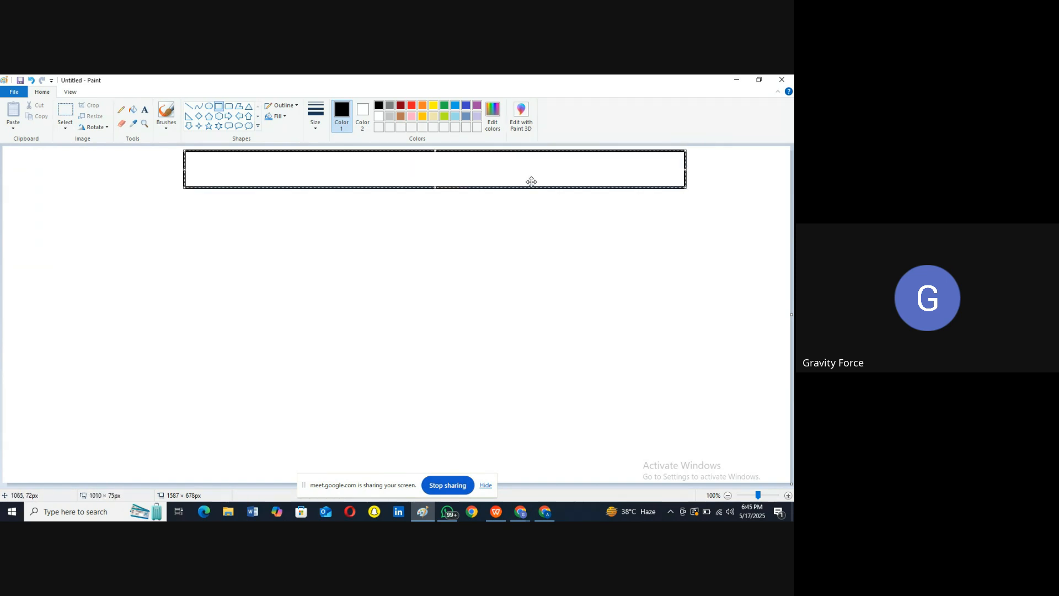
click(737, 80)
Step: Review the men's page header with its Men and Set of Two menus, then return to Paint
scroll(309, 199, up, 5)
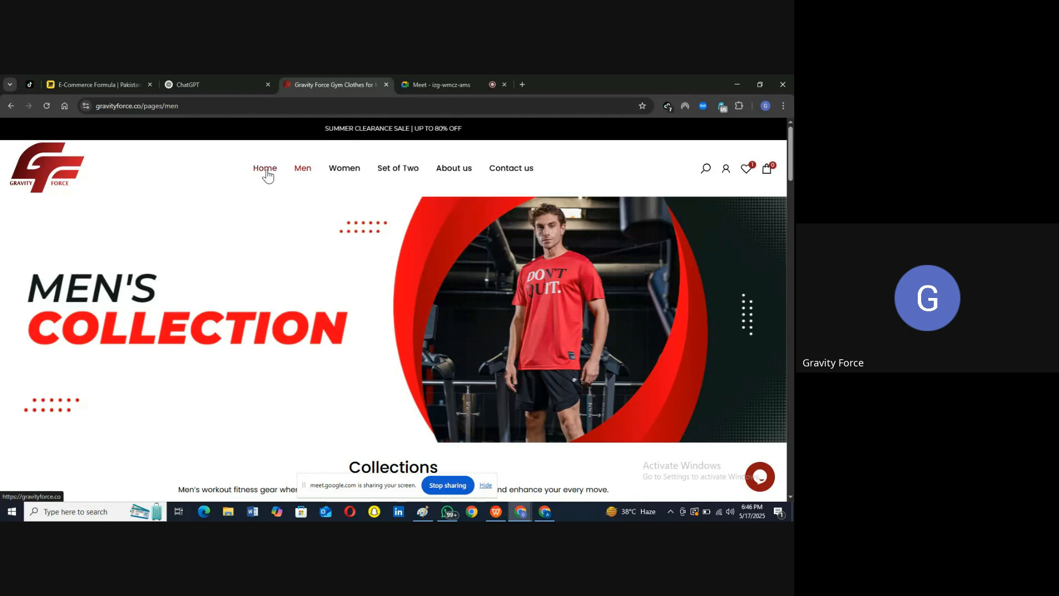
mouse_move(305, 173)
mouse_move(372, 171)
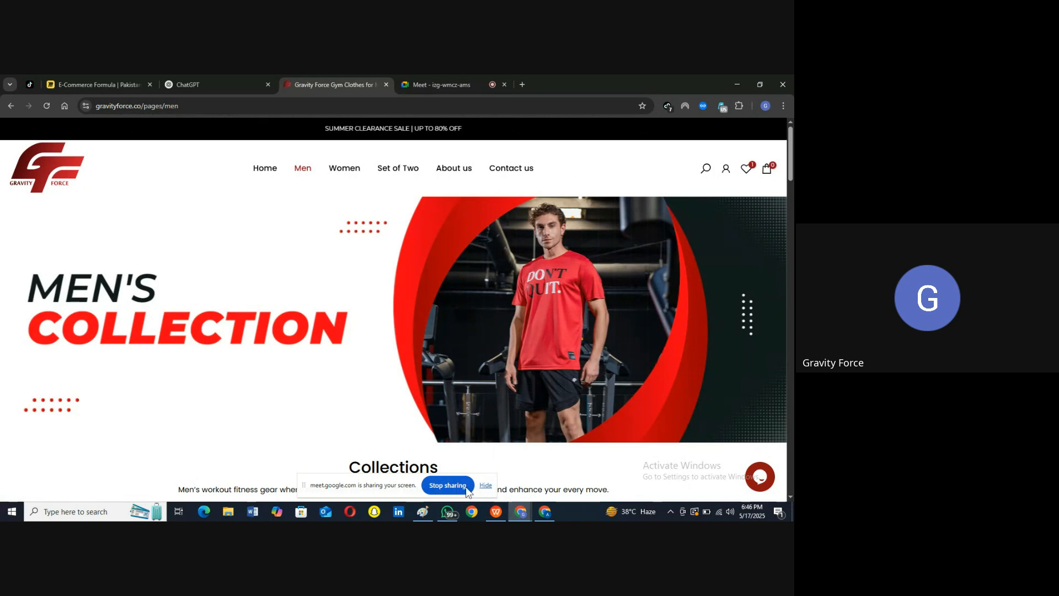
click(422, 511)
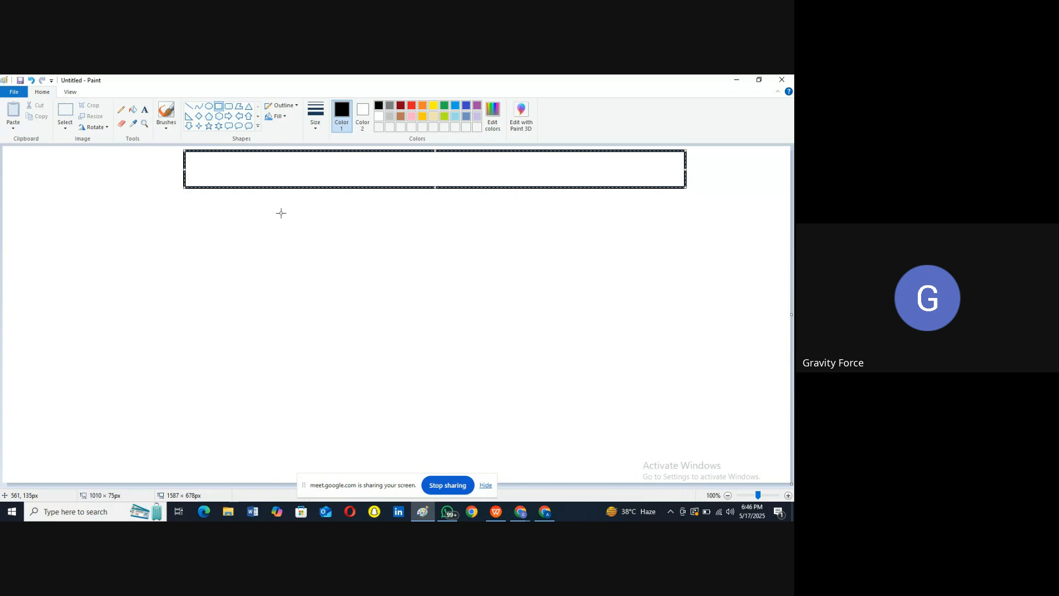
Step: Draw a taller Slider box under the header box and label the two boxes 'Header' and 'Slider'
click(218, 110)
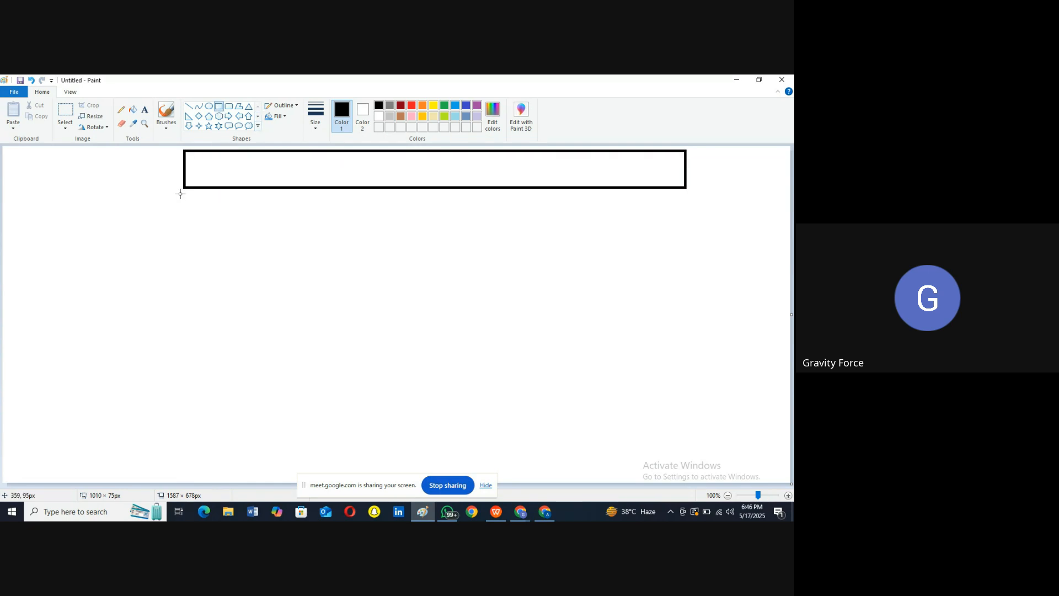
drag(183, 194, 688, 261)
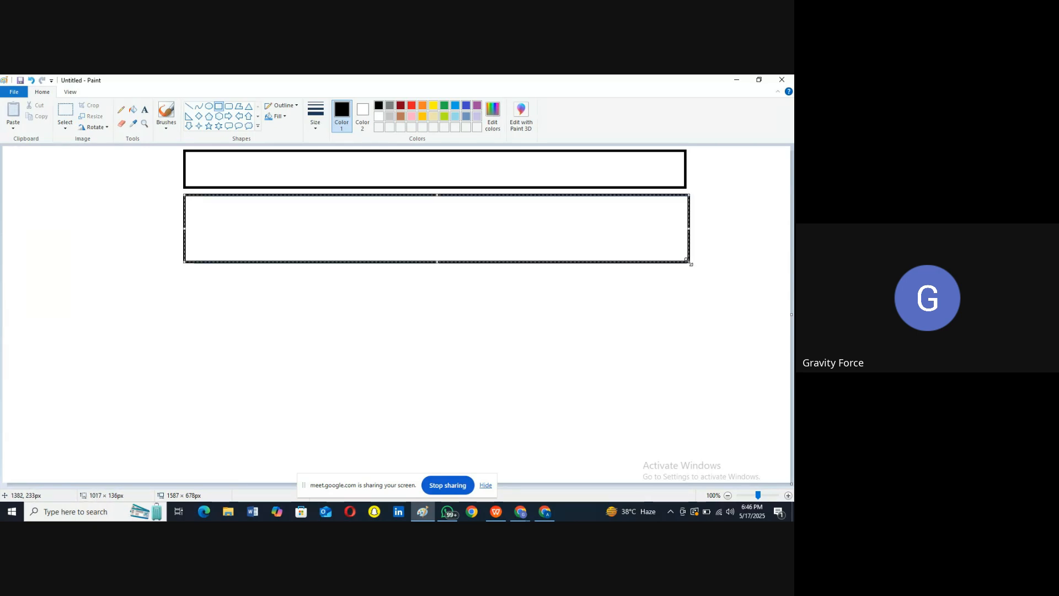
click(145, 113)
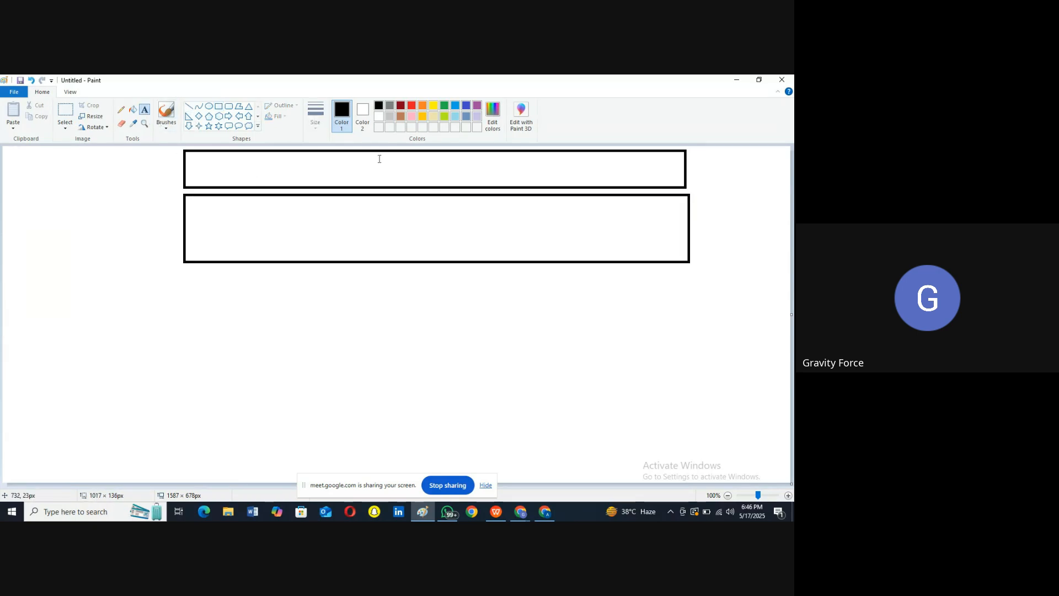
click(431, 166)
text(H)
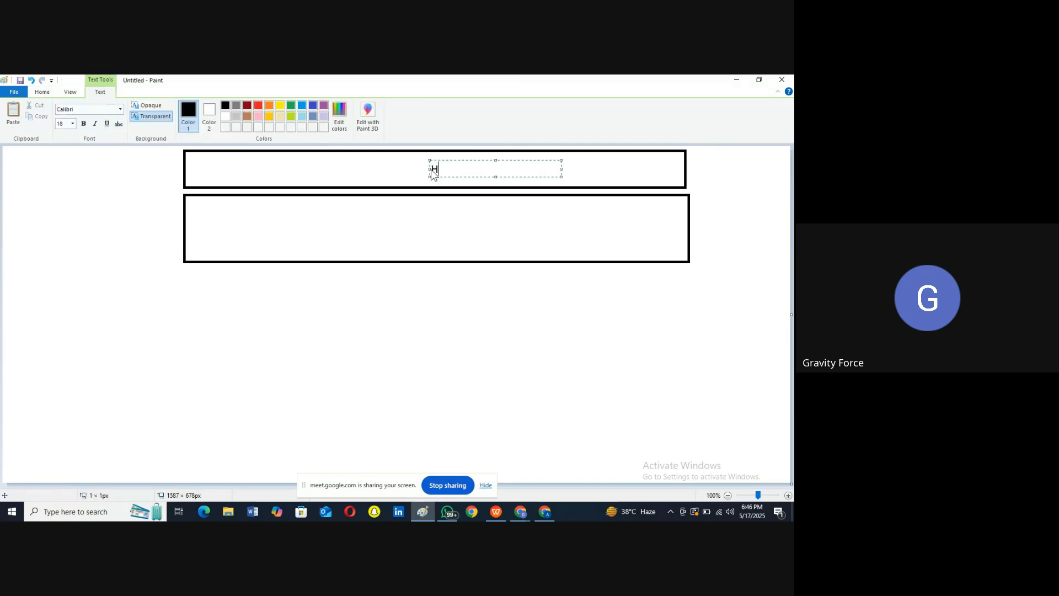
text(eader)
click(416, 223)
click(416, 223)
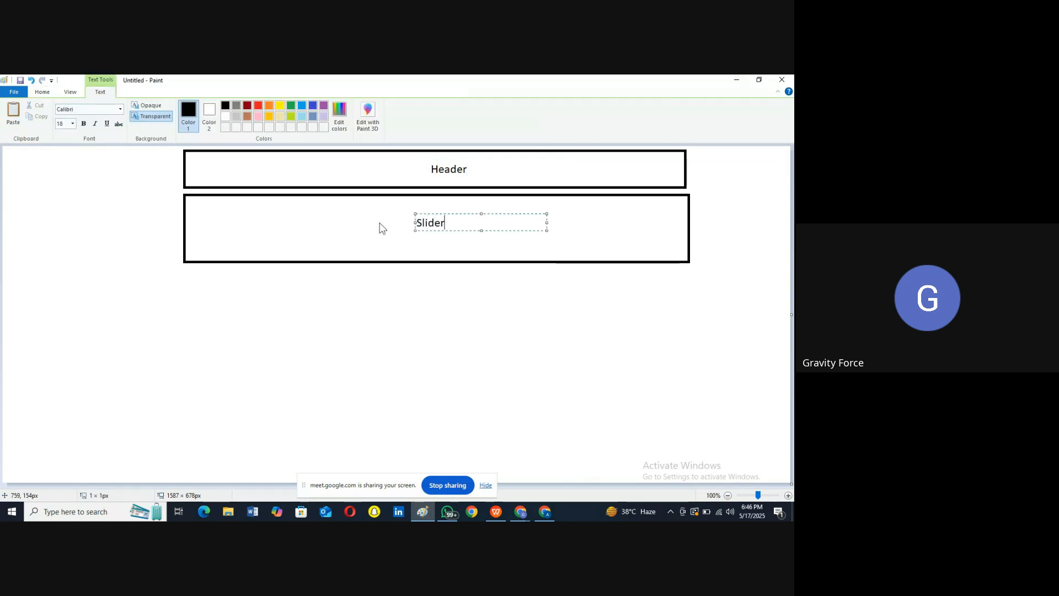
click(402, 275)
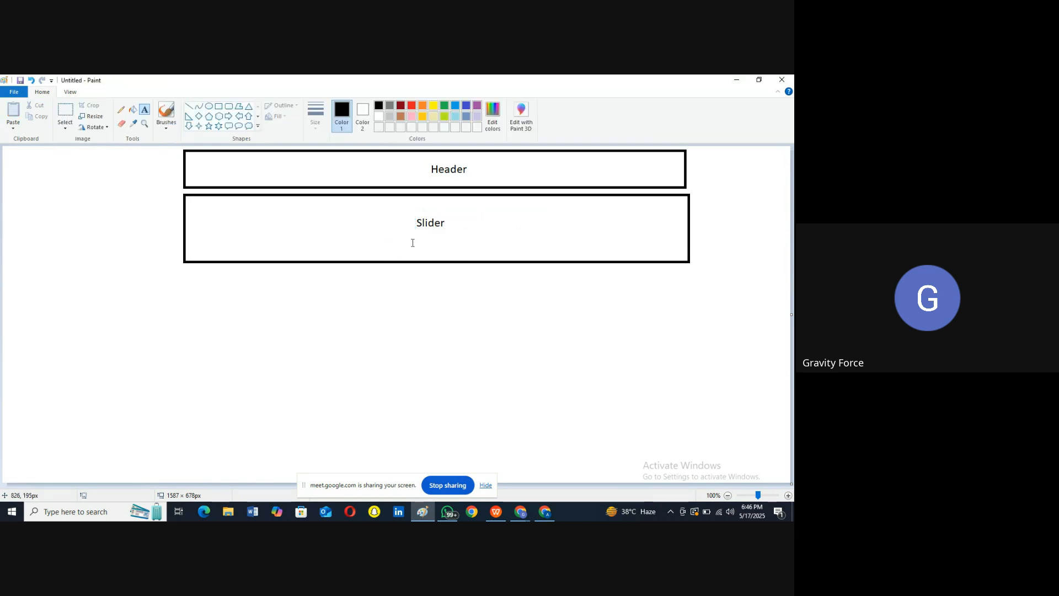
Step: Load the Gravity Force homepage to study its hero banner, then go back to the Paint wireframe
click(736, 80)
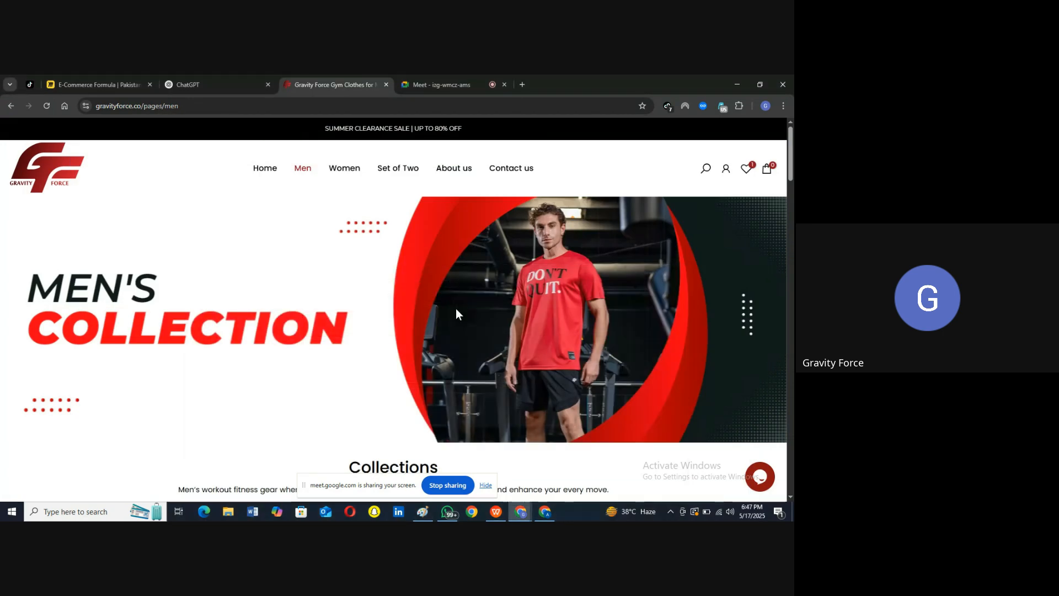
scroll(456, 309, down, 1)
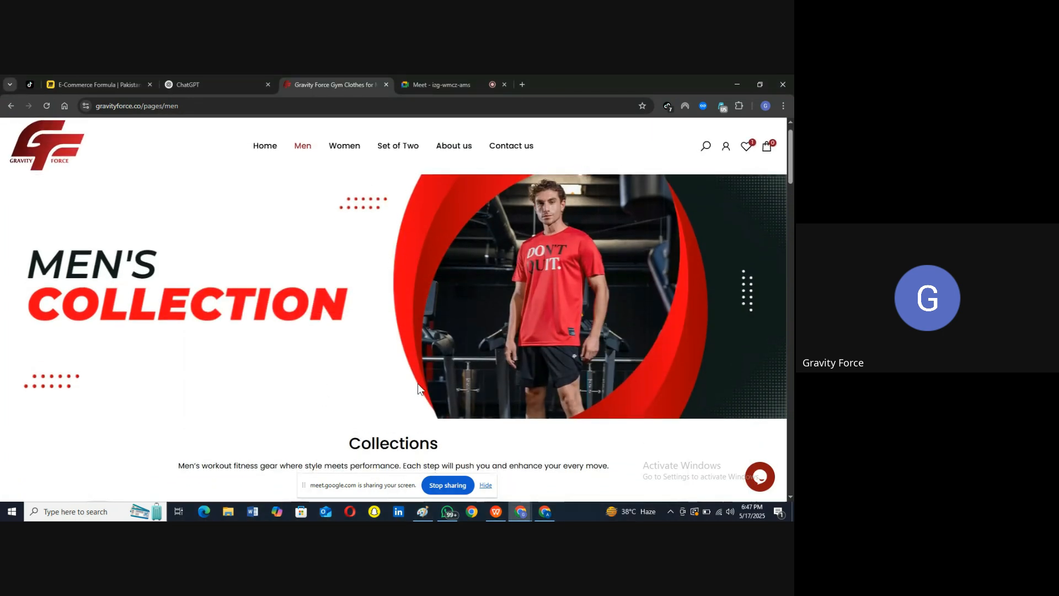
scroll(418, 402, up, 1)
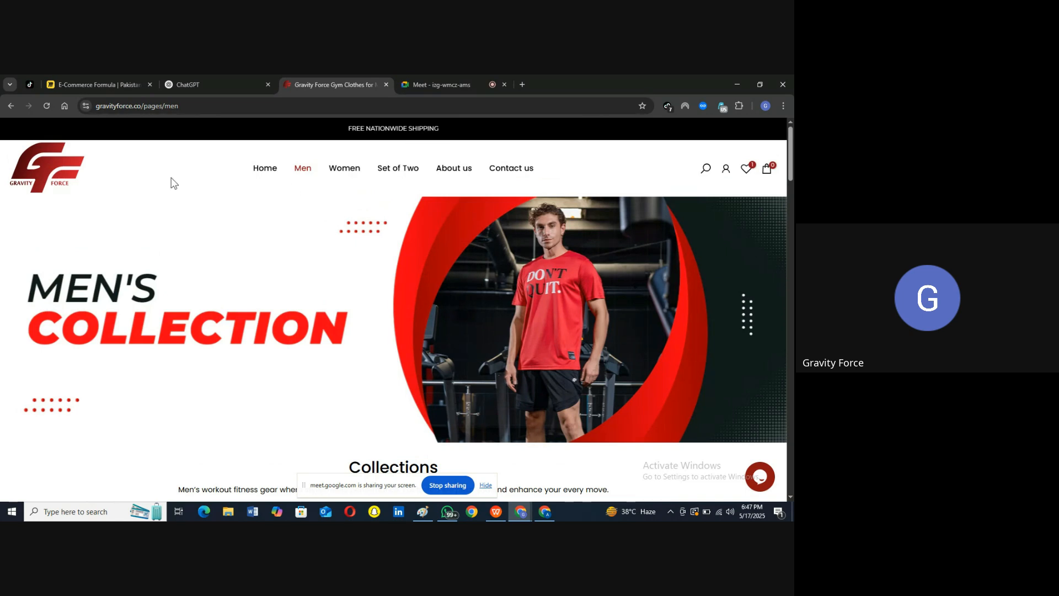
click(55, 161)
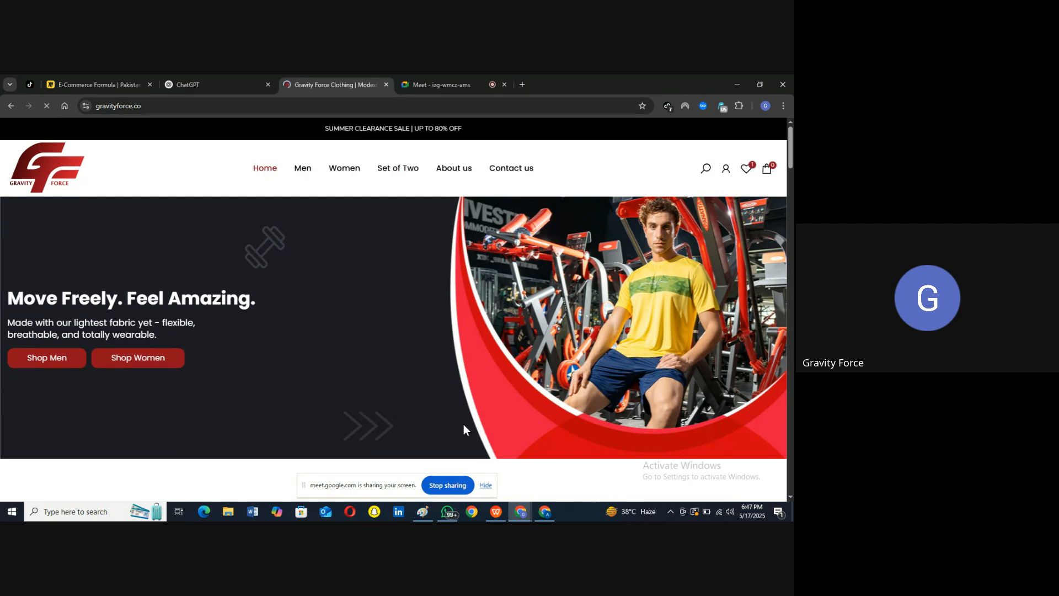
click(420, 516)
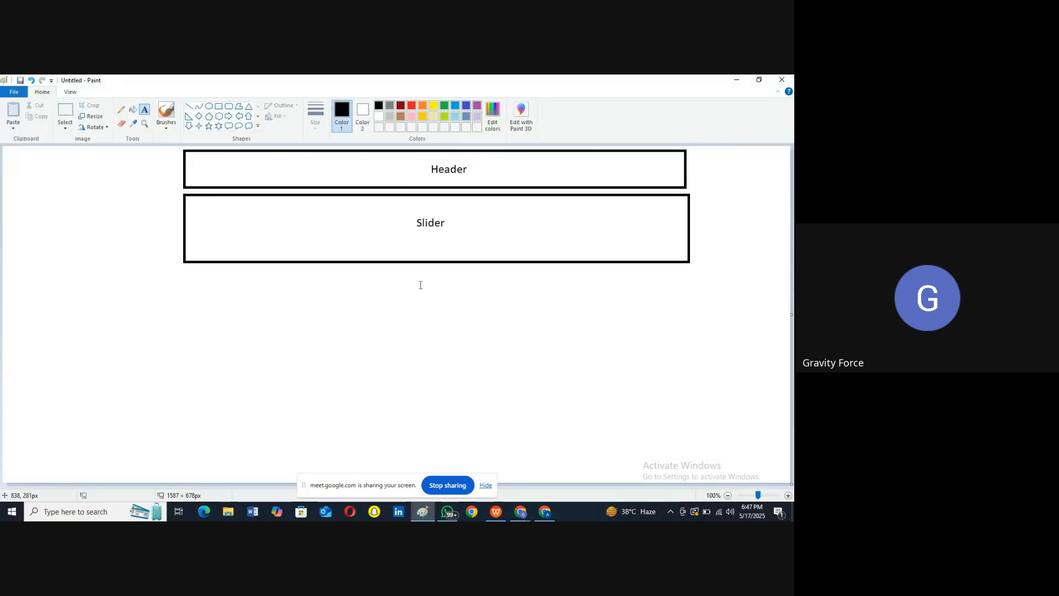
Step: Draw a collections box of about 291×206 px beneath the Slider box on the left
click(218, 107)
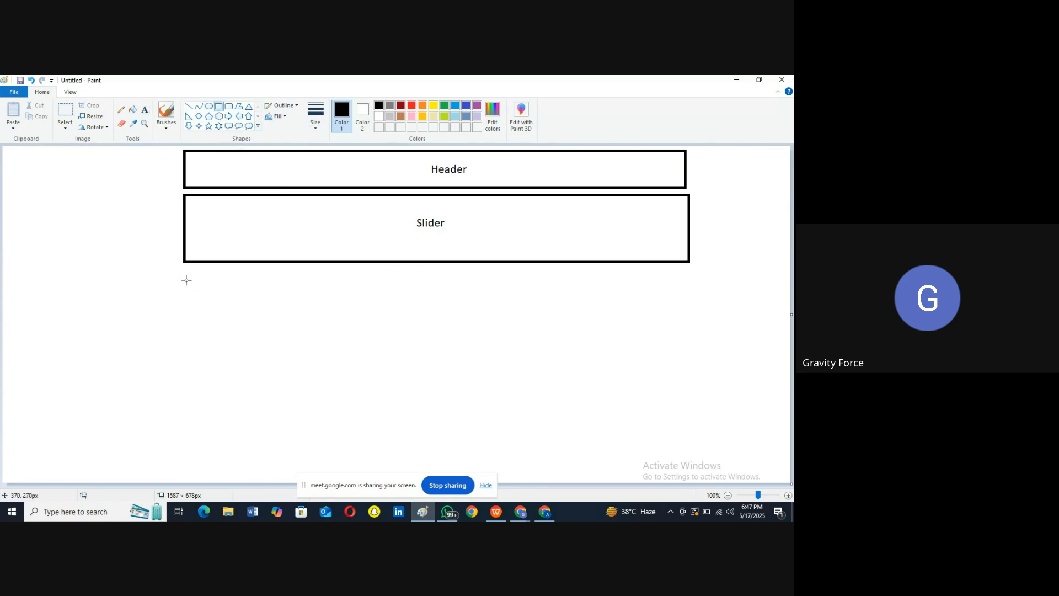
mouse_move(186, 280)
mouse_down()
mouse_move(347, 380)
mouse_move(329, 381)
mouse_up()
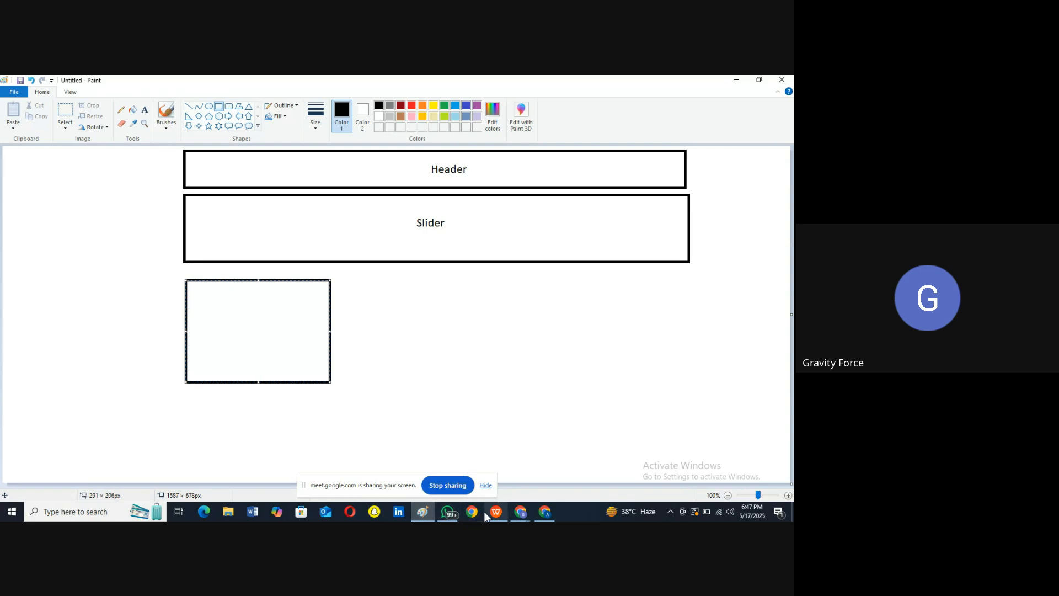
Step: Open Tank Tops from the Gravity Force homepage's popular collections, then go back to Paint
mouse_move(516, 514)
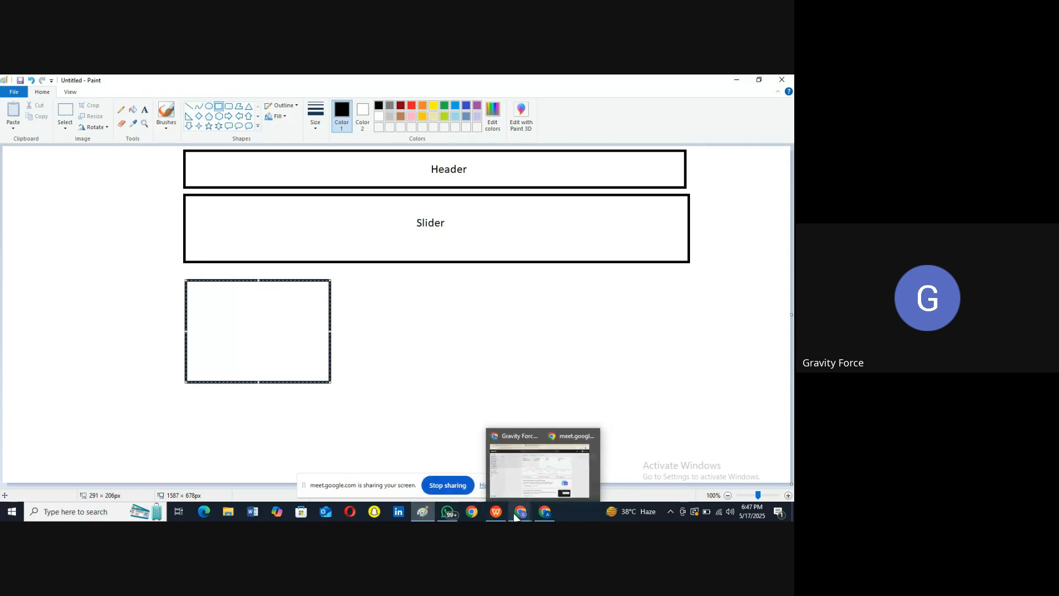
click(466, 464)
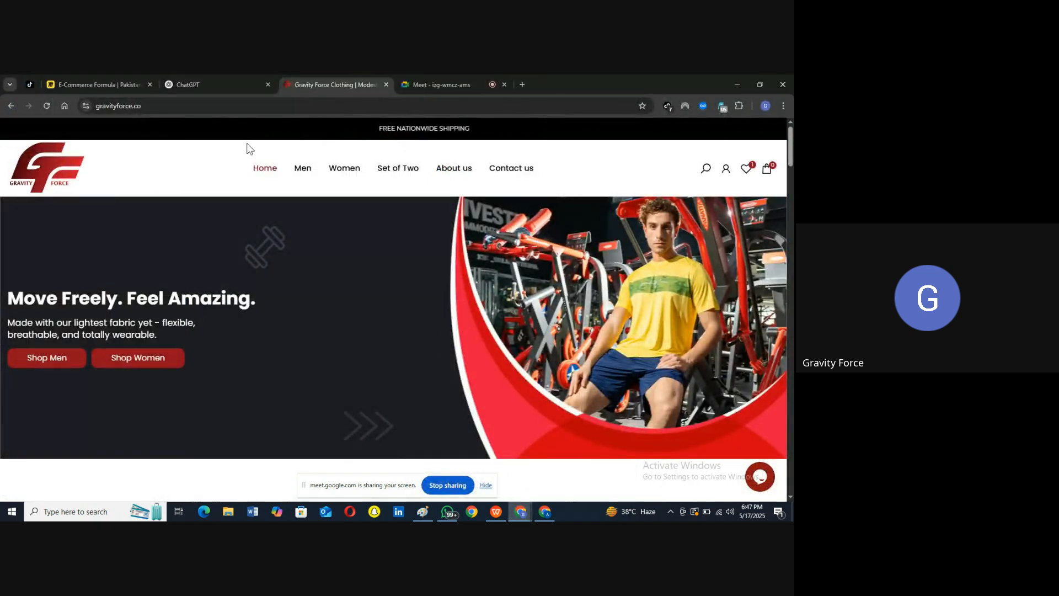
scroll(194, 383, down, 2)
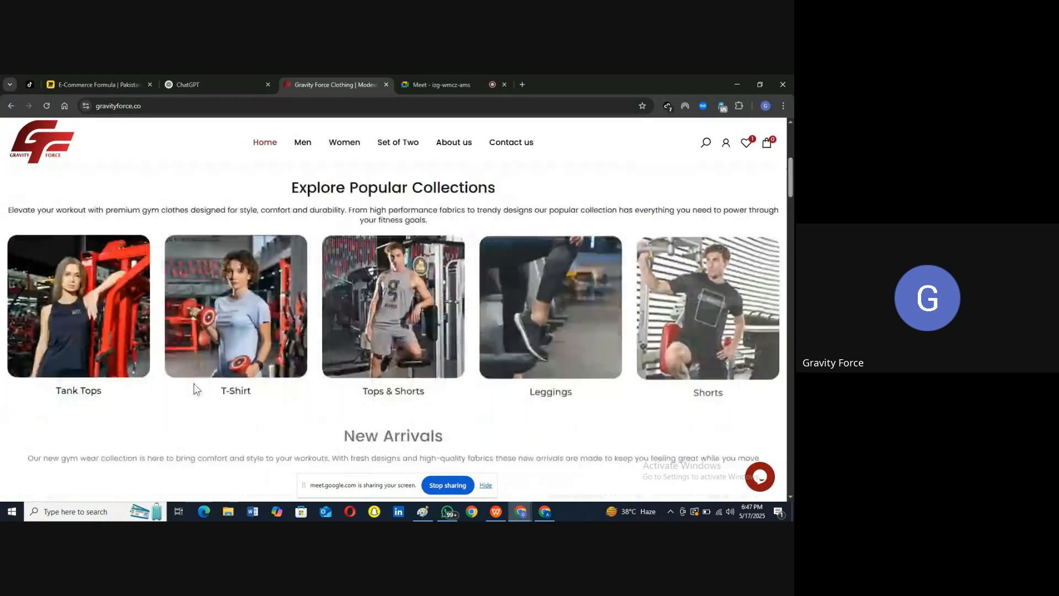
click(68, 301)
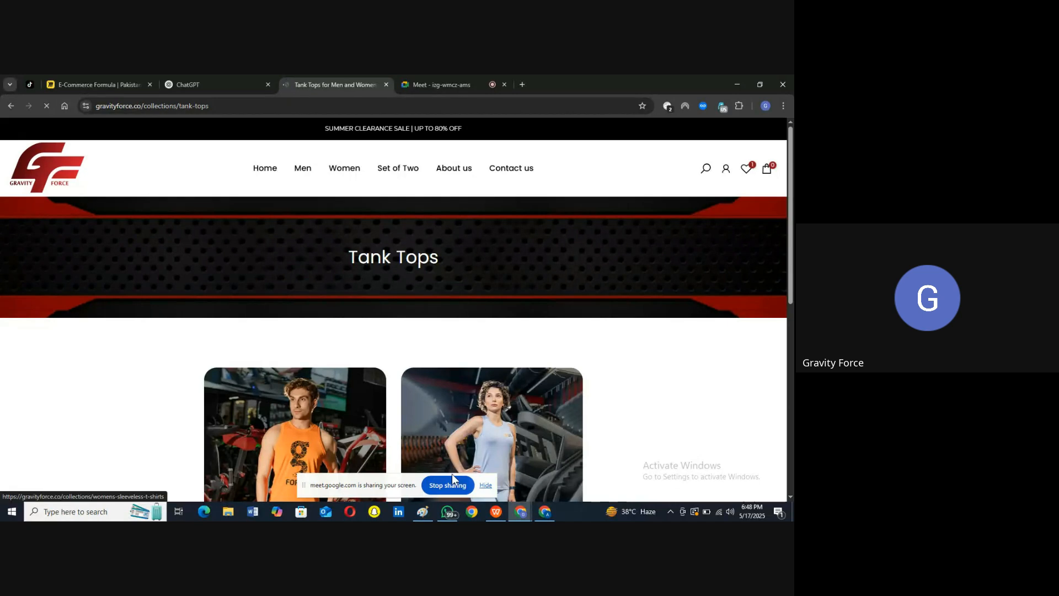
click(428, 507)
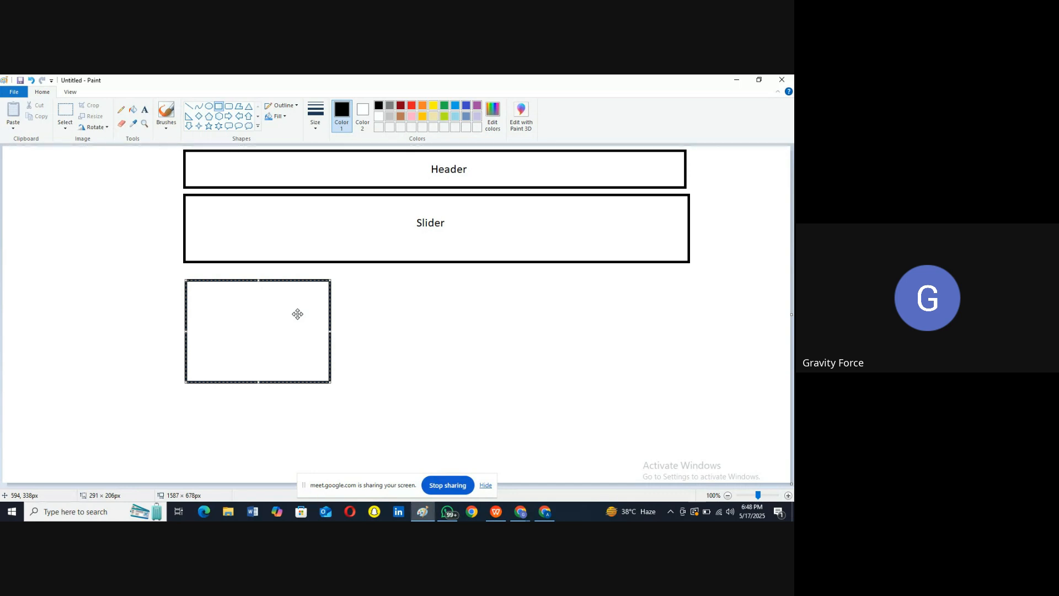
Step: Draw a tall box right of the first box and label it 'Tank Top' on two lines
click(219, 106)
drag(347, 281, 393, 381)
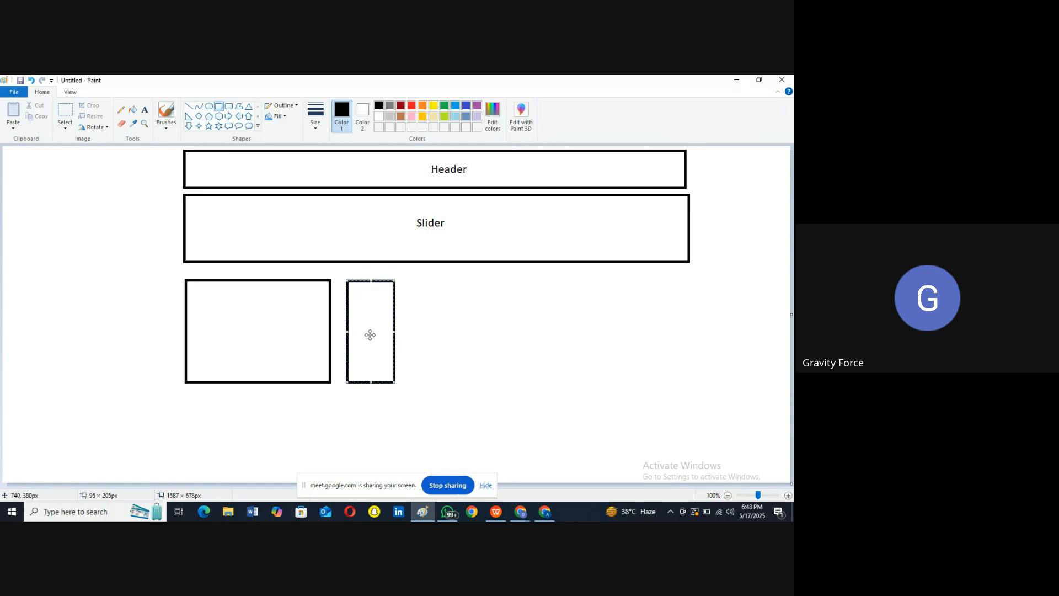
click(144, 109)
click(368, 325)
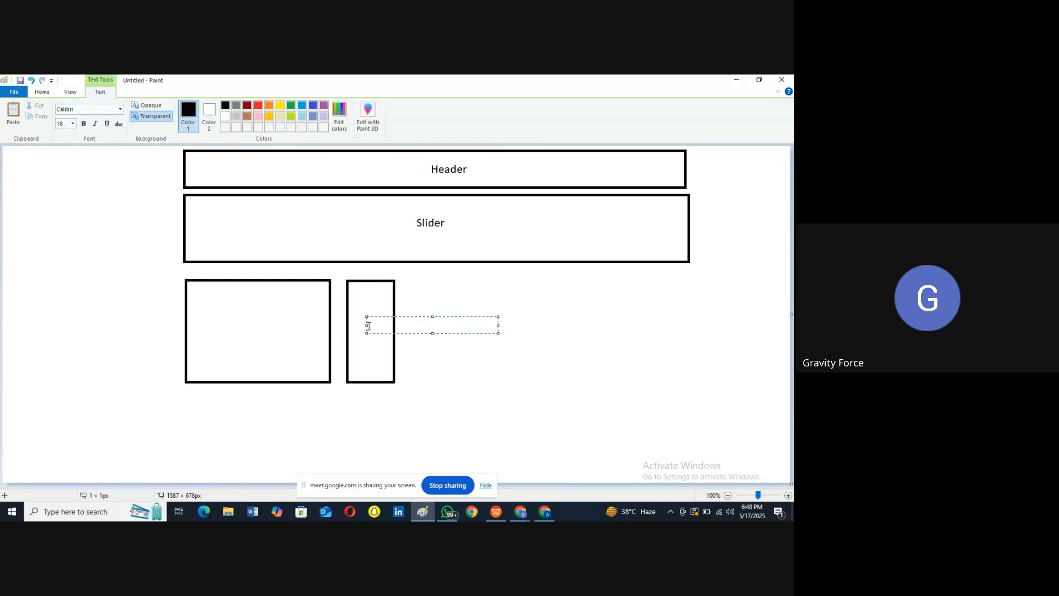
text(Tank)
key(Return)
text(Top)
click(277, 329)
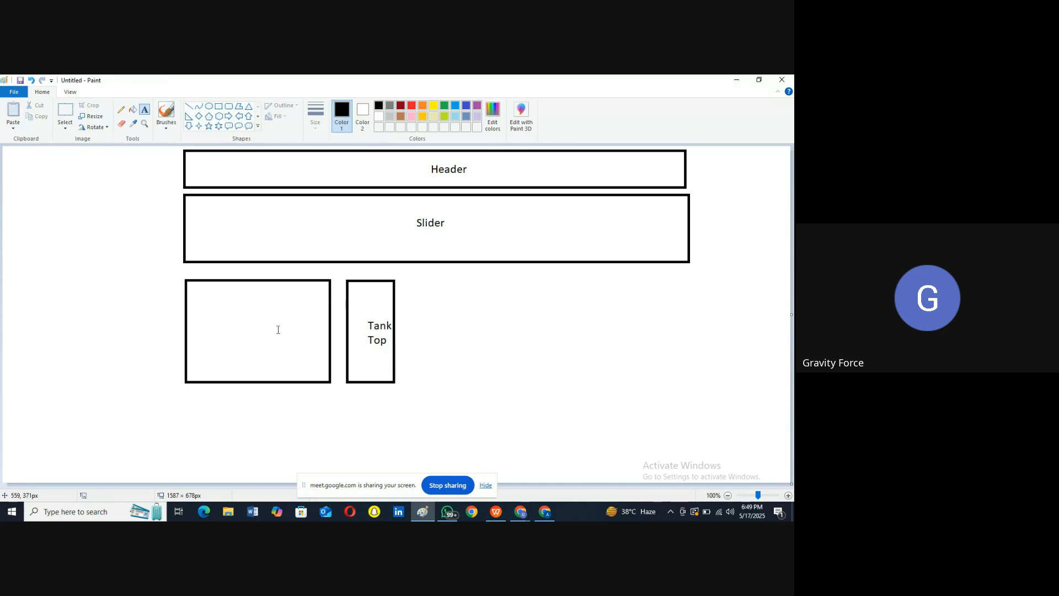
Step: Label the left box 'ALL Collection'
click(237, 317)
text(ALL)
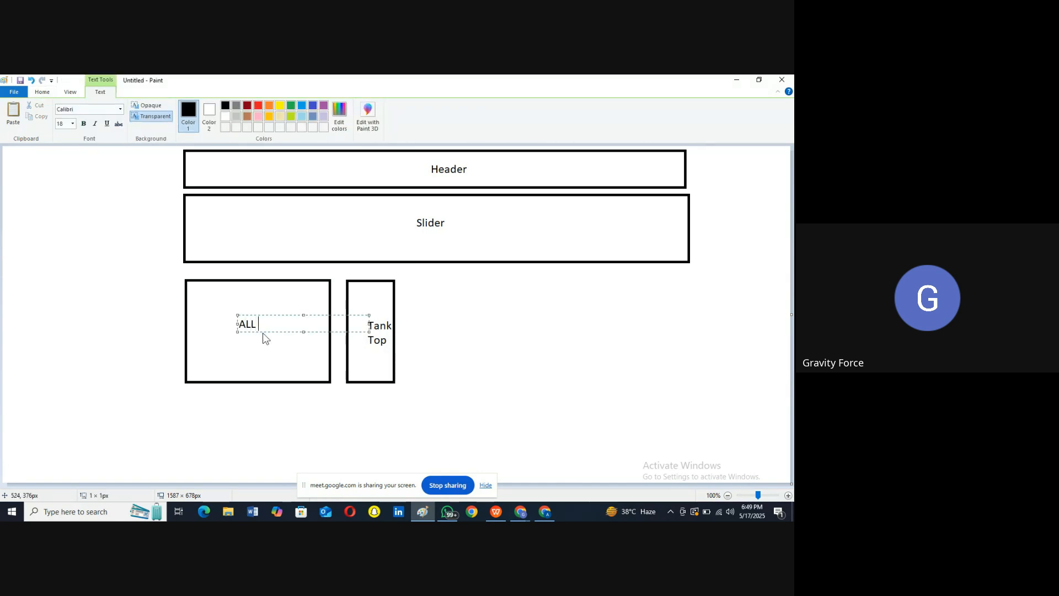
text( Collection)
click(550, 361)
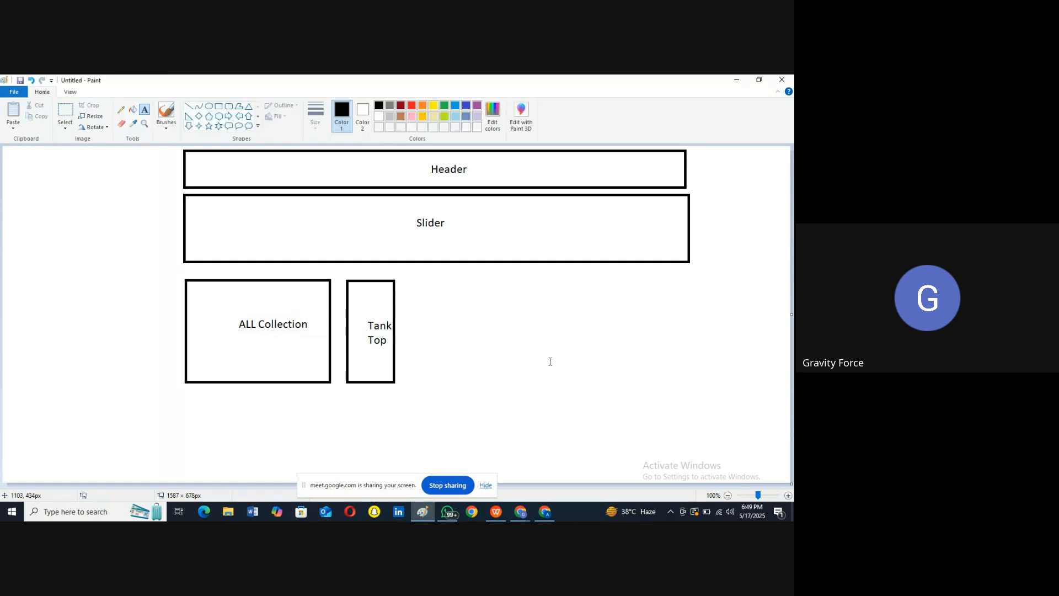
Step: Draw five more tall boxes to complete the row of six product boxes
click(219, 106)
mouse_move(405, 279)
mouse_down()
mouse_move(473, 397)
mouse_move(469, 380)
mouse_move(448, 383)
mouse_up()
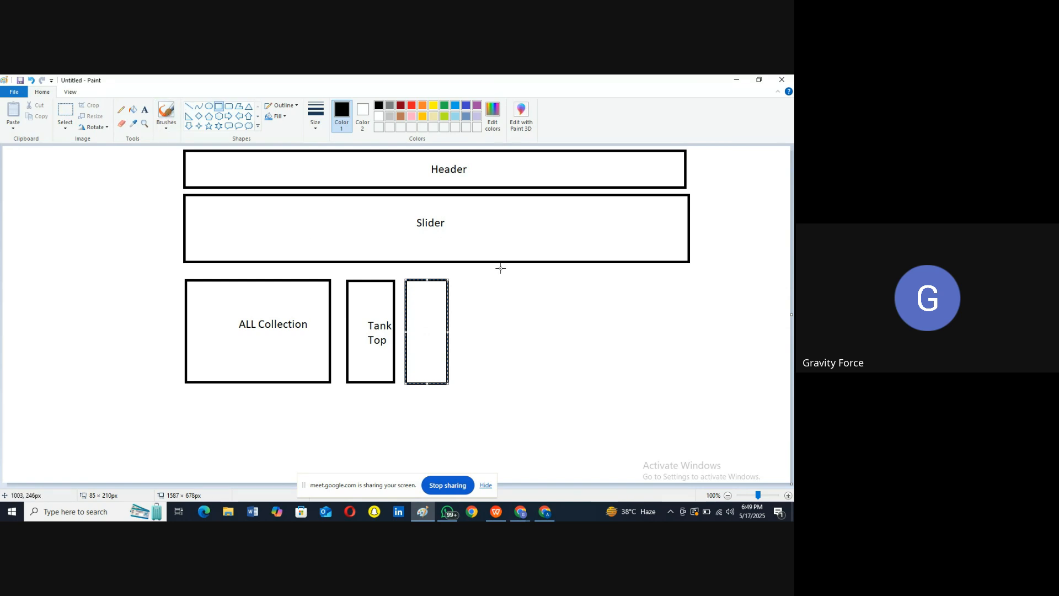
mouse_move(466, 281)
mouse_down()
mouse_move(513, 392)
mouse_move(510, 383)
mouse_up()
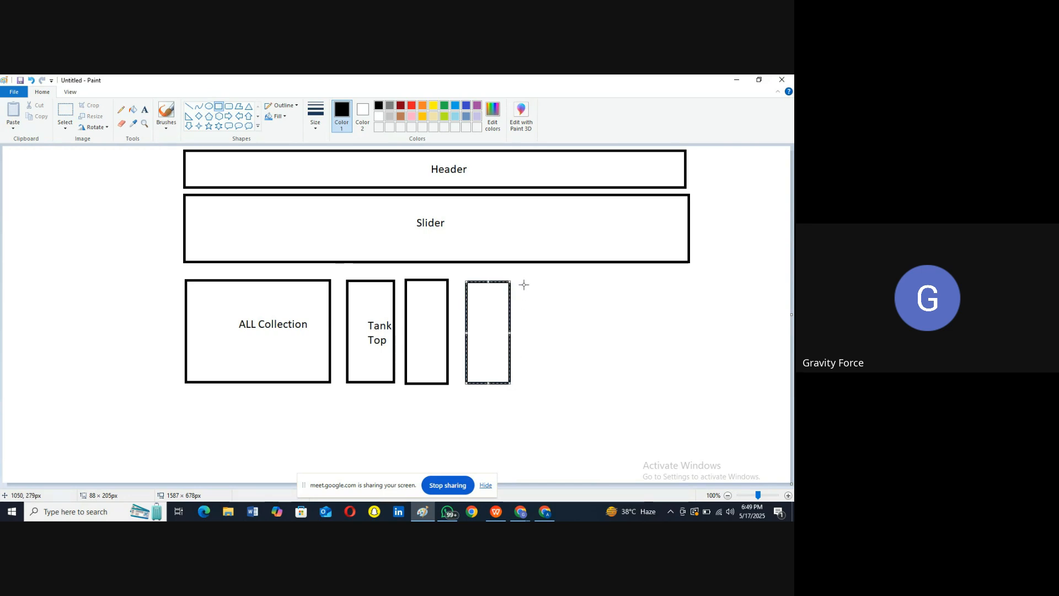
mouse_move(524, 283)
mouse_down()
mouse_move(554, 378)
mouse_move(573, 385)
mouse_up()
mouse_move(585, 284)
mouse_down()
mouse_move(643, 377)
mouse_move(630, 384)
mouse_up()
mouse_move(645, 282)
mouse_down()
mouse_move(652, 378)
mouse_move(695, 385)
mouse_up()
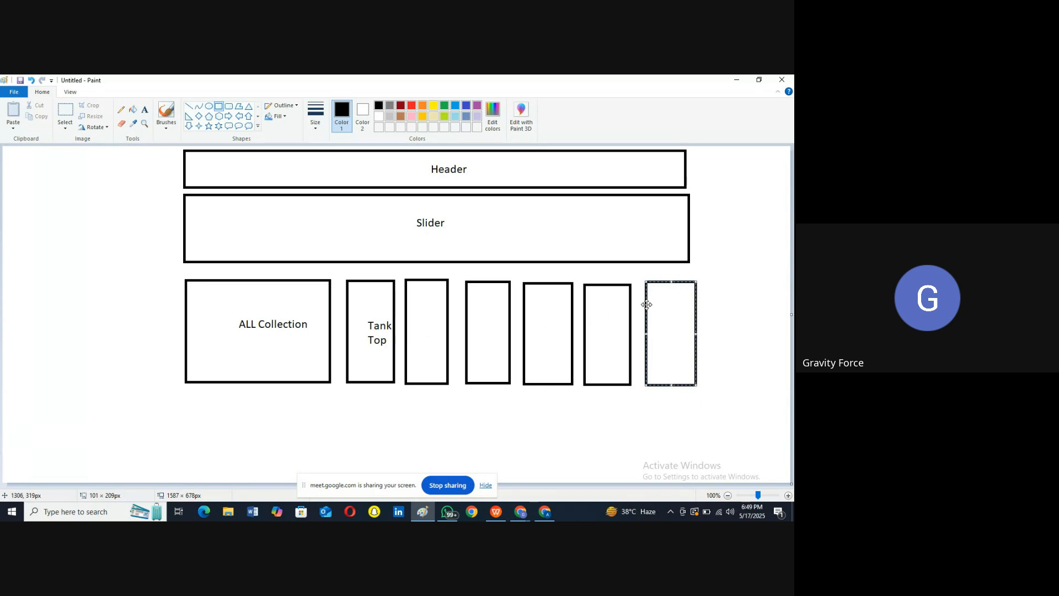
click(437, 325)
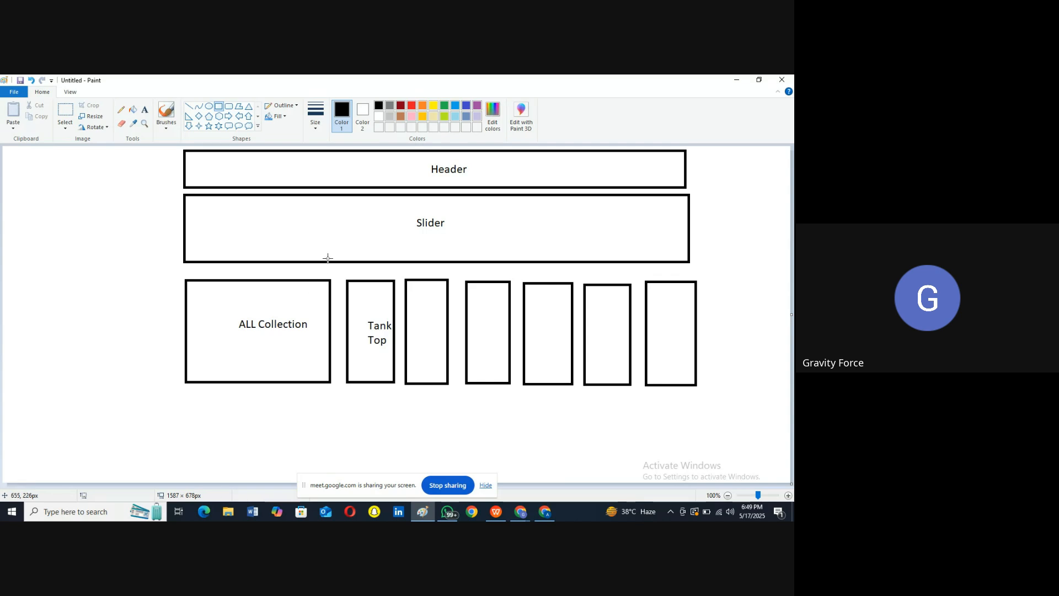
click(219, 108)
Step: Draw a full-width bar beneath the six-box row and label it 'New'
drag(185, 395, 697, 429)
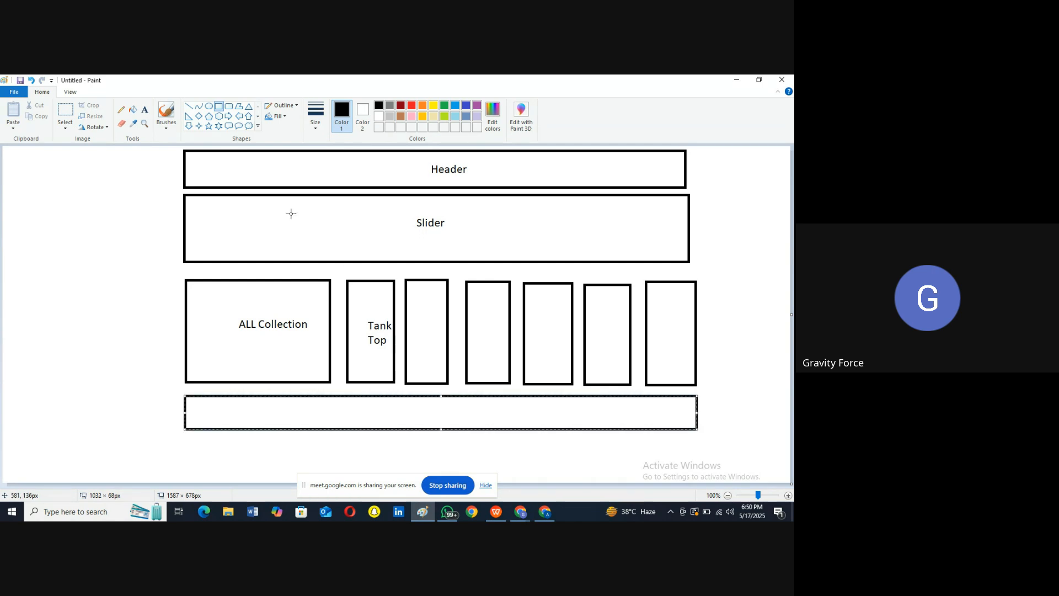
click(145, 112)
click(144, 109)
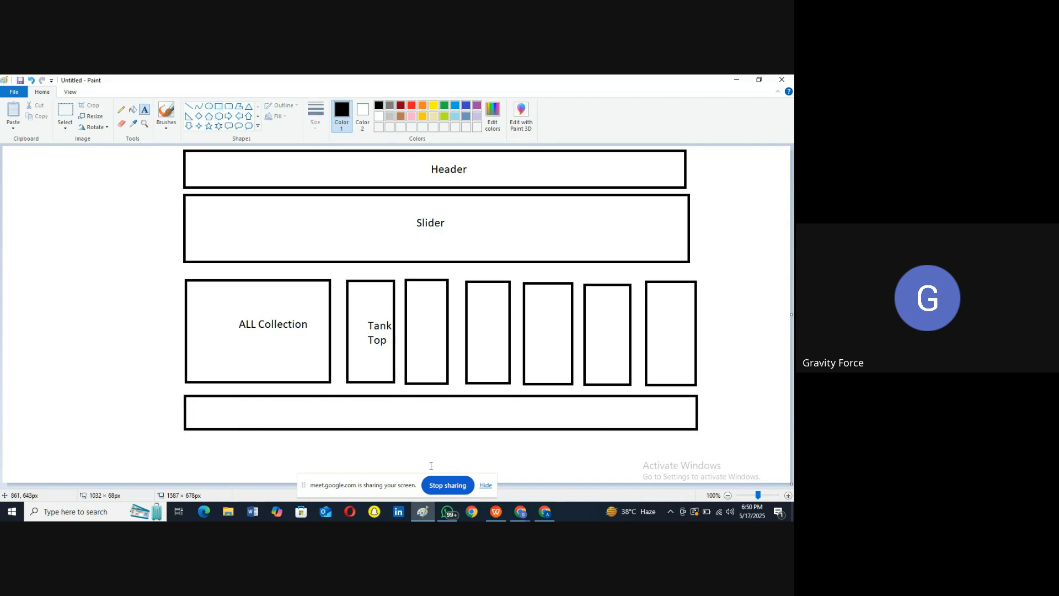
click(418, 413)
text(nNew)
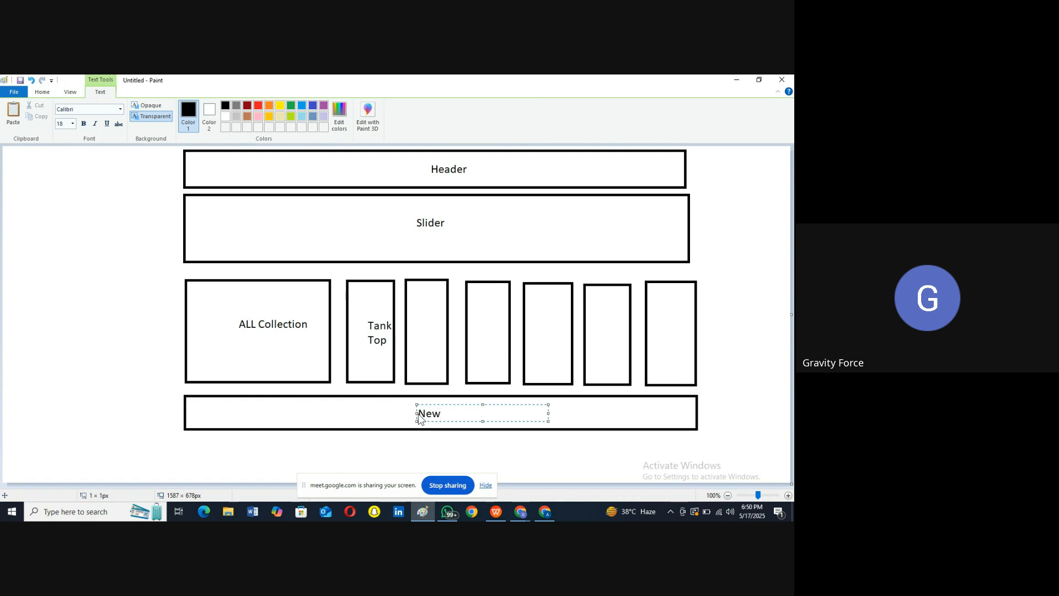
click(449, 452)
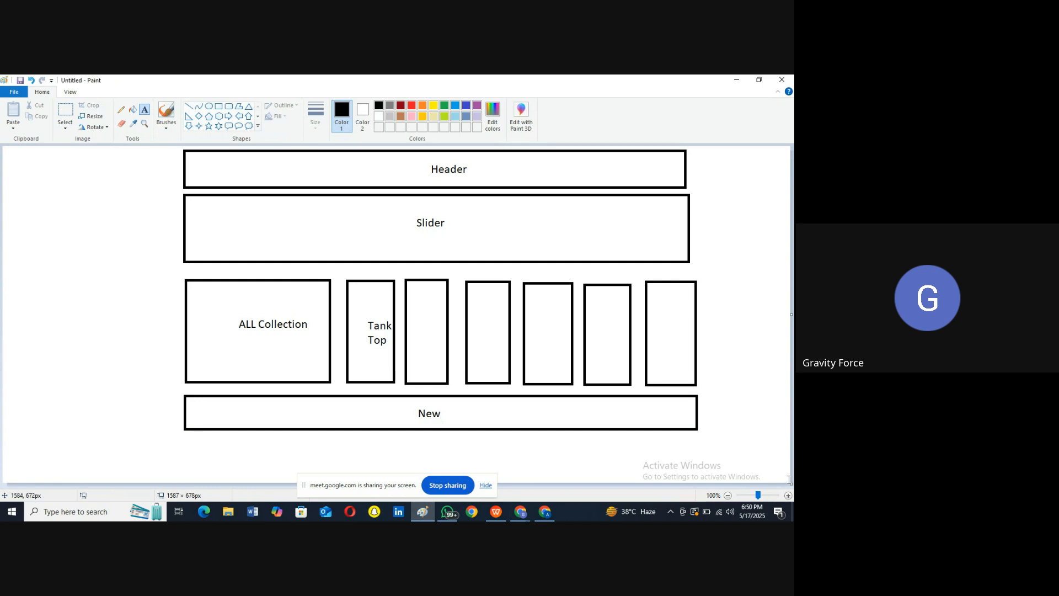
click(788, 495)
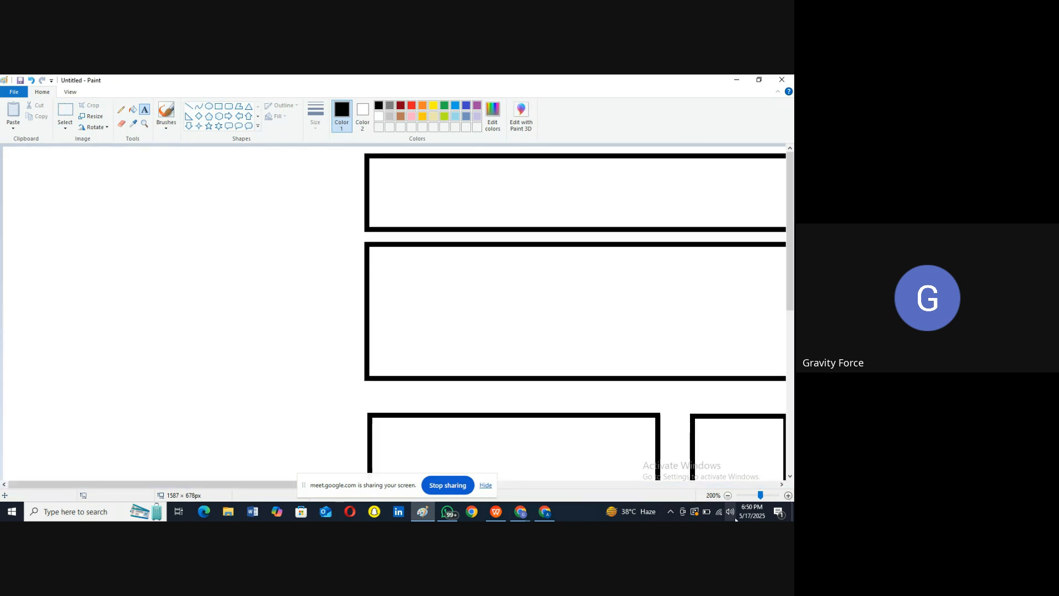
Step: Zoom out and enlarge the canvas to make room below the New bar
click(728, 495)
click(728, 496)
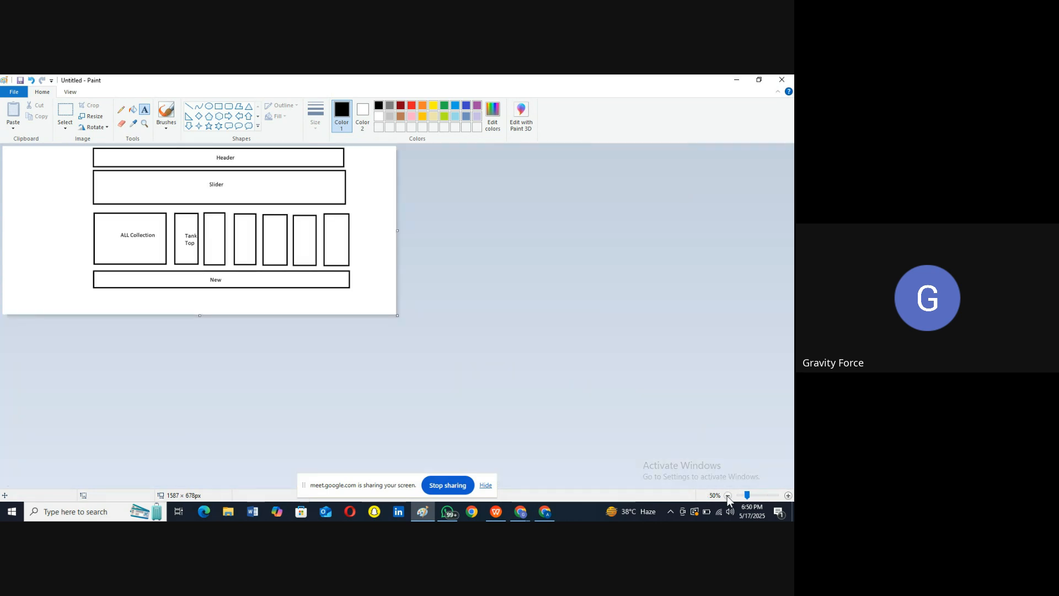
drag(396, 315, 766, 477)
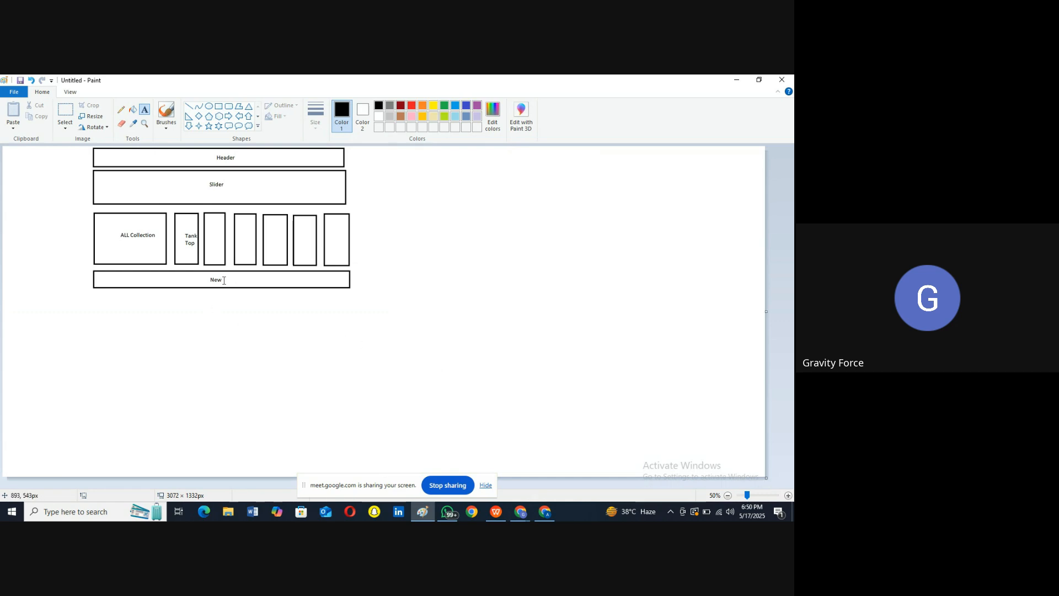
Step: Draw a row of small square boxes below the New bar
click(219, 105)
drag(94, 297, 353, 335)
click(329, 305)
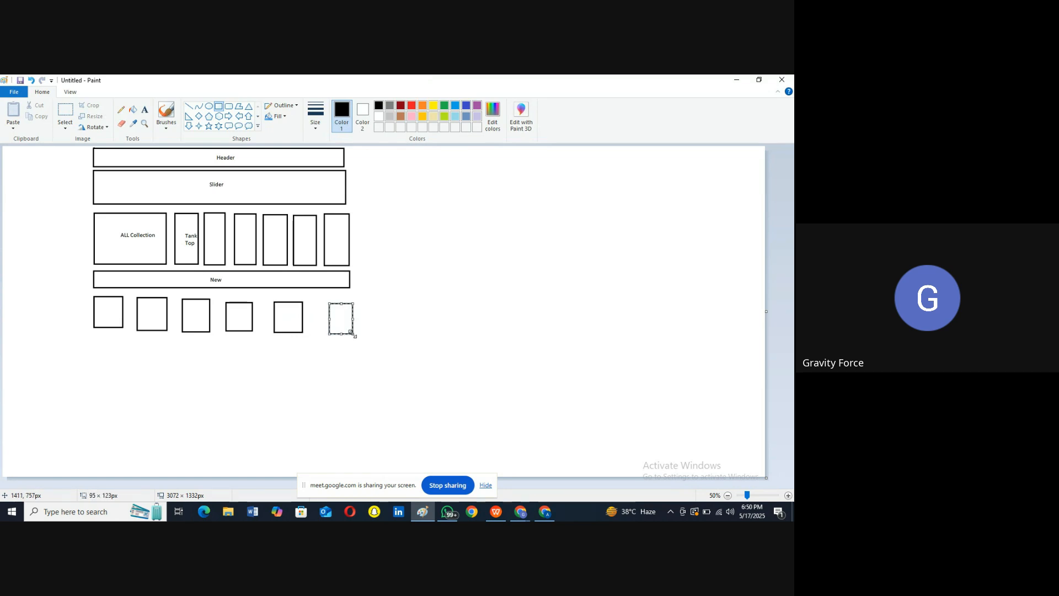
click(737, 80)
Step: Open the Men Tank Tops collection in Chrome and browse its product cards, then return to Paint
scroll(557, 271, down, 8)
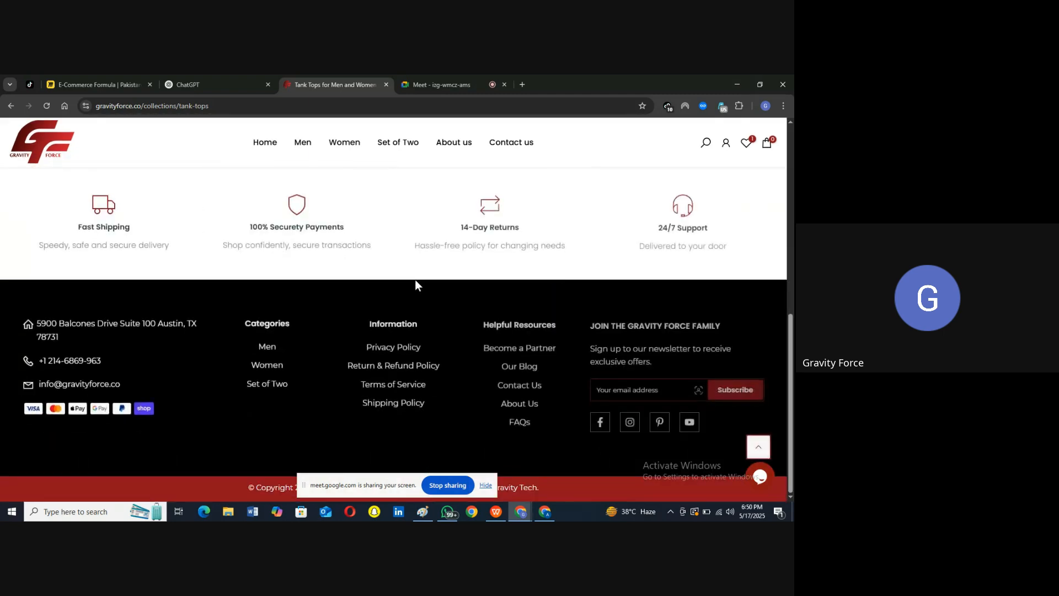
scroll(415, 280, up, 8)
click(241, 434)
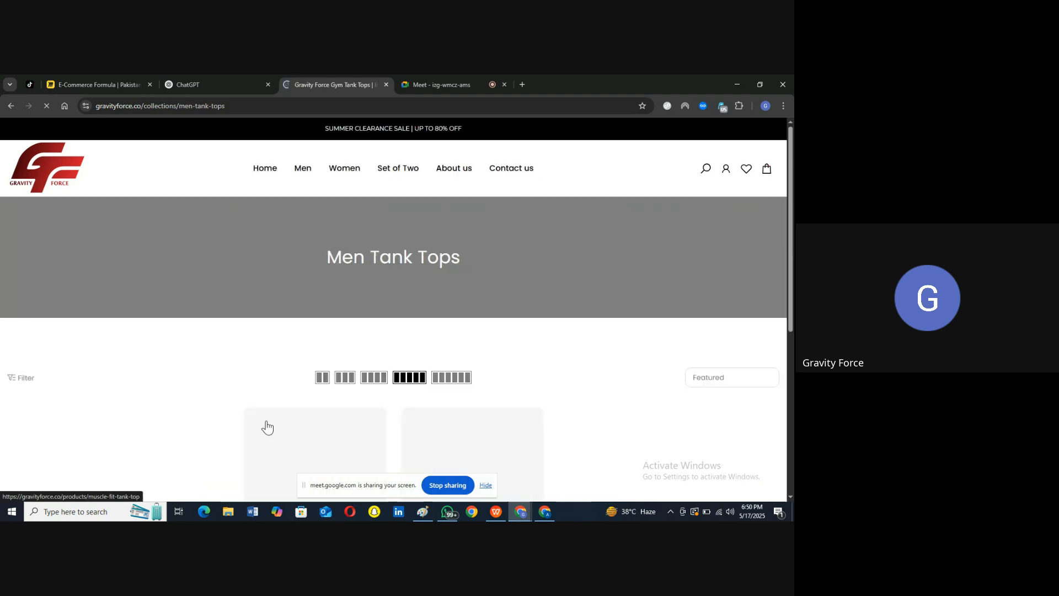
scroll(340, 392, down, 3)
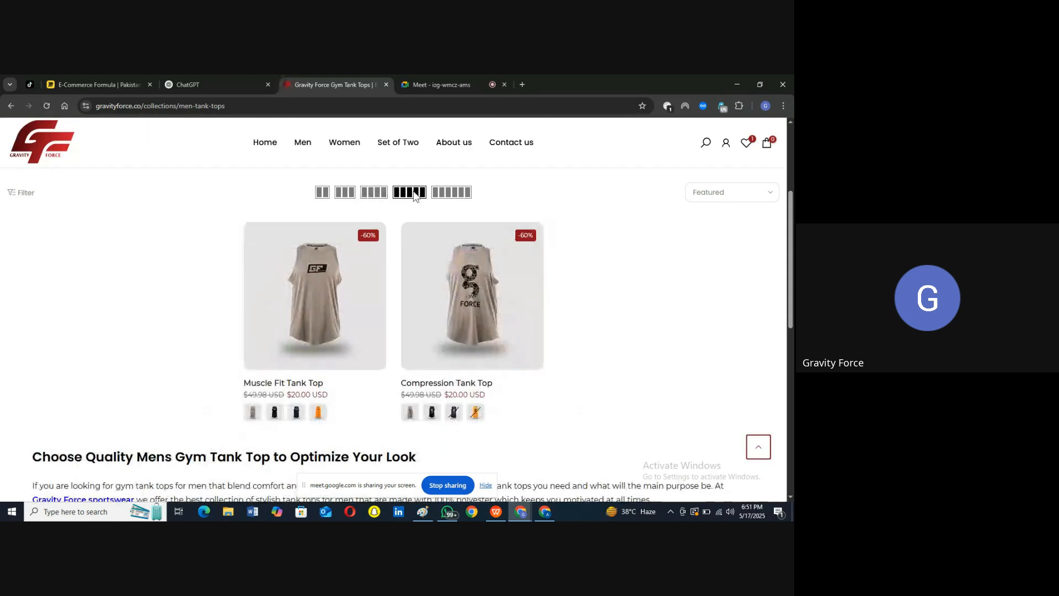
mouse_move(385, 339)
click(422, 507)
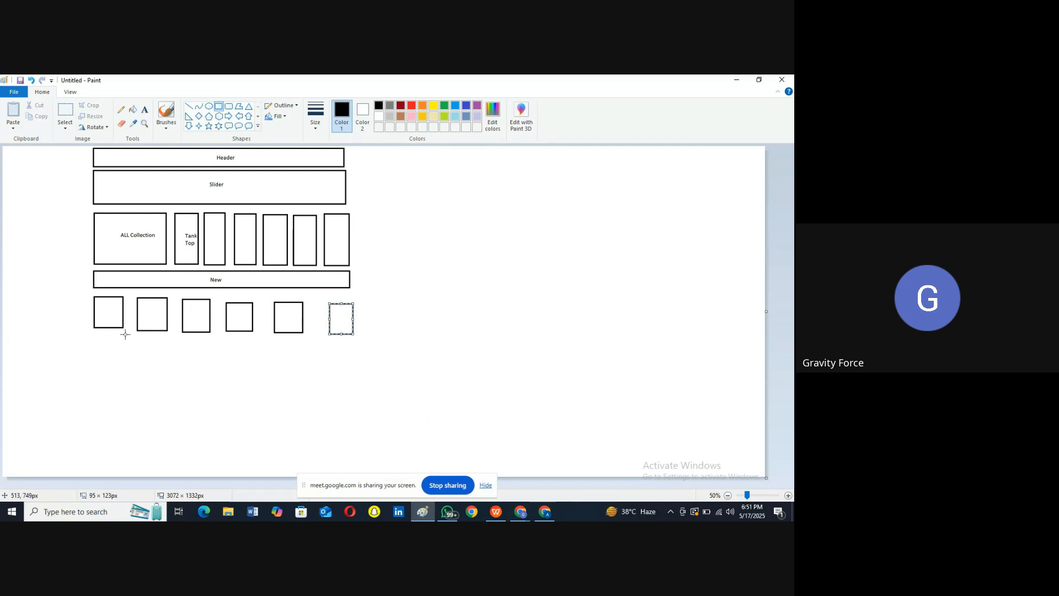
Step: Draw a bar below the small squares and label it 'Best'
click(219, 107)
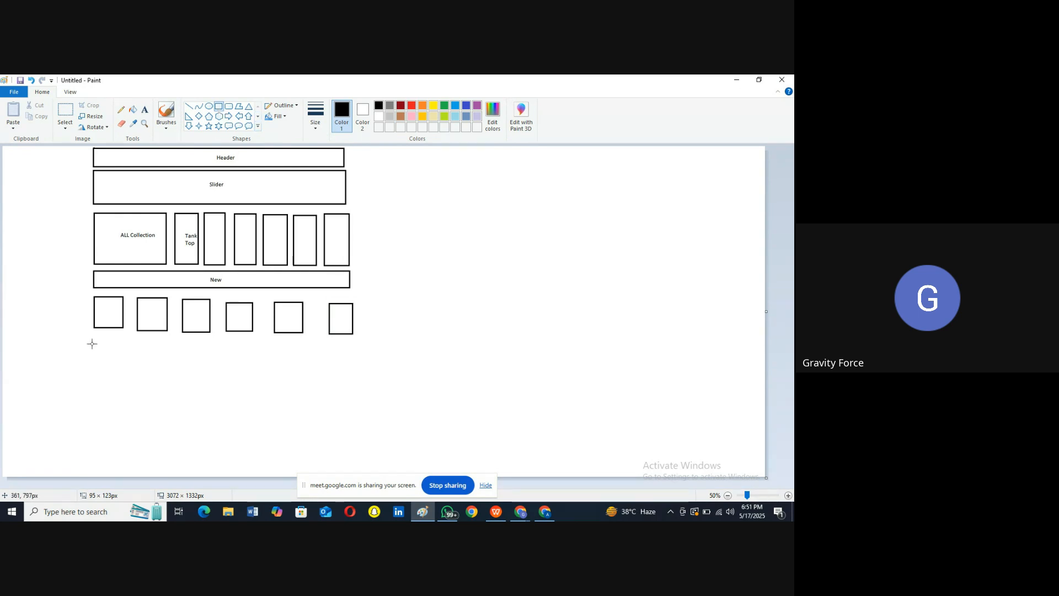
drag(223, 360, 354, 357)
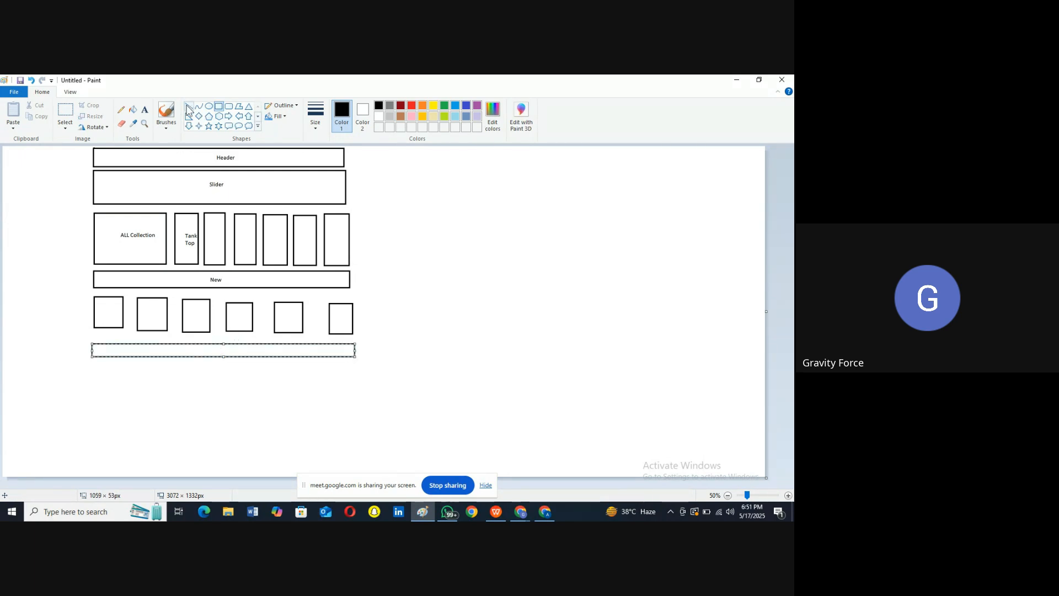
click(144, 109)
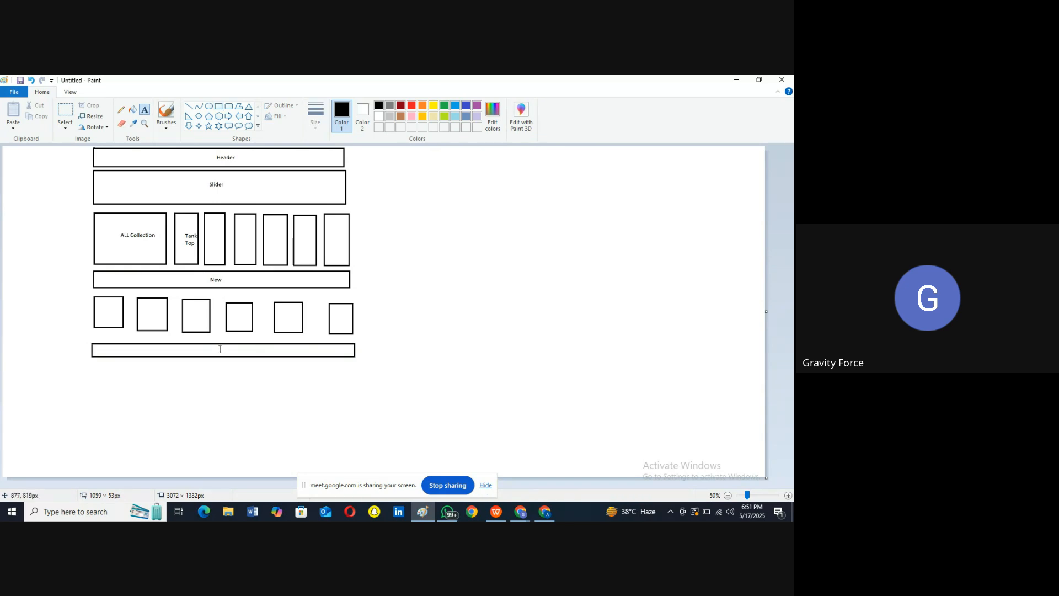
click(220, 349)
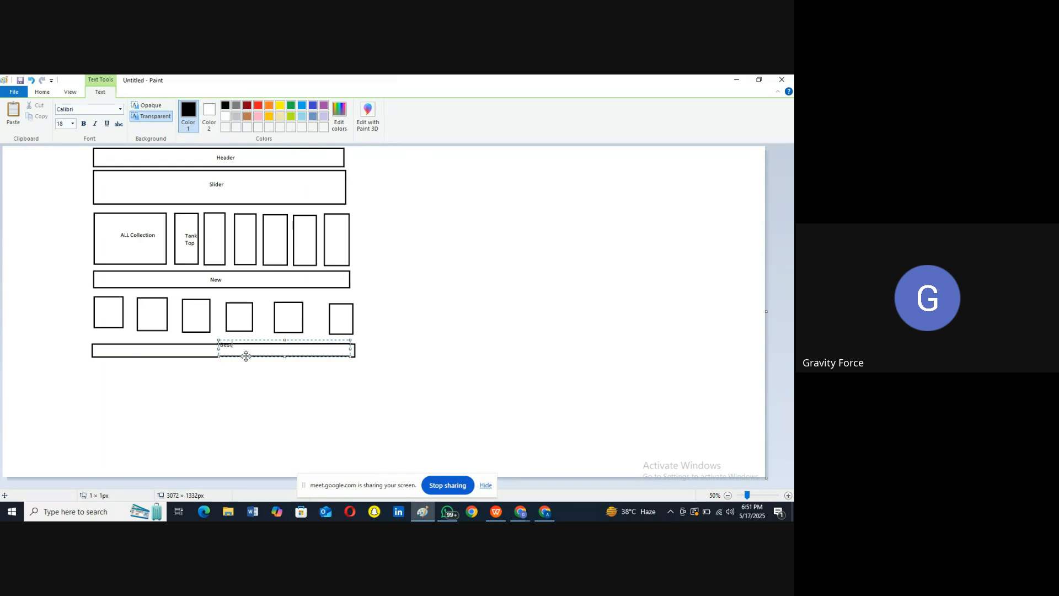
click(256, 372)
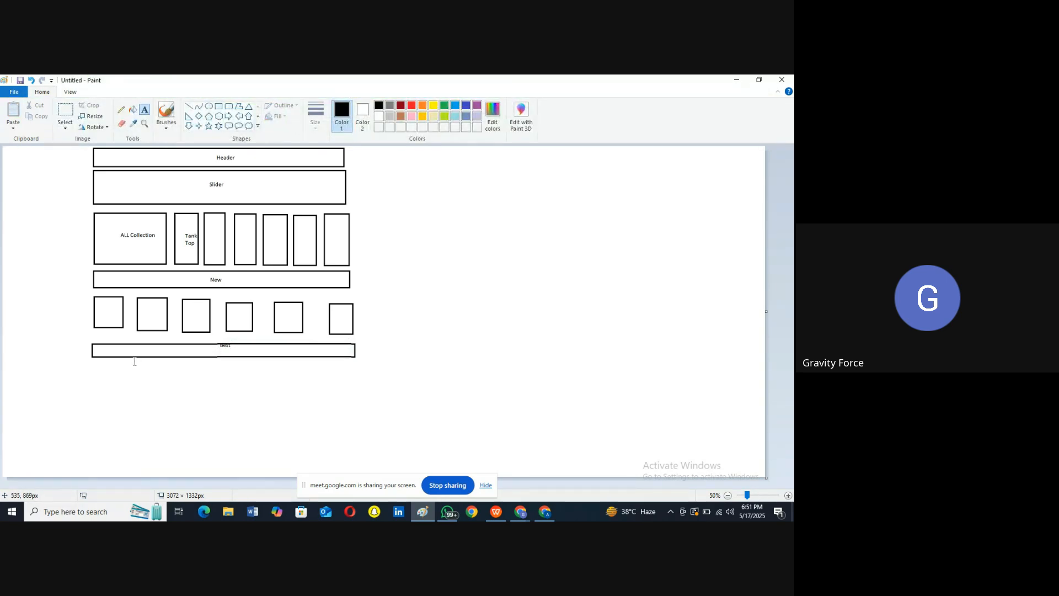
Step: Add boxes below the Best bar and a wide rectangle under the last row
click(218, 106)
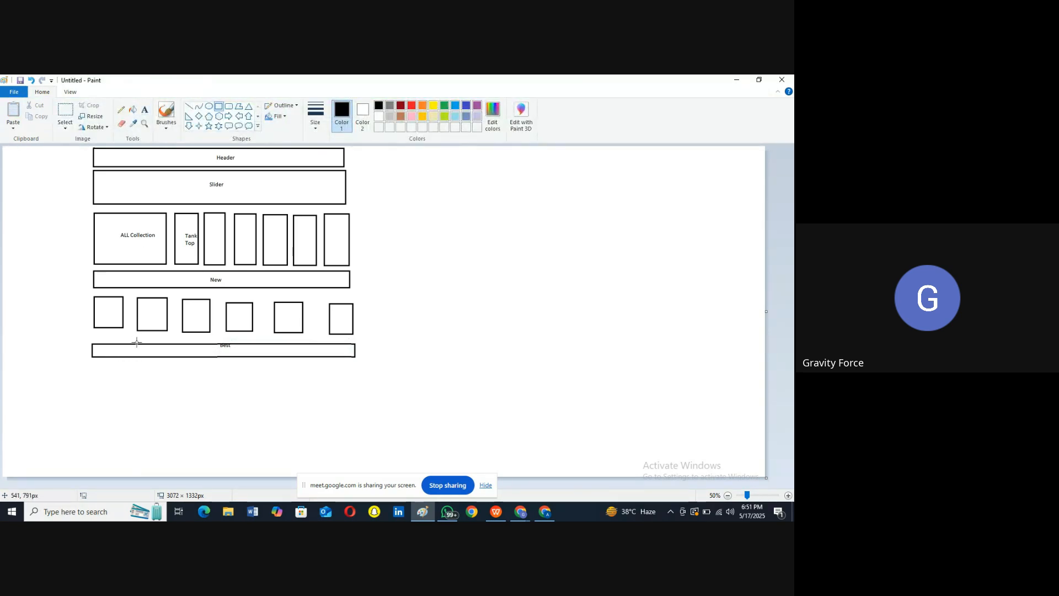
mouse_move(94, 371)
mouse_down()
mouse_move(124, 402)
mouse_move(152, 407)
mouse_move(235, 408)
mouse_move(255, 391)
mouse_move(291, 406)
mouse_move(303, 390)
mouse_move(282, 418)
mouse_move(284, 409)
mouse_move(357, 411)
mouse_move(348, 411)
mouse_up()
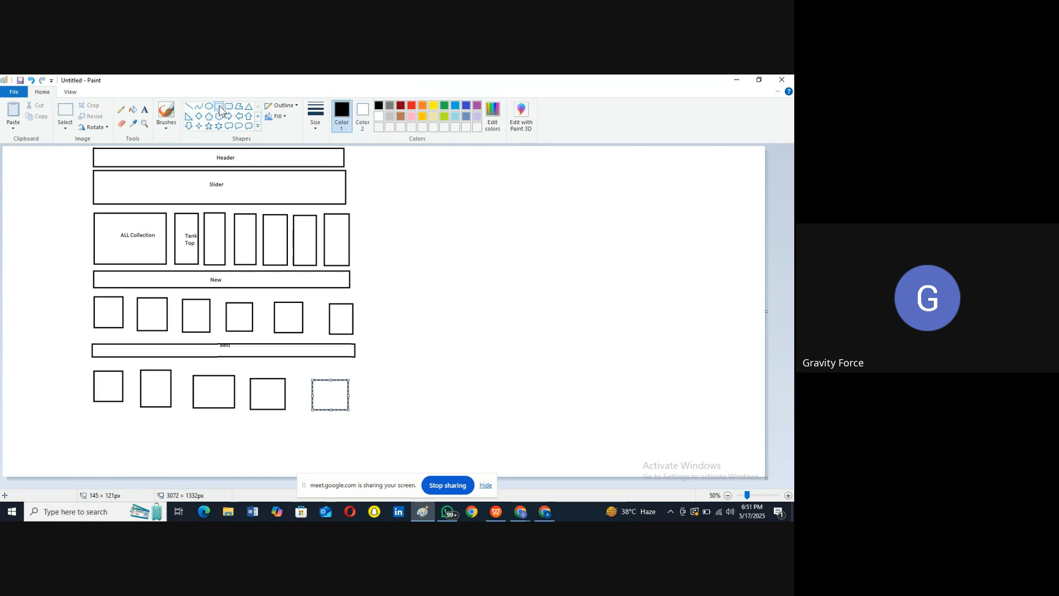
drag(88, 419, 357, 453)
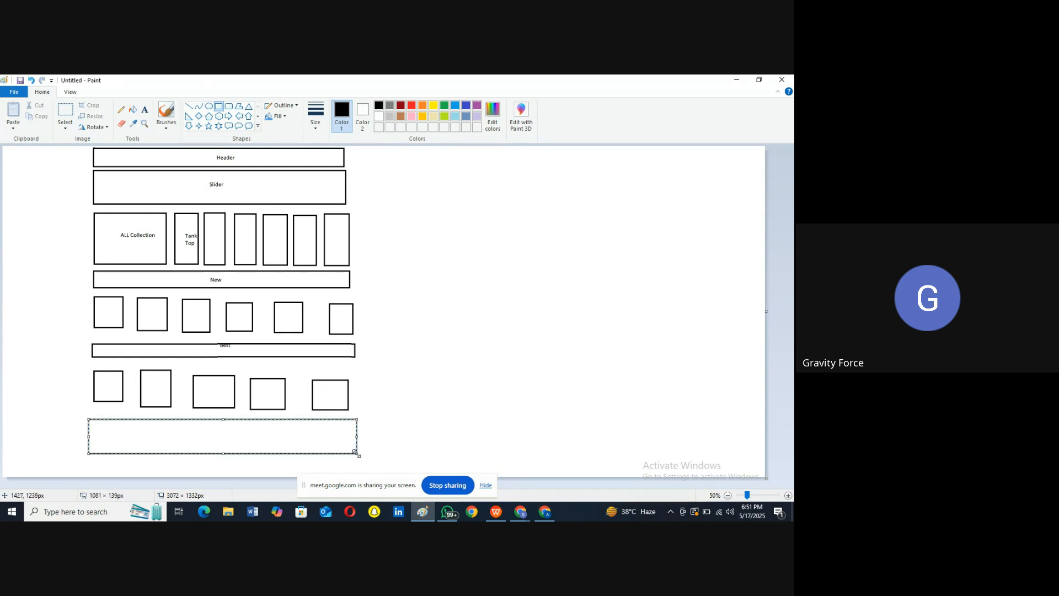
Step: Check the store's home page down to the Become a Partner banner, then return to Paint
click(735, 80)
scroll(5, 147, up, 3)
click(6, 147)
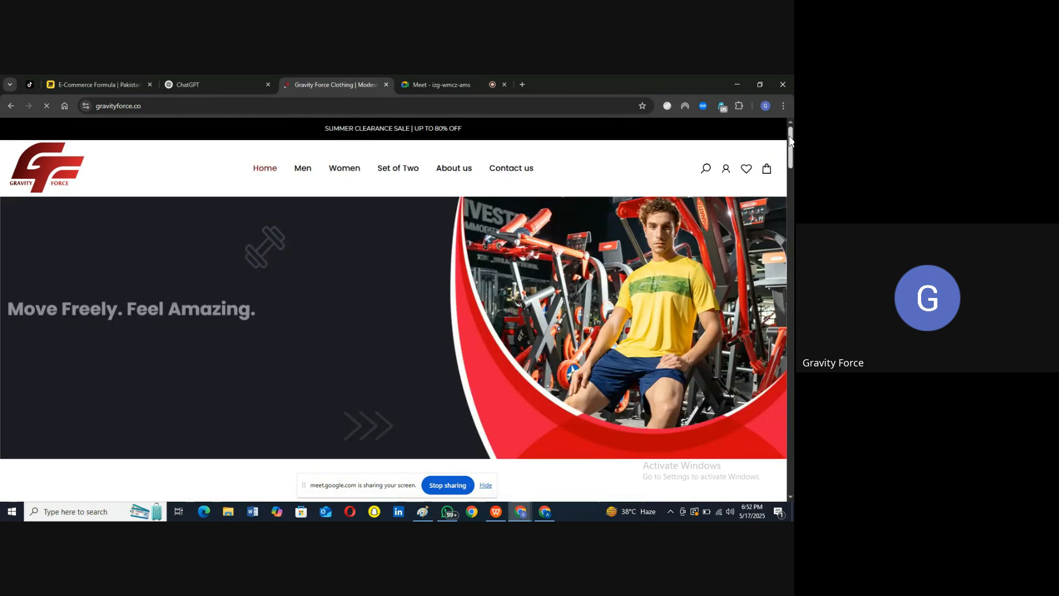
drag(789, 136, 792, 206)
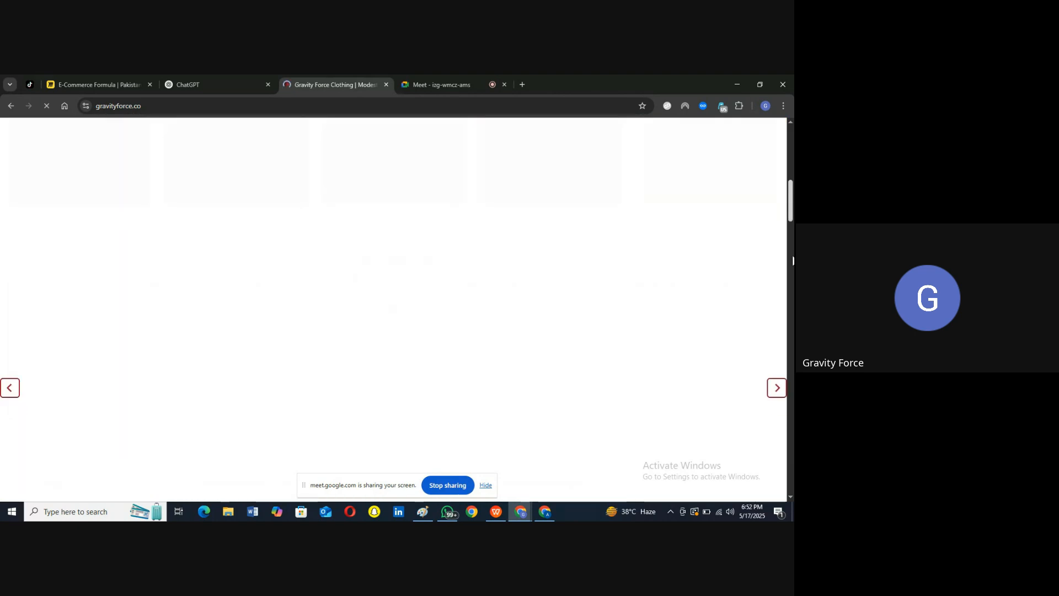
drag(792, 237, 792, 411)
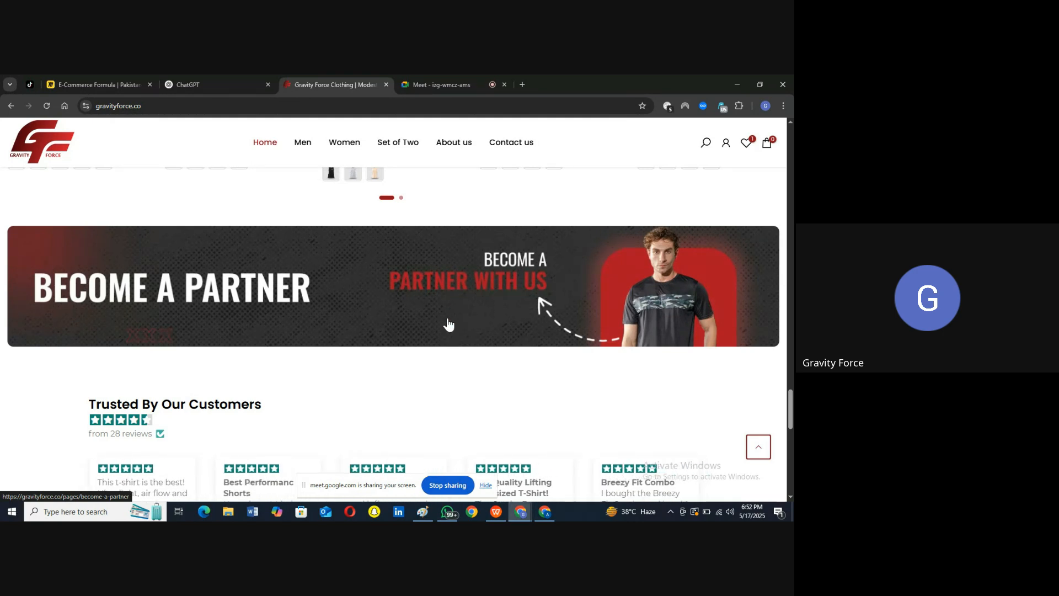
click(423, 511)
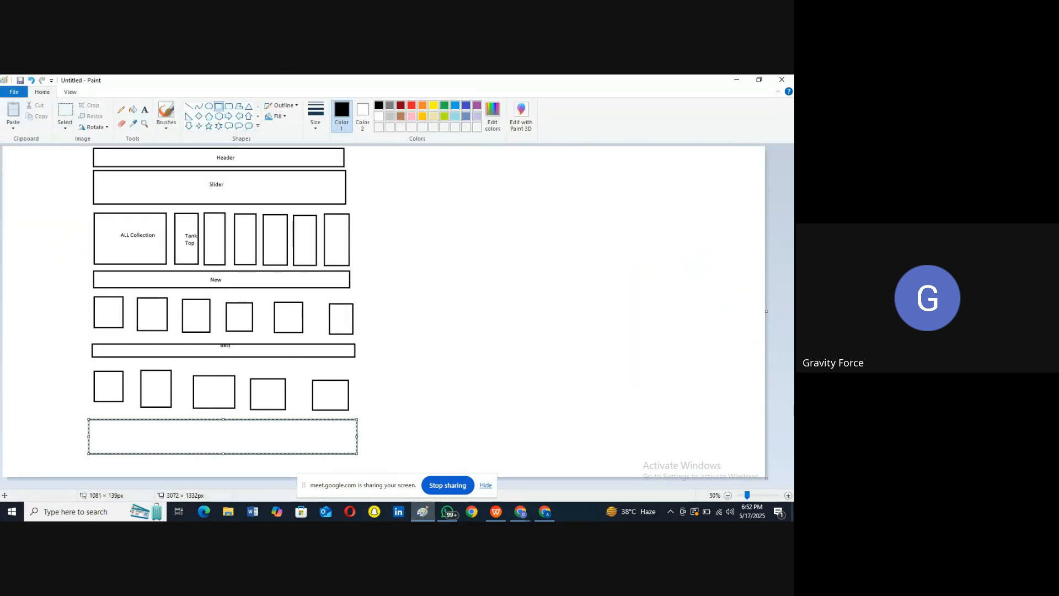
Step: Zoom out and drag the canvas corner to enlarge it to 4936×2492 px
click(788, 496)
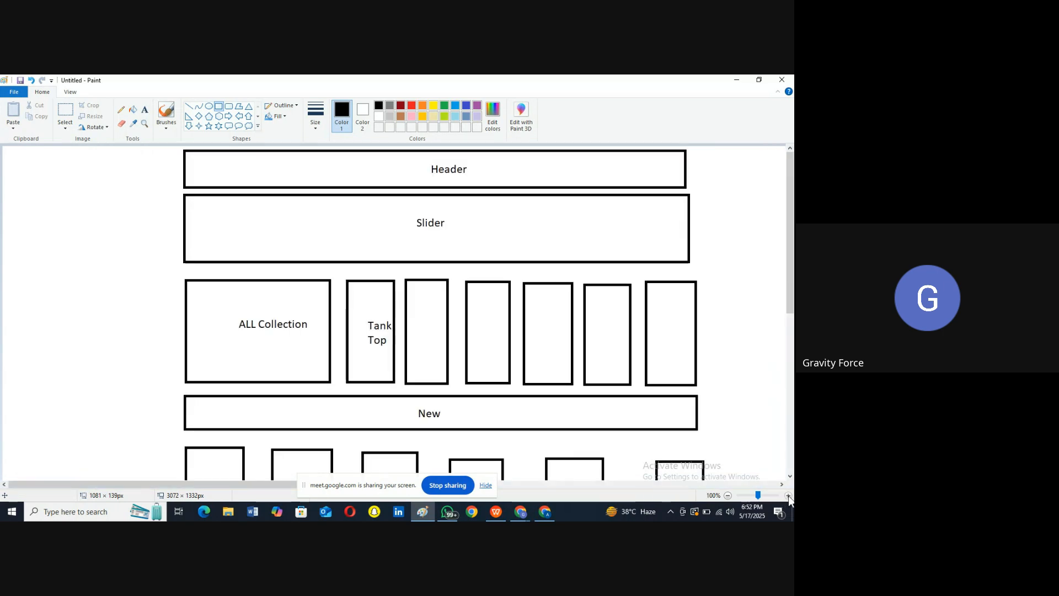
click(727, 495)
click(727, 496)
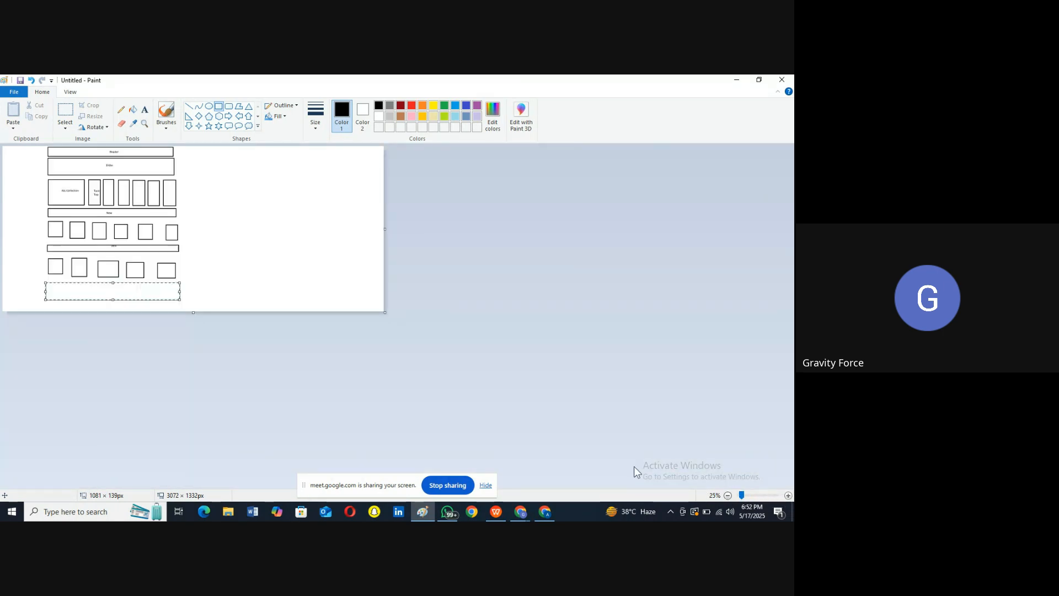
drag(384, 313, 615, 455)
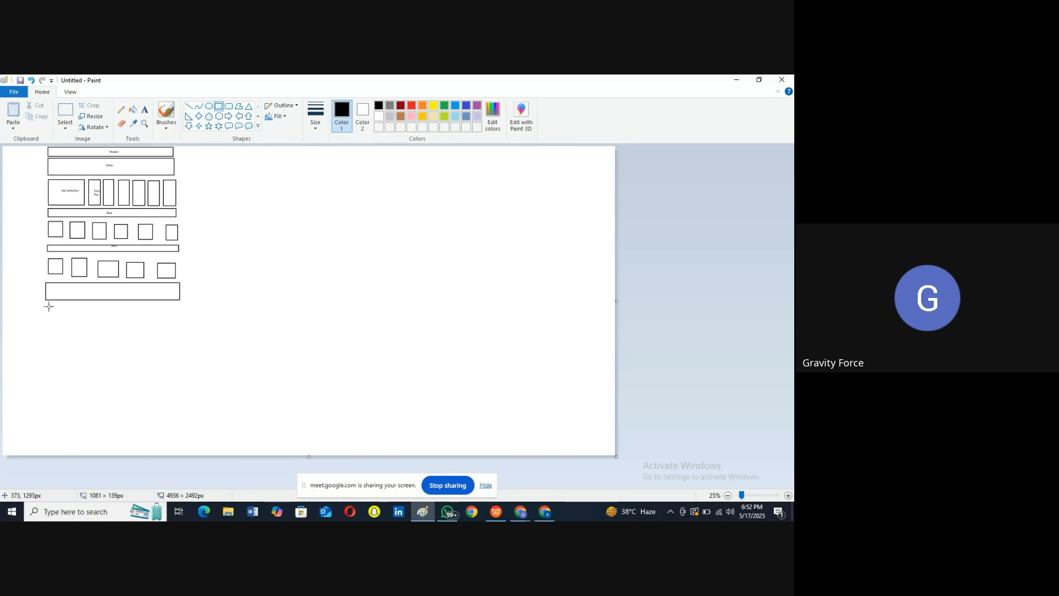
Step: Label the wide bottom rectangle 'Banners' at font size 37
click(107, 291)
click(148, 113)
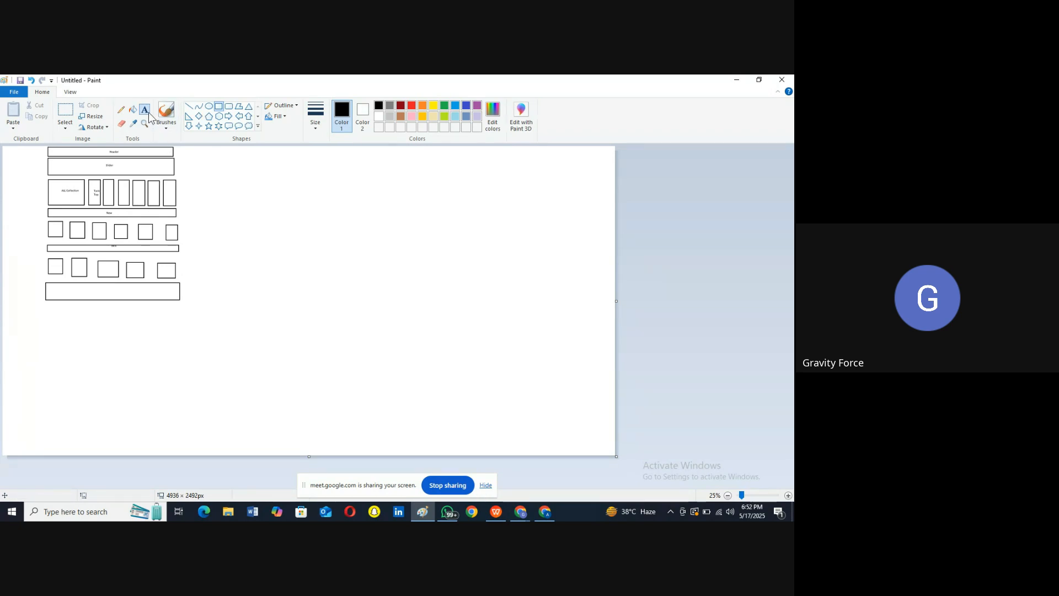
click(96, 290)
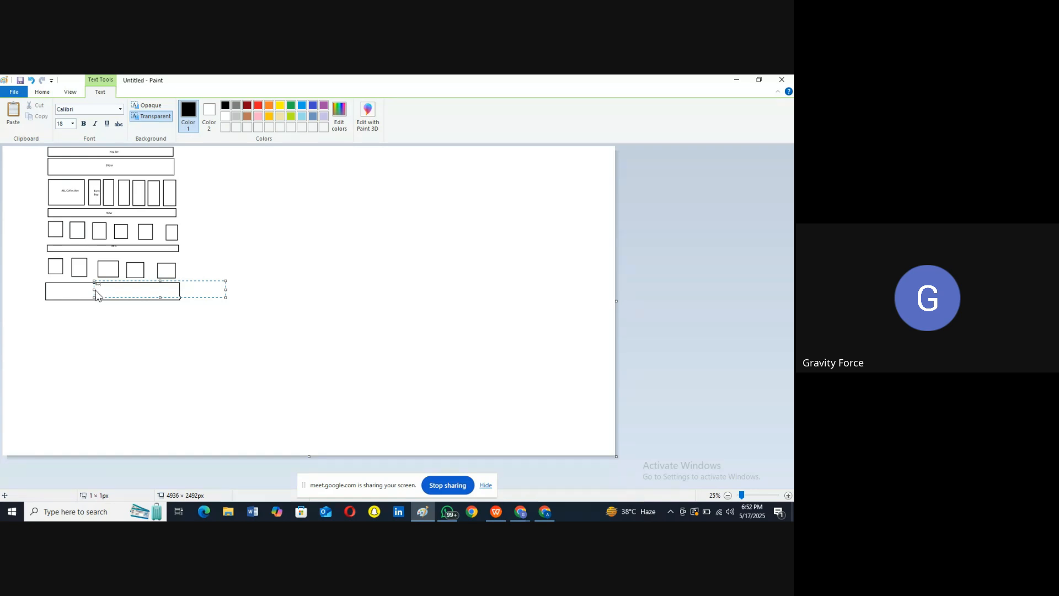
key(ctrl+a)
click(60, 124)
text(37)
key(Return)
click(149, 389)
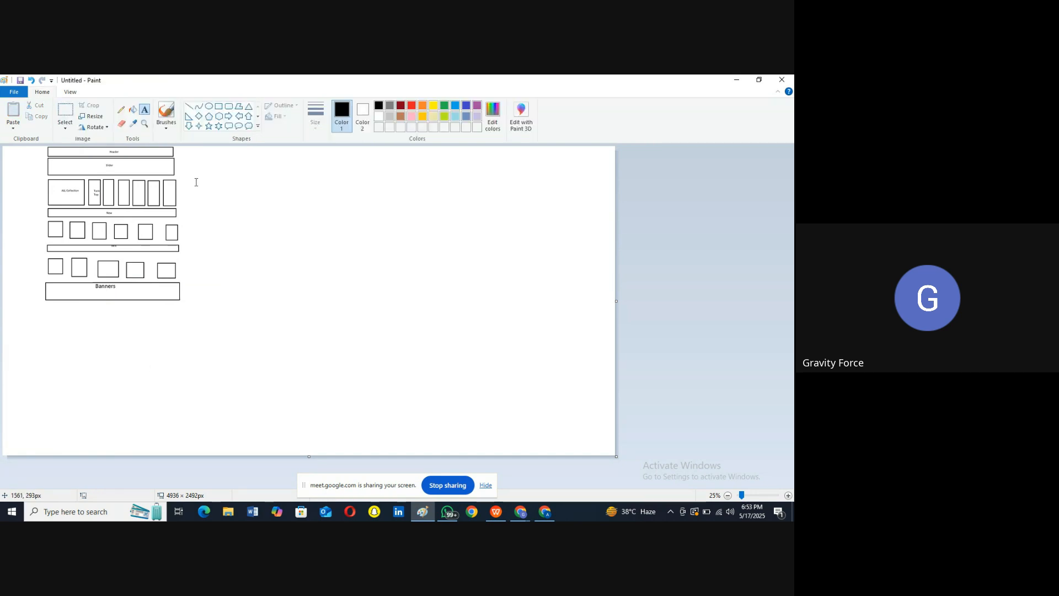
click(219, 106)
Step: Draw a long bar under the Banners box with four small rectangles beneath it
drag(48, 307, 180, 315)
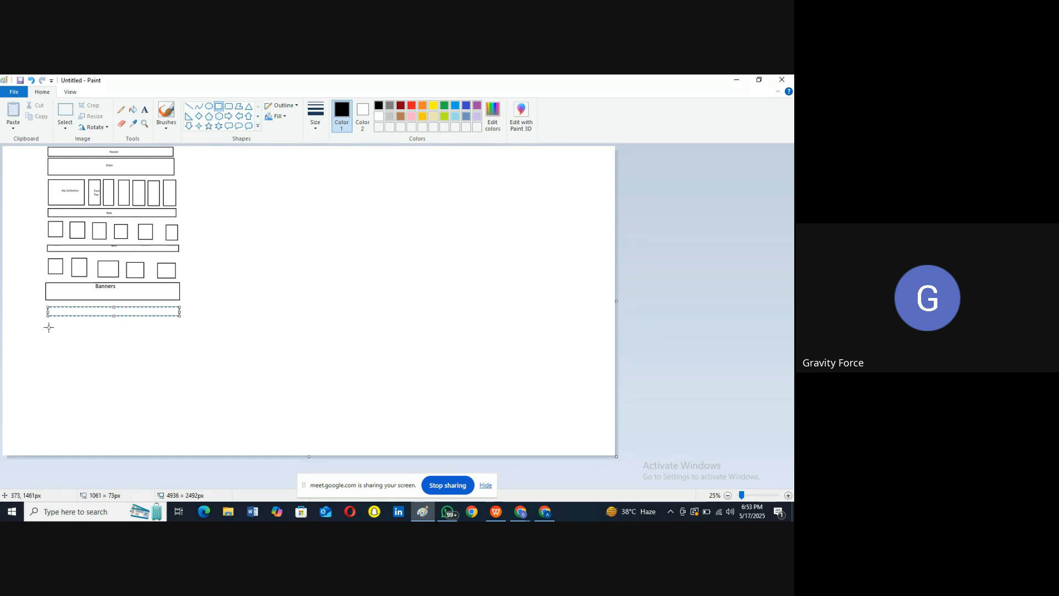
mouse_move(49, 325)
mouse_down()
mouse_move(67, 339)
mouse_move(151, 329)
mouse_move(179, 338)
mouse_up()
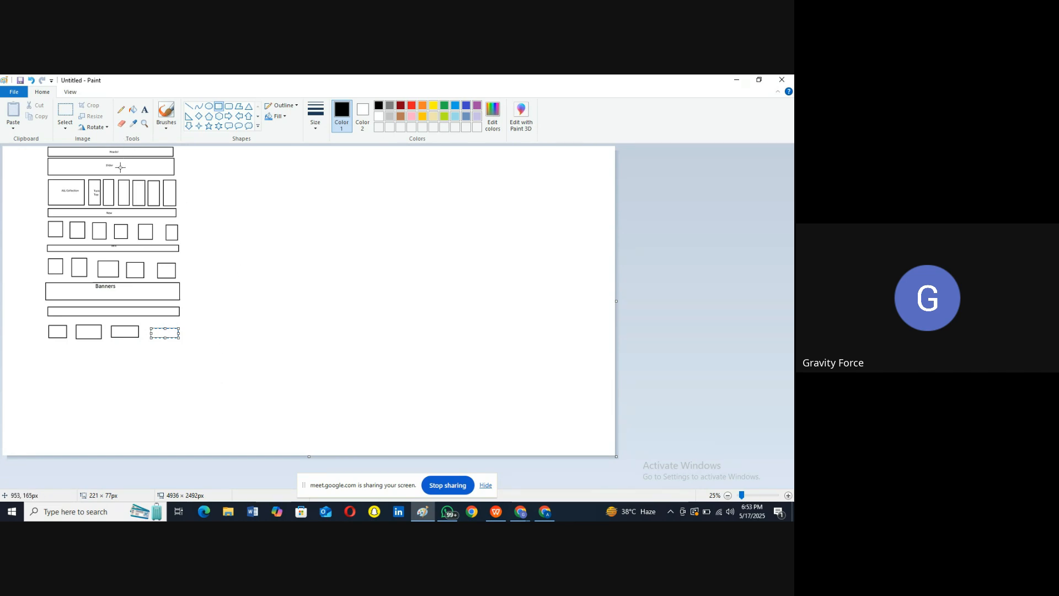
click(63, 193)
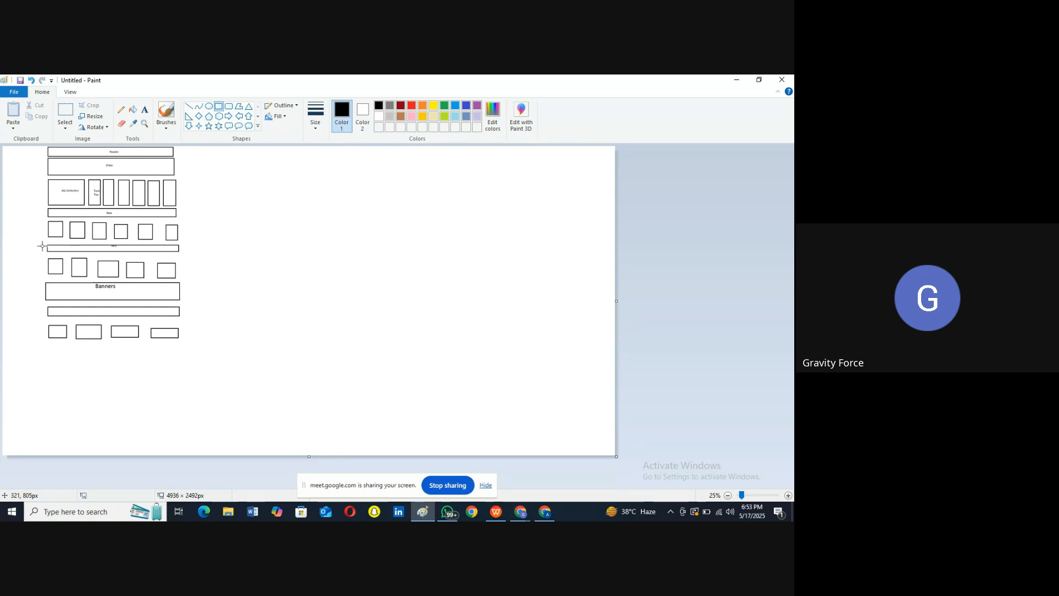
click(740, 81)
Step: Highlight the Shop Women Trends and Shop Men Trends headings, then minimize Chrome
scroll(390, 350, up, 5)
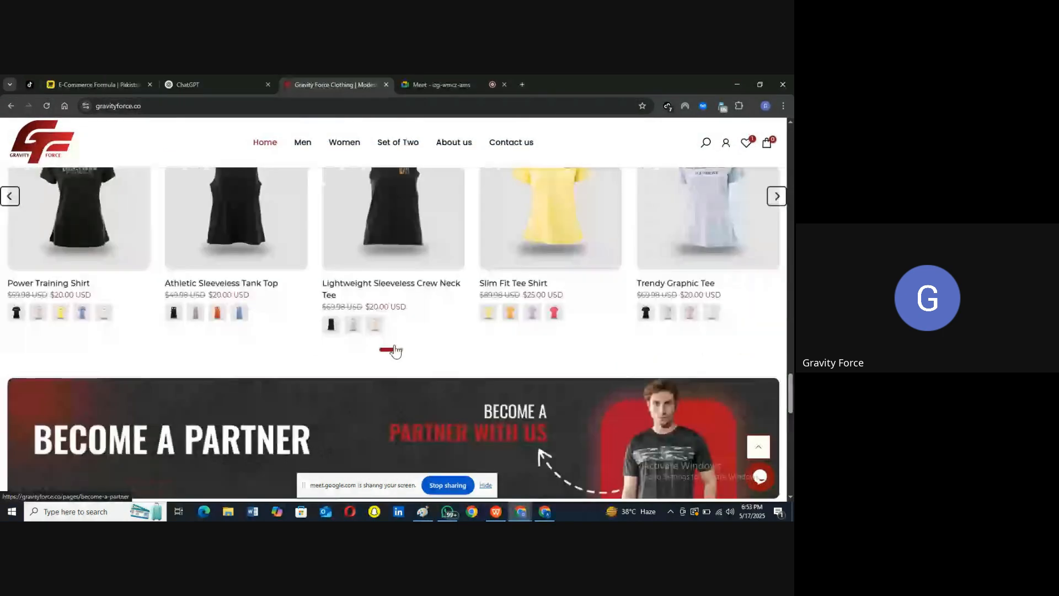
drag(314, 230, 475, 233)
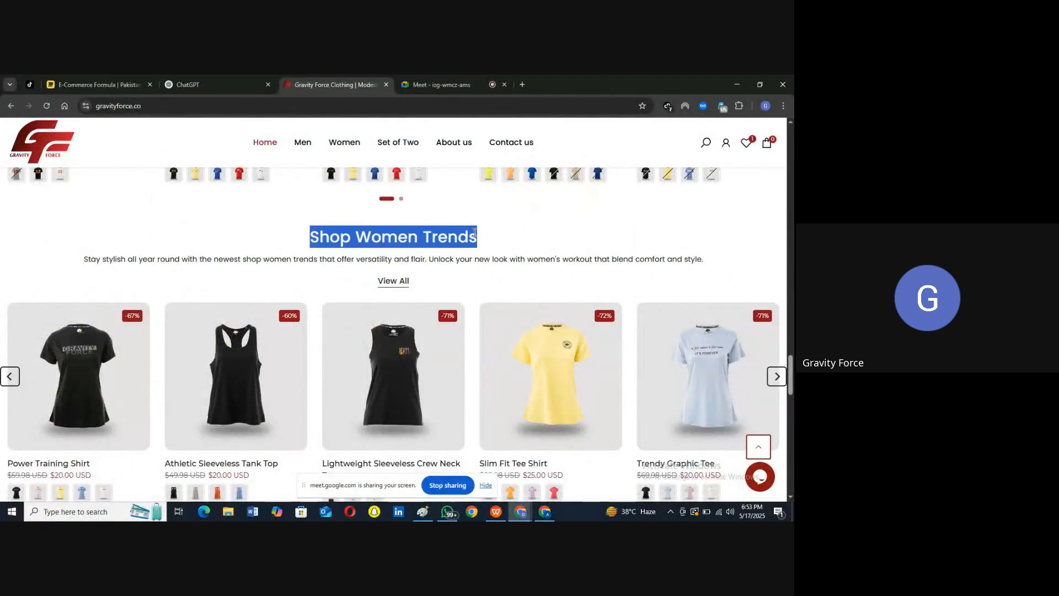
scroll(475, 232, up, 7)
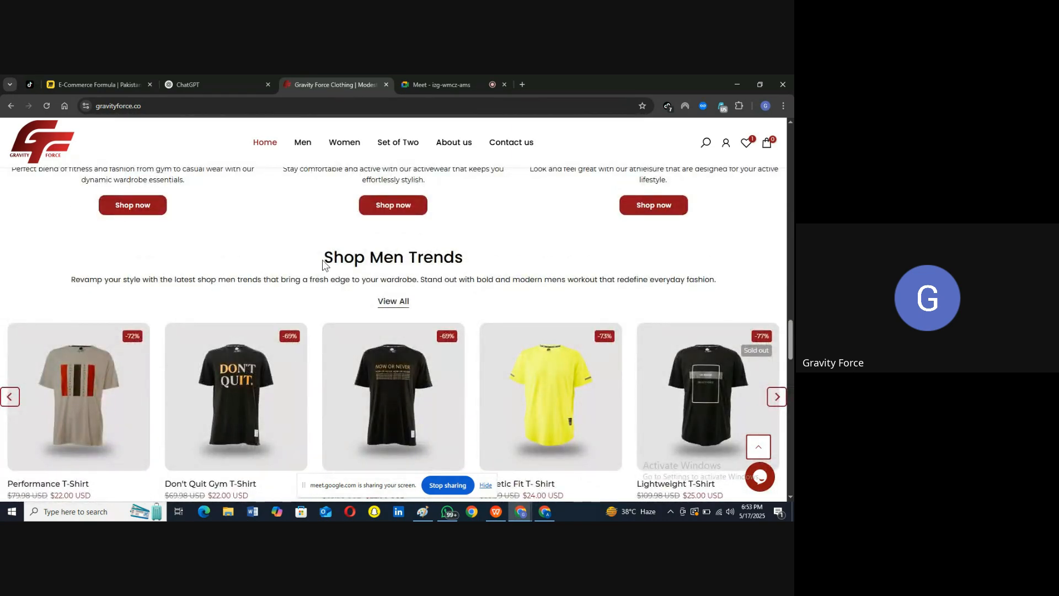
drag(326, 257, 473, 260)
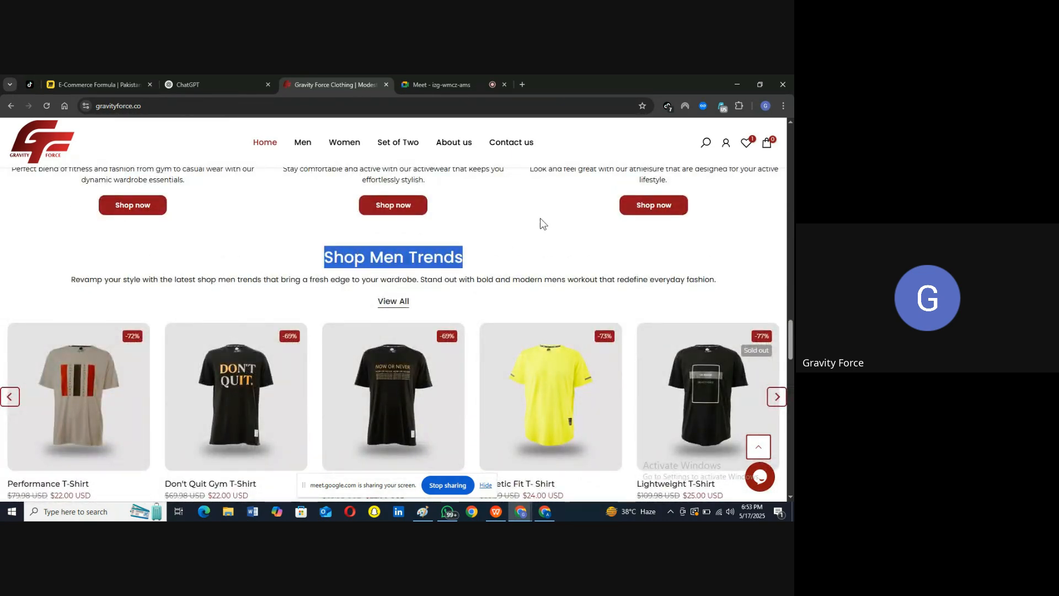
click(737, 81)
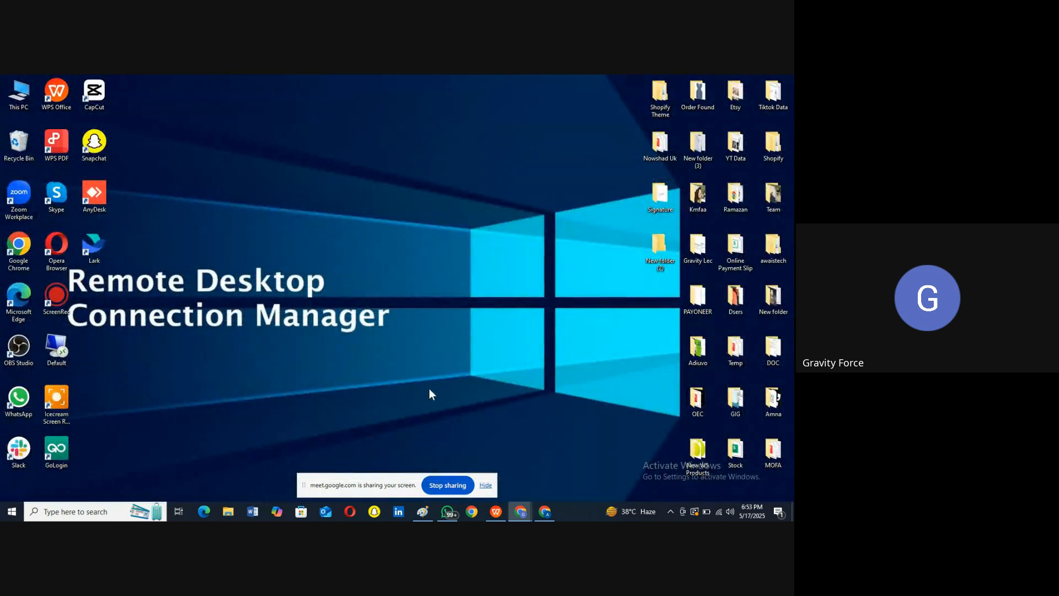
Step: Add a 'Feature' text label above the long bar in the wireframe
click(422, 511)
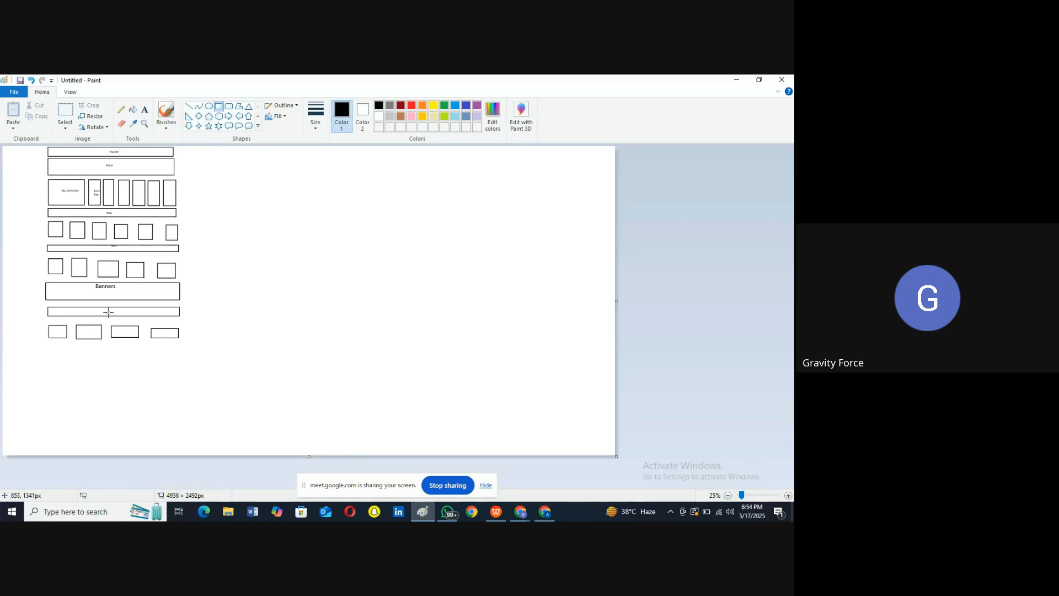
click(145, 111)
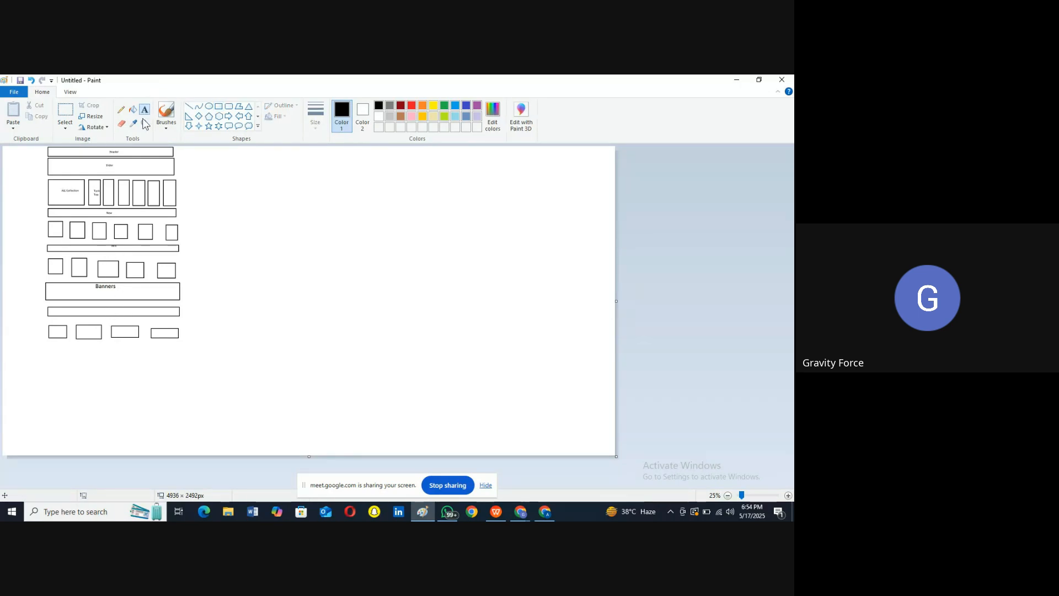
click(101, 312)
text(Footure)
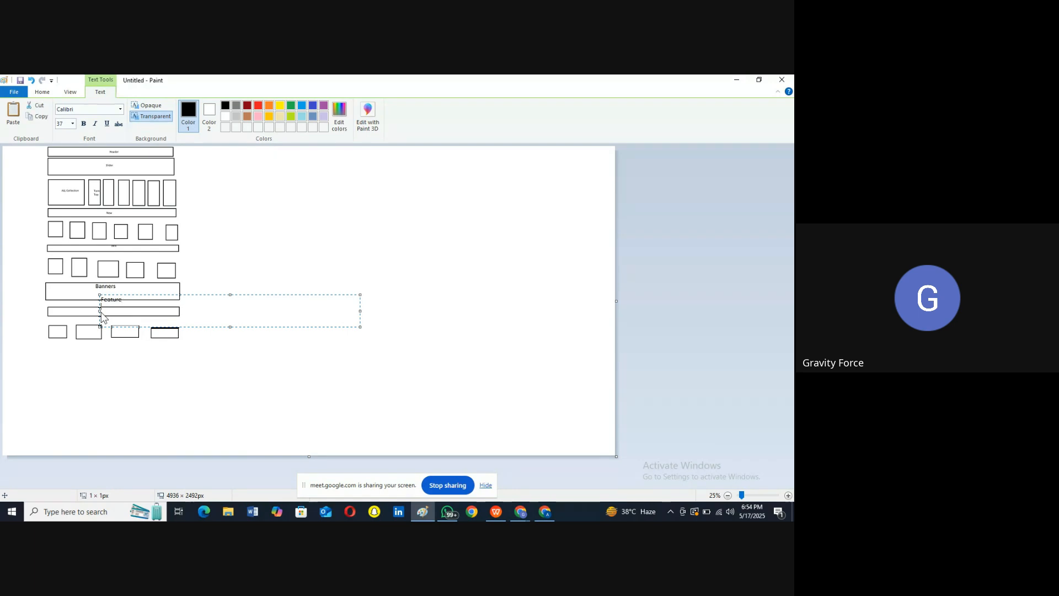
click(127, 346)
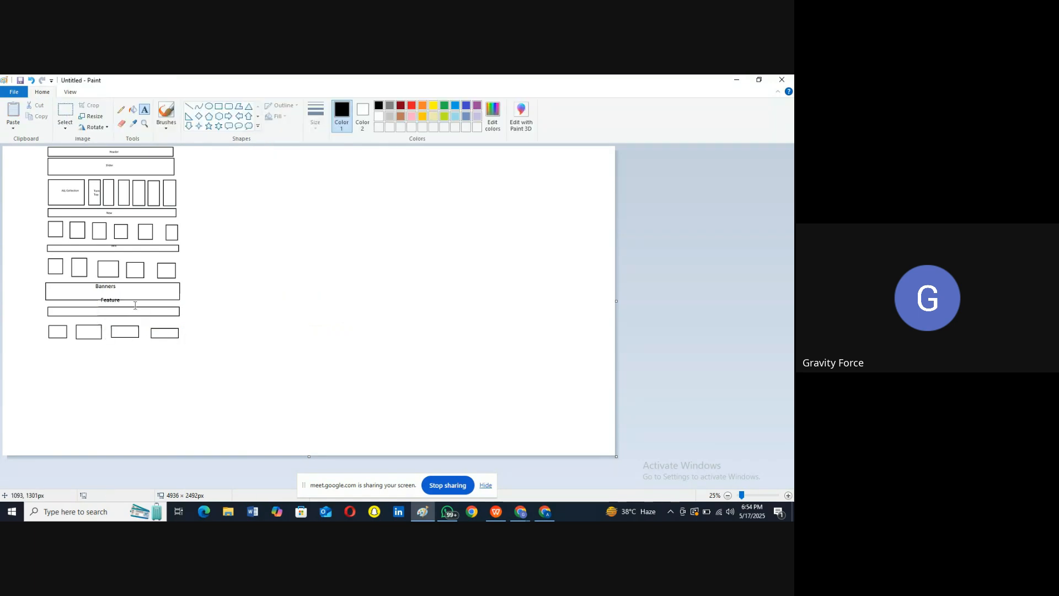
click(102, 312)
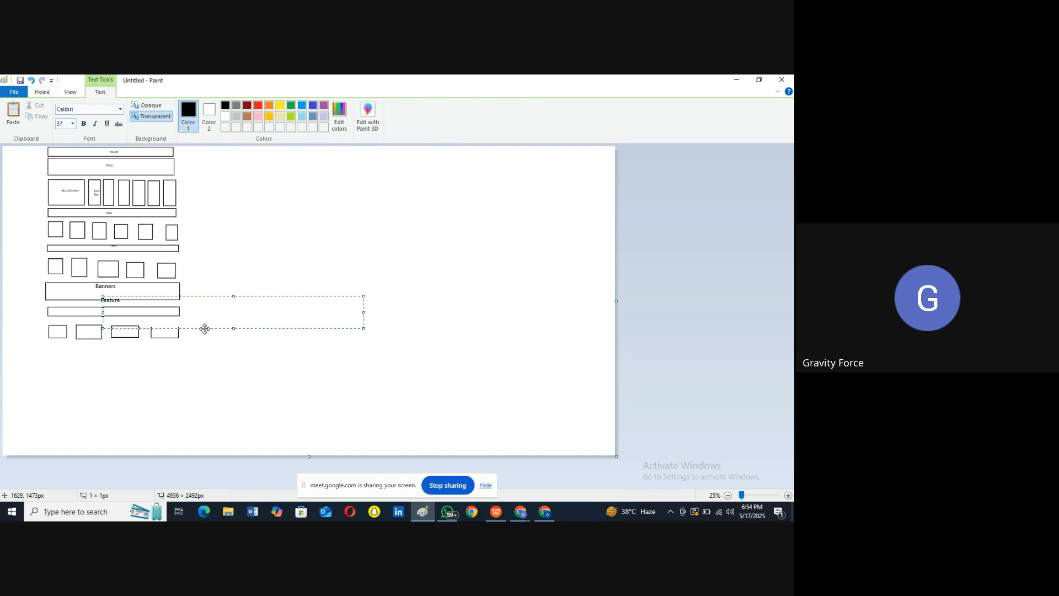
click(97, 352)
Step: Draw a wide empty rectangle below the bottom row, then minimize Paint
click(219, 107)
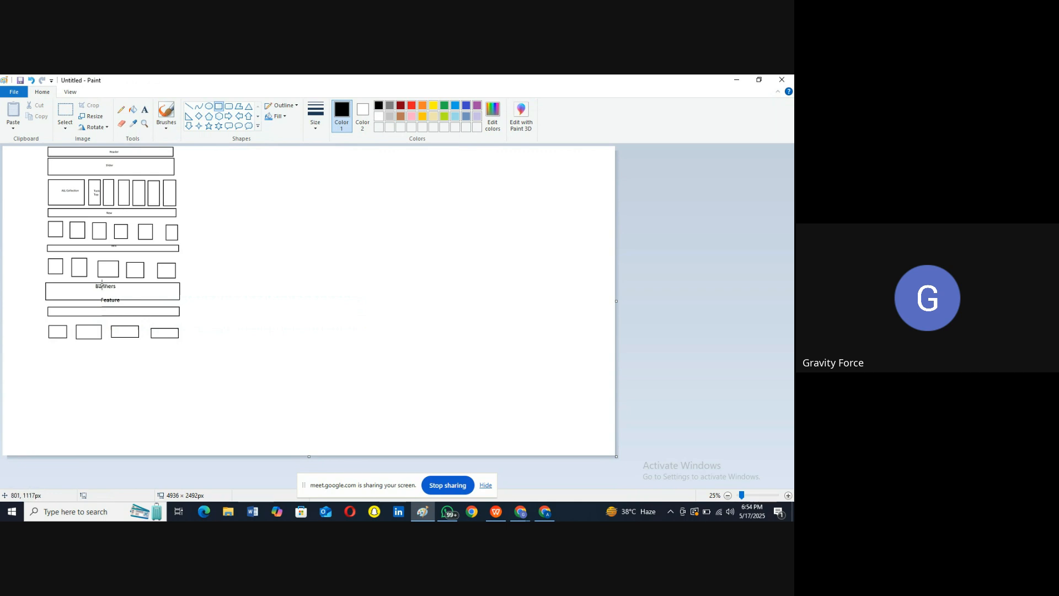
drag(46, 344, 179, 360)
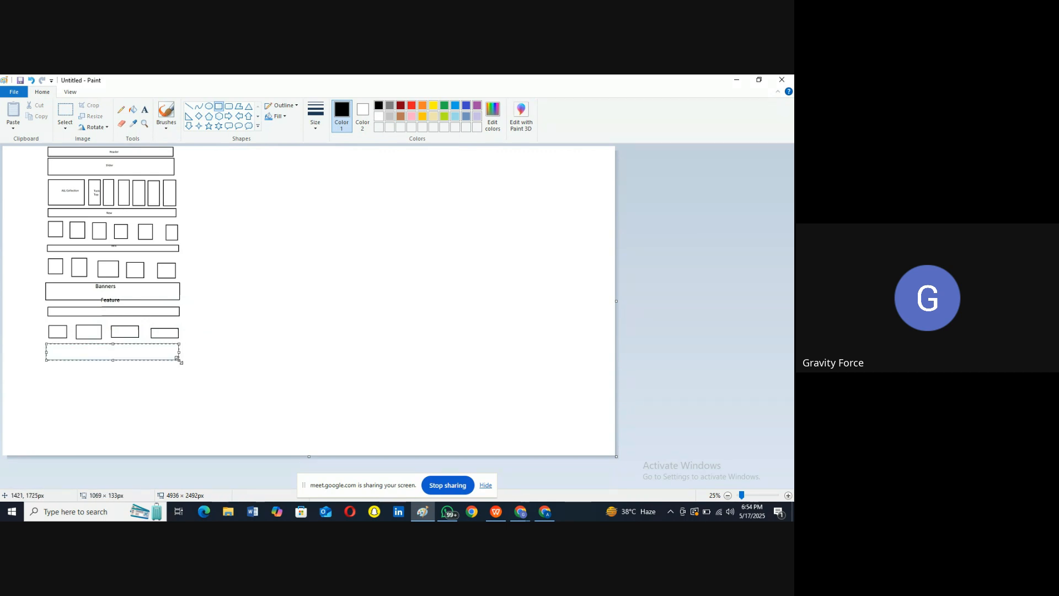
click(737, 79)
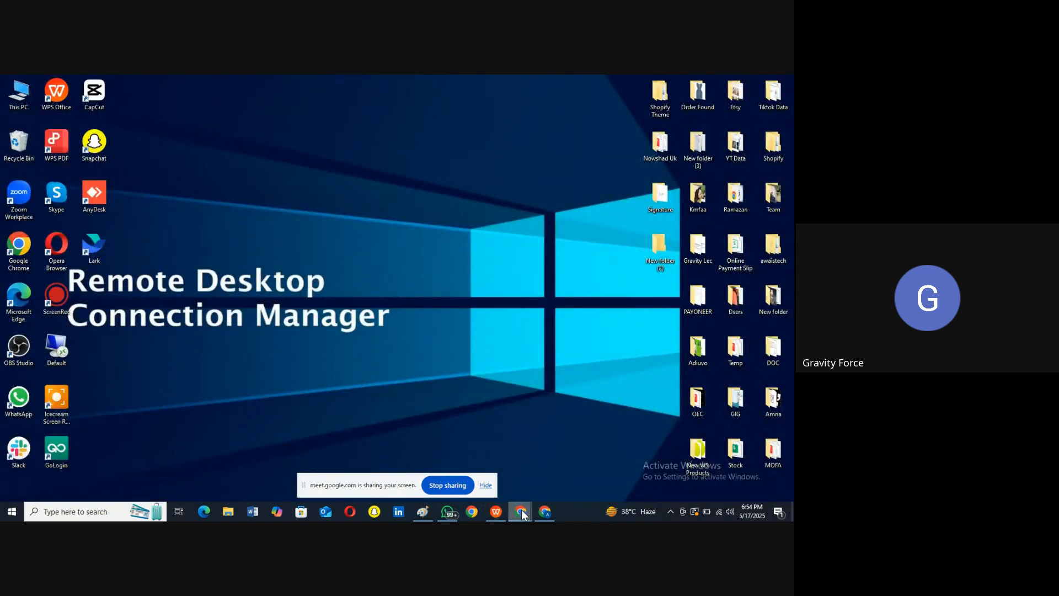
mouse_move(521, 514)
click(466, 474)
scroll(468, 329, down, 5)
scroll(468, 329, down, 12)
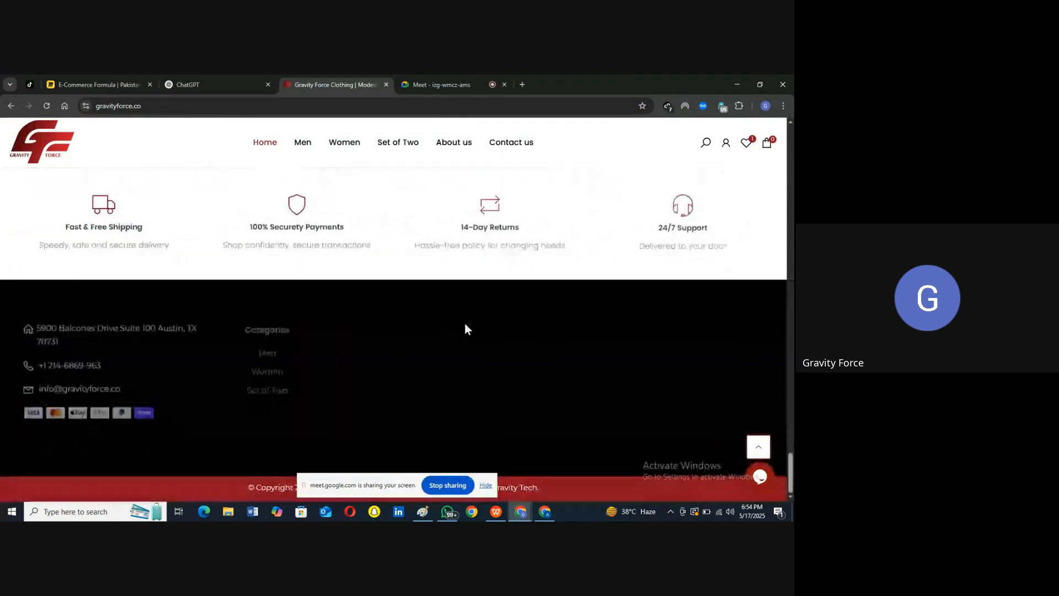
click(643, 387)
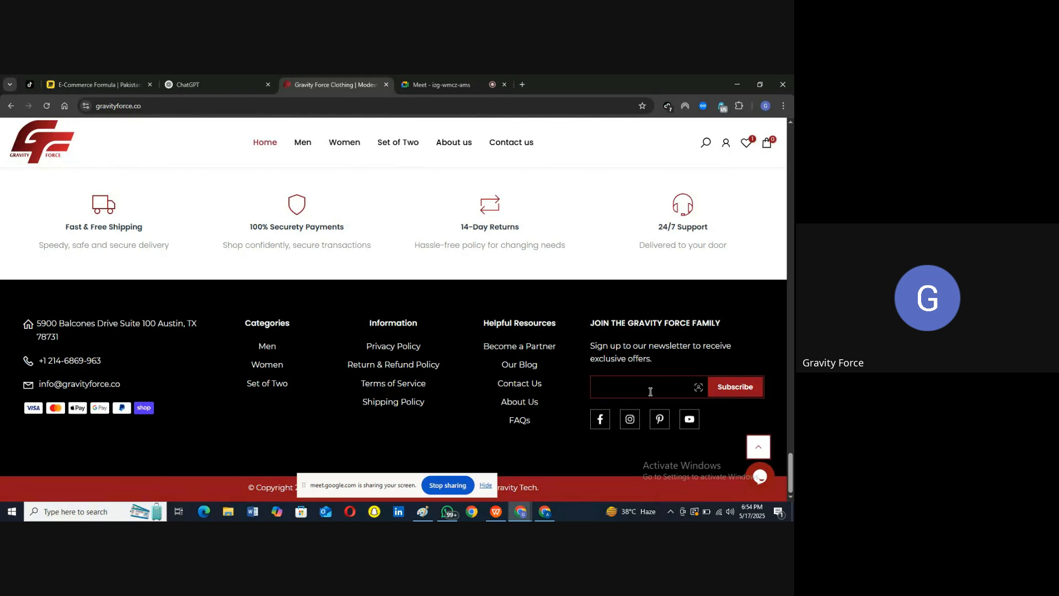
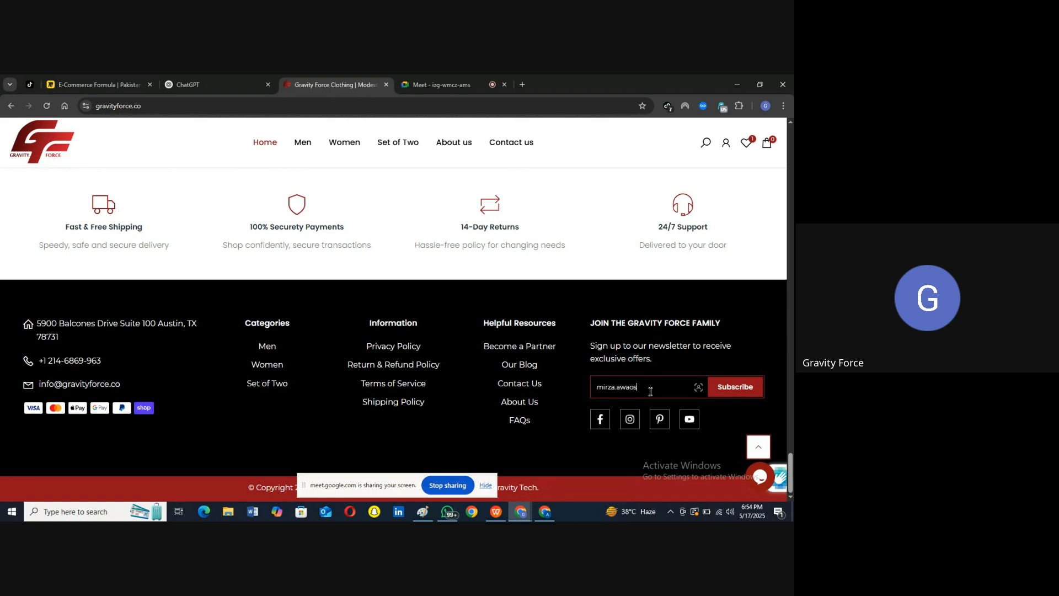
key(ctrl+a)
key(BackSpace)
Step: Reduce the height of the newest bar in the wireframe
click(423, 511)
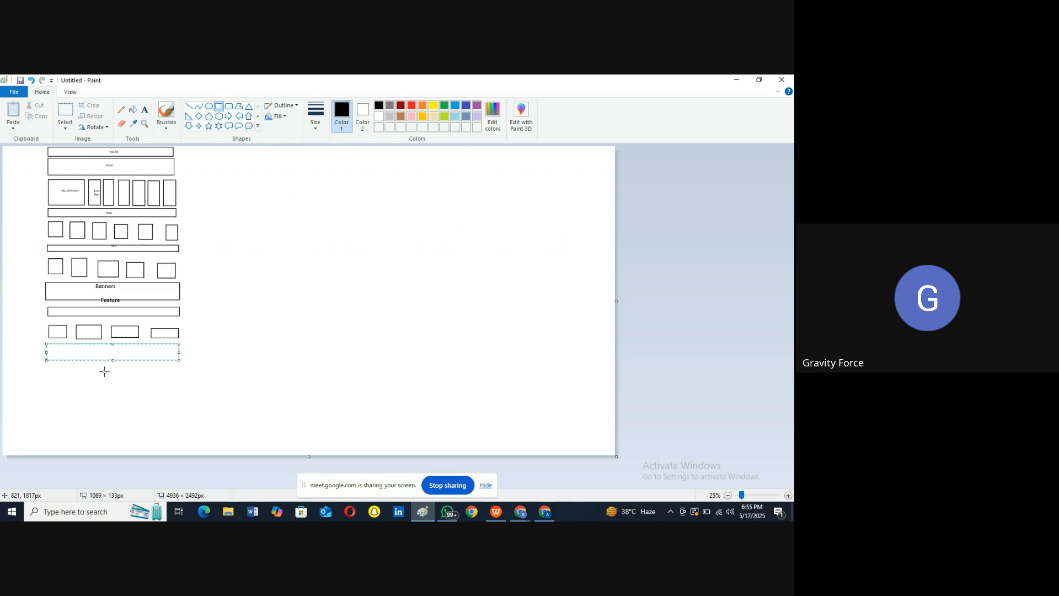
drag(109, 353, 108, 346)
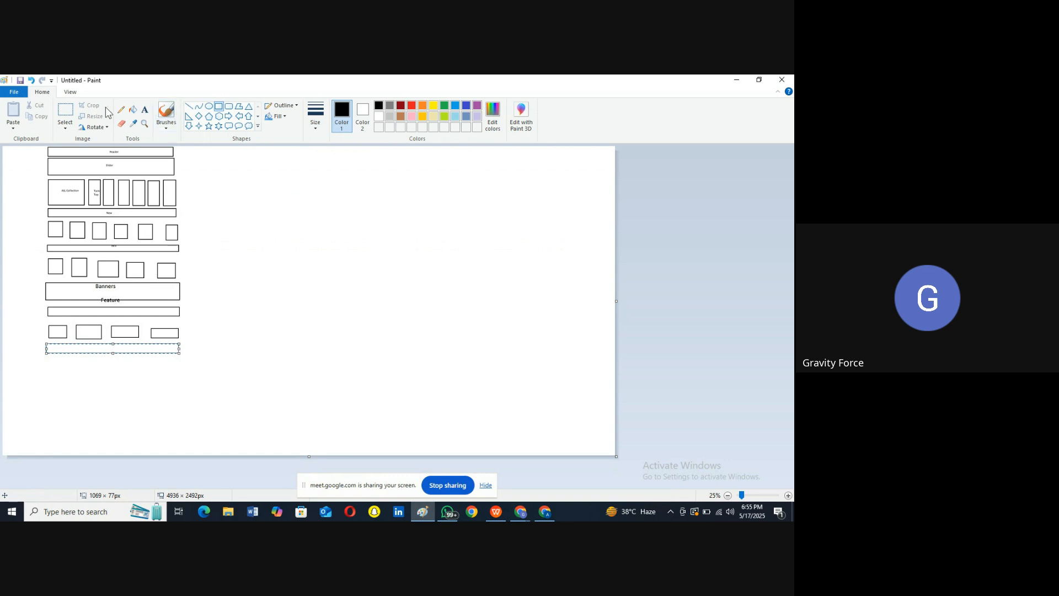
click(219, 106)
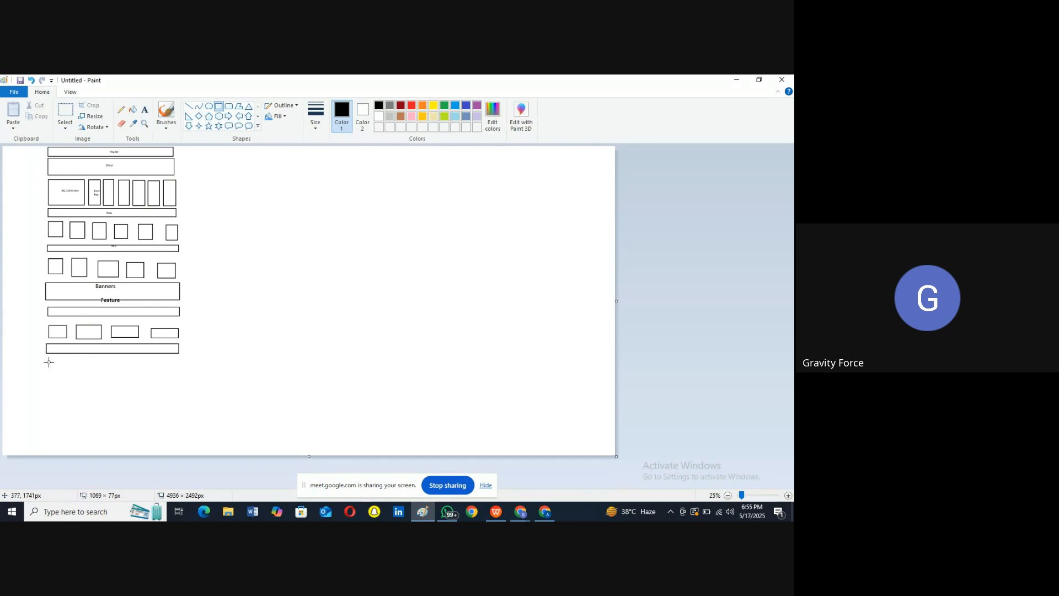
Step: Draw a thin full-width divider under that bar and a review circle beneath it
drag(47, 358, 180, 363)
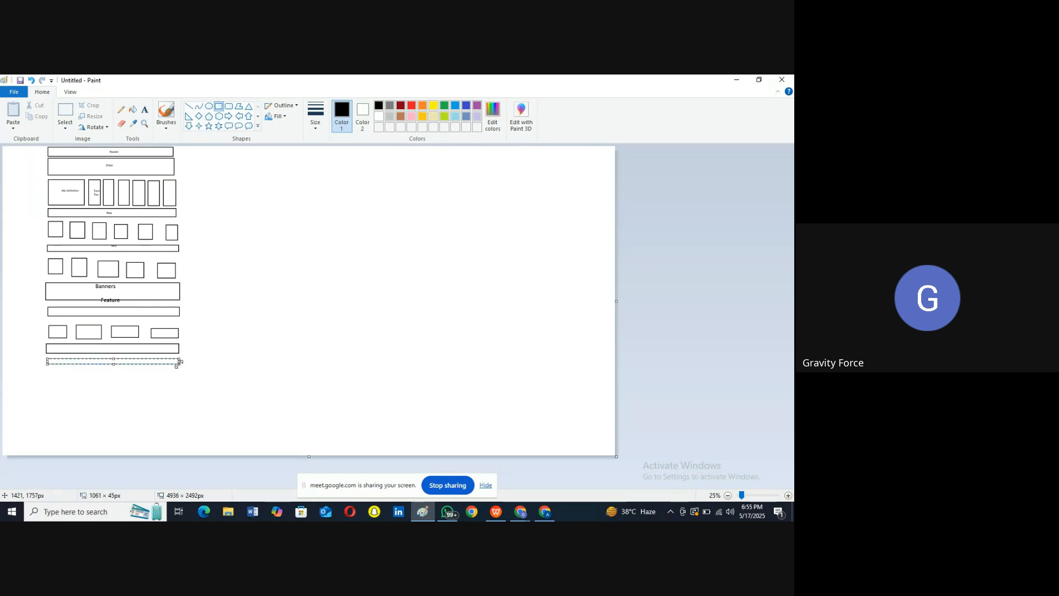
click(208, 107)
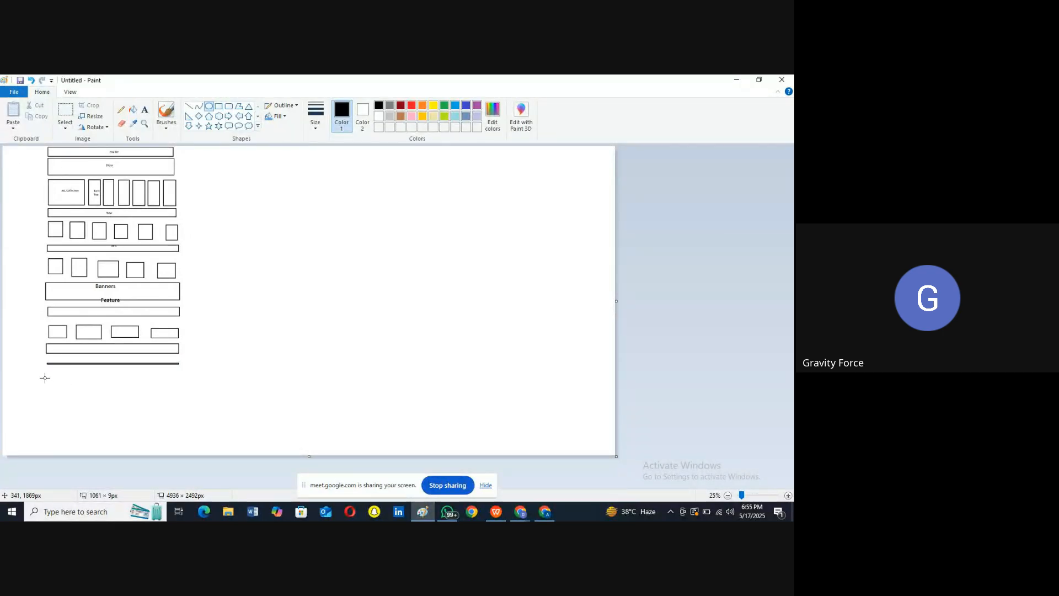
drag(50, 375, 184, 413)
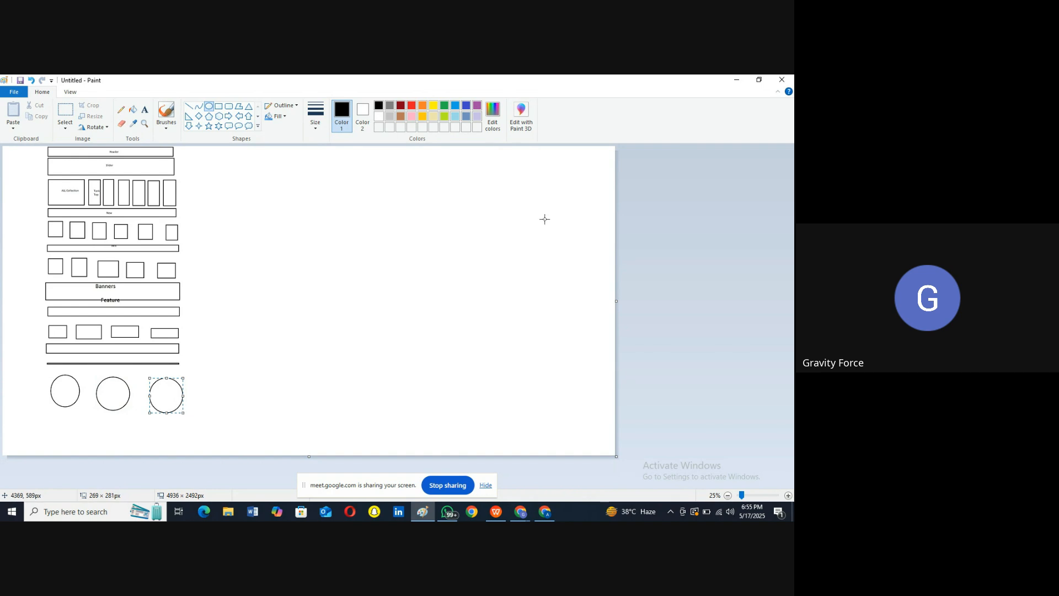
click(736, 79)
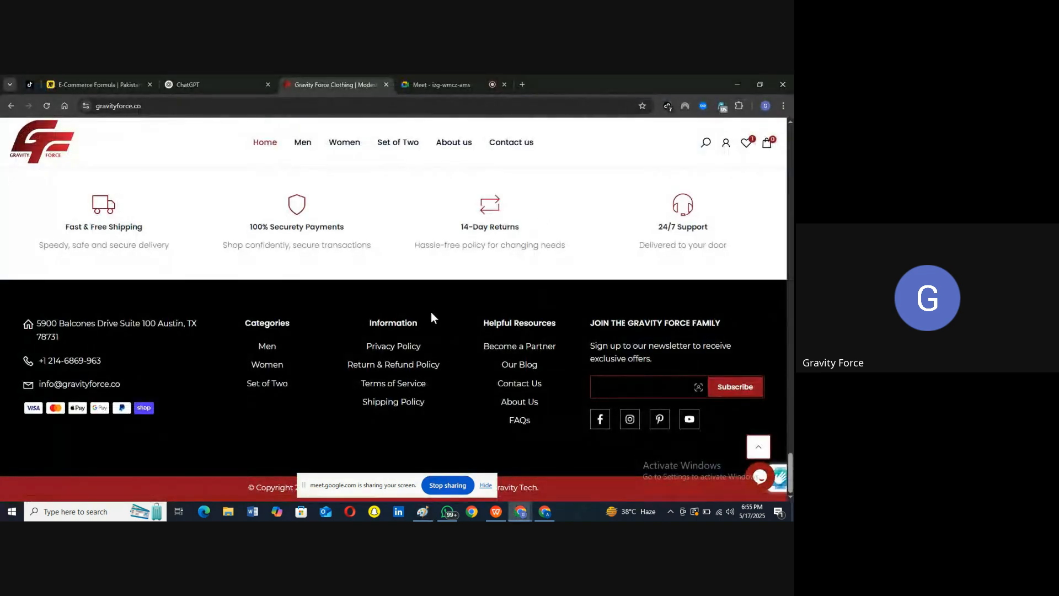
scroll(431, 313, up, 10)
scroll(431, 315, up, 3)
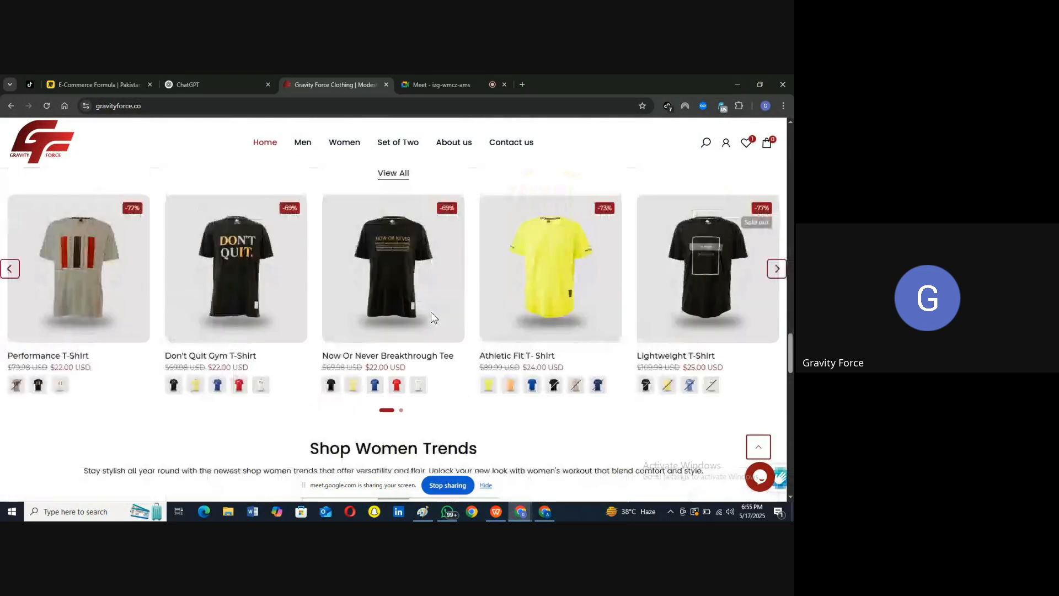
scroll(431, 314, down, 8)
scroll(432, 315, up, 5)
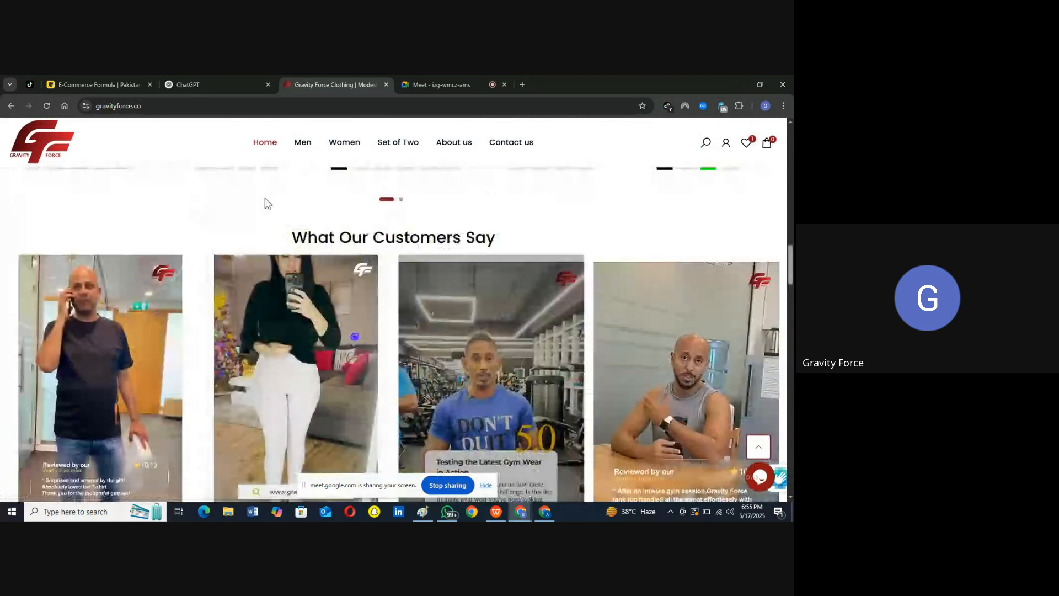
drag(291, 238, 509, 236)
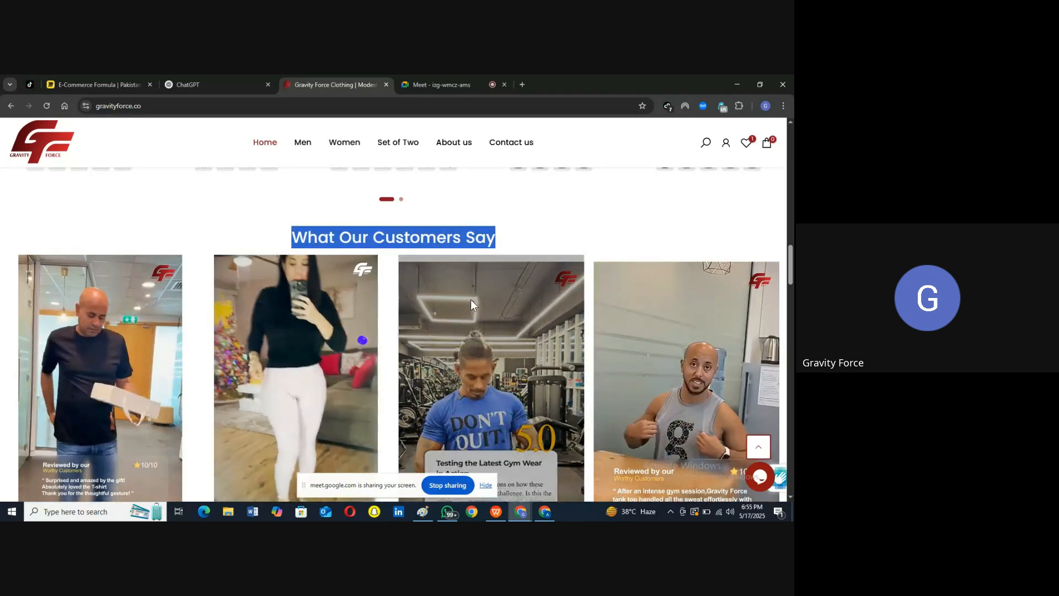
scroll(471, 300, down, 1)
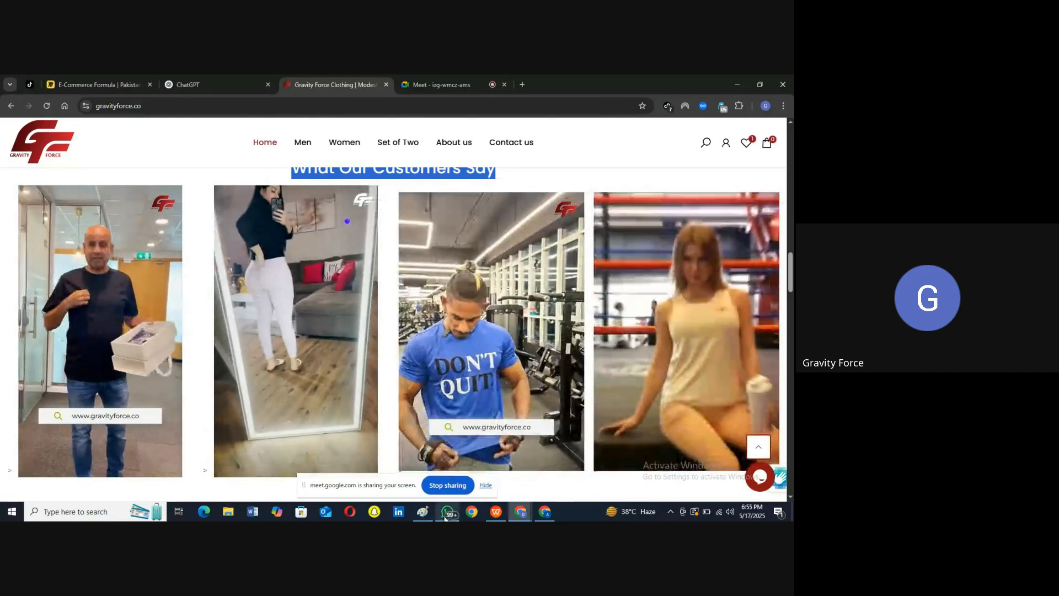
click(422, 511)
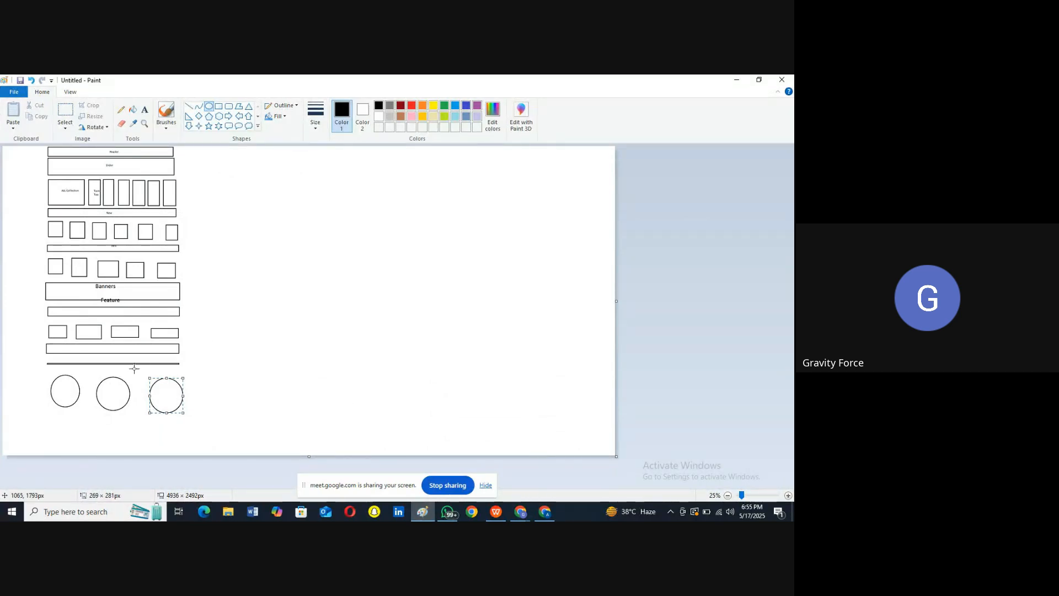
Step: Draw a wide footer box below the three review circles, then minimize Paint
click(219, 106)
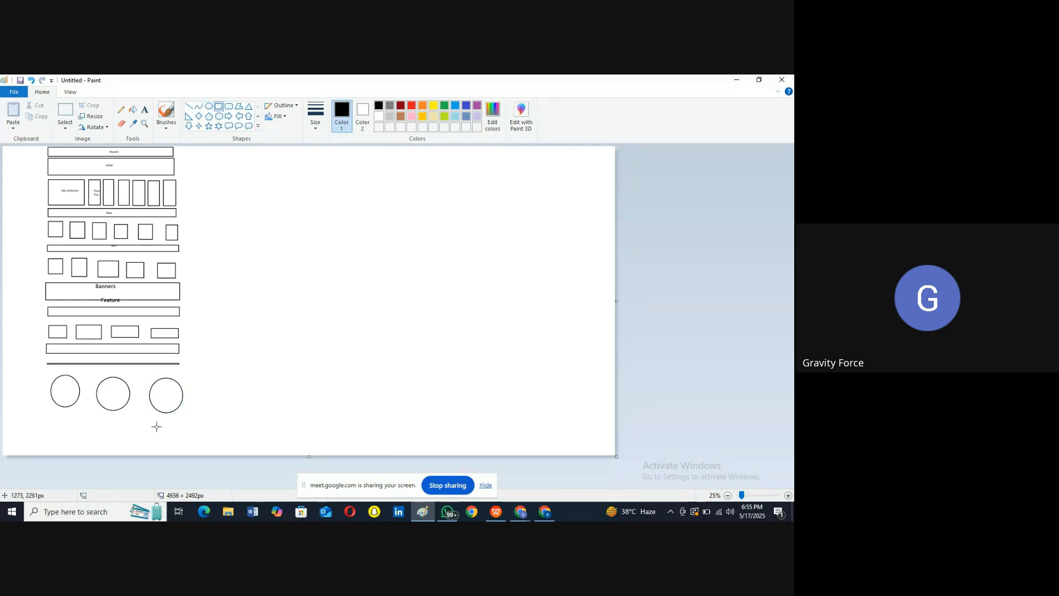
drag(47, 412, 180, 435)
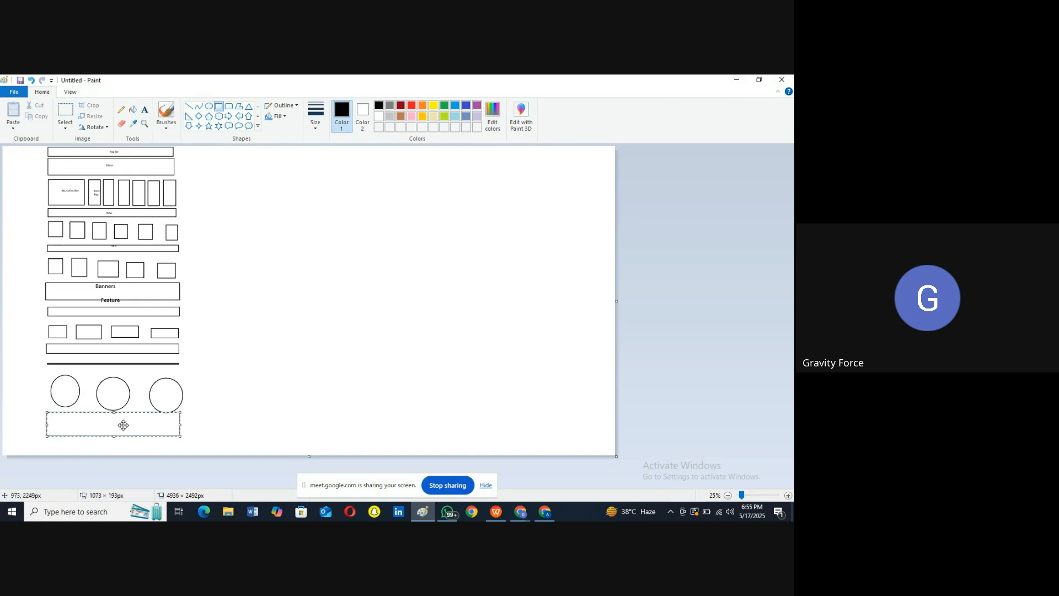
click(228, 430)
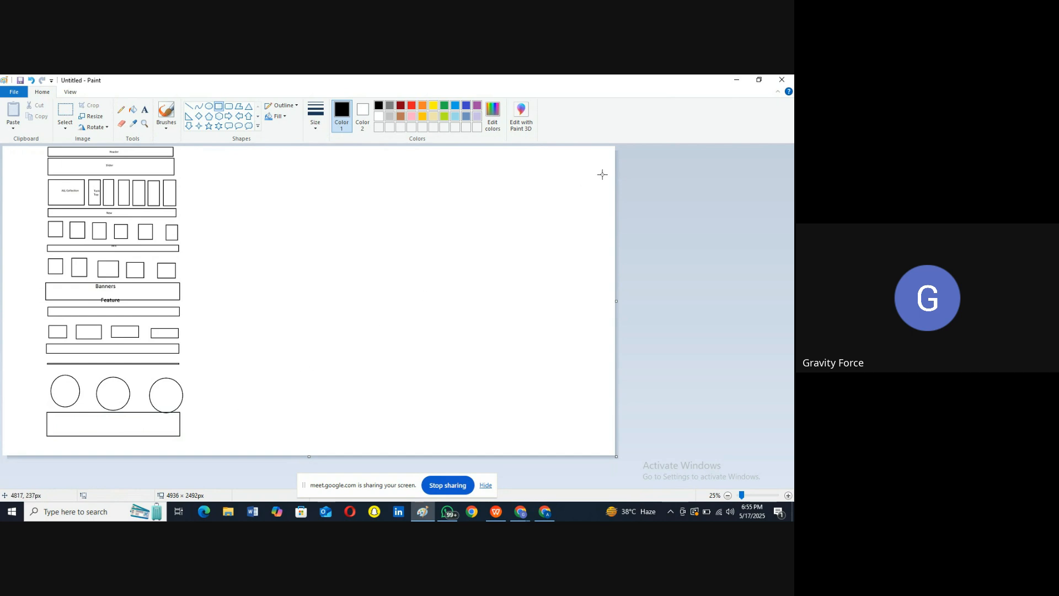
click(736, 80)
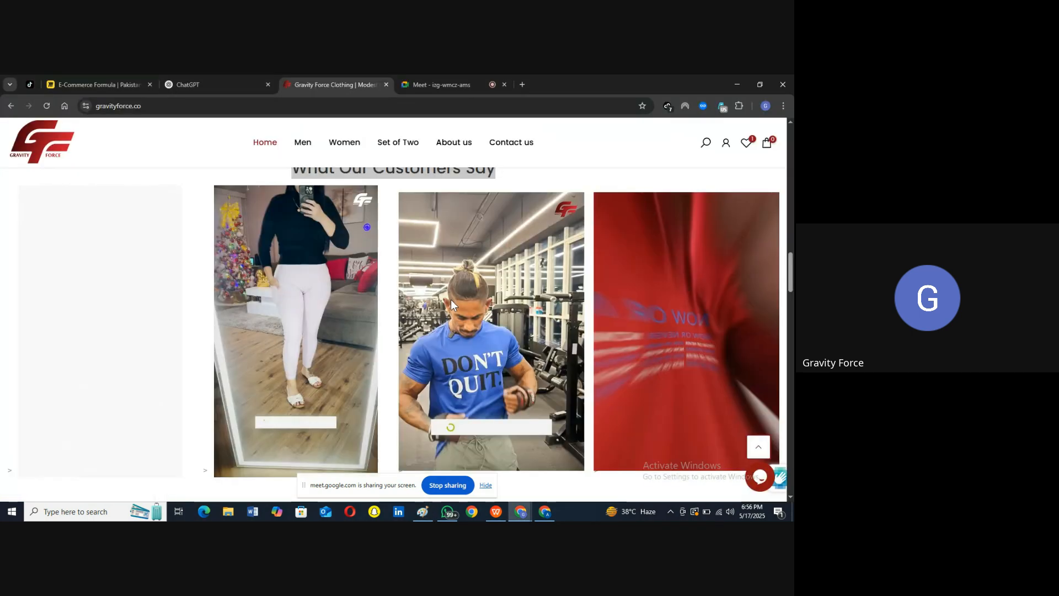
Step: Scroll the storefront to its footer, hide the screen-sharing notice, and bring back the Paint wireframe
scroll(451, 299, down, 15)
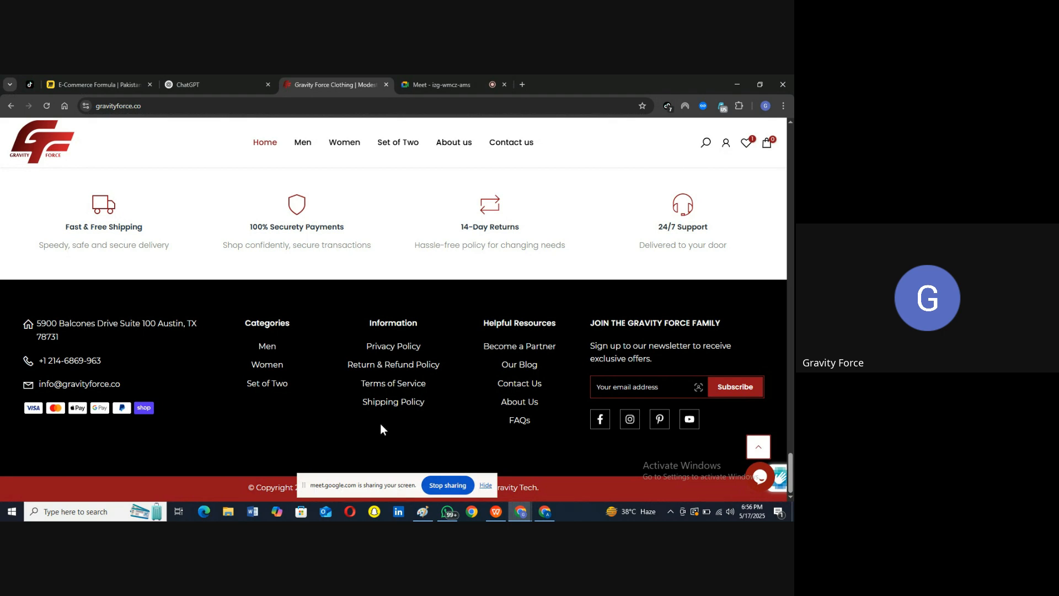
click(485, 486)
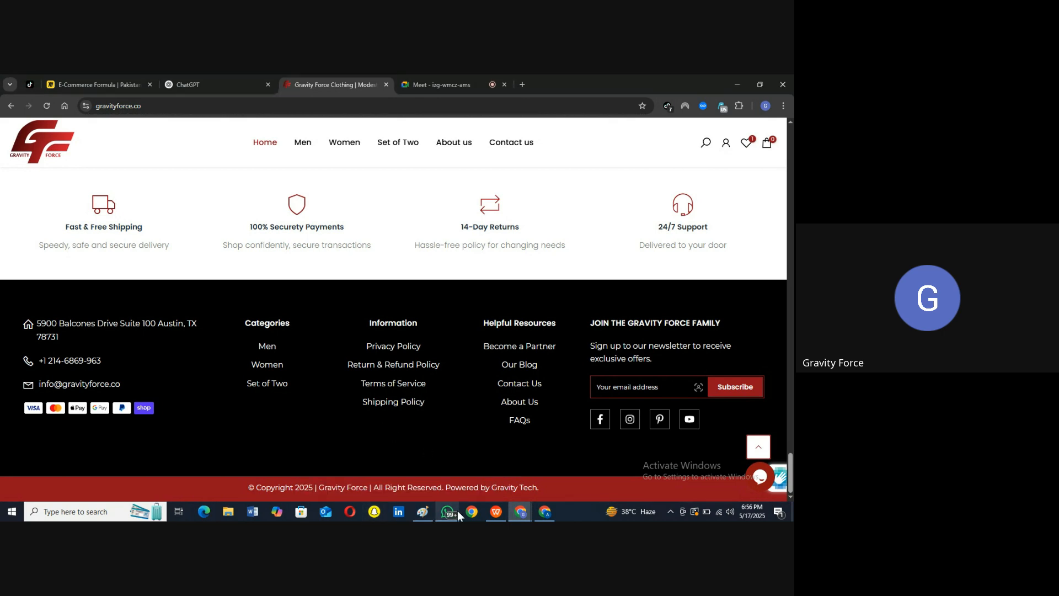
click(426, 509)
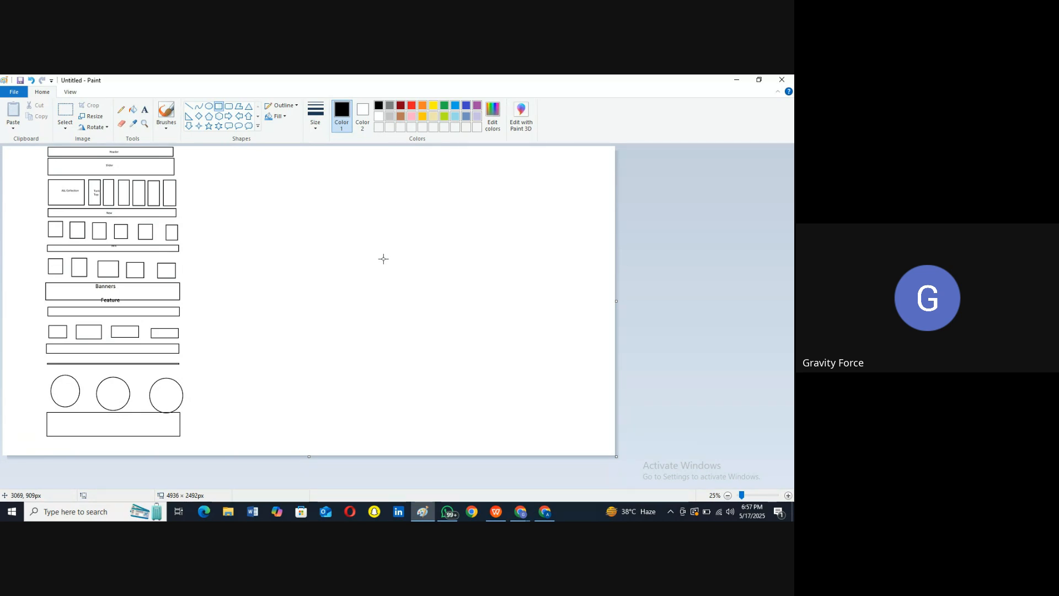
Step: Switch to the Google Meet call tab and open the in-call messages panel
click(421, 511)
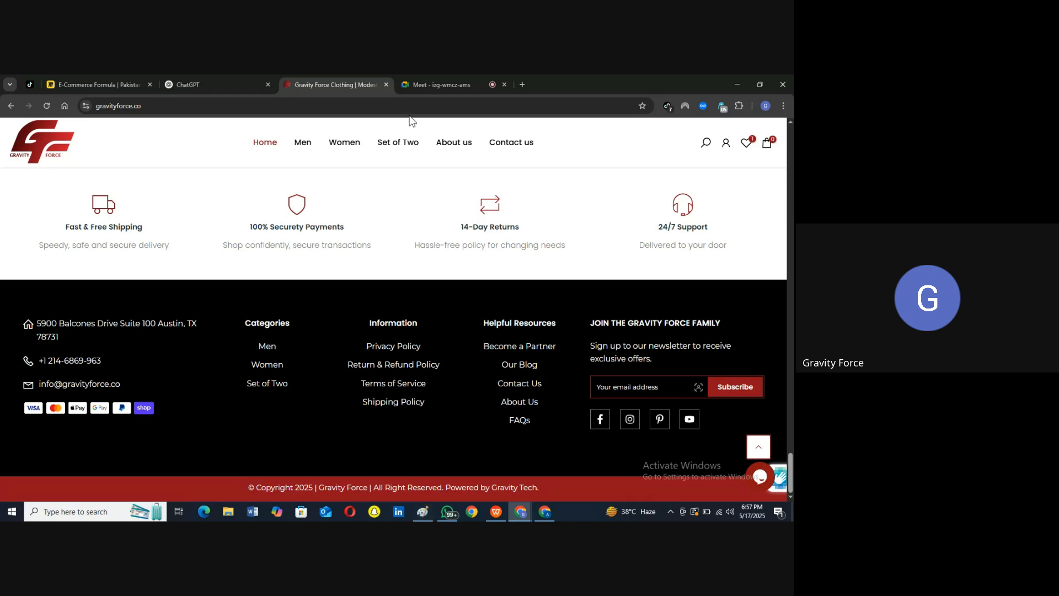
click(423, 84)
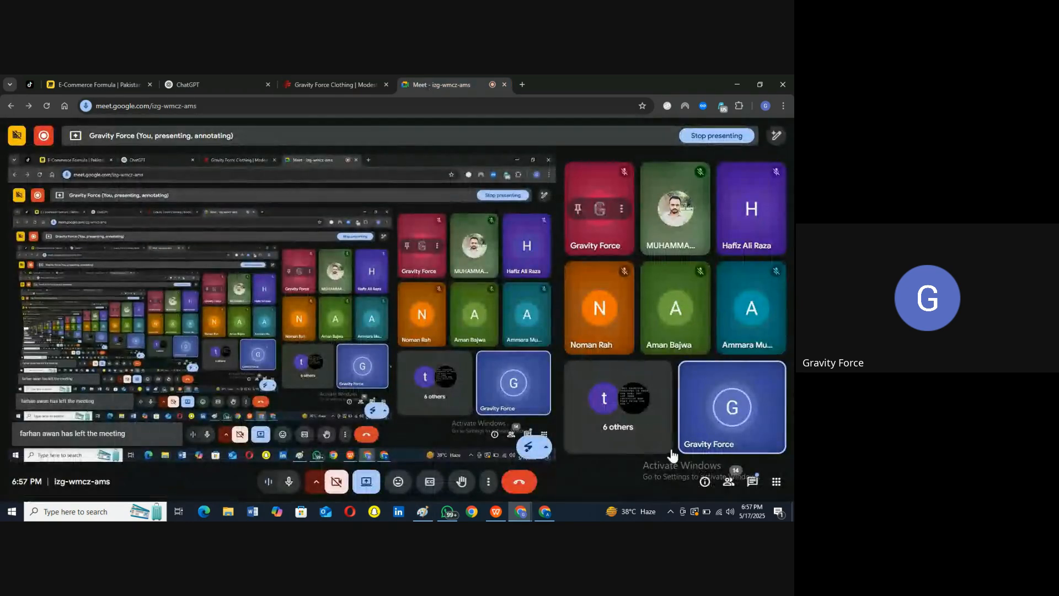
click(754, 481)
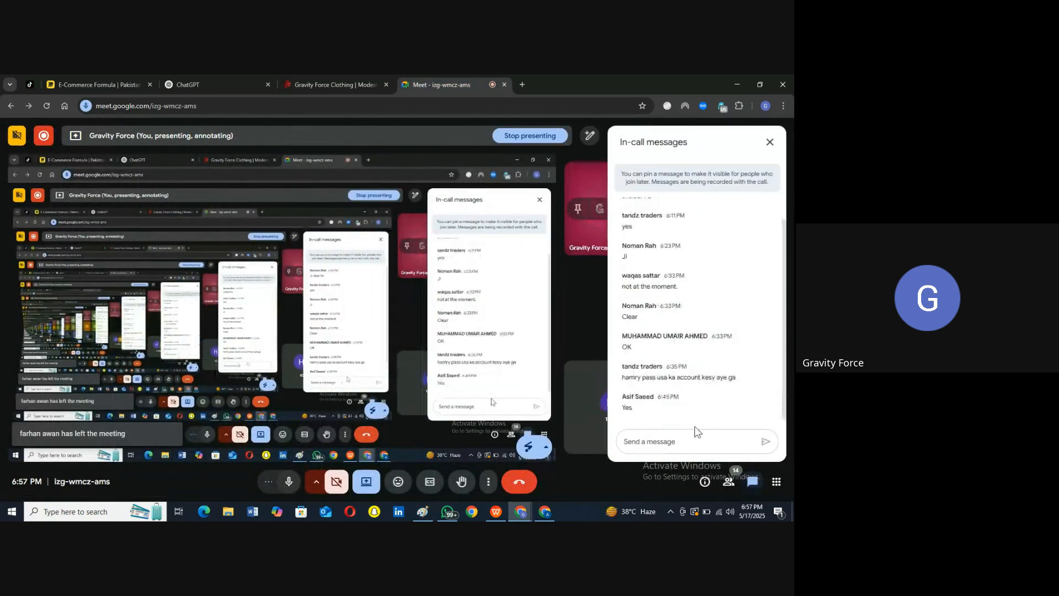